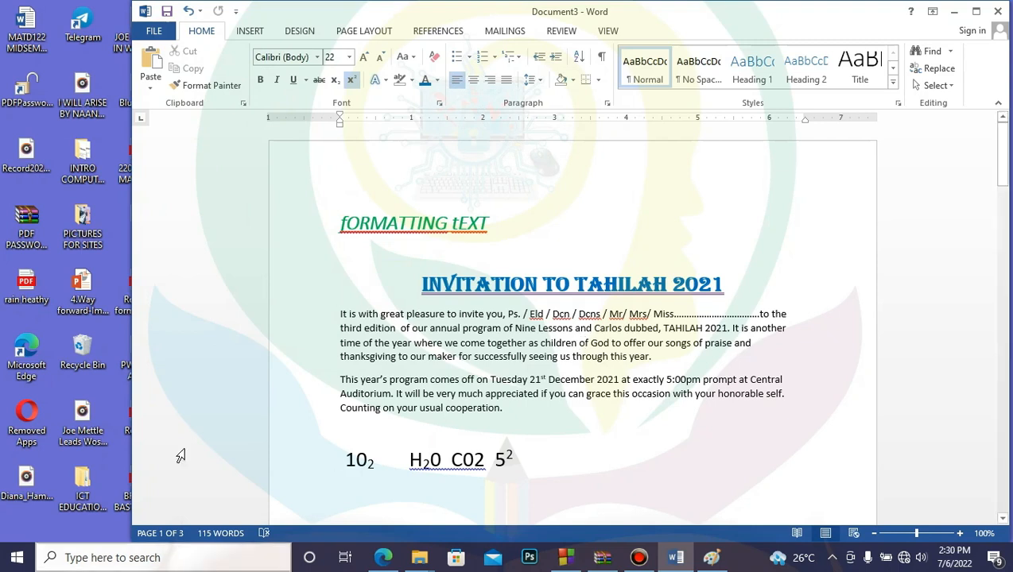
- Start saving the document under a new name and choose the STUDY folder as its location
click(156, 32)
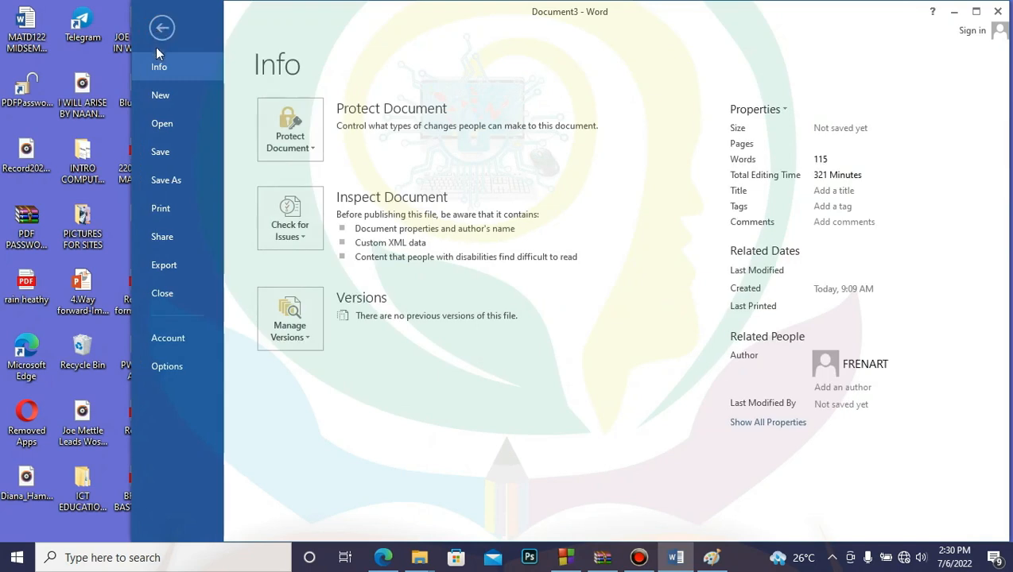
click(167, 184)
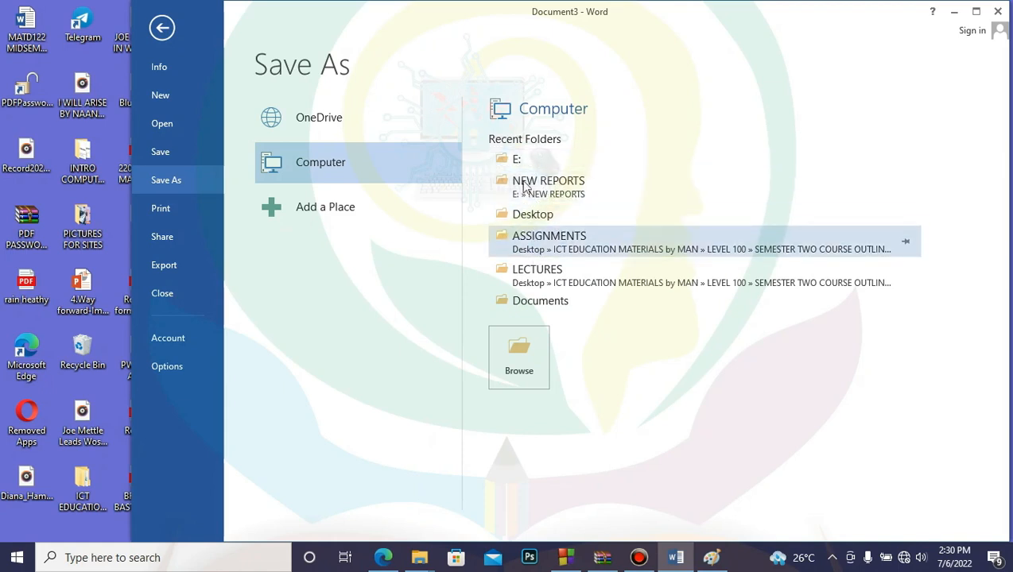
click(518, 358)
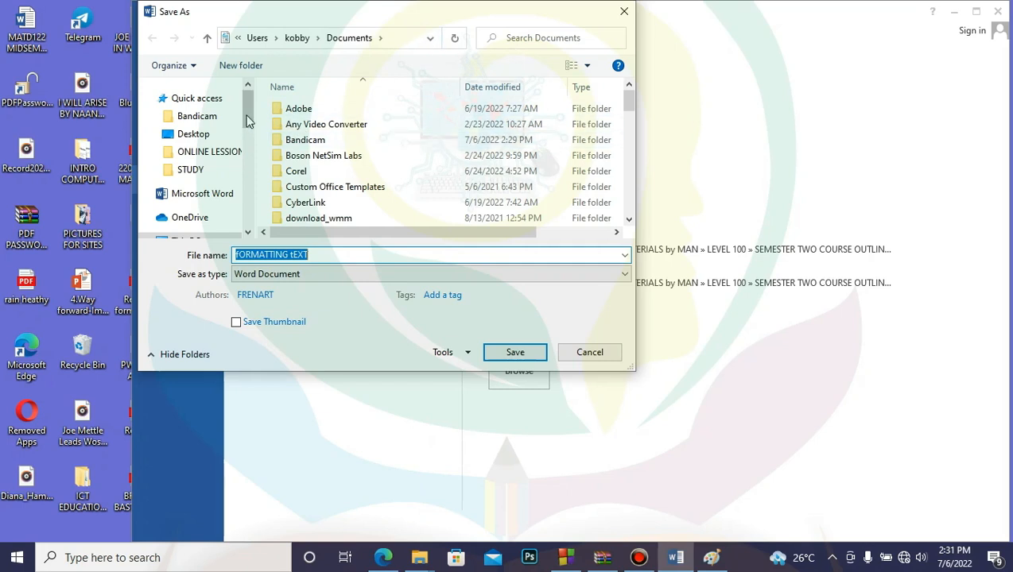
scroll(248, 111, down, 2)
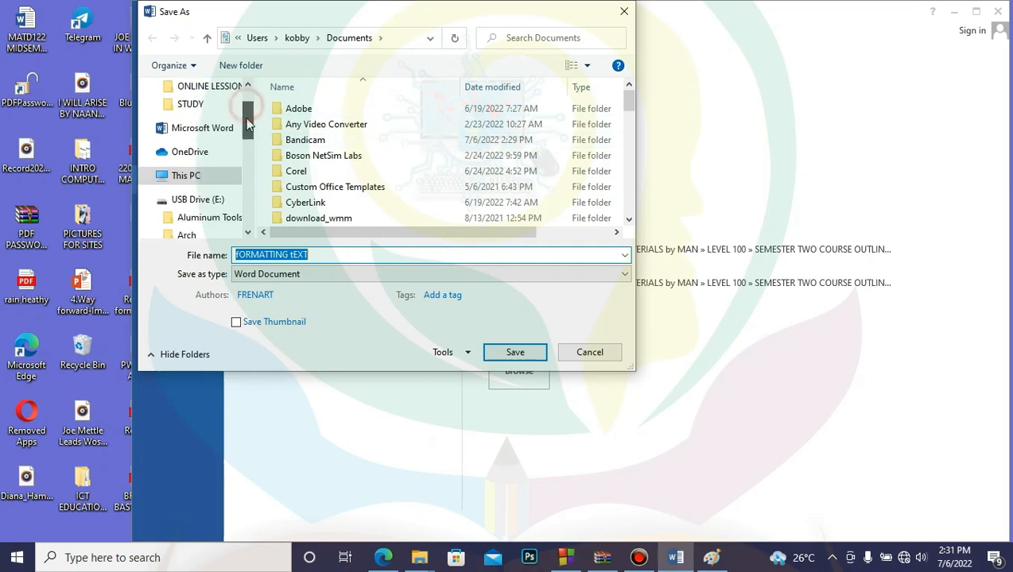
scroll(249, 105, up, 2)
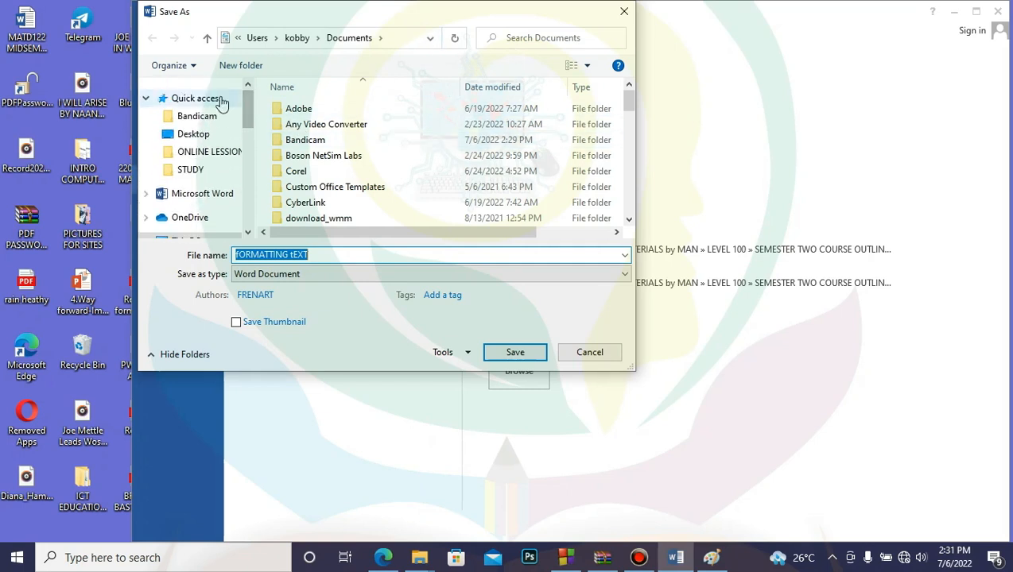
click(192, 170)
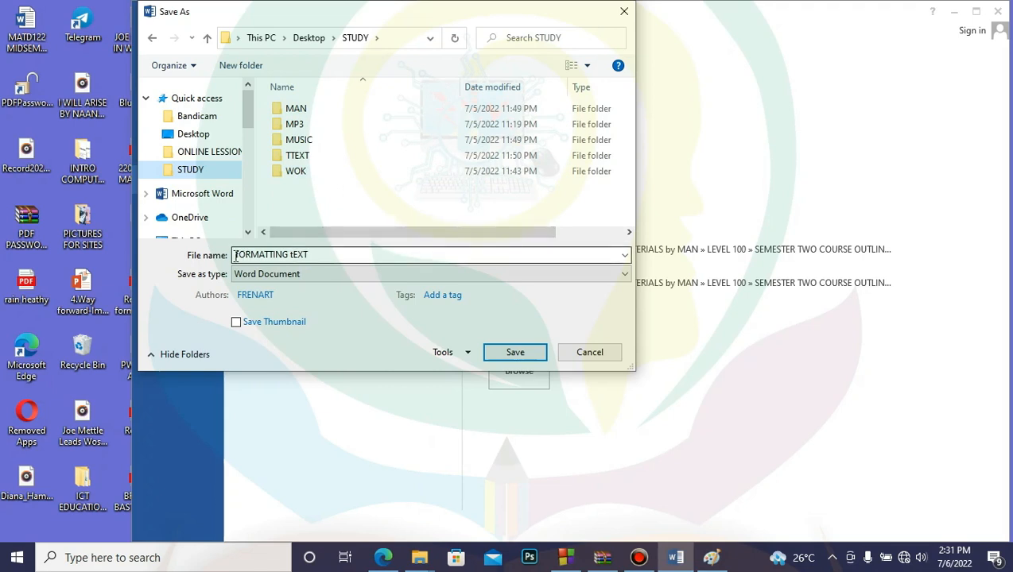
- Enter "word document" as the file name and check the available file types
double_click(324, 254)
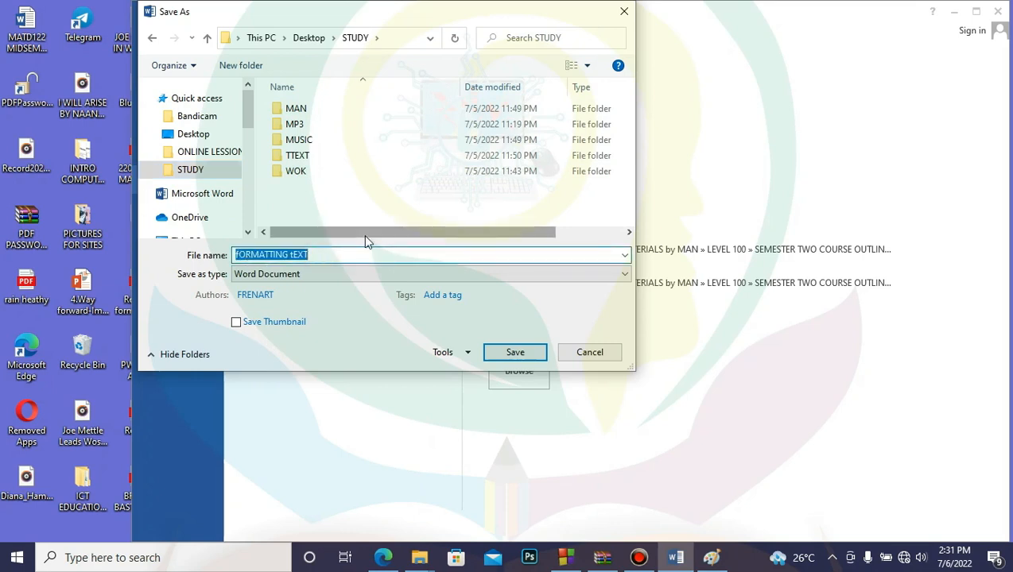
text(wor)
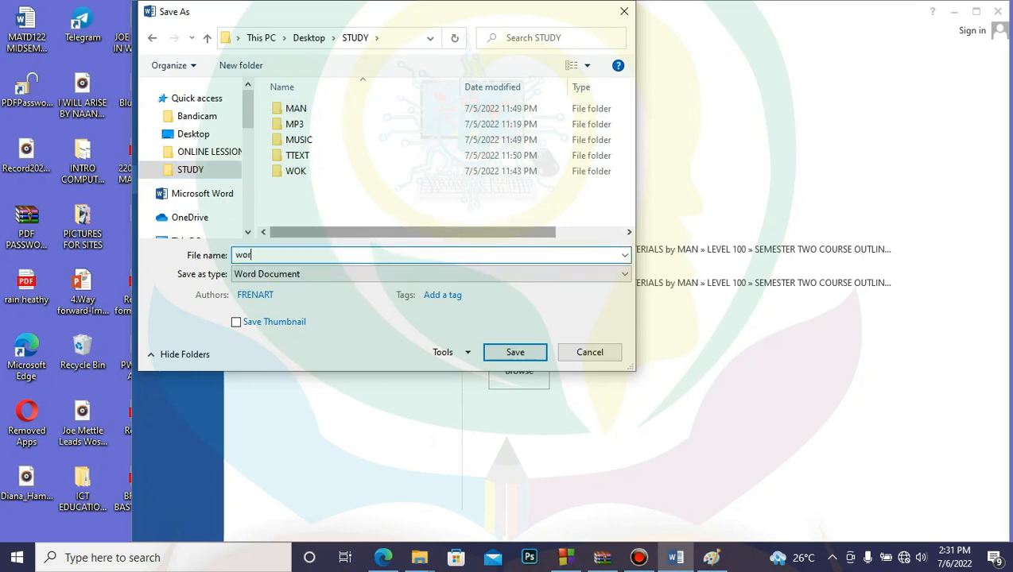
text(d document)
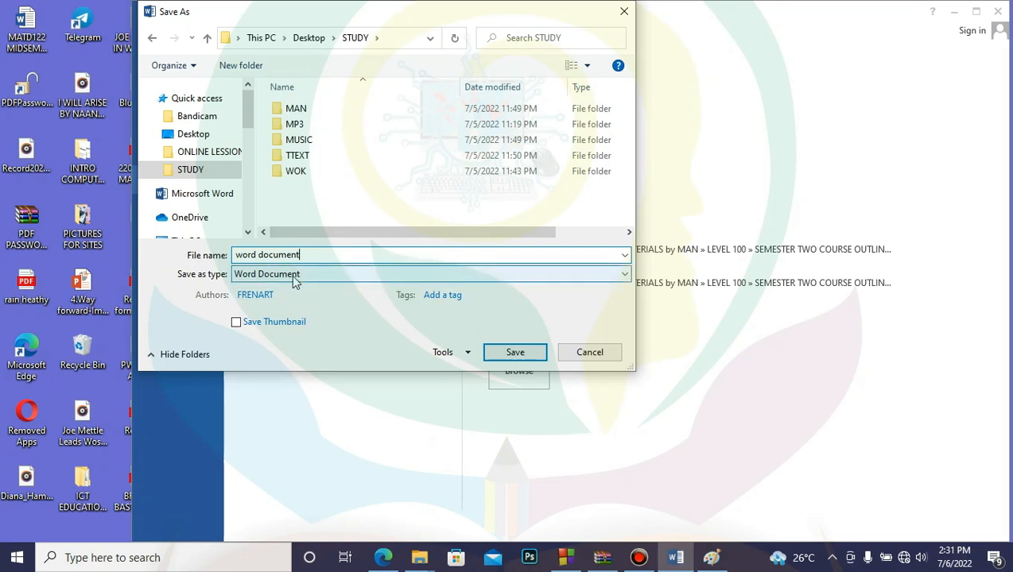
click(625, 274)
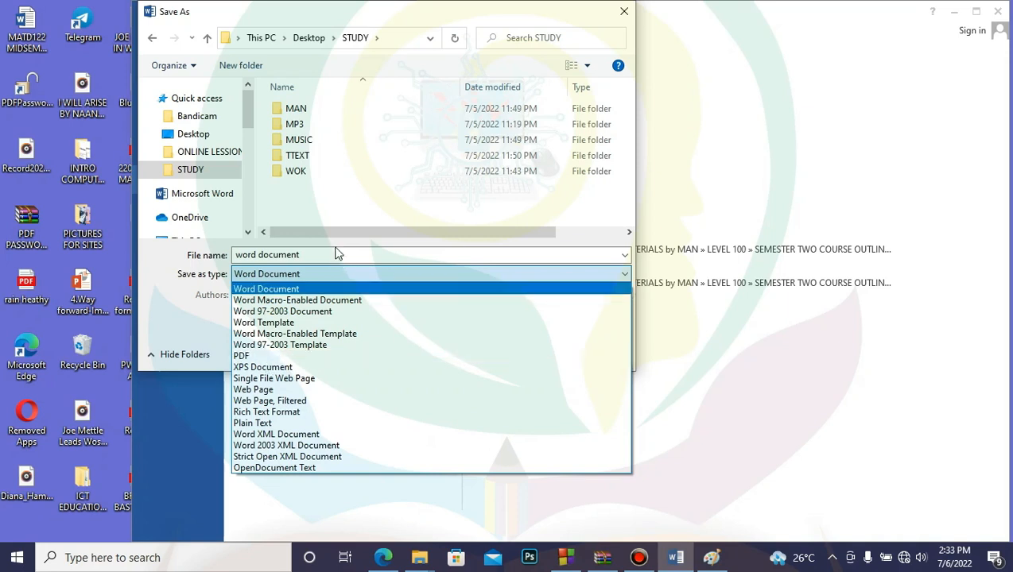
click(319, 252)
- Name the file "FORMAT text" and save it as a Word Document in the STUDY folder
click(314, 255)
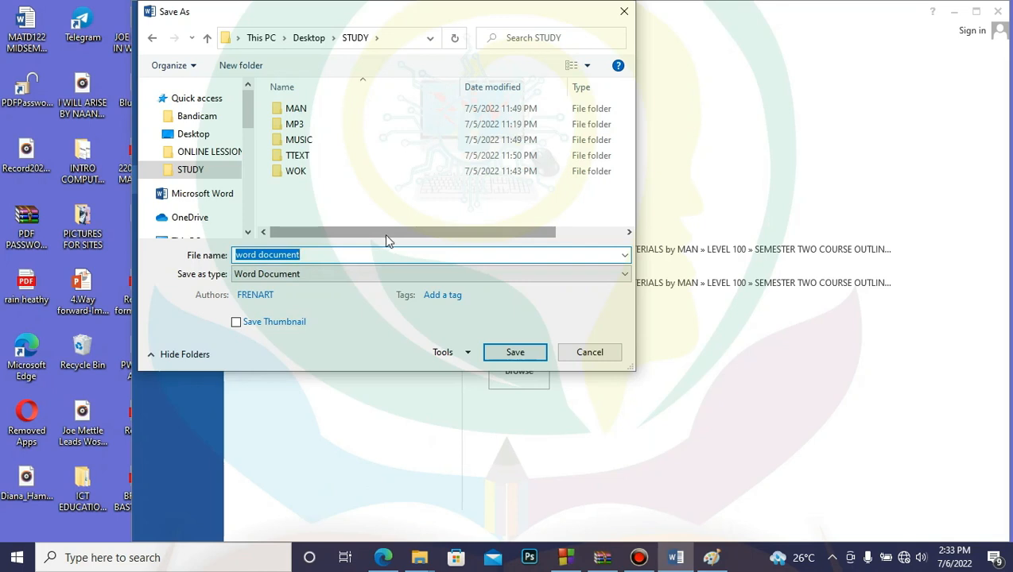
text(WO)
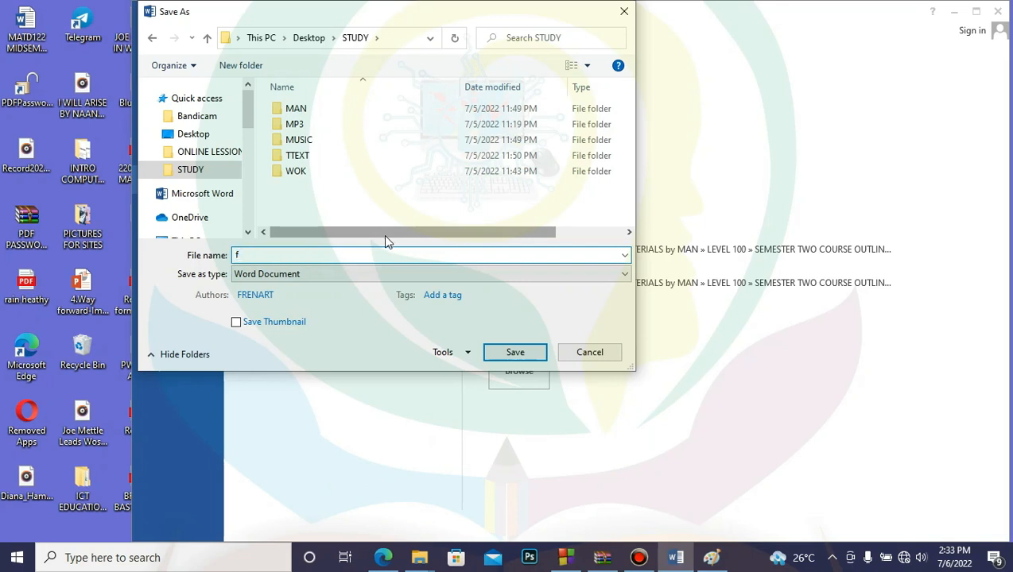
text(RD FORMAT t)
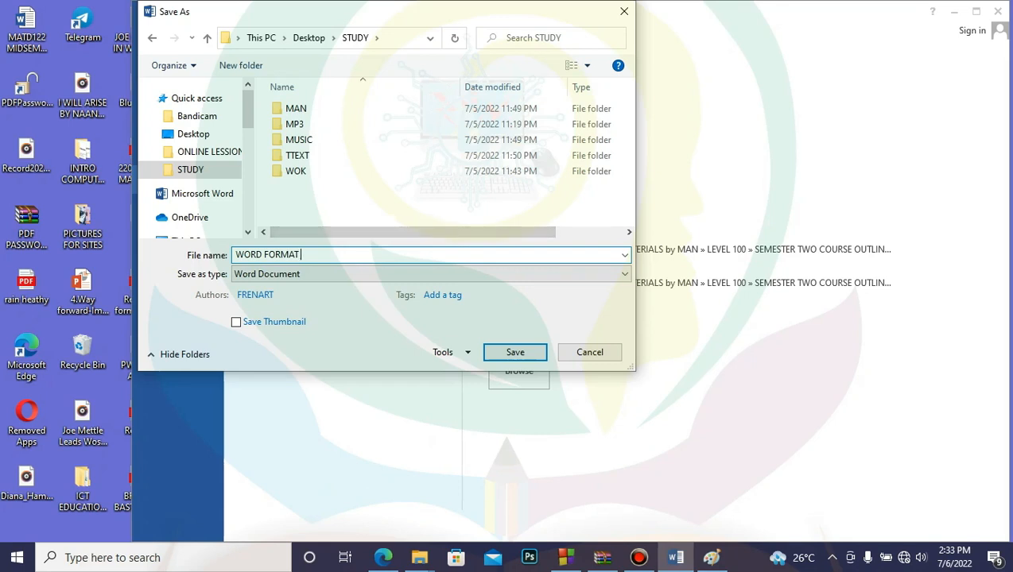
text(ext)
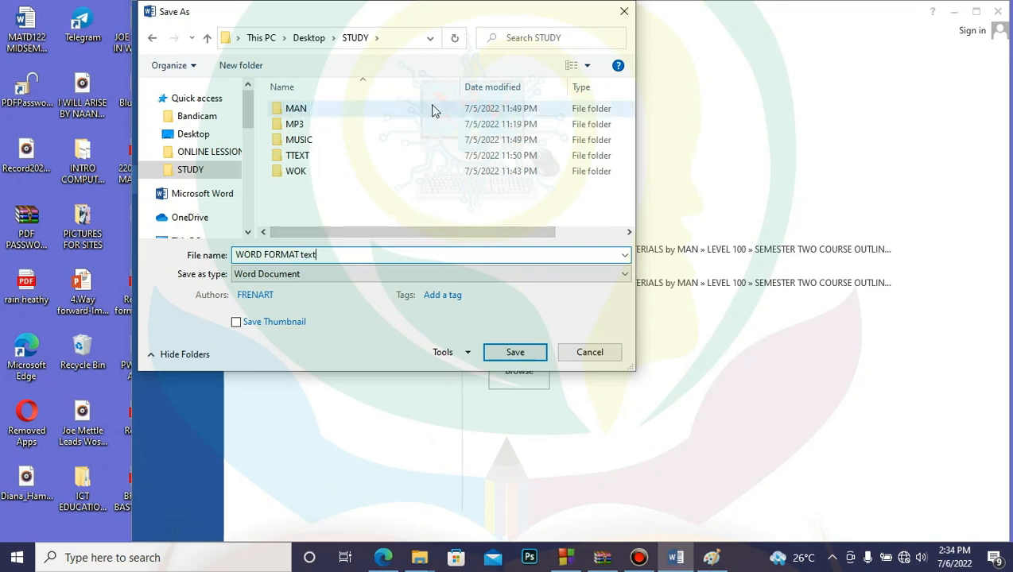
drag(267, 257, 235, 270)
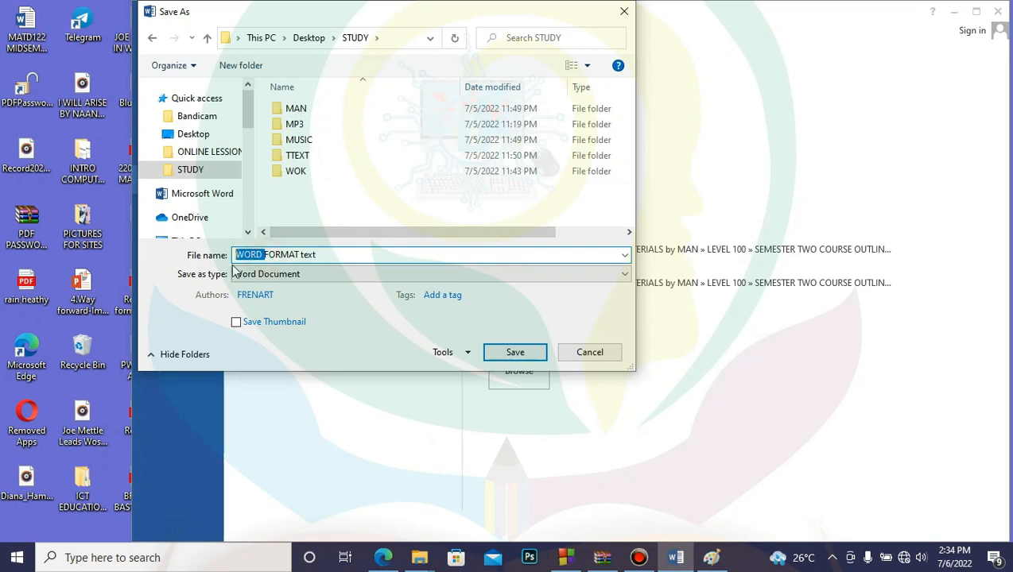
key(BackSpace)
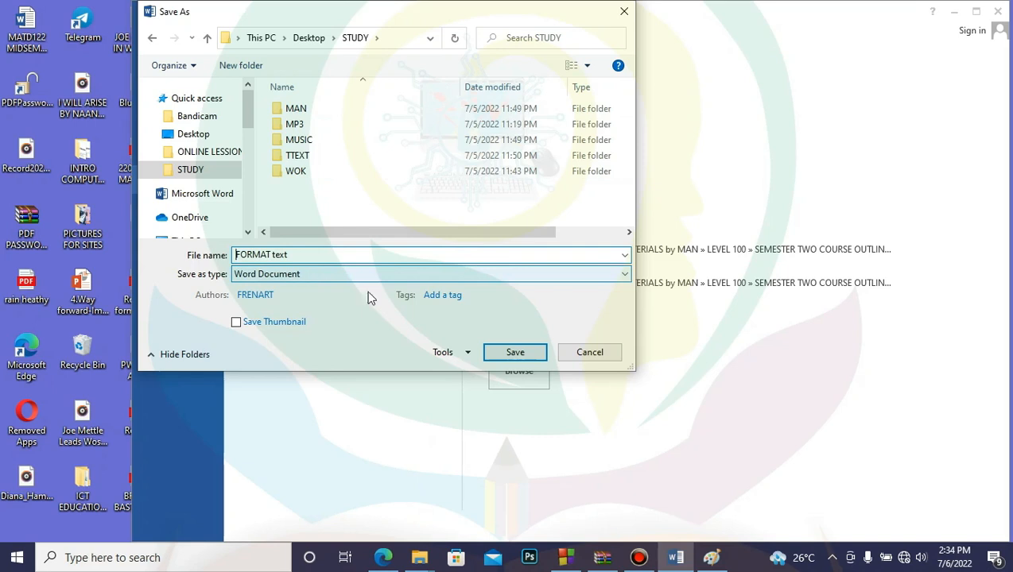
click(518, 355)
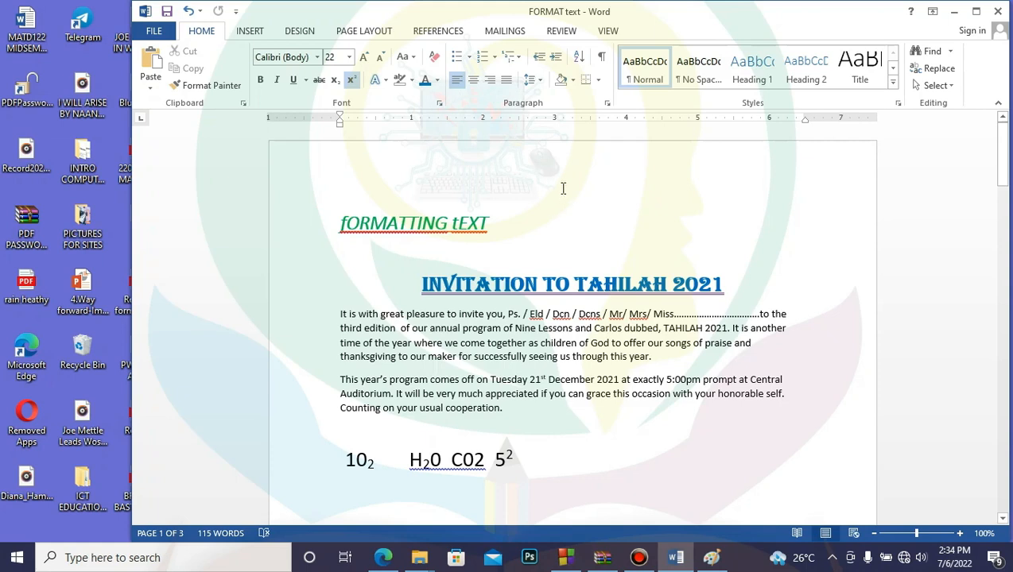
- Replace the lowercase first letters of the green heading with capitals so it reads "FORMATTING TEXT"
click(348, 221)
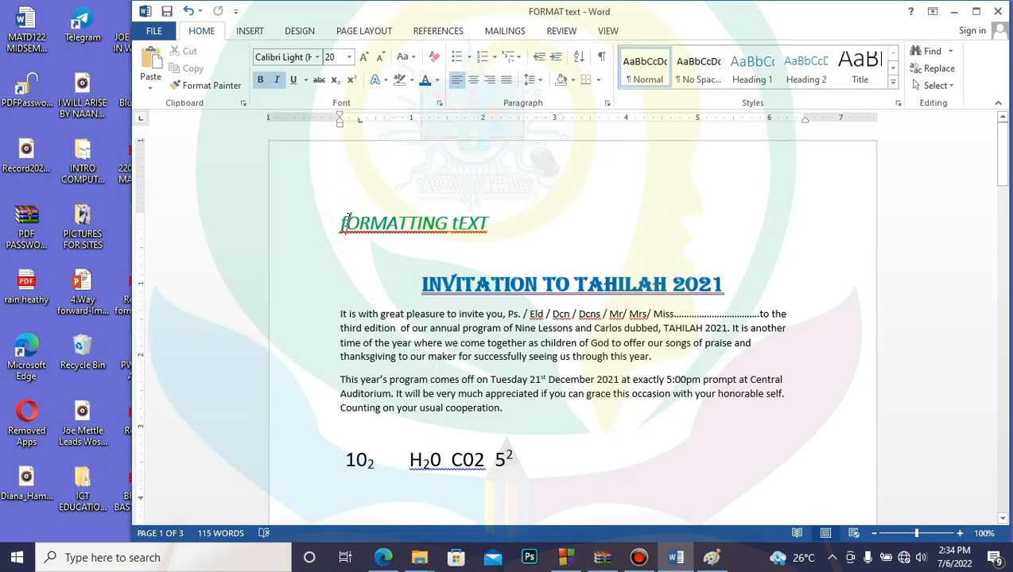
key(Delete)
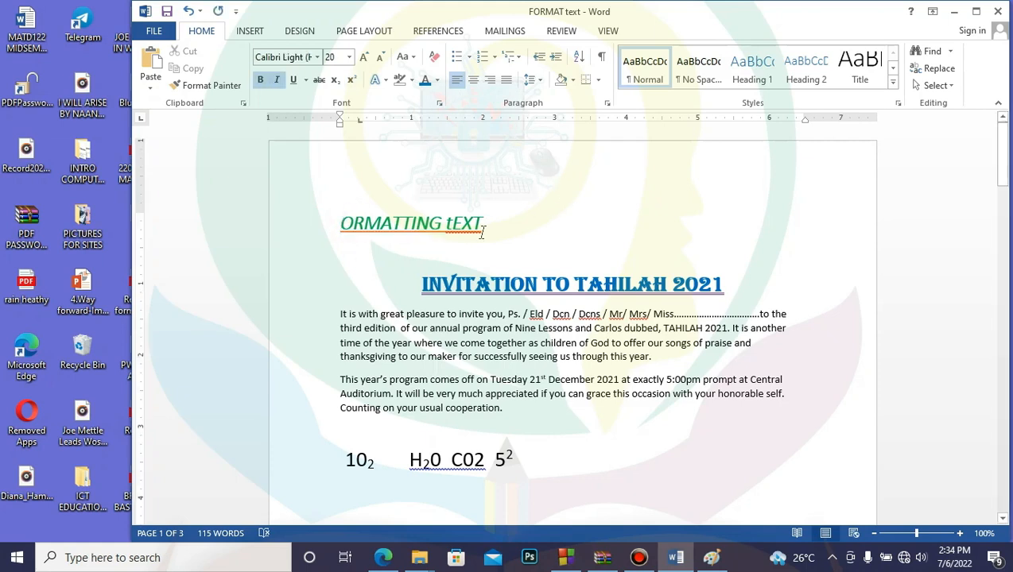
text(f)
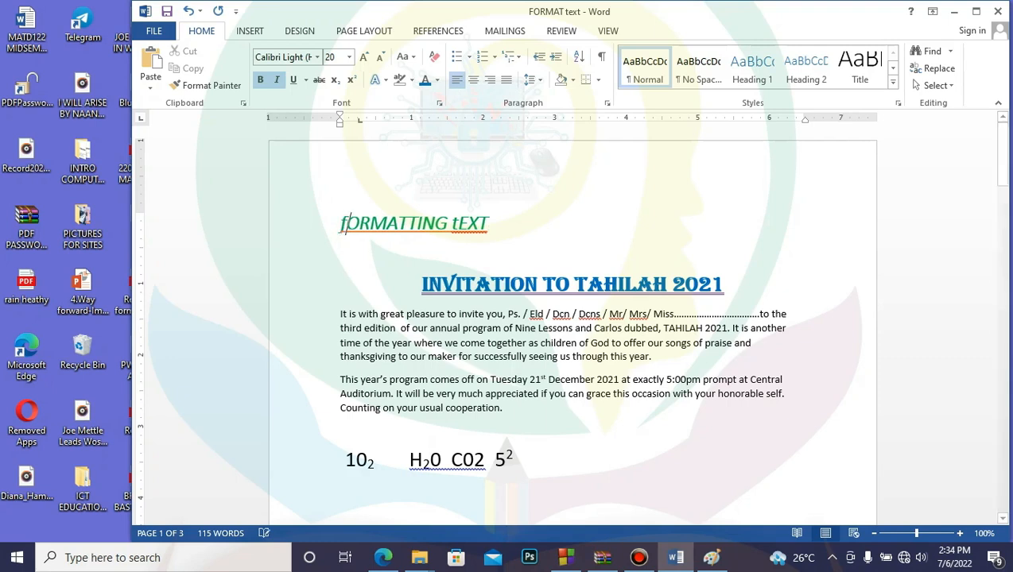
key(BackSpace)
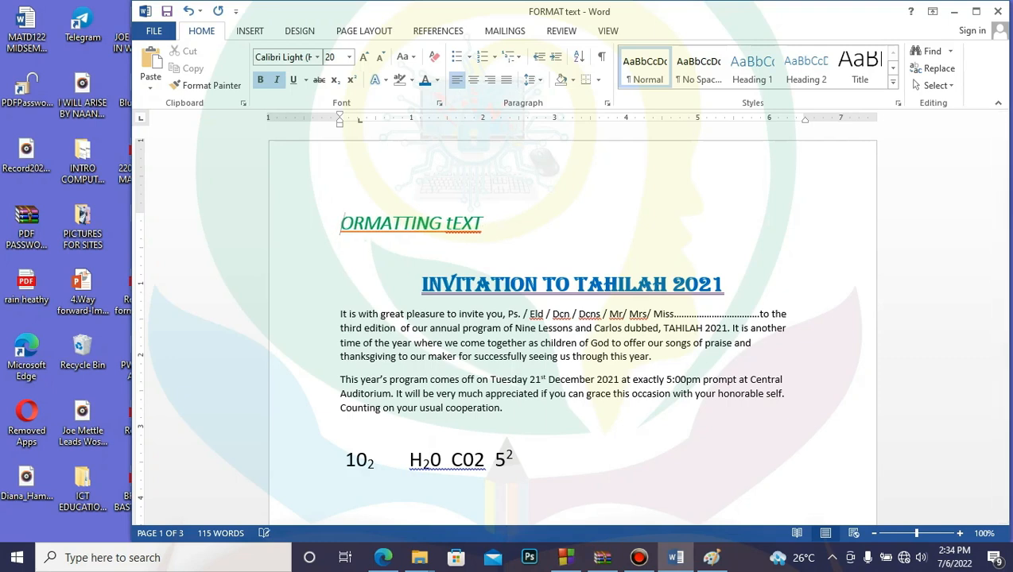
text(F)
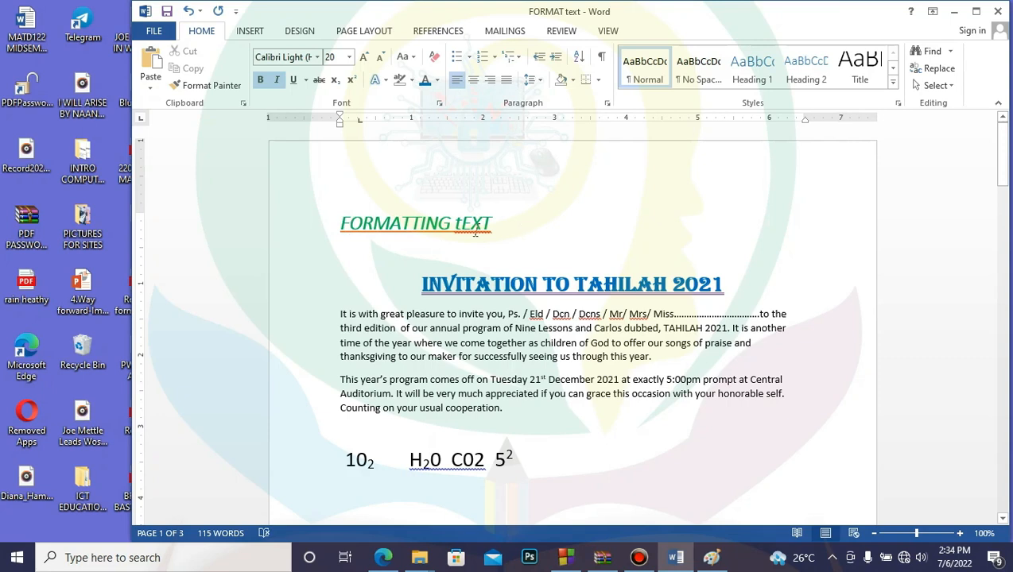
click(462, 223)
key(BackSpace)
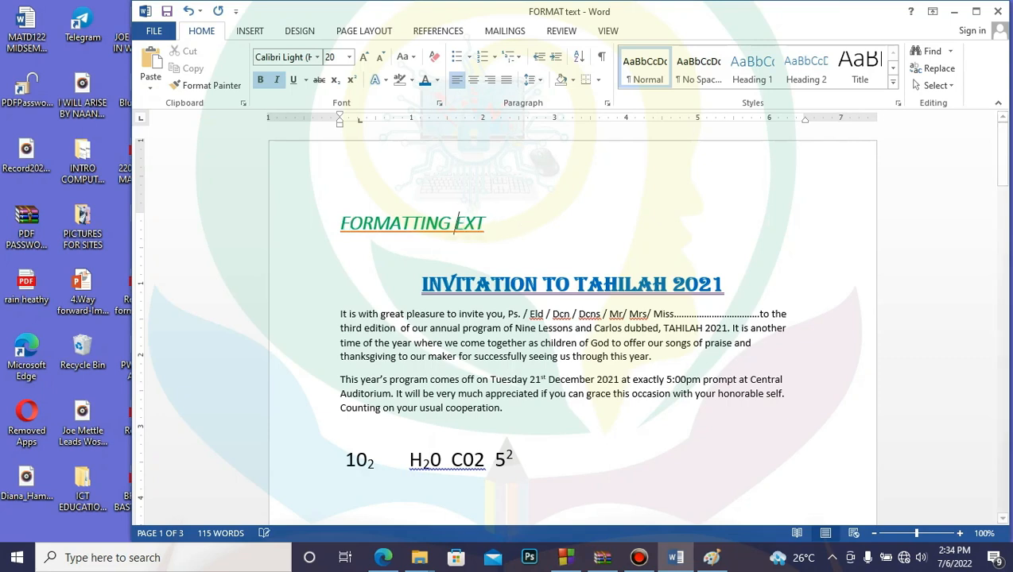
text(T)
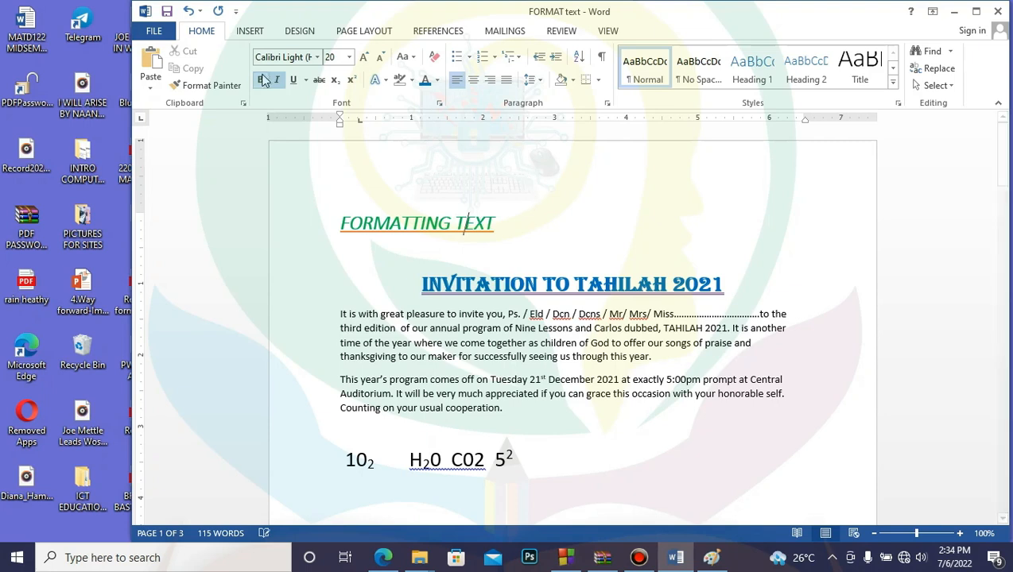
- Save the heading changes to the existing document file
click(154, 30)
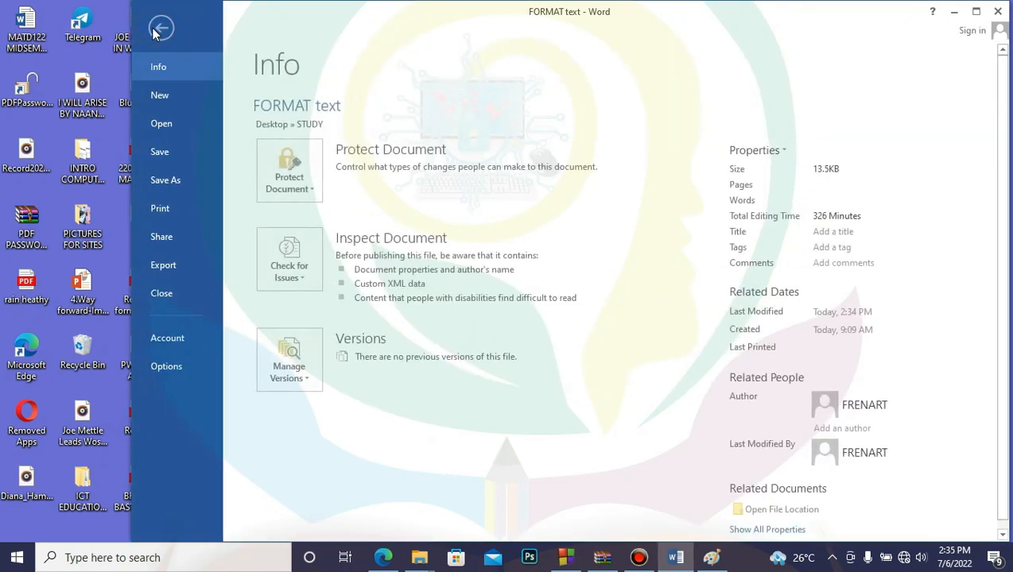
click(166, 155)
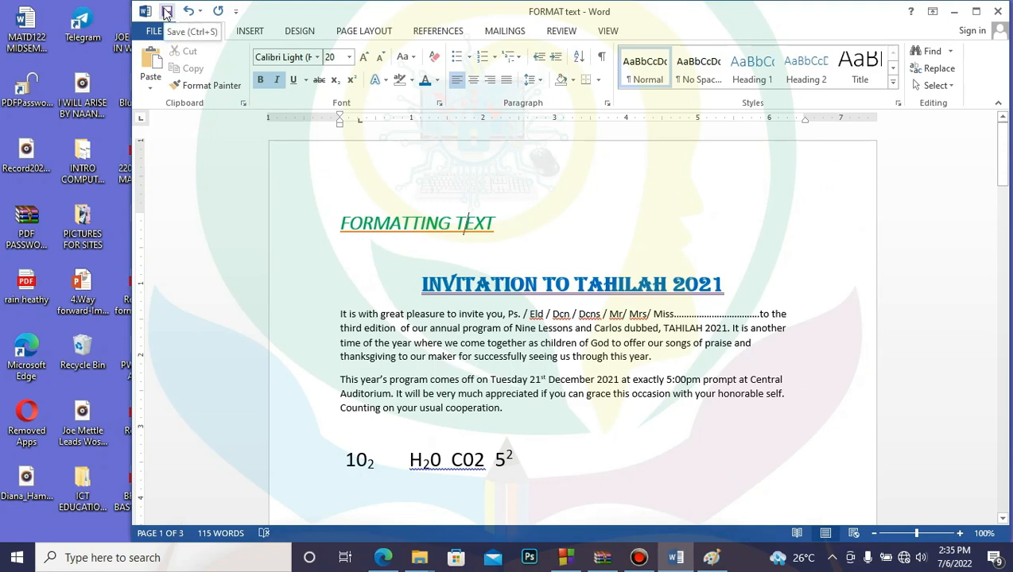
click(166, 12)
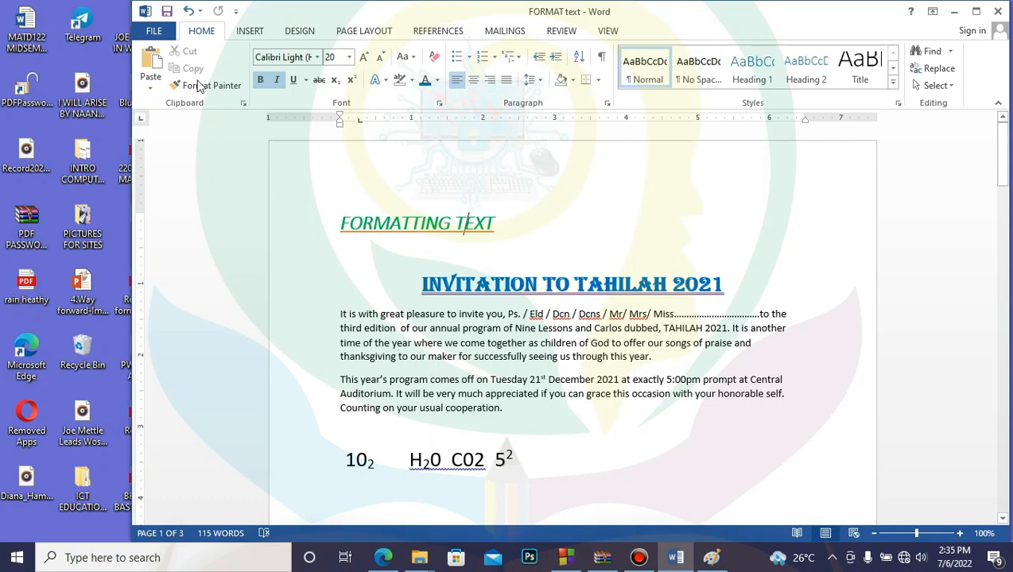
- Save a PDF copy of the document as "FORMAT text" in the STUDY folder
click(151, 31)
click(166, 192)
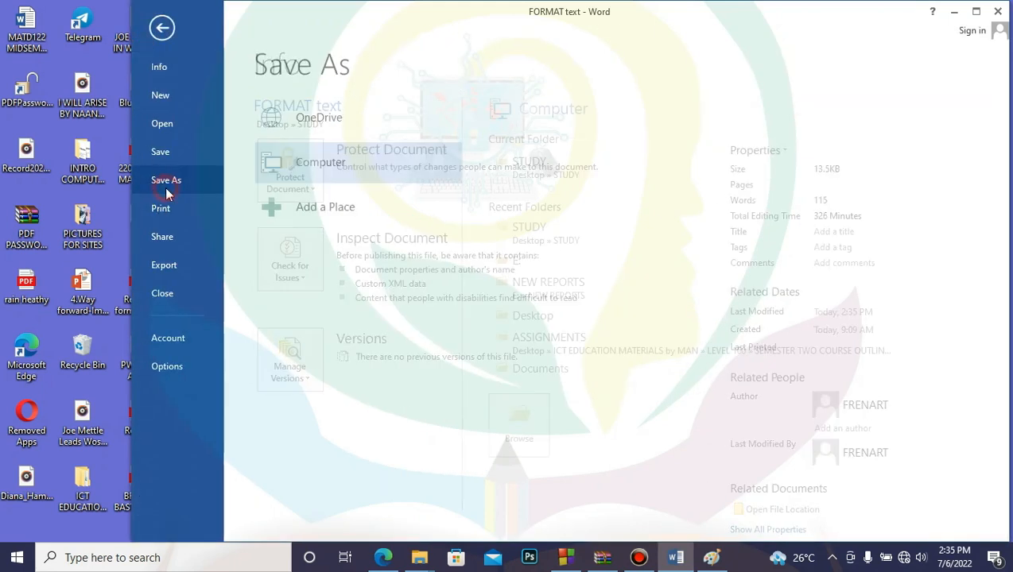
click(521, 434)
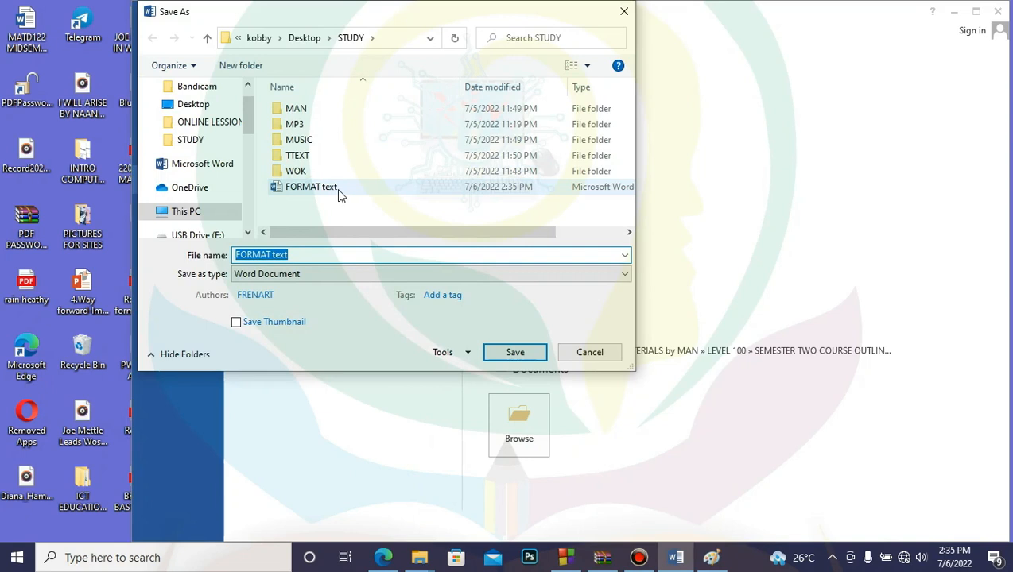
click(309, 274)
click(300, 356)
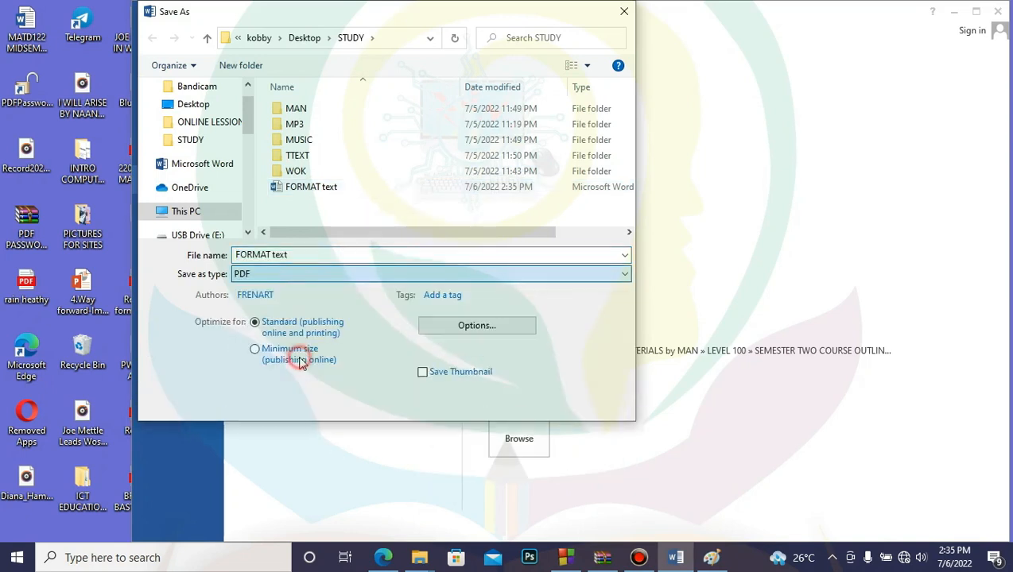
click(523, 394)
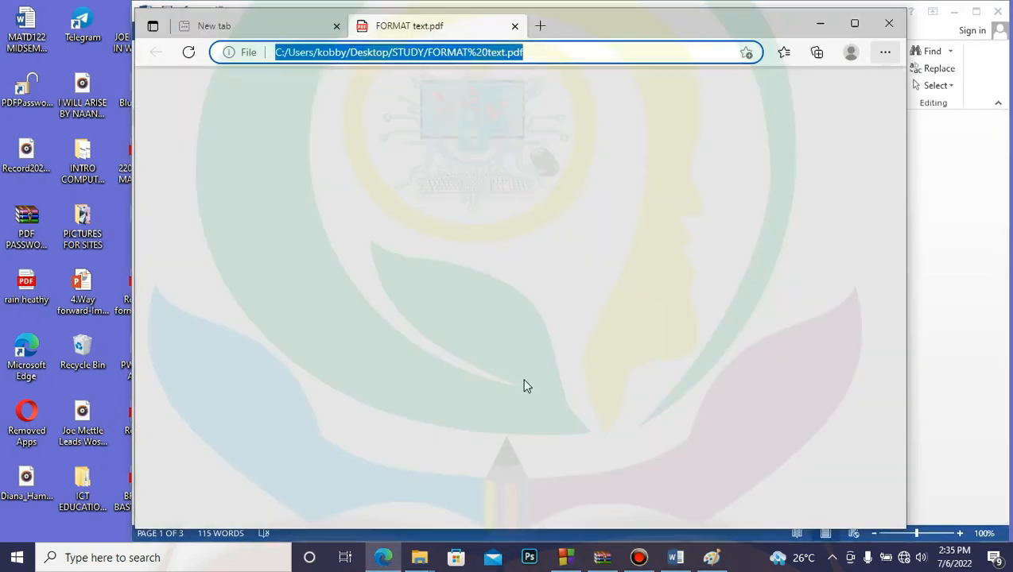
- Look through the exported FORMAT text PDF and close it
scroll(583, 322, down, 5)
scroll(583, 322, up, 5)
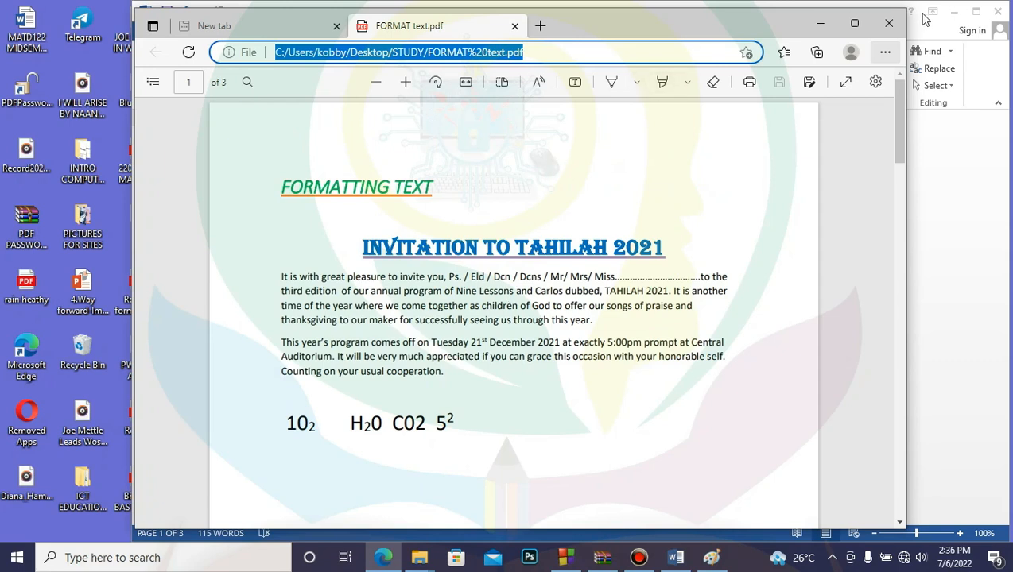
click(888, 24)
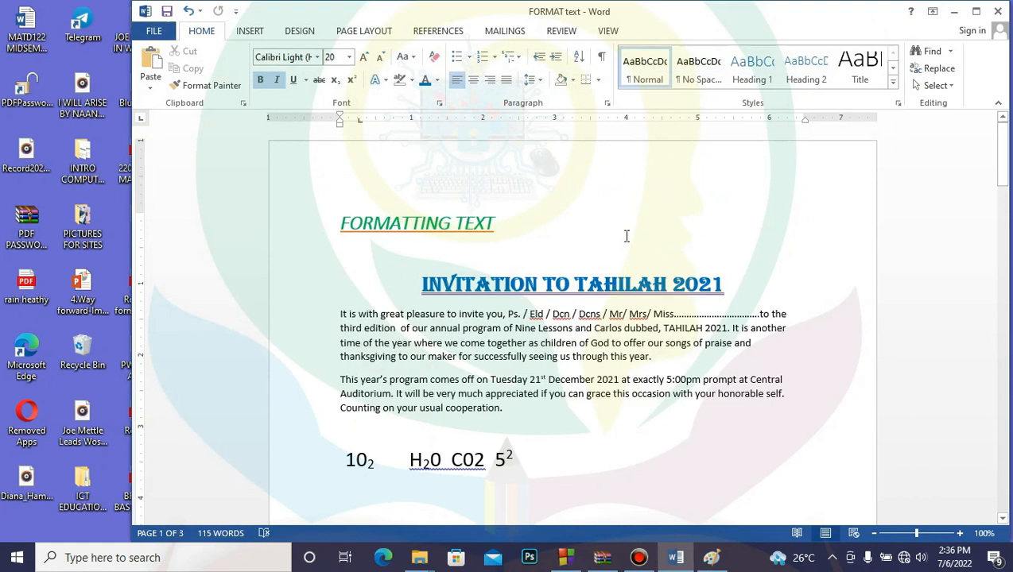
scroll(702, 251, down, 10)
scroll(702, 252, down, 6)
scroll(702, 252, up, 8)
scroll(705, 252, up, 4)
scroll(705, 252, down, 4)
scroll(705, 252, up, 3)
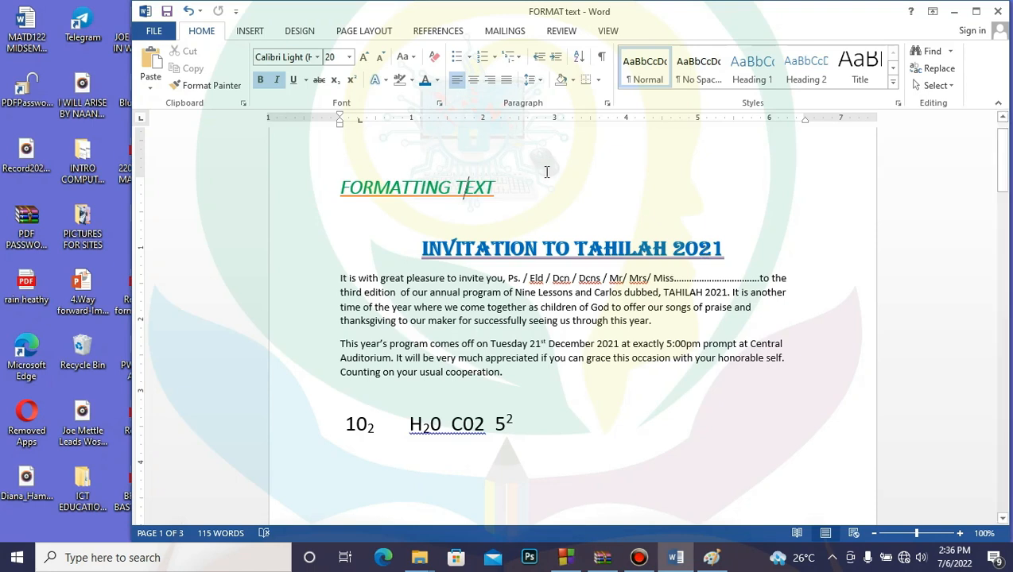
- Create a new document from the Blank document template, maximize its window, and close it
click(151, 30)
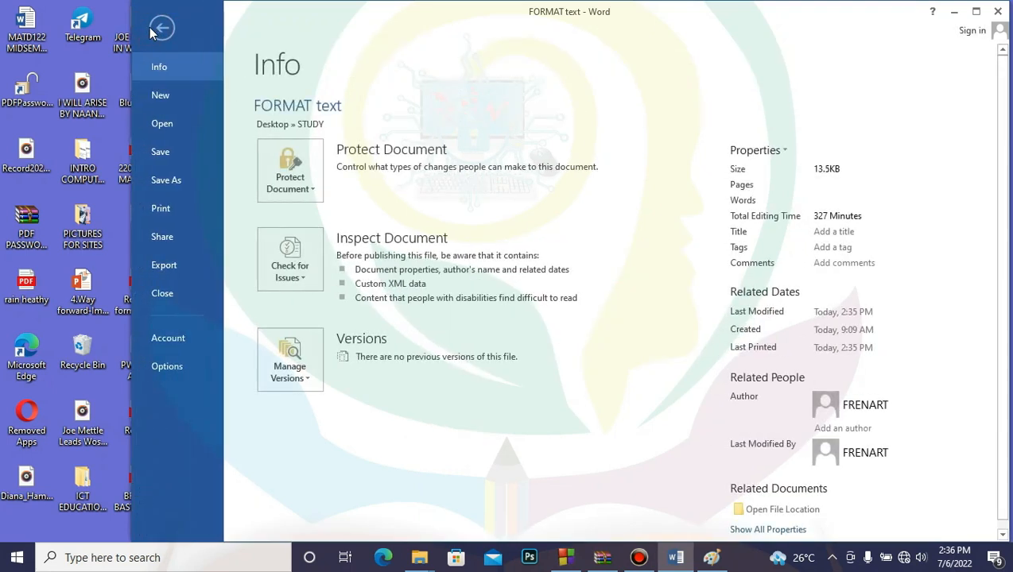
click(162, 96)
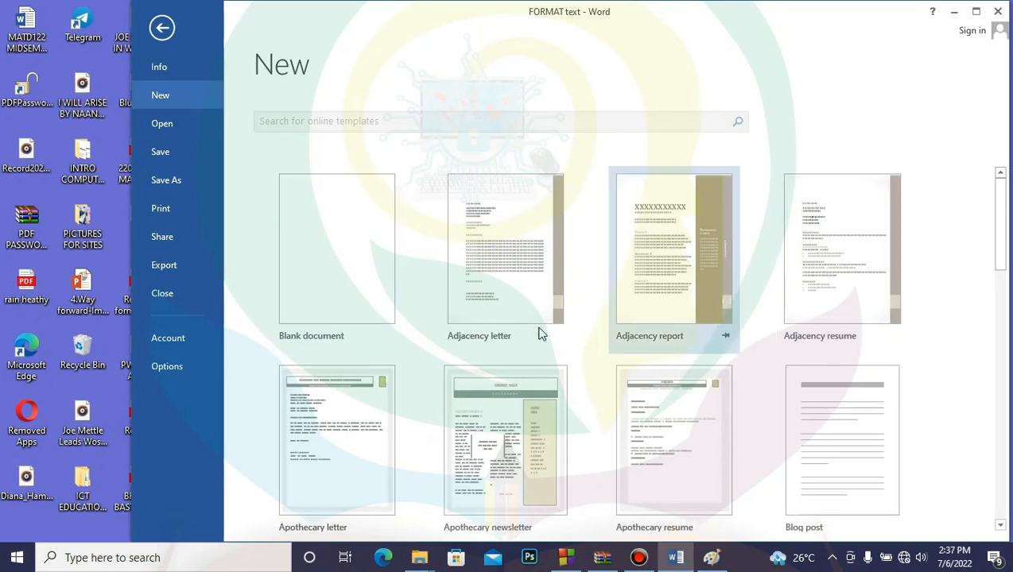
click(323, 258)
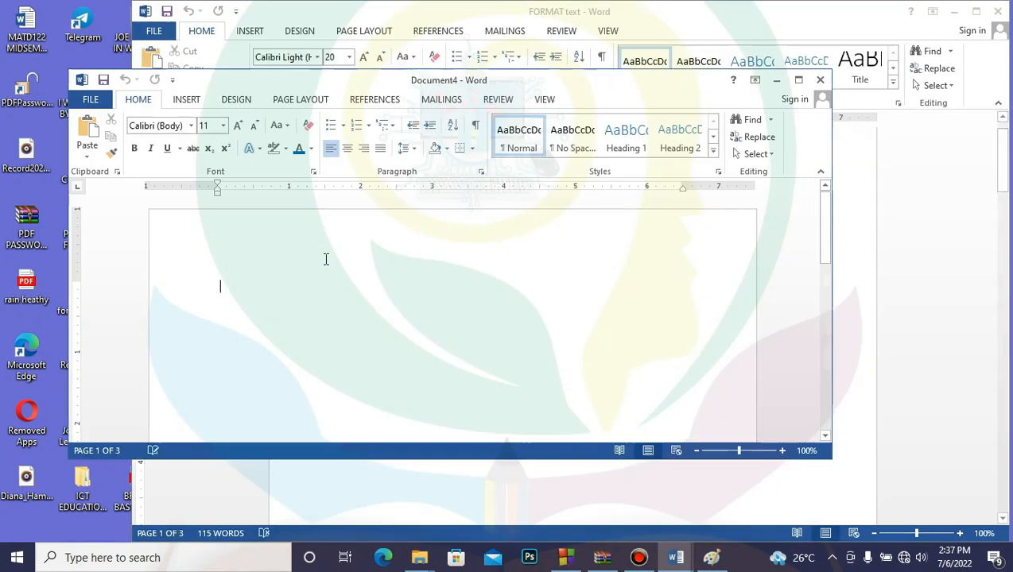
click(799, 79)
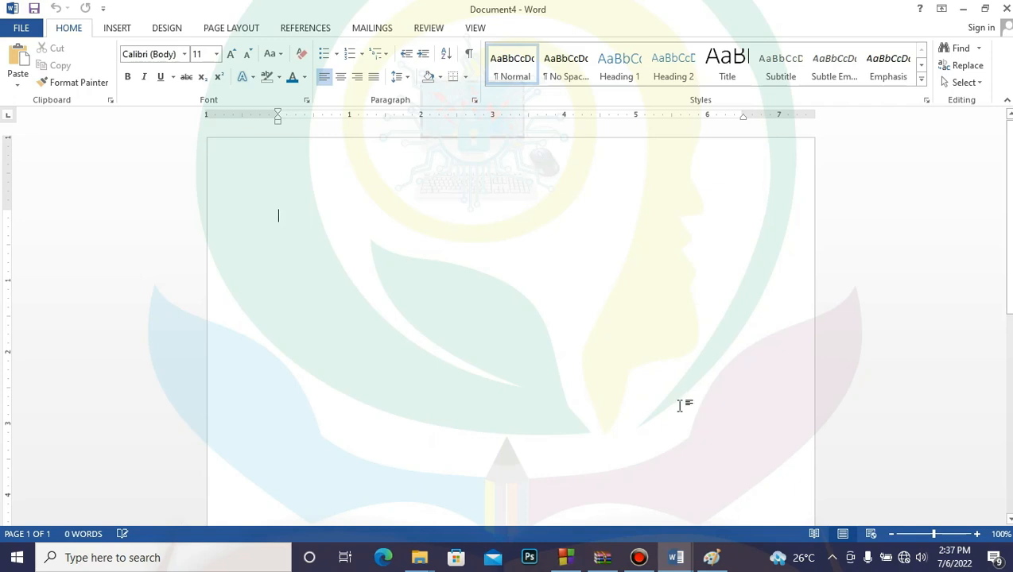
click(677, 556)
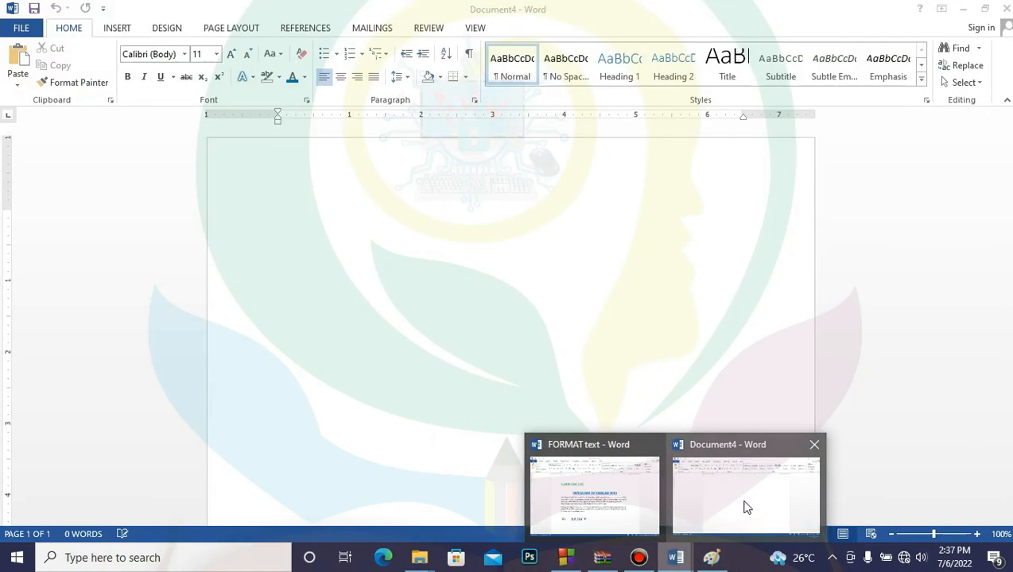
click(745, 501)
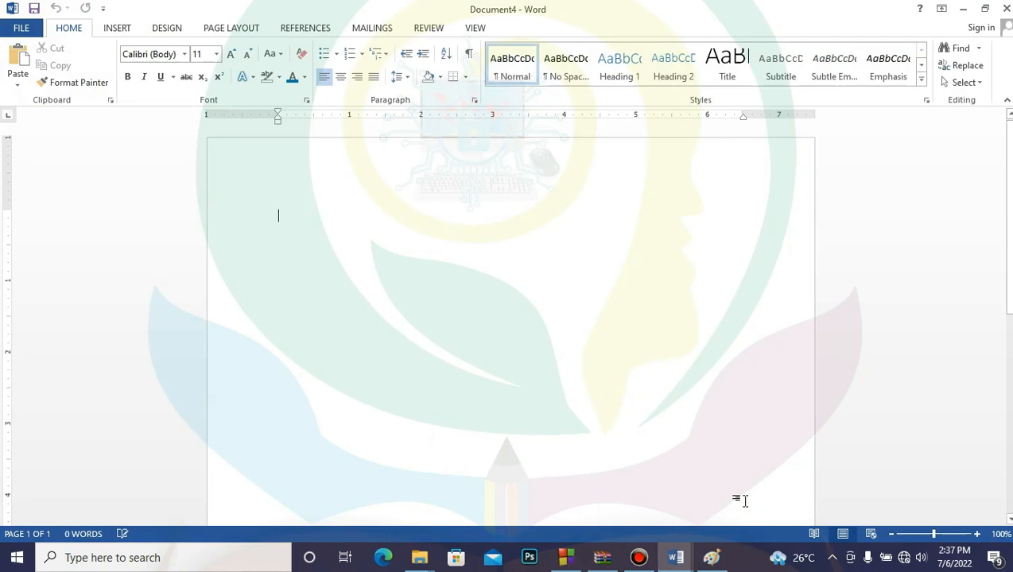
click(1003, 11)
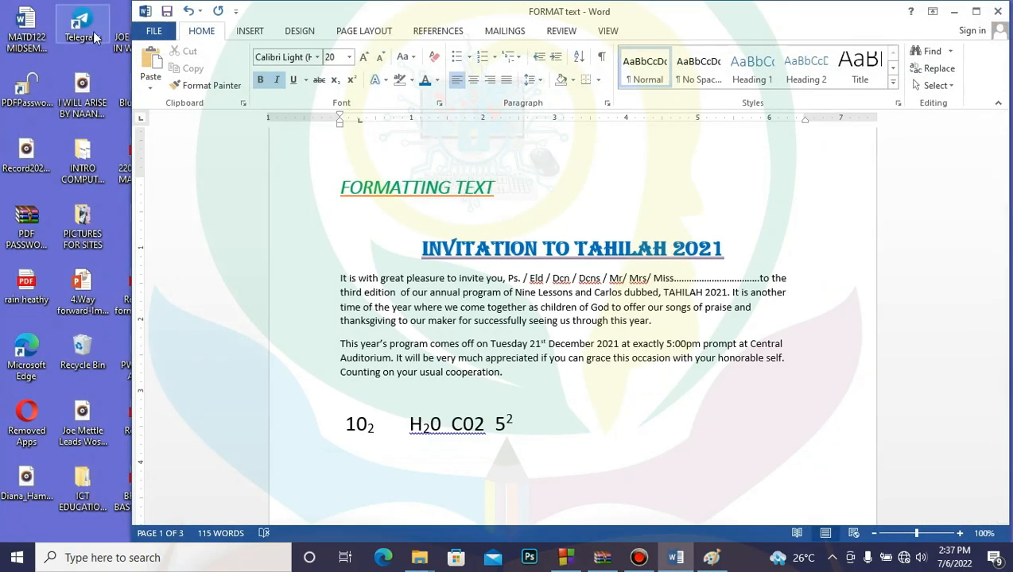
- Create another document from the Blank document template and close it without editing
click(153, 34)
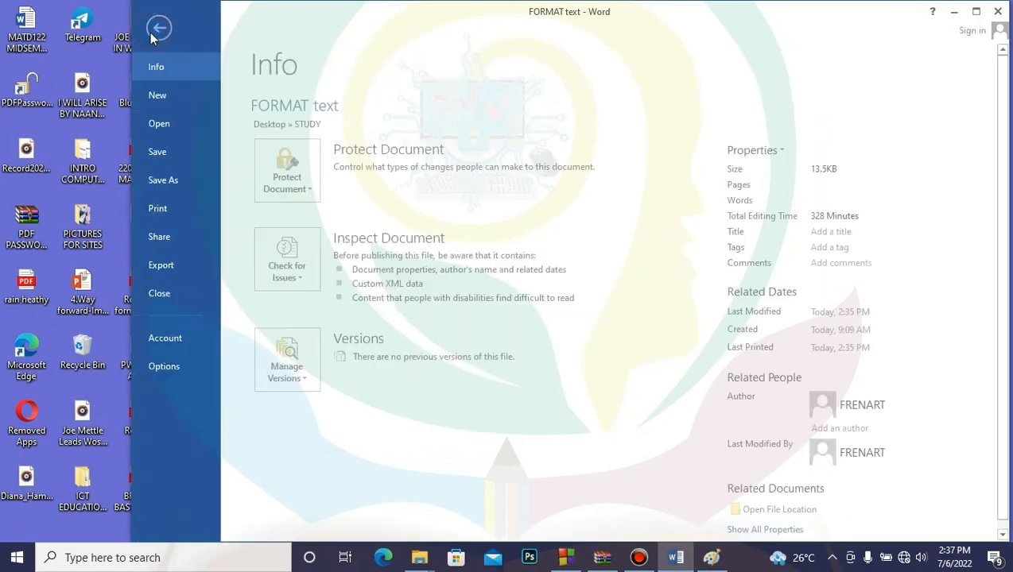
click(163, 102)
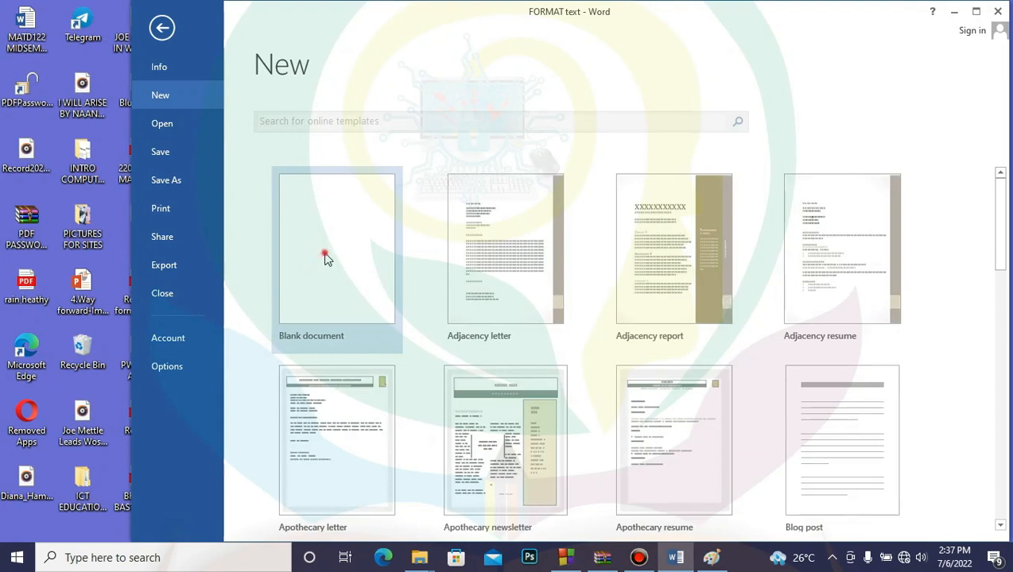
click(328, 258)
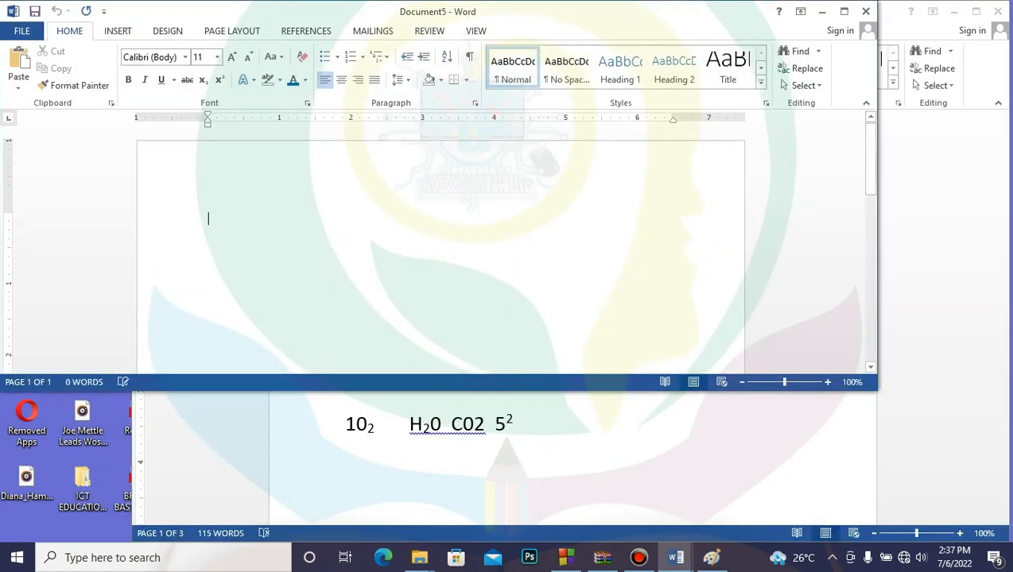
click(865, 12)
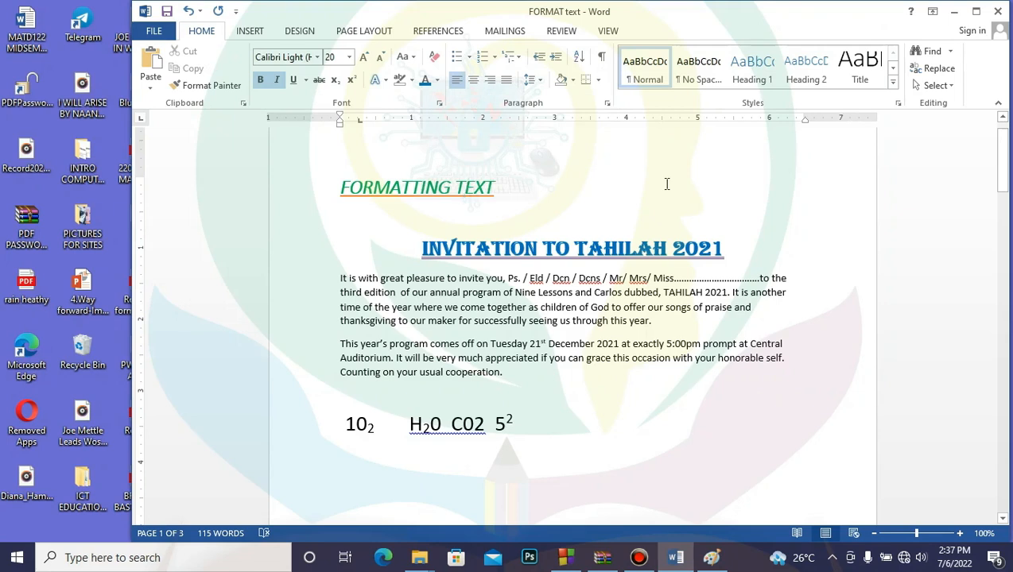
- Create a blank document directly without the template gallery, maximize its window, and minimize it
key(ctrl+n)
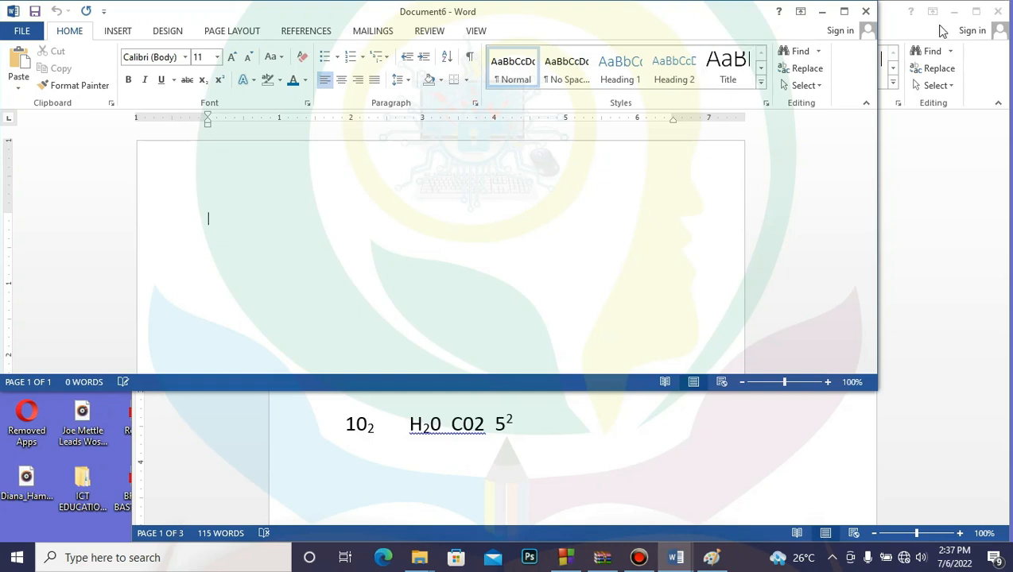
click(844, 11)
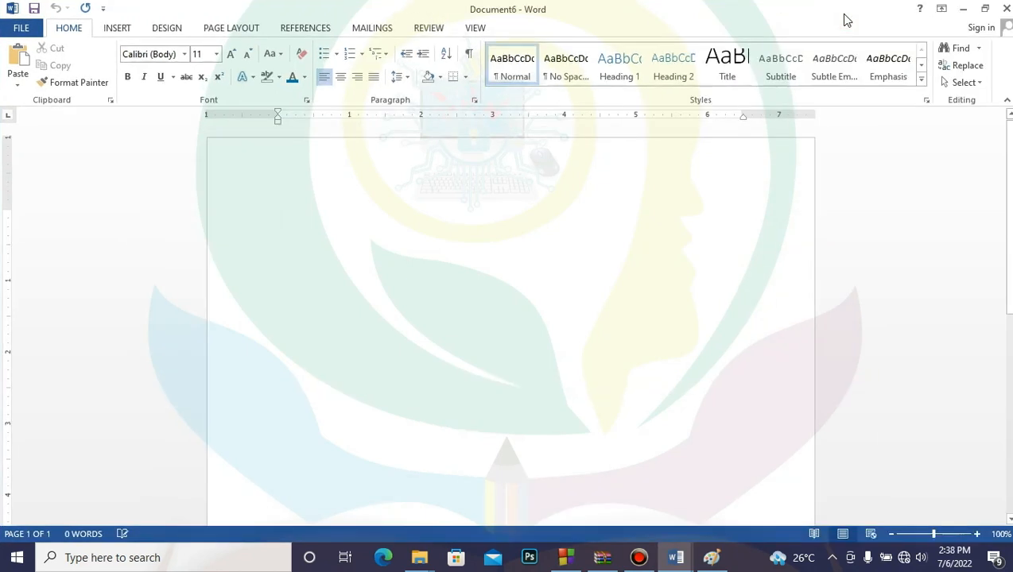
click(960, 9)
- Repeat creating a document from the Blank document template in FORMAT text and close the new window
click(159, 29)
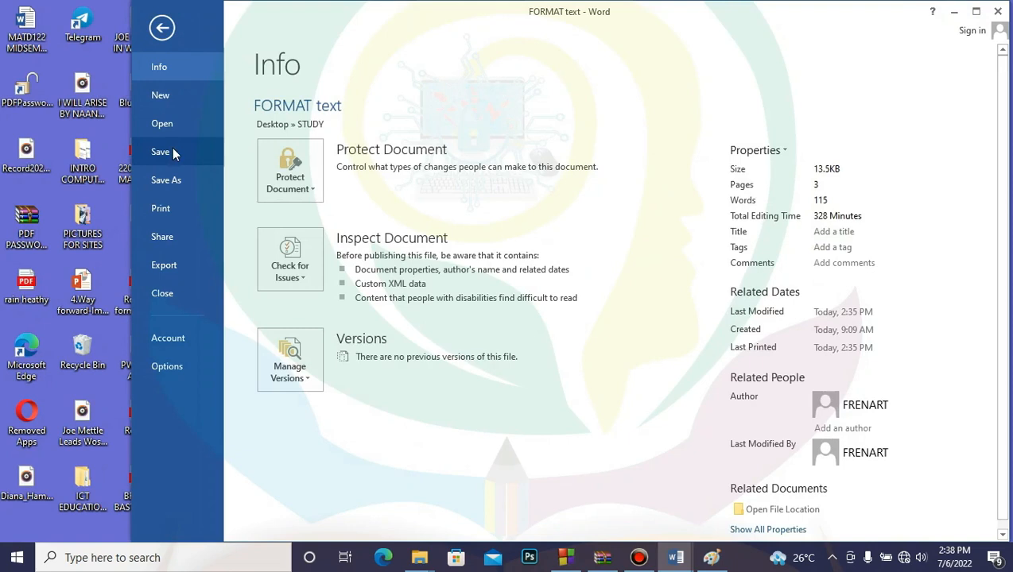
click(168, 97)
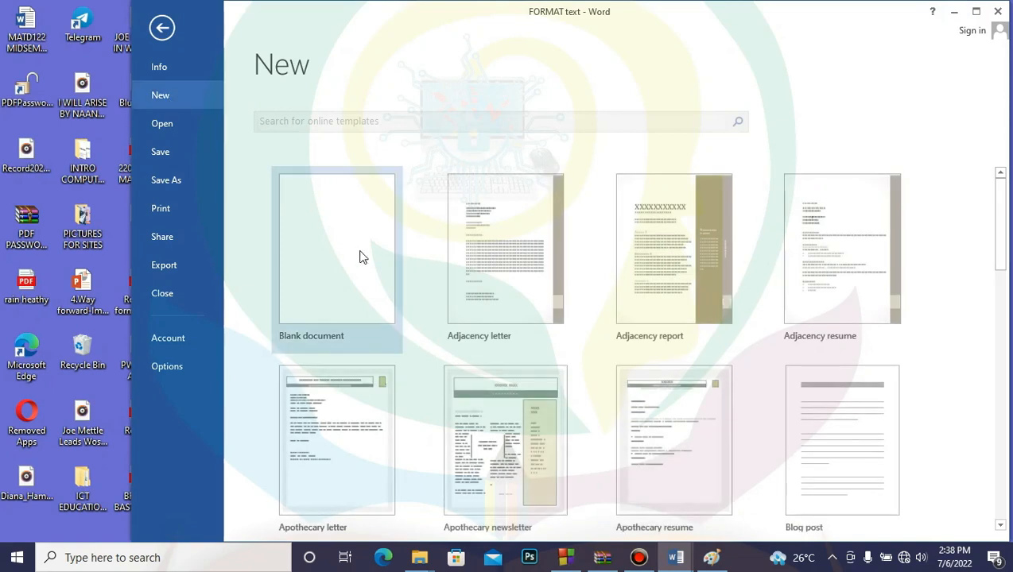
click(323, 278)
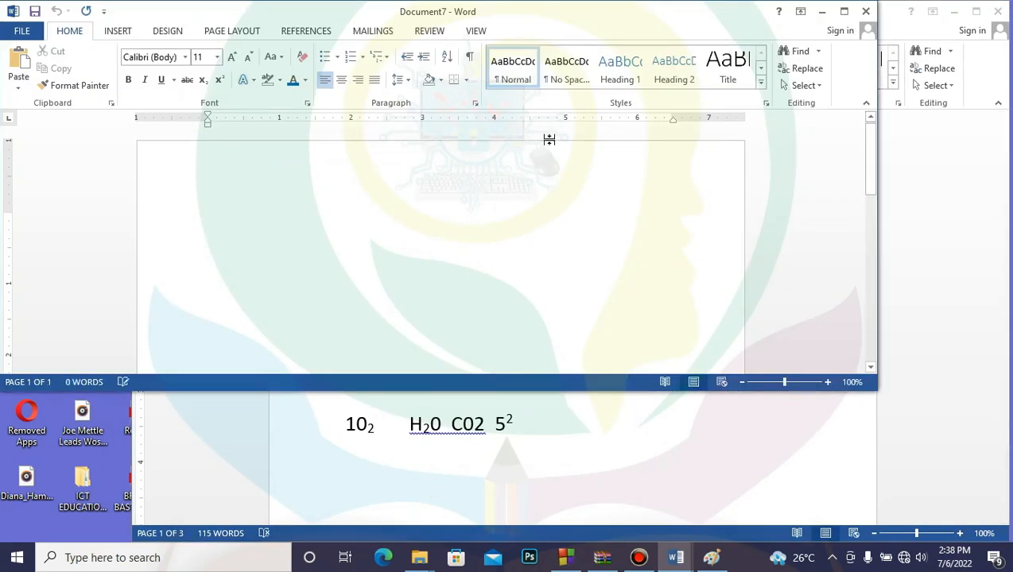
click(866, 11)
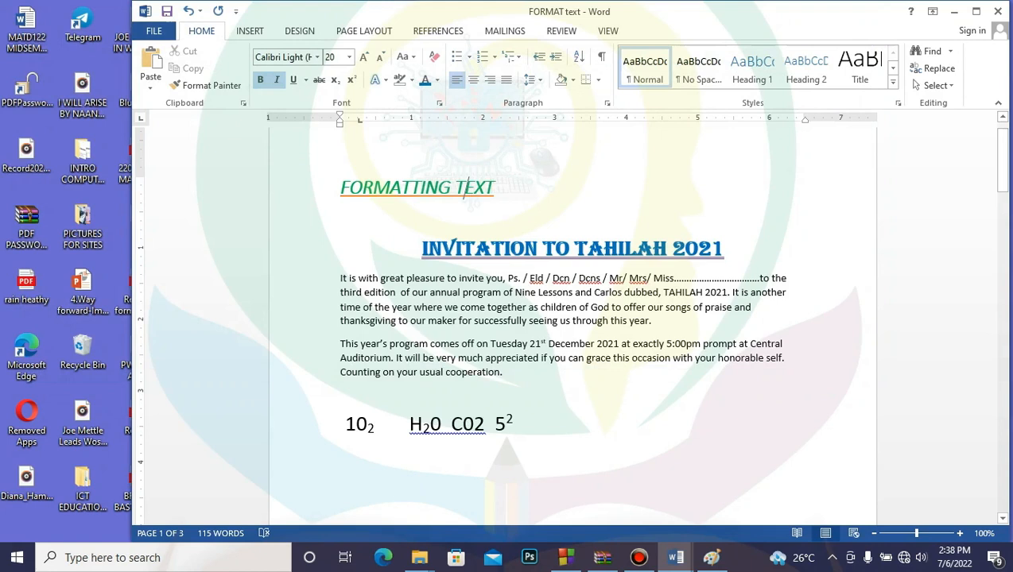
- Create one more blank document directly and minimize it to return to FORMAT text
key(ctrl+n)
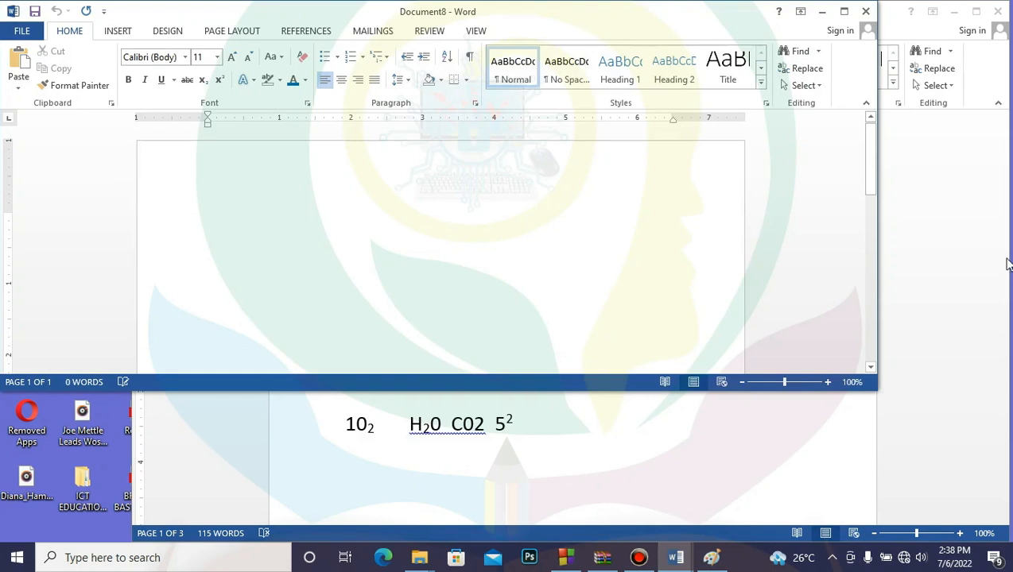
double_click(546, 389)
click(821, 11)
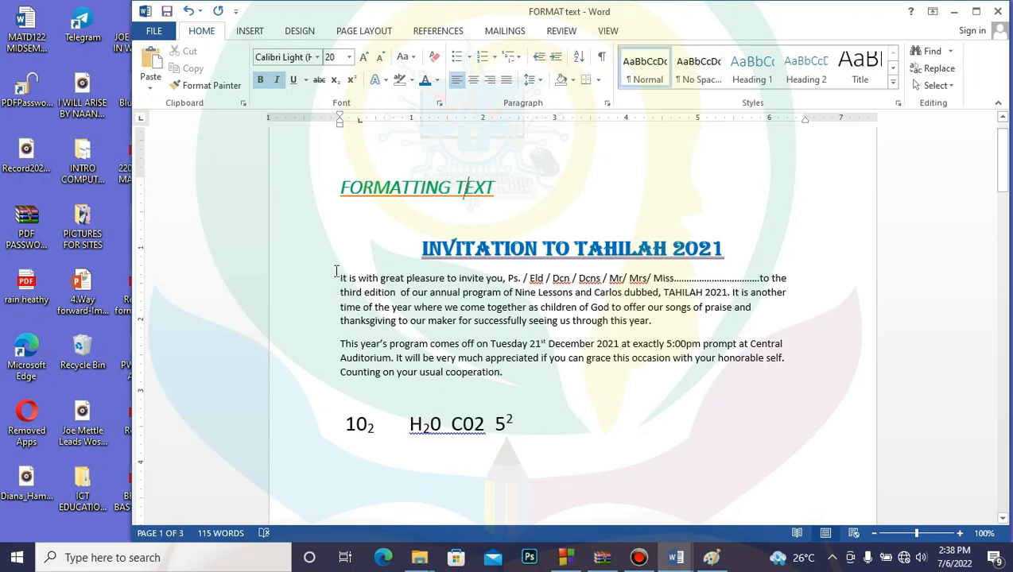
- Copy the "INVITATION TO TAHILAH 2021" heading together with its two paragraphs
drag(402, 243, 553, 375)
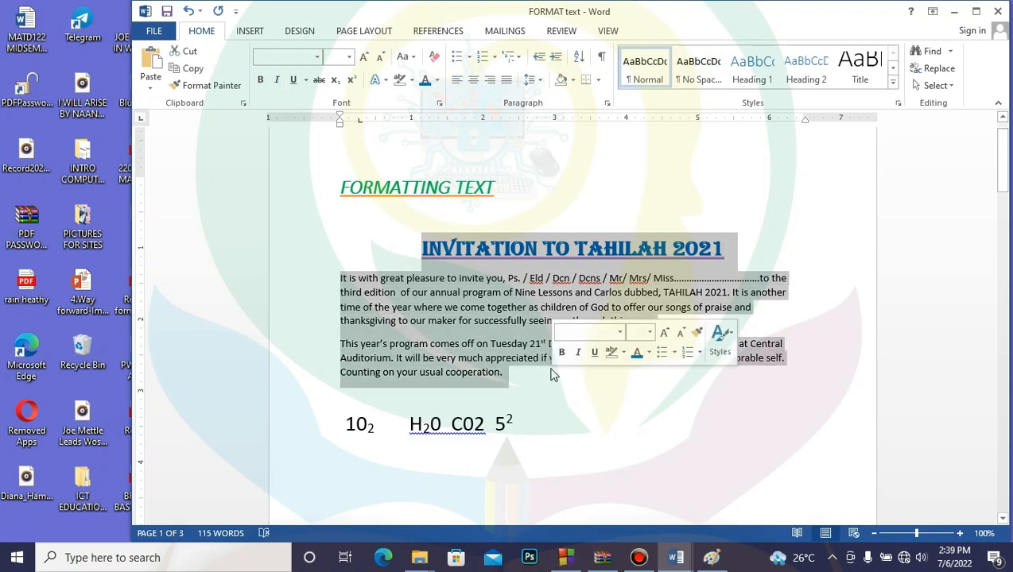
click(421, 249)
drag(420, 249, 630, 378)
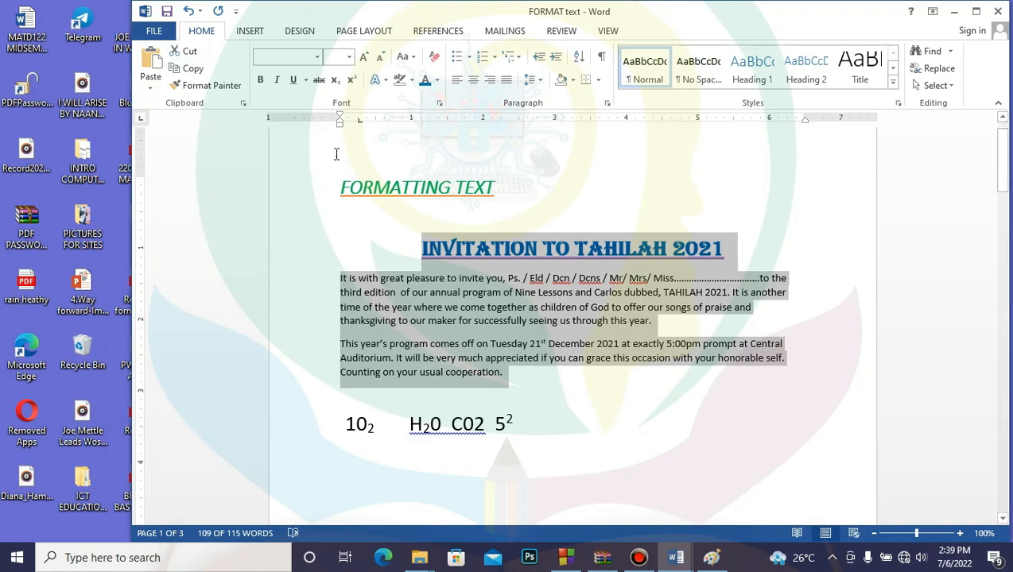
click(190, 71)
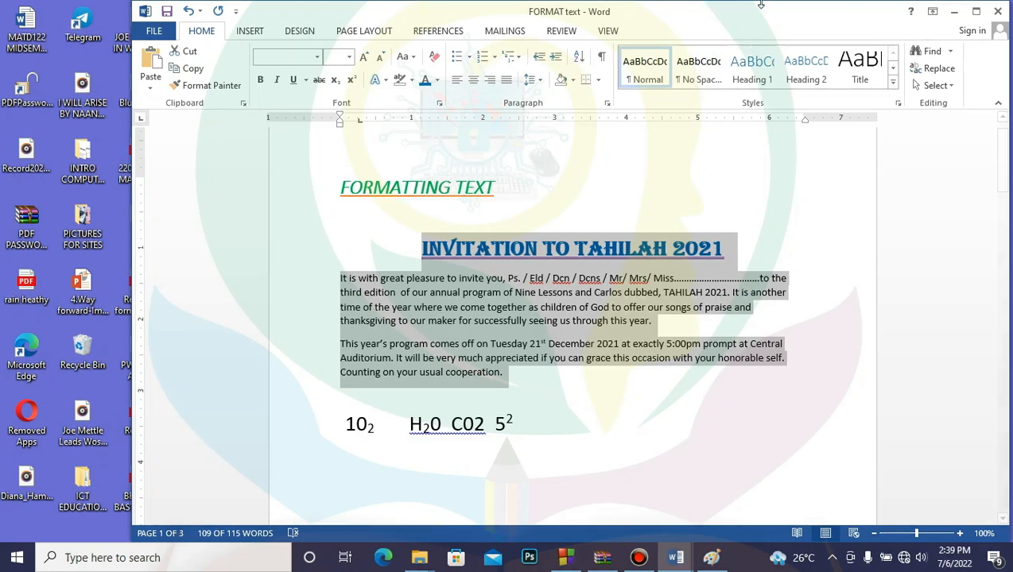
click(193, 68)
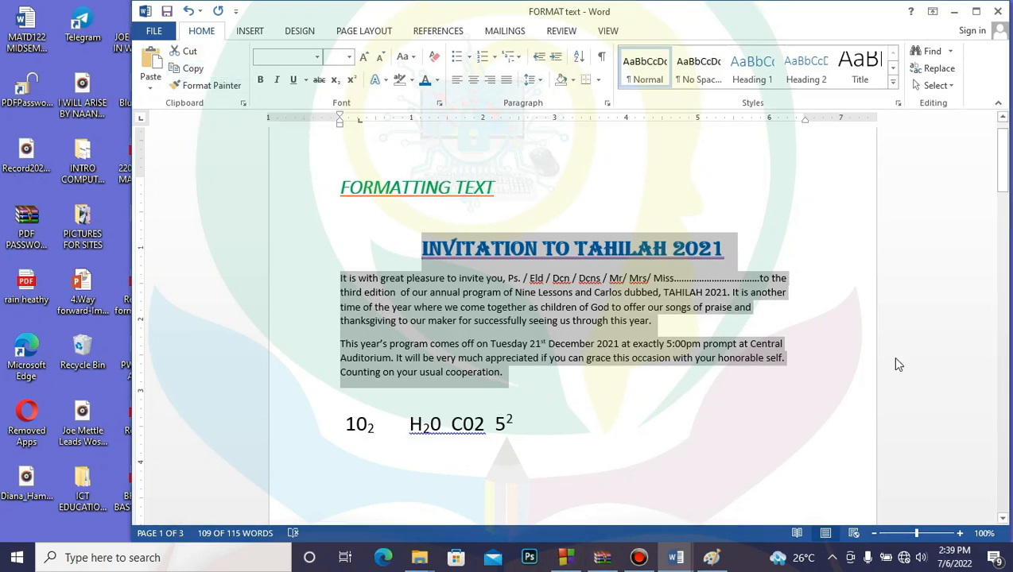
- Paste the copied invitation heading and paragraphs below the line of subscript and superscript examples
click(400, 473)
key(Return)
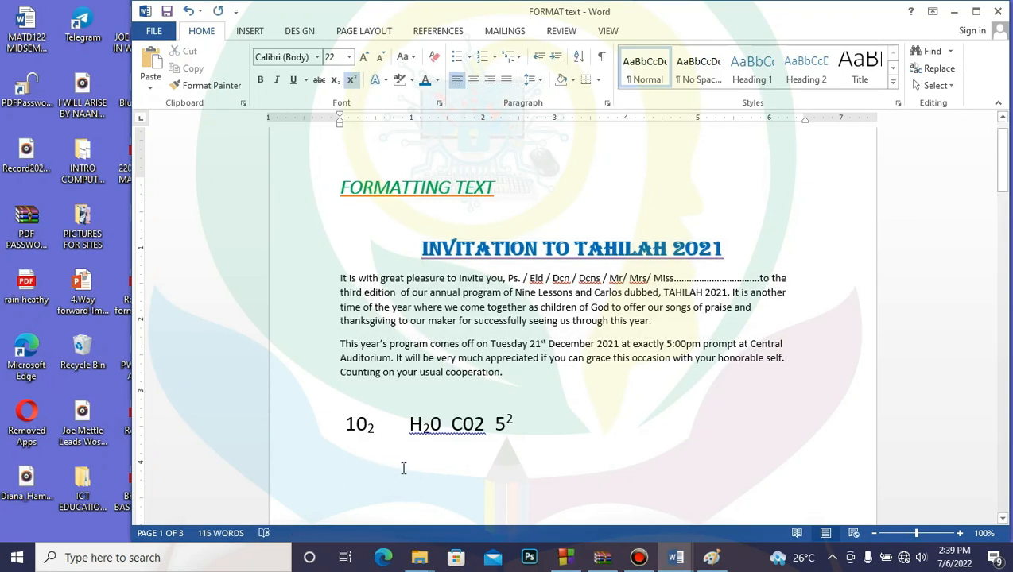
click(149, 65)
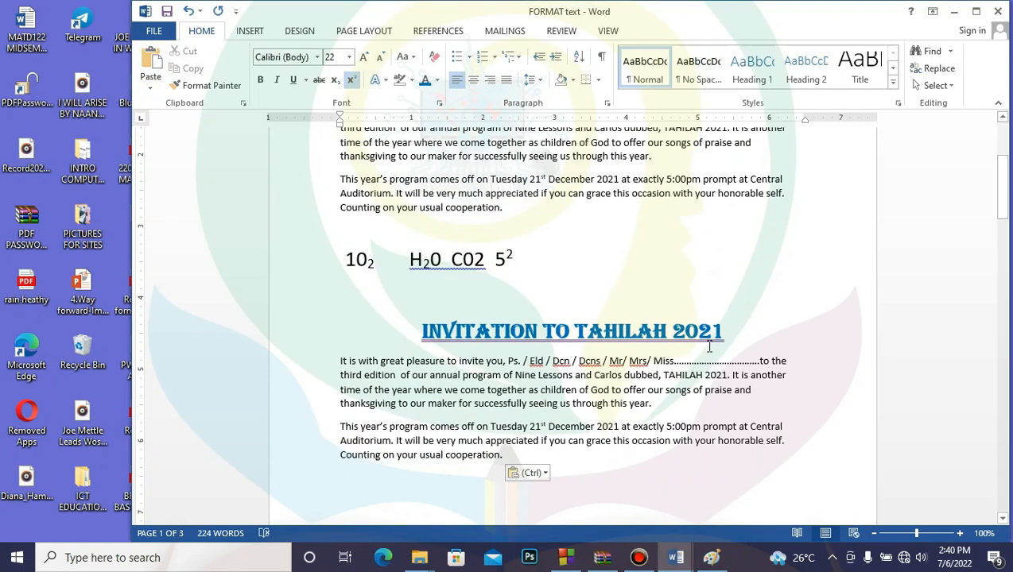
- Copy the first invitation's two body paragraphs without the heading
scroll(710, 347, up, 5)
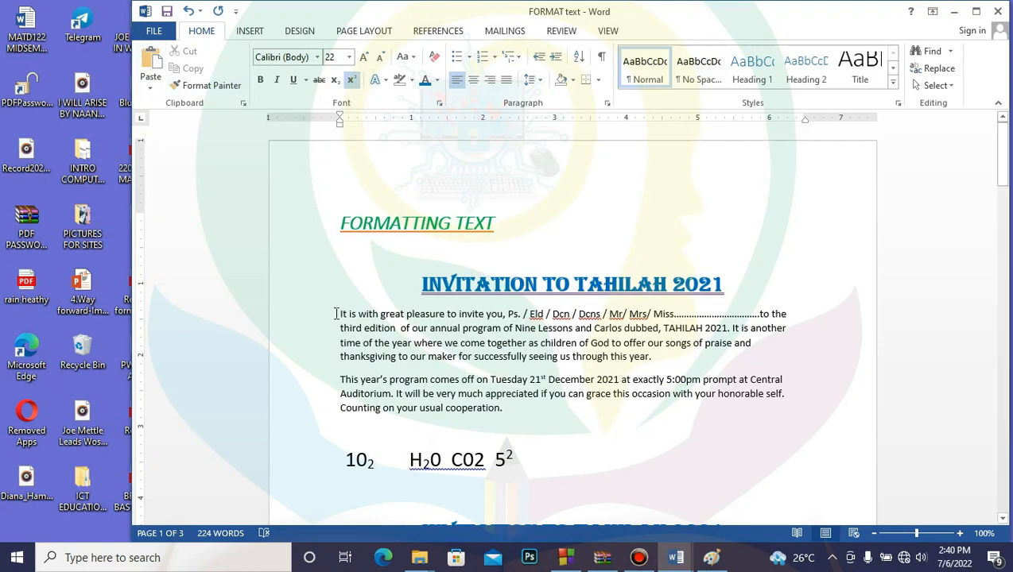
drag(336, 314, 613, 414)
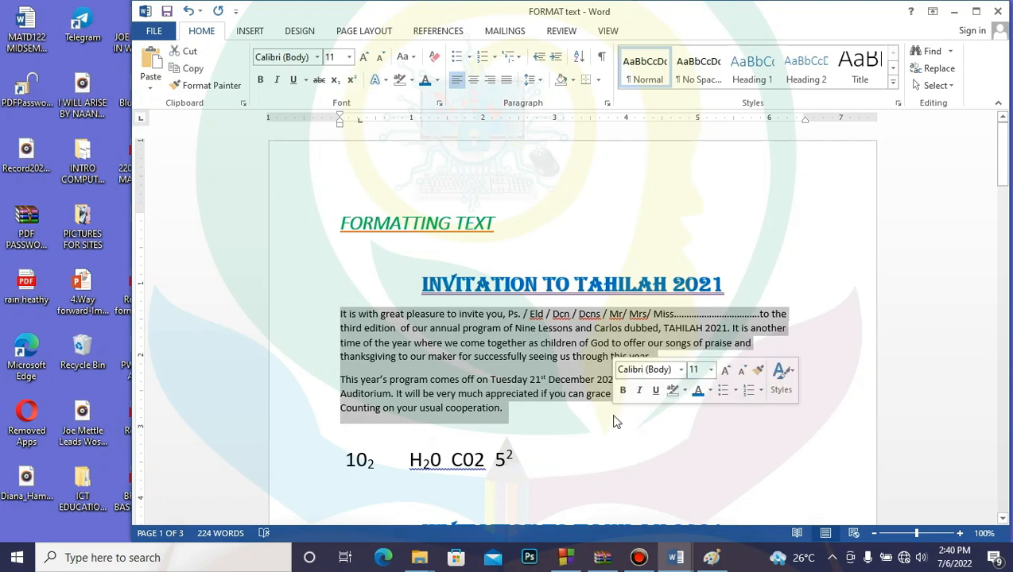
right_click(450, 342)
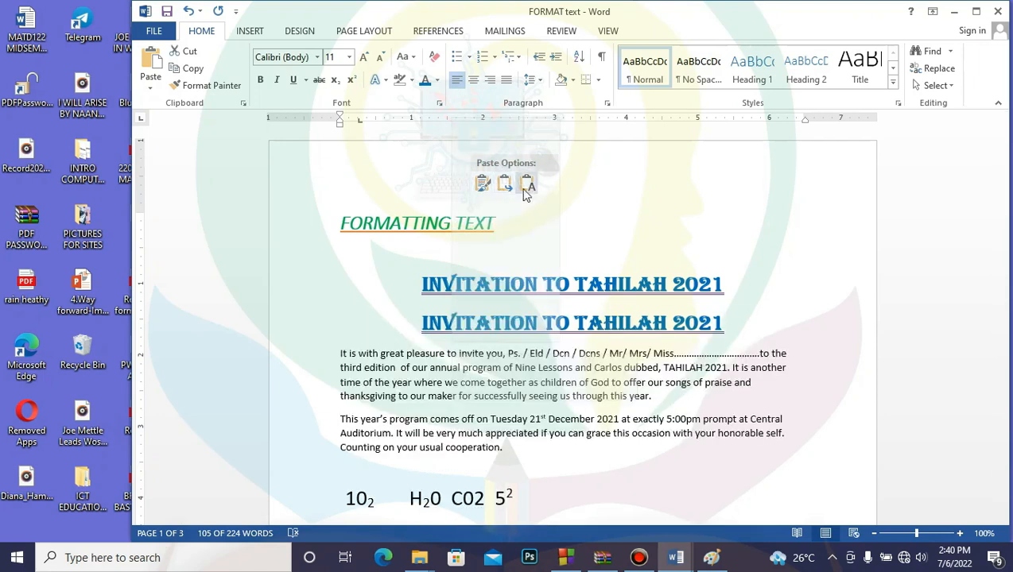
click(486, 146)
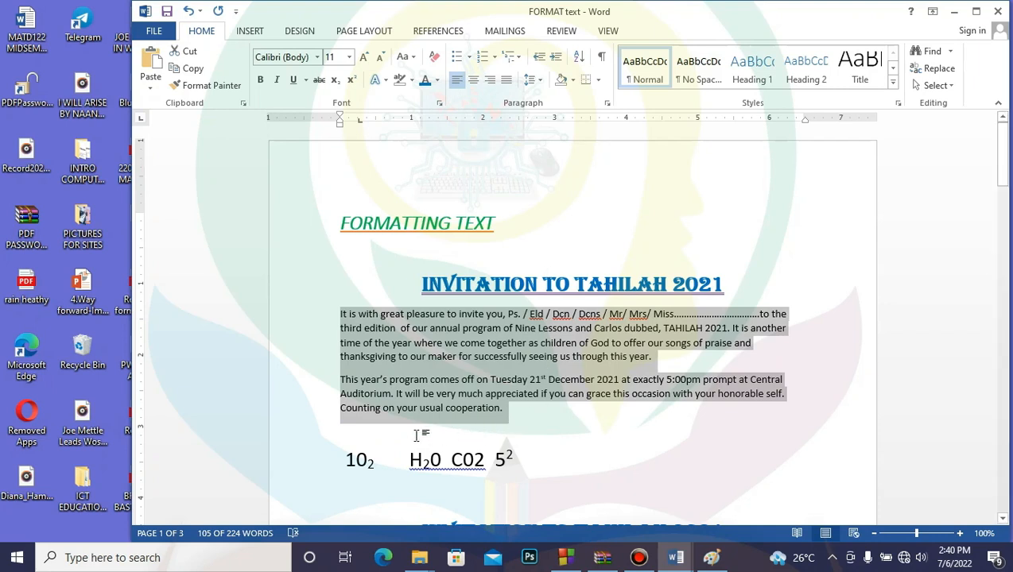
- Paste the copied paragraphs with Keep Source Formatting on the empty line above the subscript and superscript examples
click(343, 434)
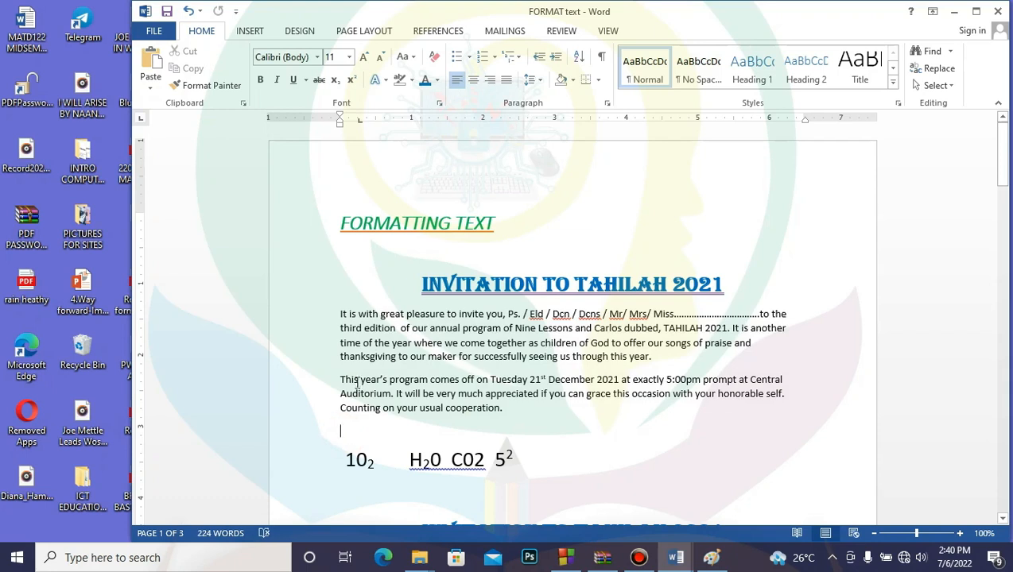
right_click(341, 427)
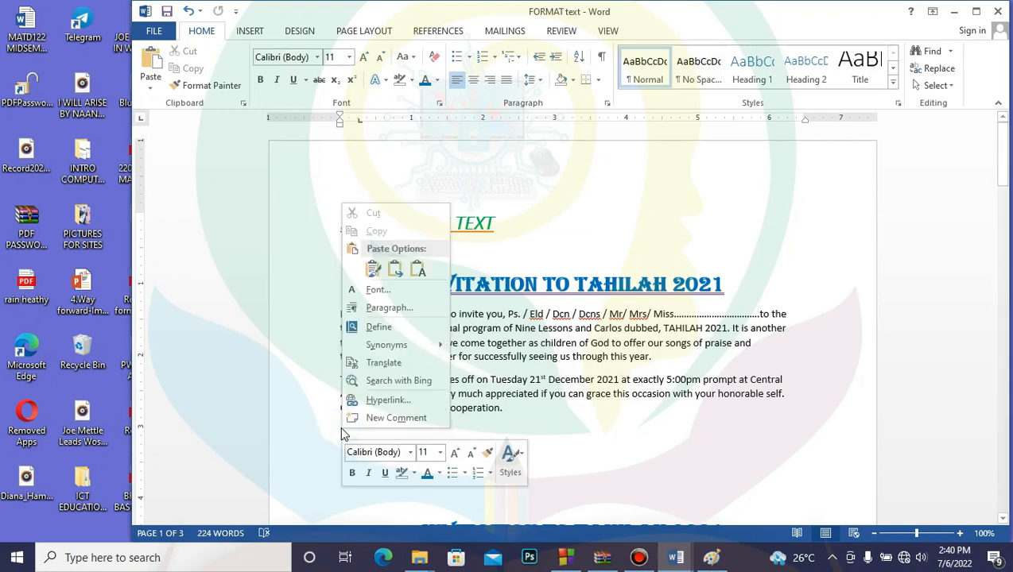
click(372, 269)
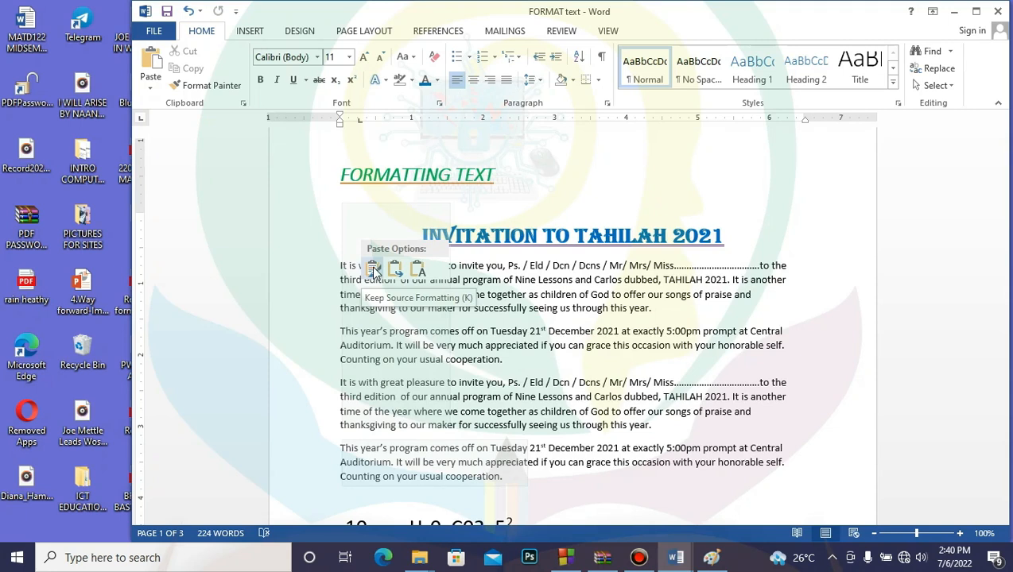
click(373, 270)
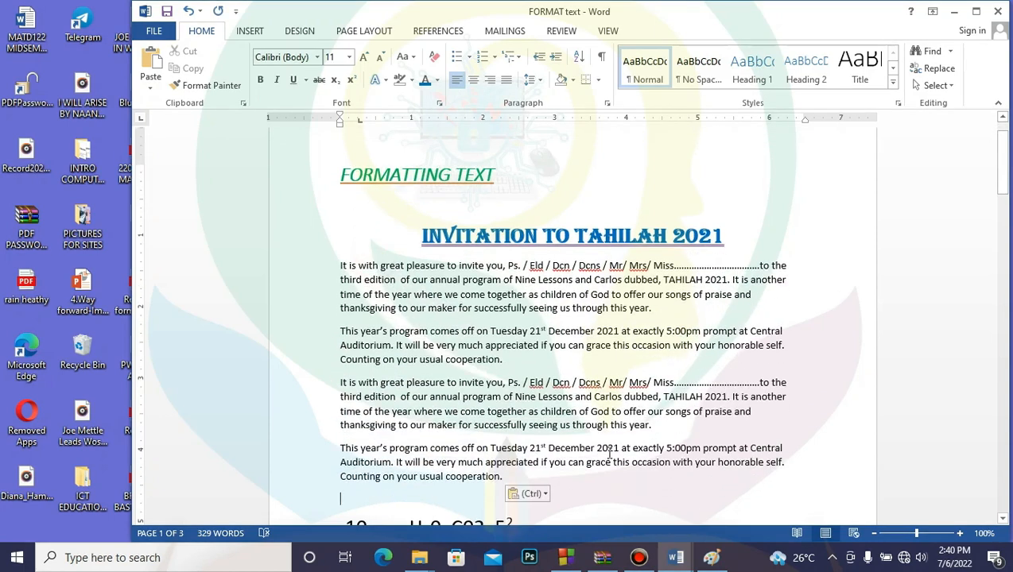
click(337, 385)
scroll(516, 351, down, 3)
scroll(516, 350, up, 5)
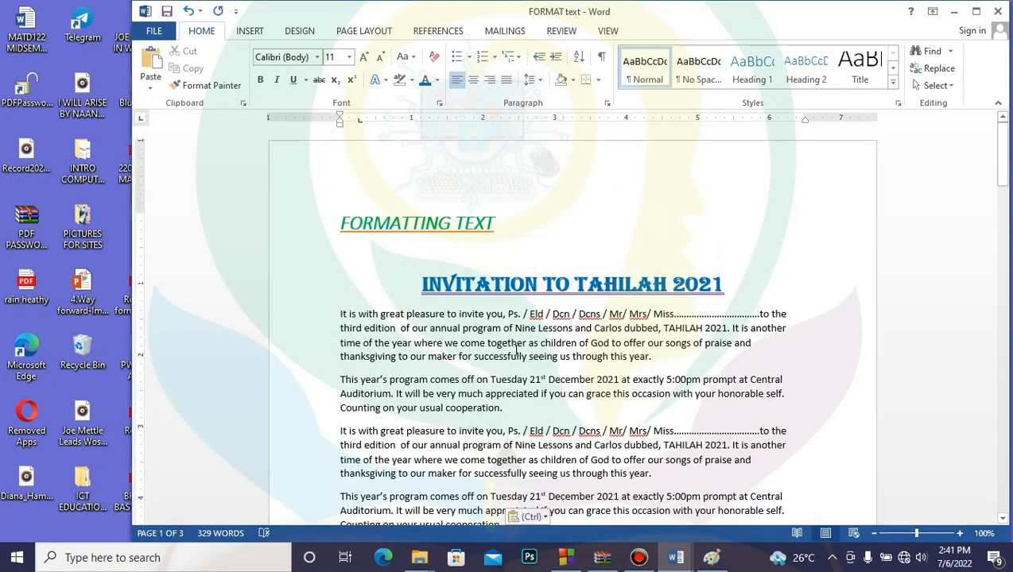
scroll(581, 358, down, 4)
scroll(582, 358, down, 2)
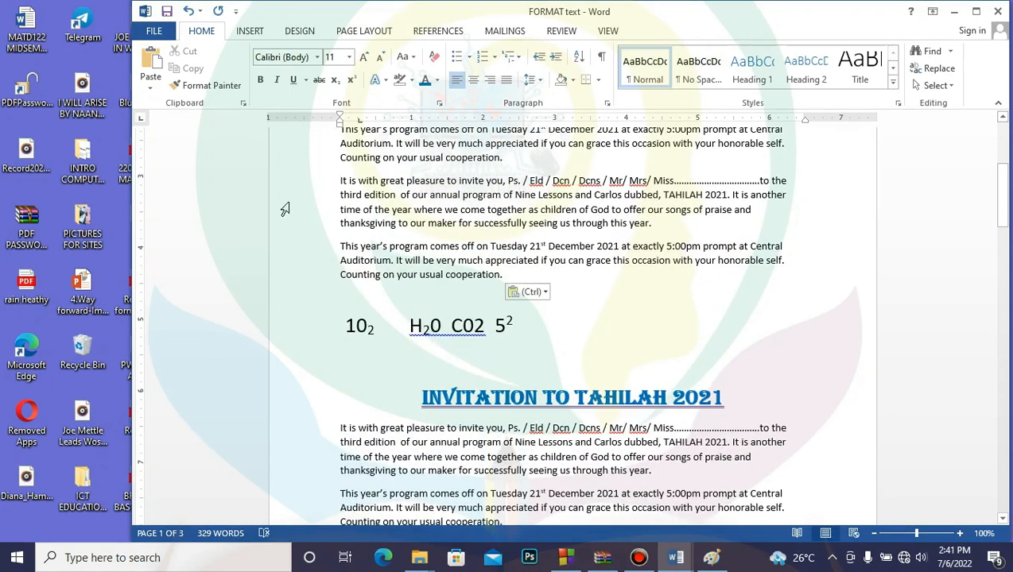
- Duplicate the second pair of body paragraphs onto the empty line above the subscript and superscript examples
drag(341, 181, 552, 278)
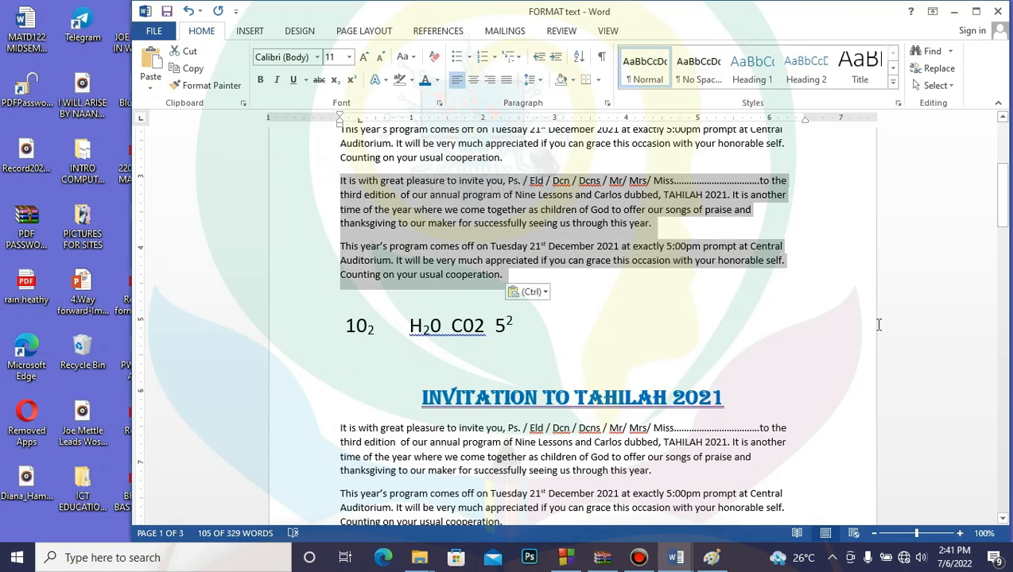
key(ctrl+c)
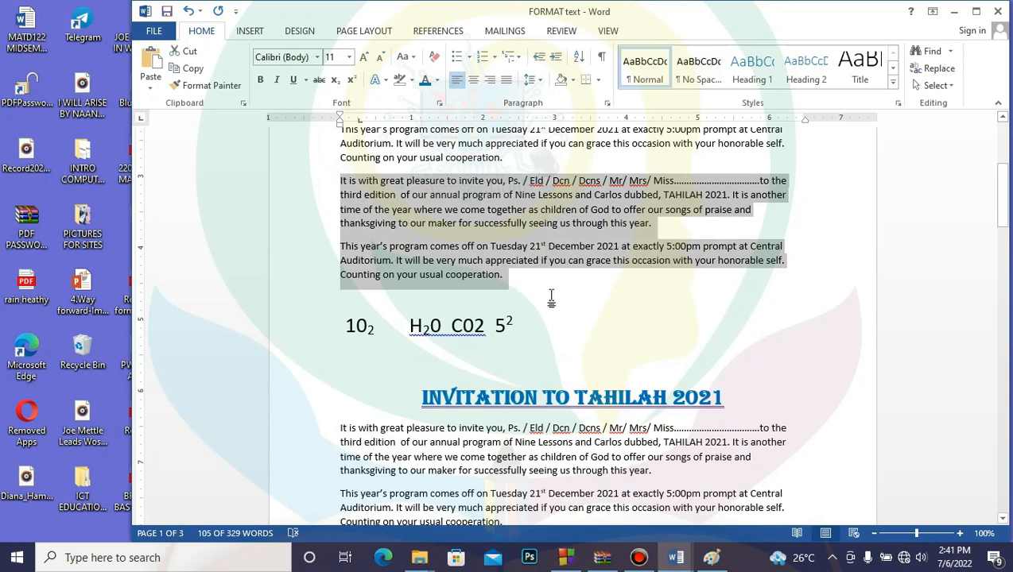
click(354, 304)
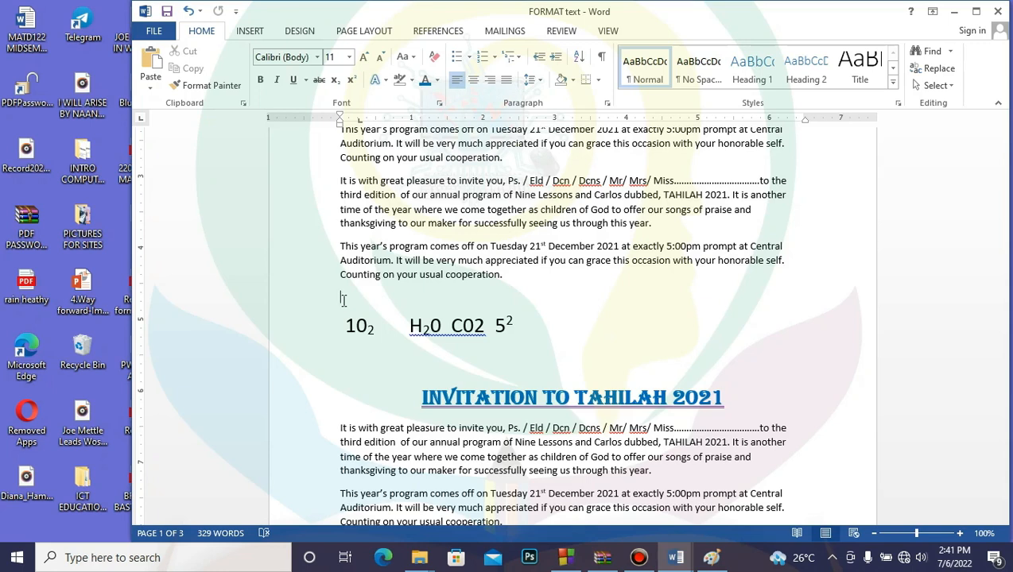
key(ctrl+v)
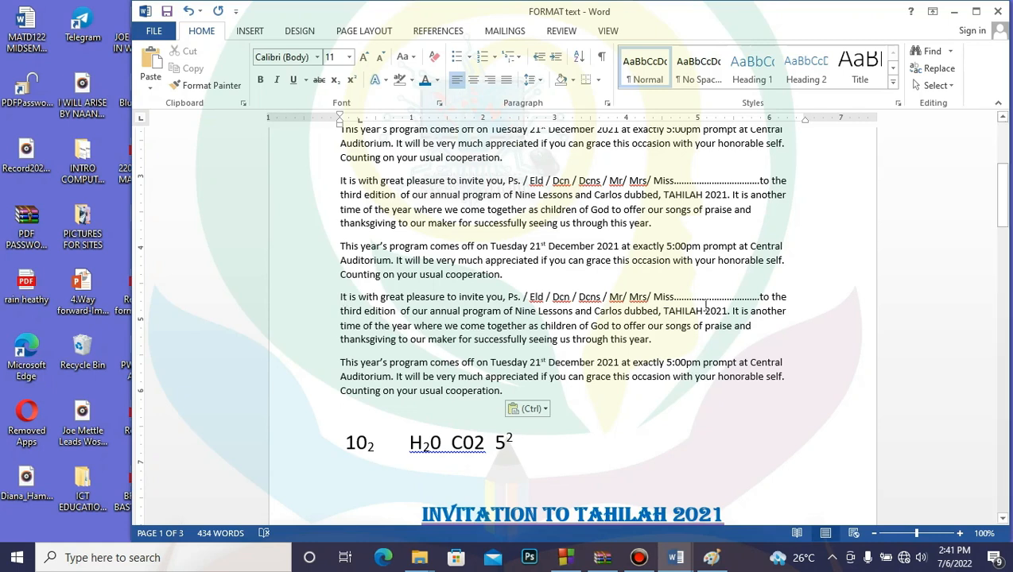
- Copy the first "INVITATION TO TAHILAH 2021" heading together with all six body paragraphs beneath it
scroll(710, 334, up, 5)
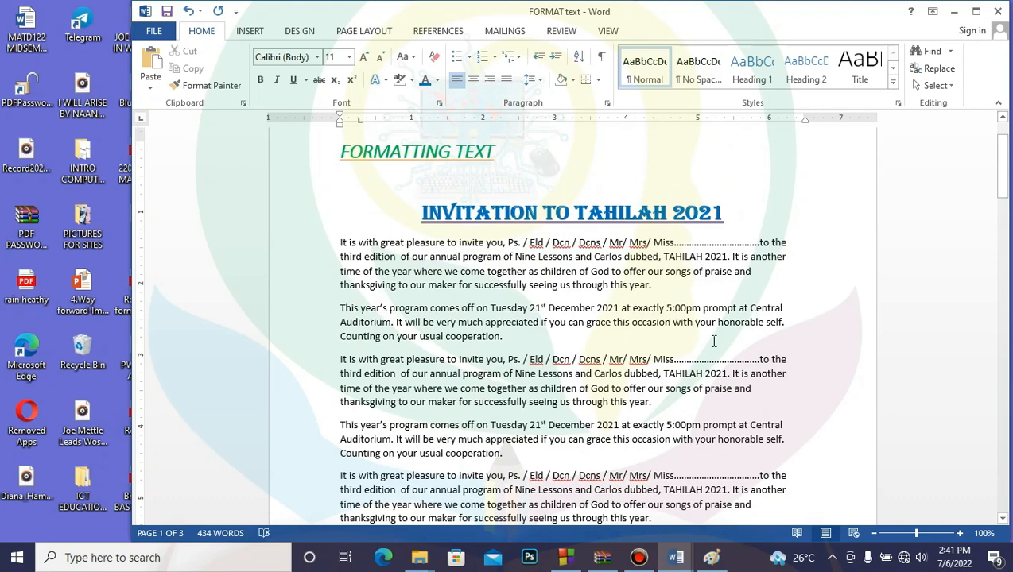
scroll(714, 340, down, 3)
scroll(713, 340, up, 3)
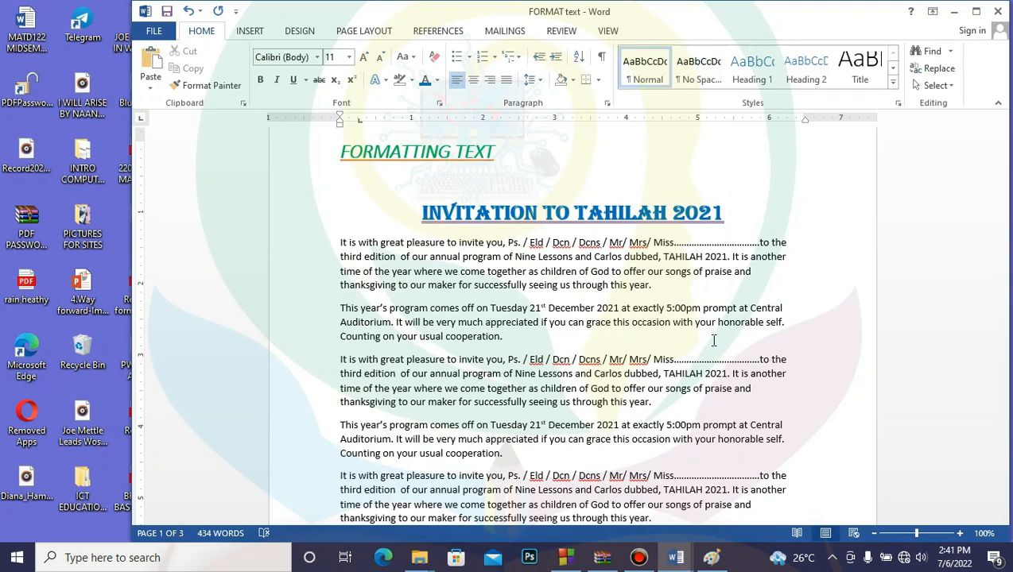
scroll(714, 340, down, 9)
scroll(716, 341, up, 6)
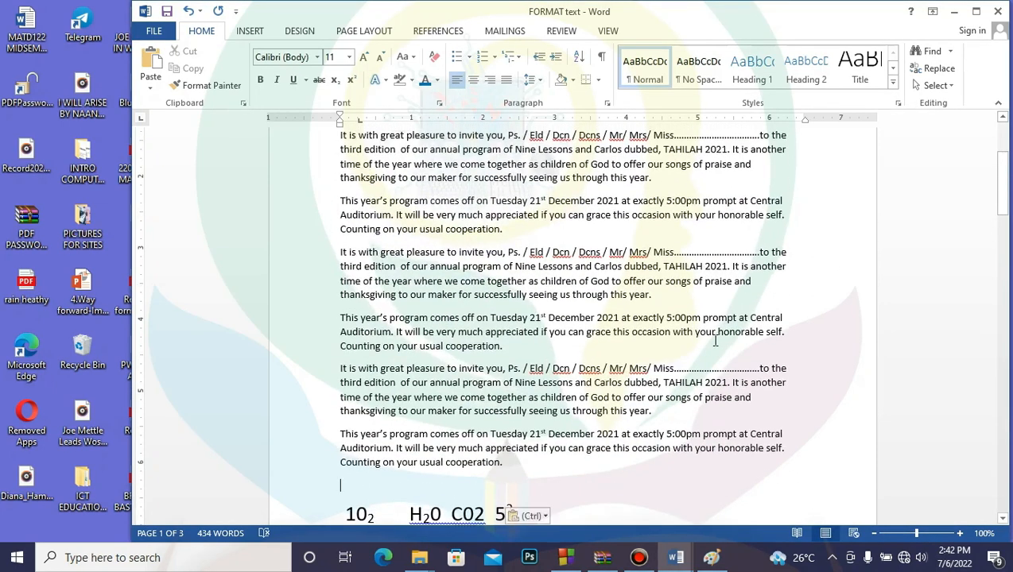
scroll(714, 340, up, 5)
drag(417, 283, 713, 309)
right_click(417, 210)
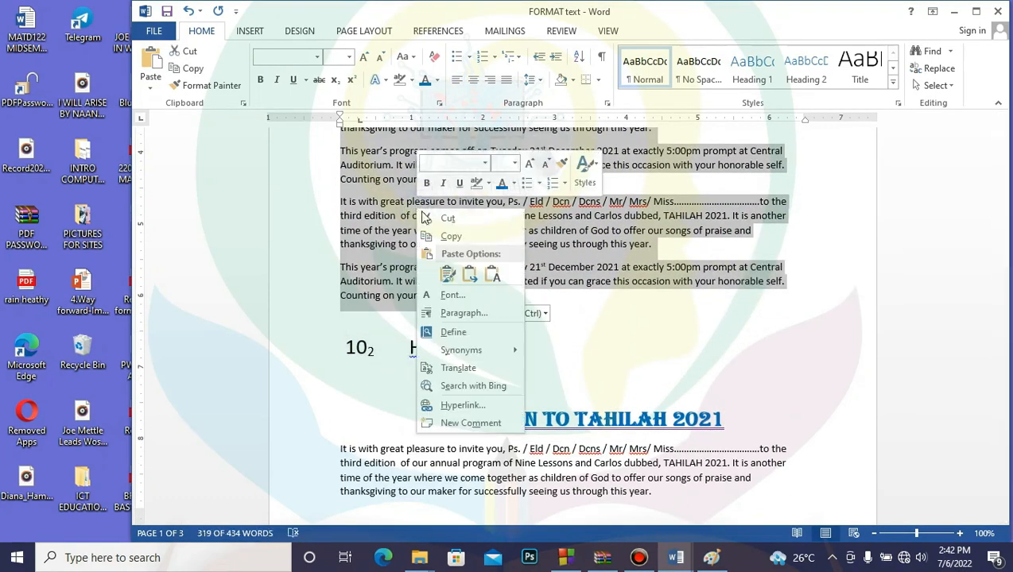
click(450, 236)
- Paste the copied heading and six paragraphs with Keep Source Formatting on the empty line above the subscript and superscript examples
click(347, 315)
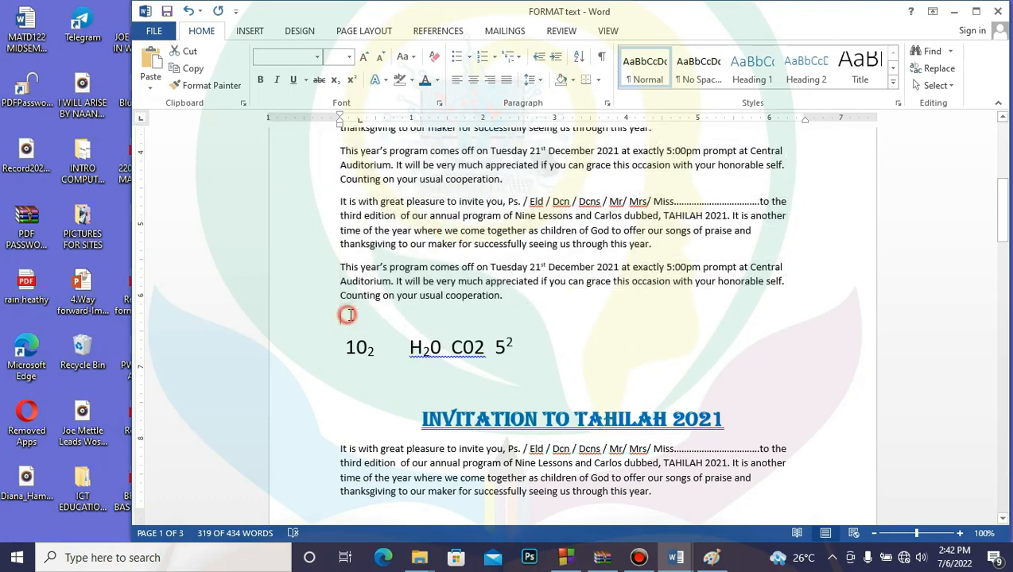
right_click(350, 316)
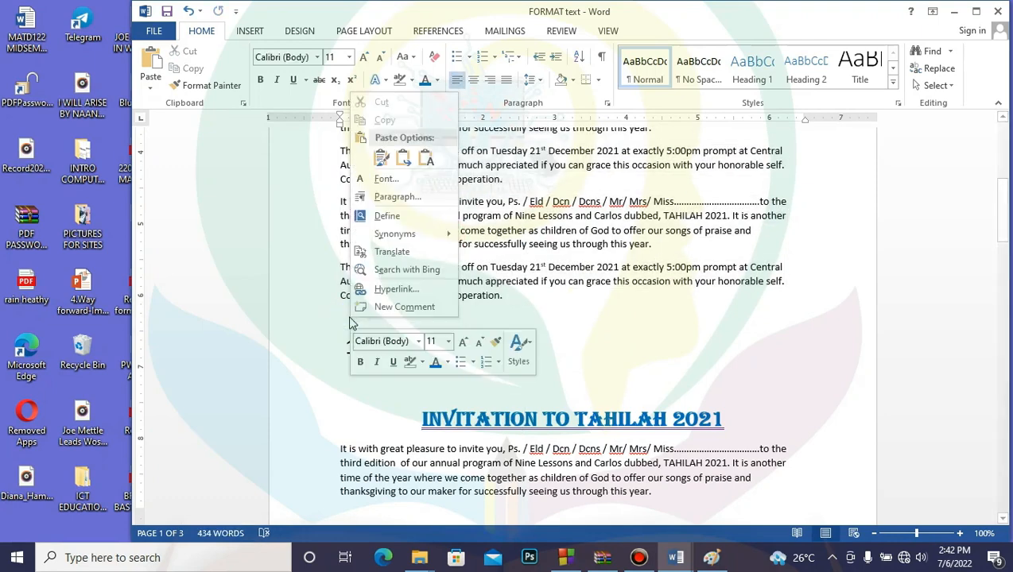
click(386, 161)
- Copy the six body paragraphs between the first and second invitation headings, leaving out the headings
scroll(735, 364, up, 10)
scroll(735, 365, up, 5)
scroll(734, 365, down, 15)
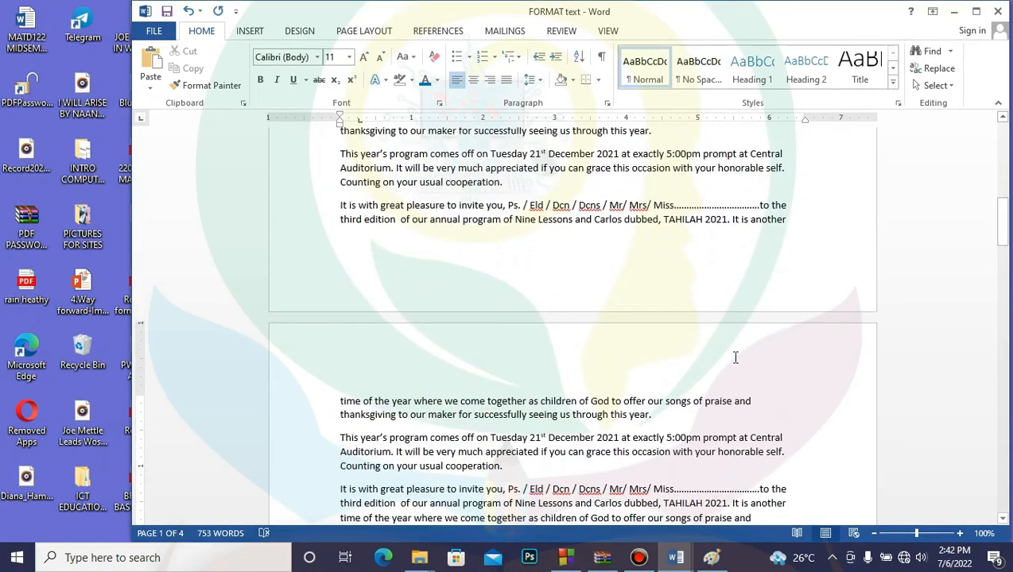
scroll(719, 384, up, 4)
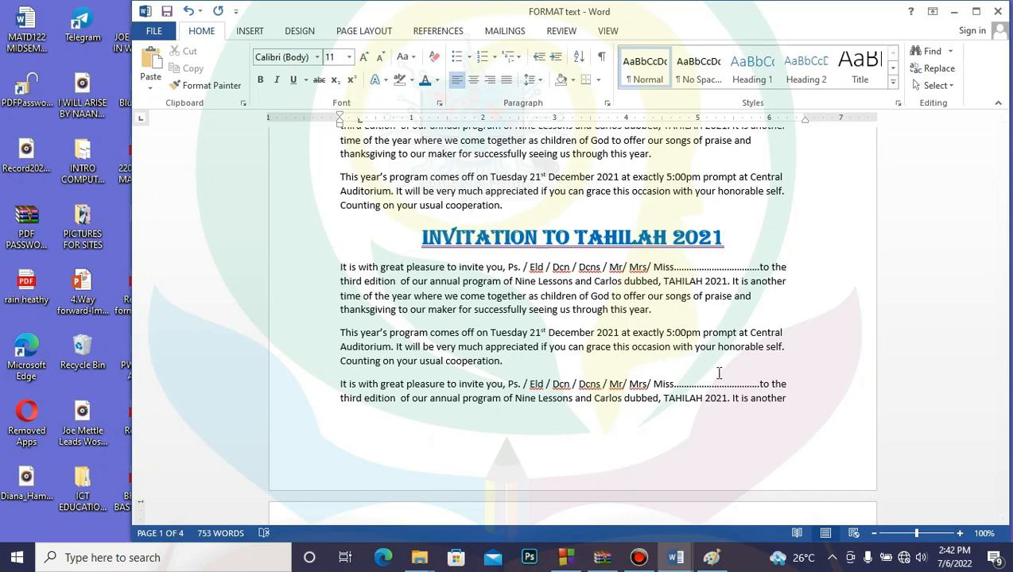
scroll(718, 373, up, 10)
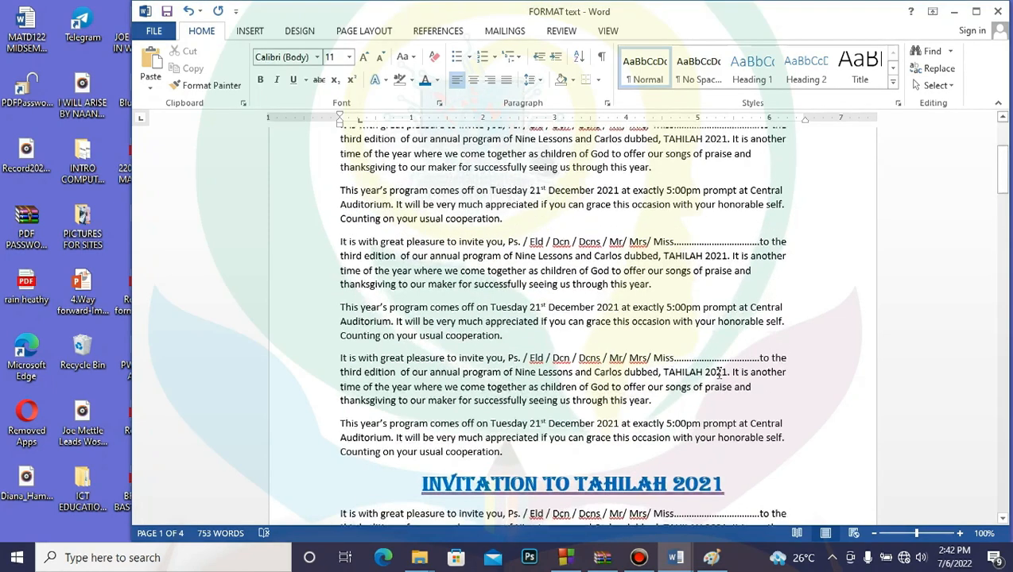
drag(315, 314, 663, 461)
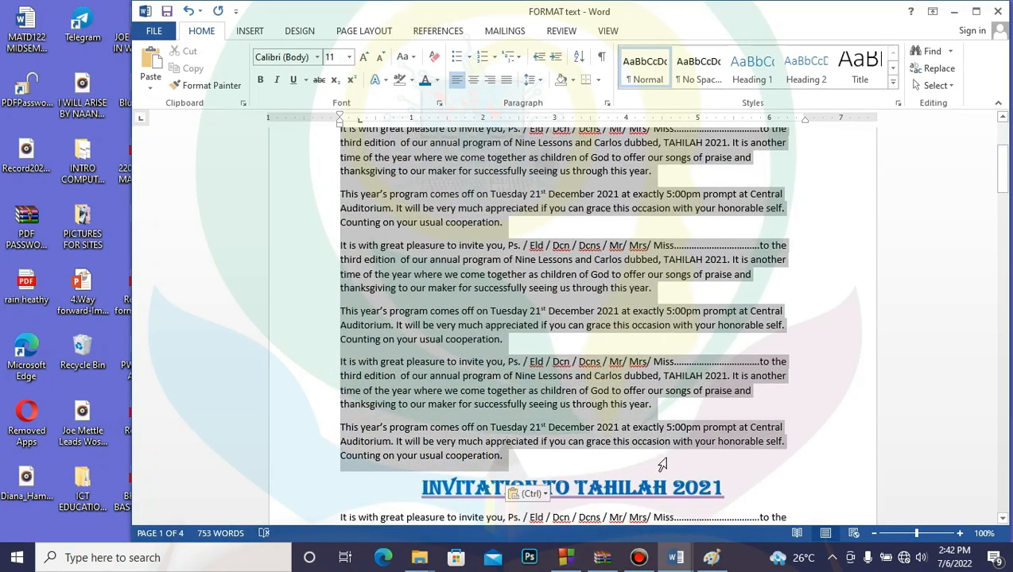
right_click(498, 291)
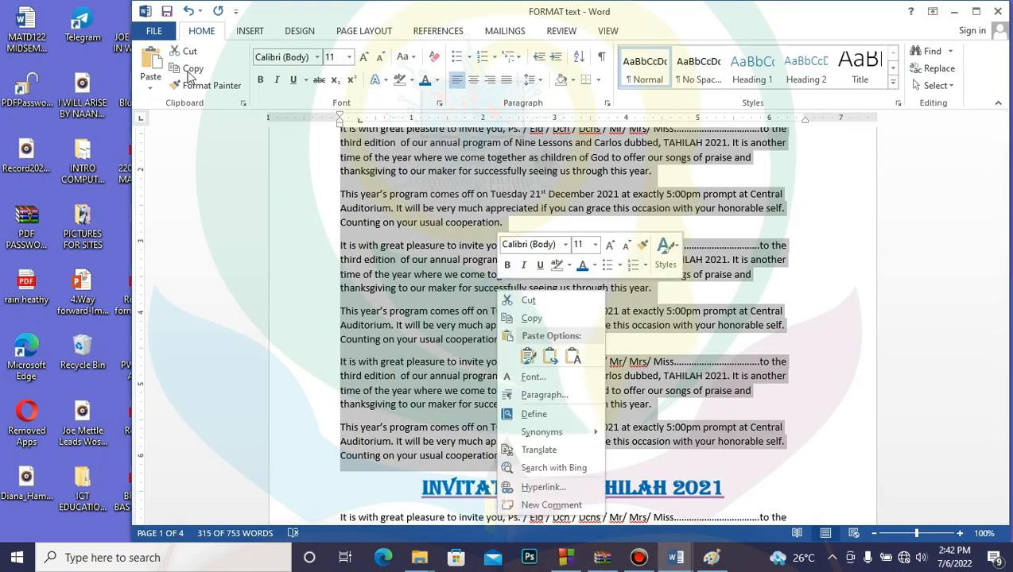
click(531, 318)
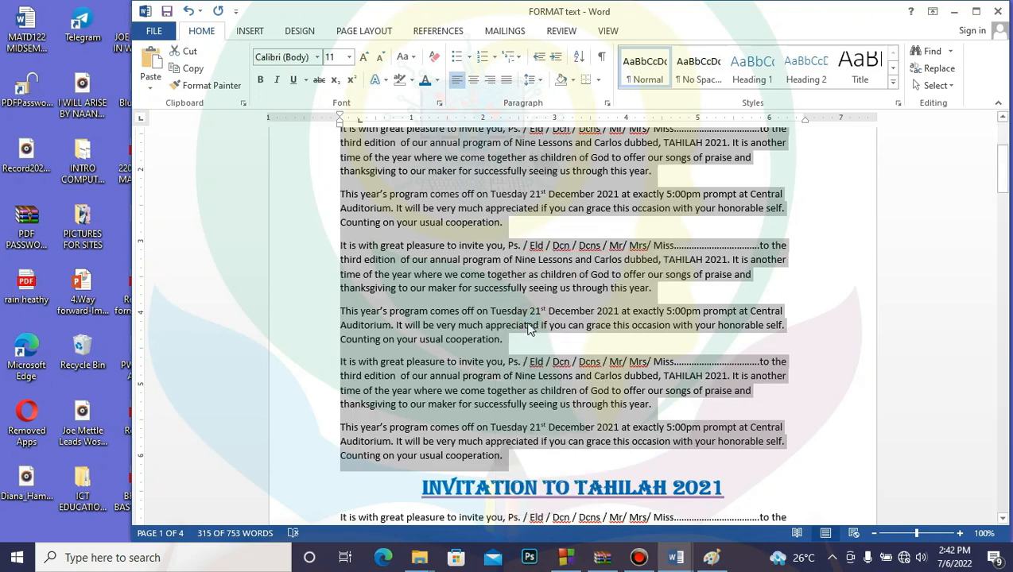
- Turn off superscript on the empty line below the last invitation paragraph and paste the six copied paragraphs there
scroll(528, 330, down, 20)
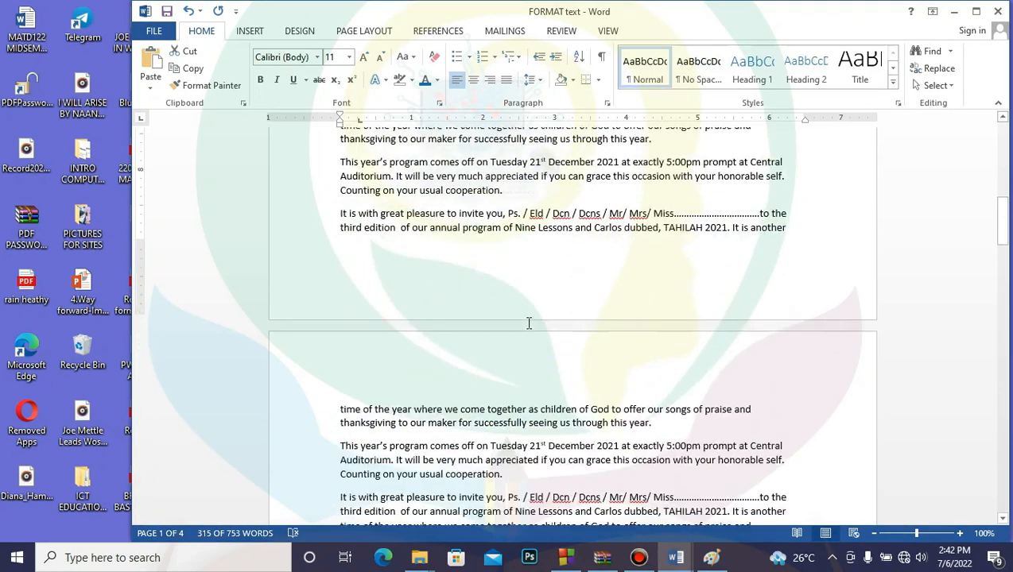
scroll(529, 322, down, 4)
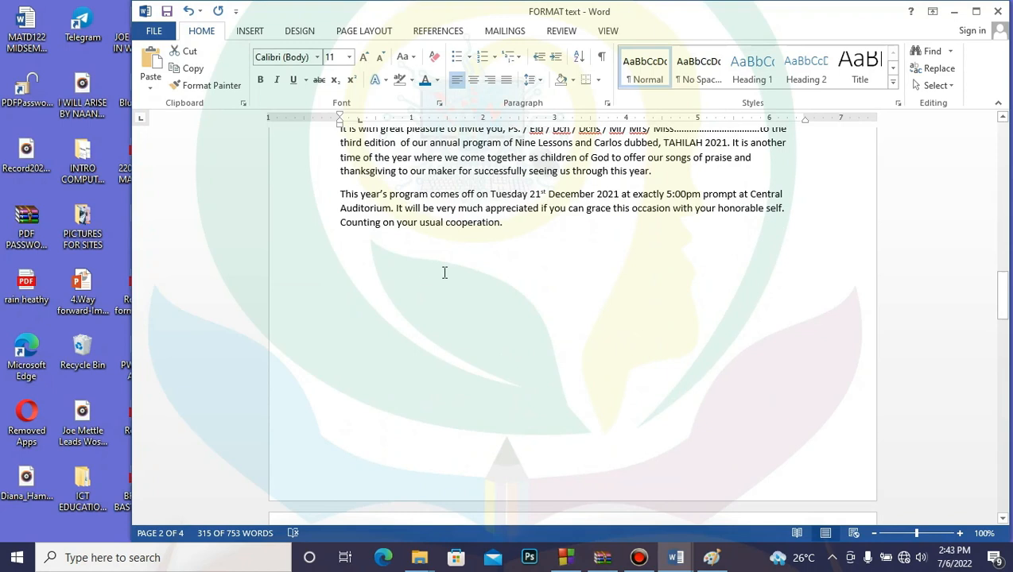
click(342, 247)
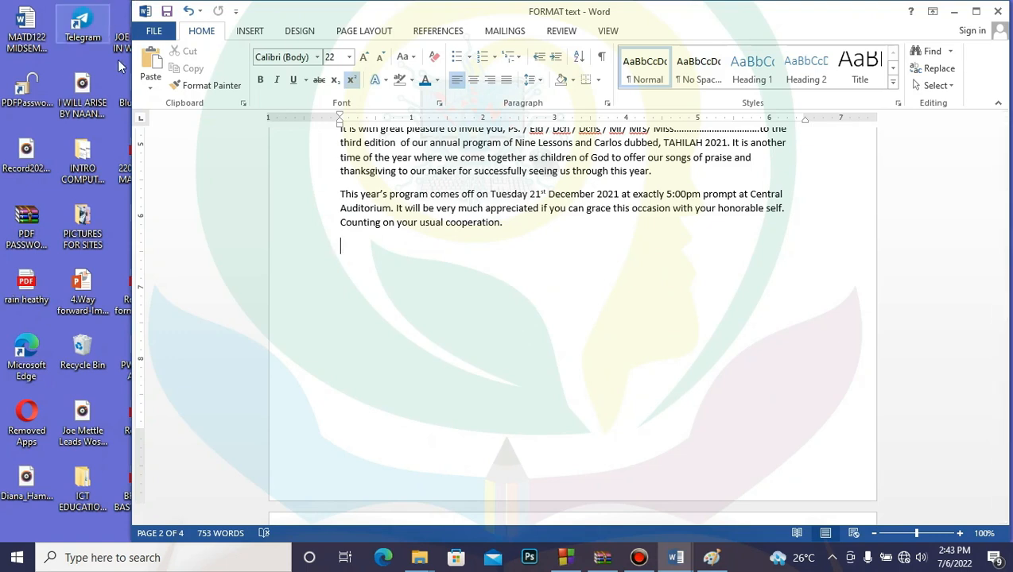
click(355, 79)
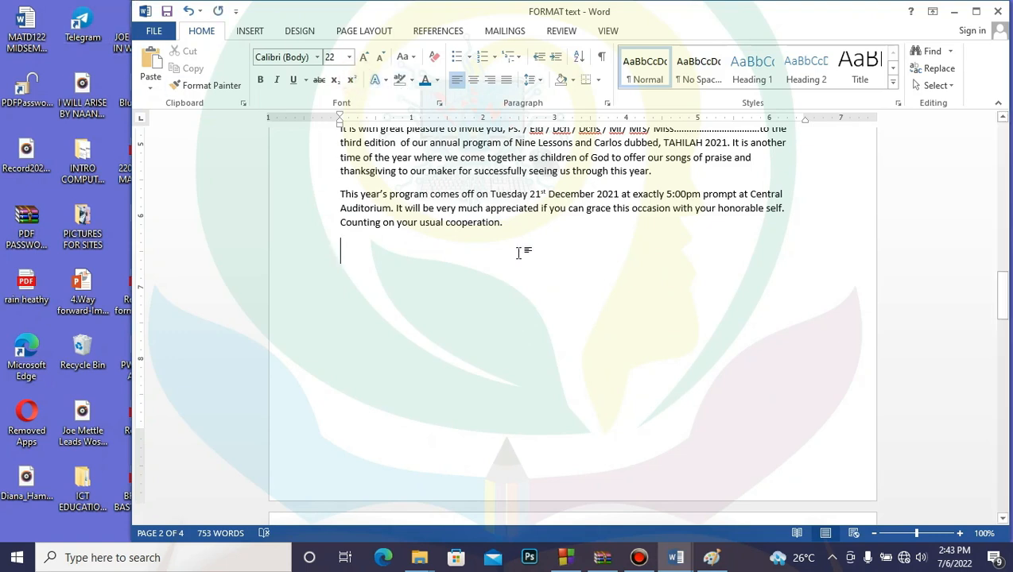
click(156, 61)
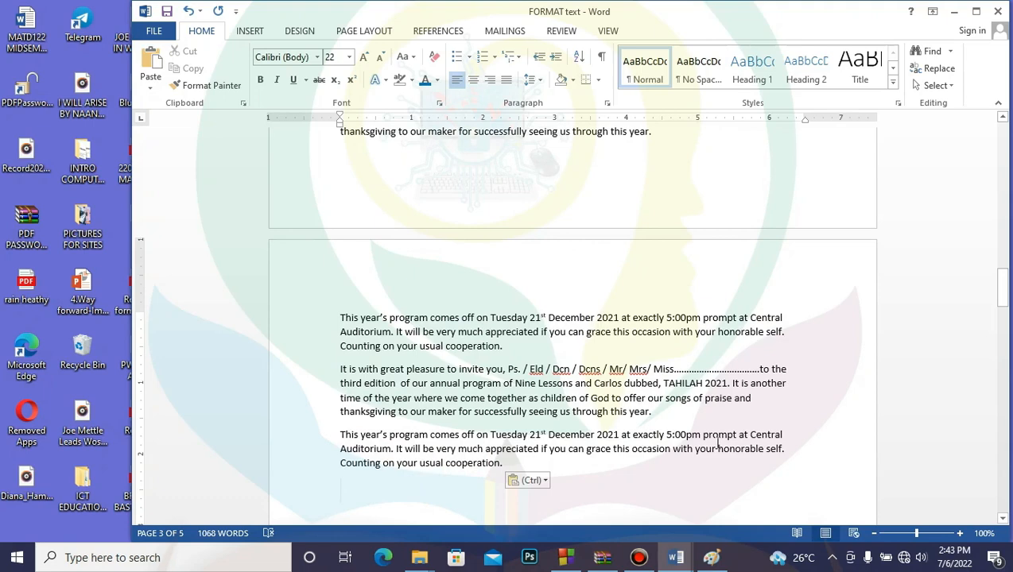
- Cut the second "INVITATION TO TAHILAH 2021" heading from between the body paragraphs on the first page
scroll(717, 444, up, 10)
scroll(717, 443, up, 12)
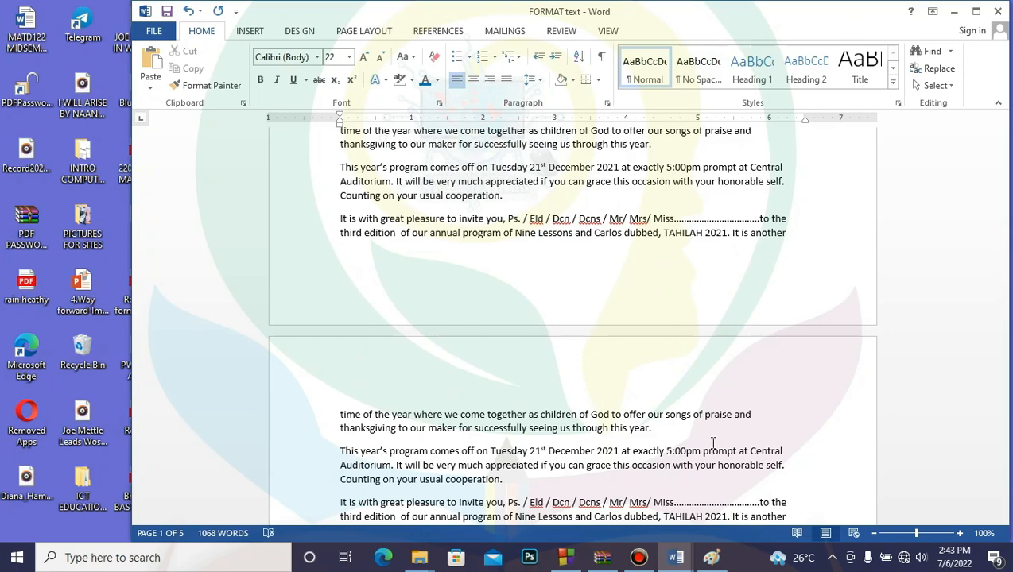
scroll(719, 319, down, 3)
scroll(722, 325, up, 5)
scroll(722, 328, down, 5)
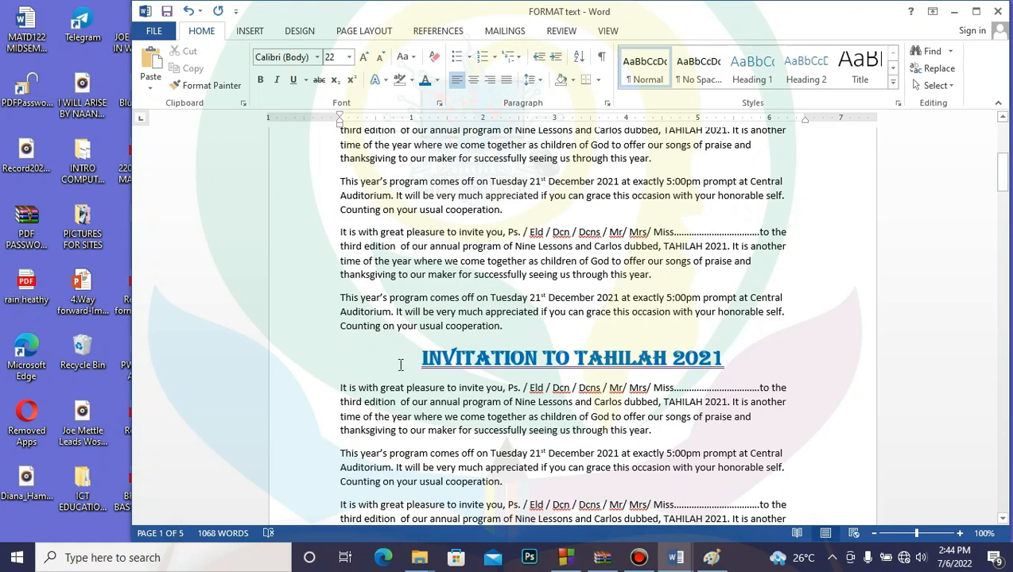
drag(415, 358, 747, 352)
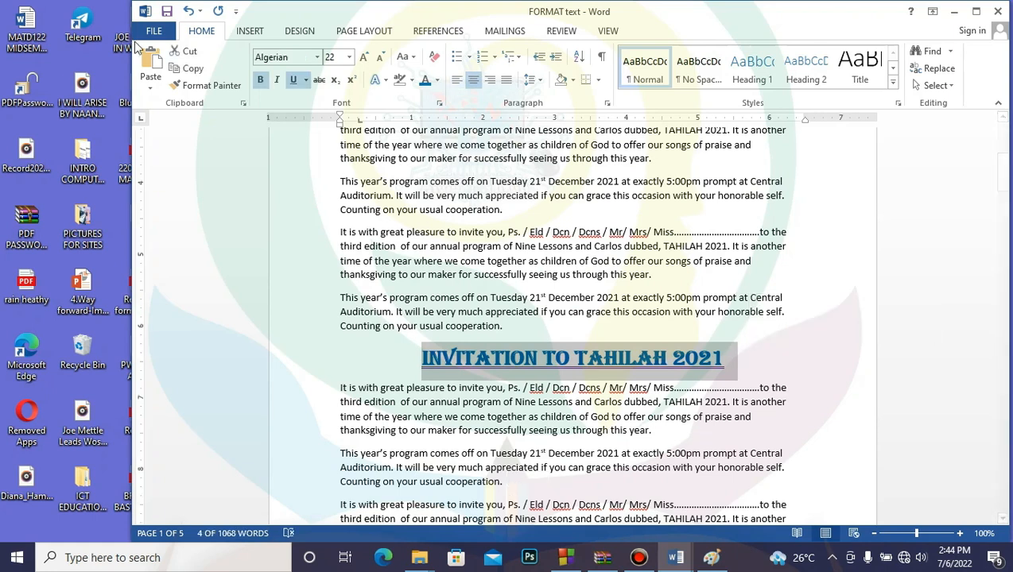
click(190, 53)
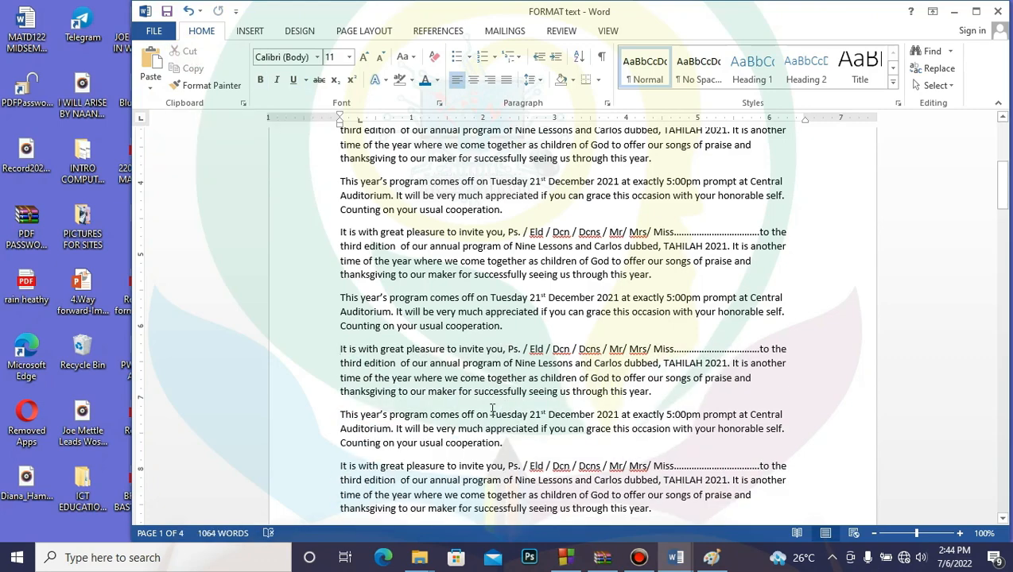
- Paste the cut invitation heading twice on the empty line below the last body paragraph on page 3
scroll(505, 351, down, 15)
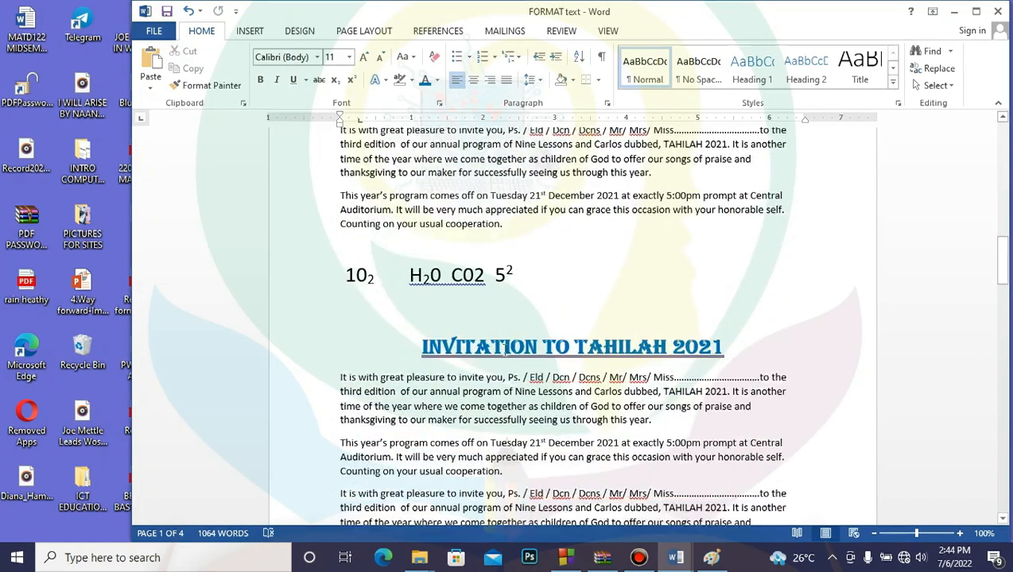
scroll(505, 351, down, 12)
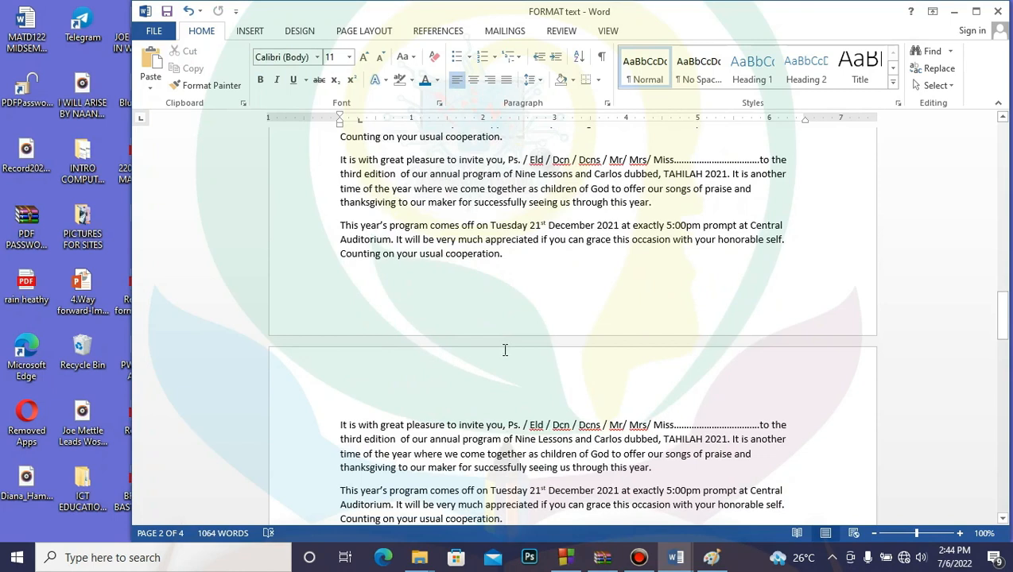
click(337, 299)
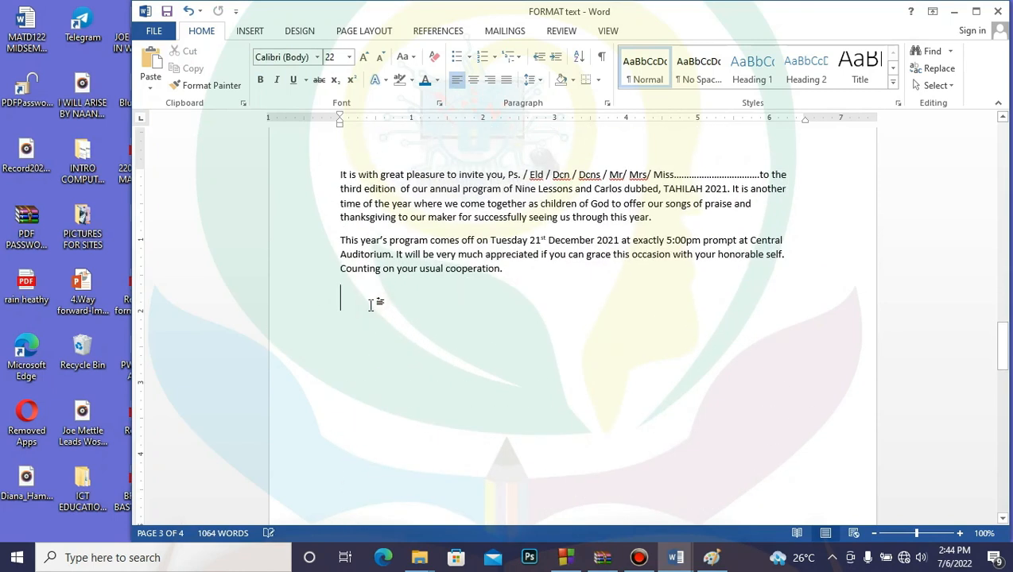
click(150, 62)
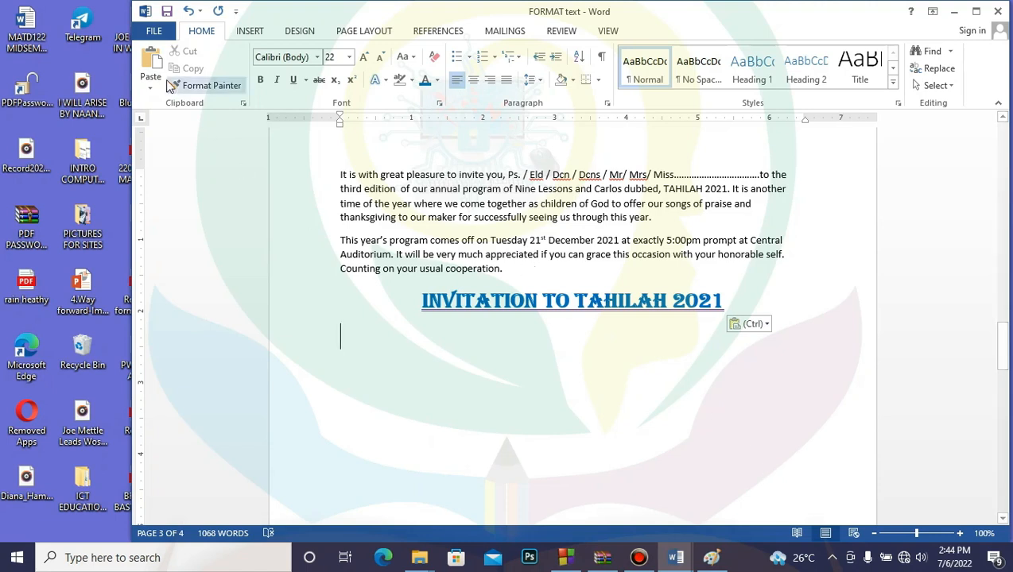
click(151, 62)
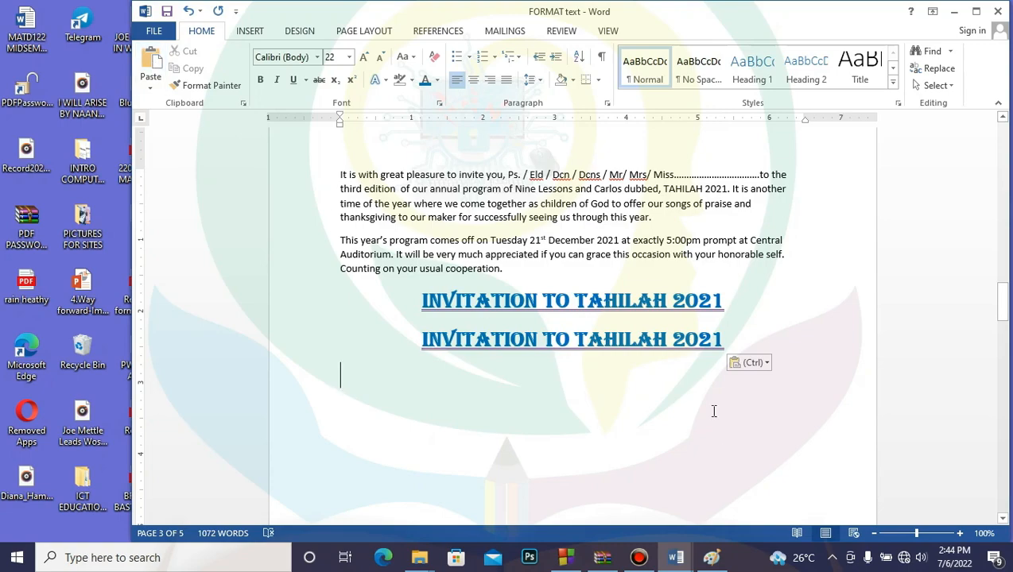
- Review the duplicated paragraphs and the remaining invitation headings throughout the document
scroll(713, 411, up, 10)
scroll(721, 418, down, 5)
scroll(721, 418, up, 8)
scroll(721, 418, up, 15)
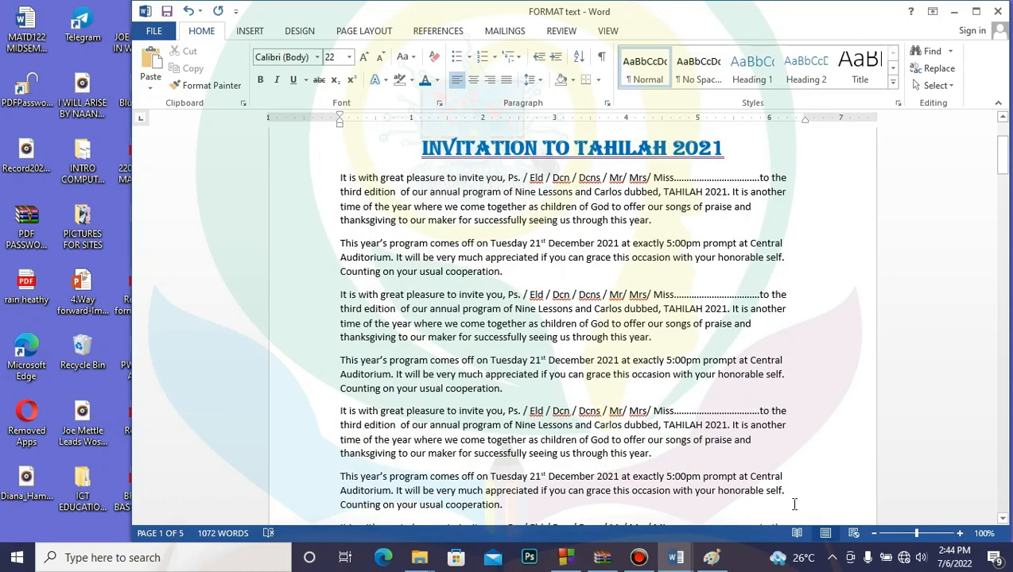
scroll(794, 504, up, 3)
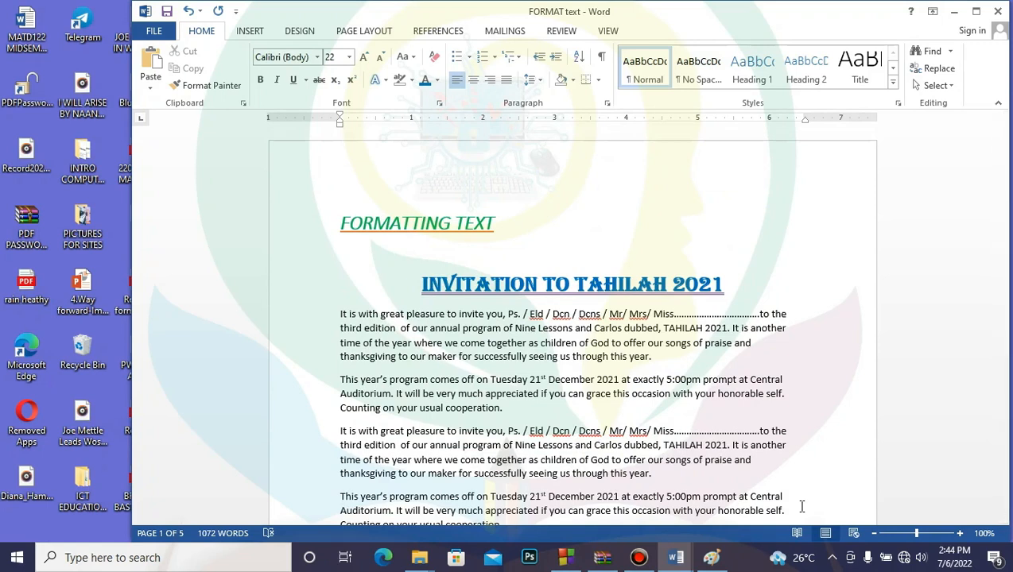
scroll(801, 507, down, 3)
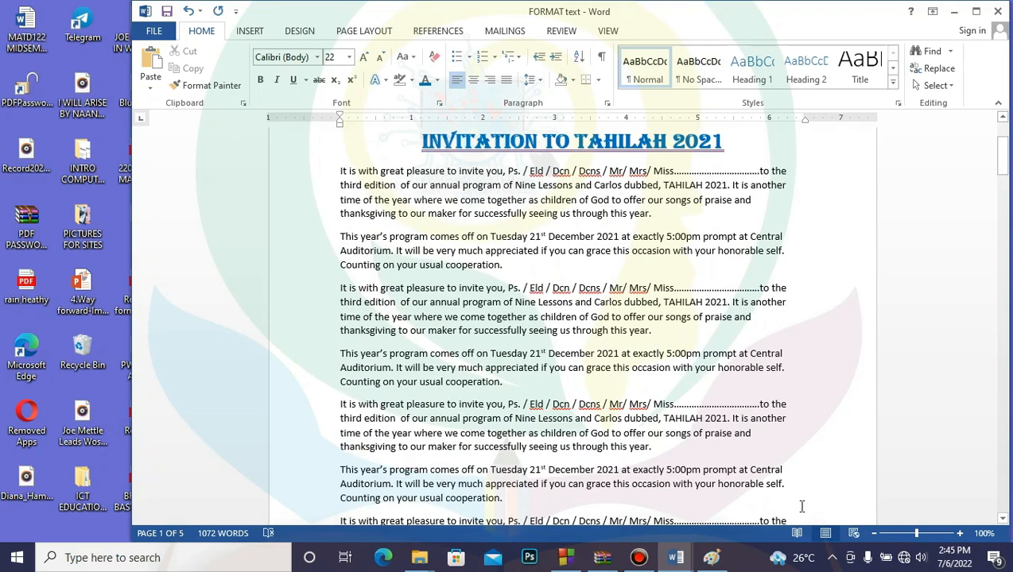
scroll(802, 507, down, 10)
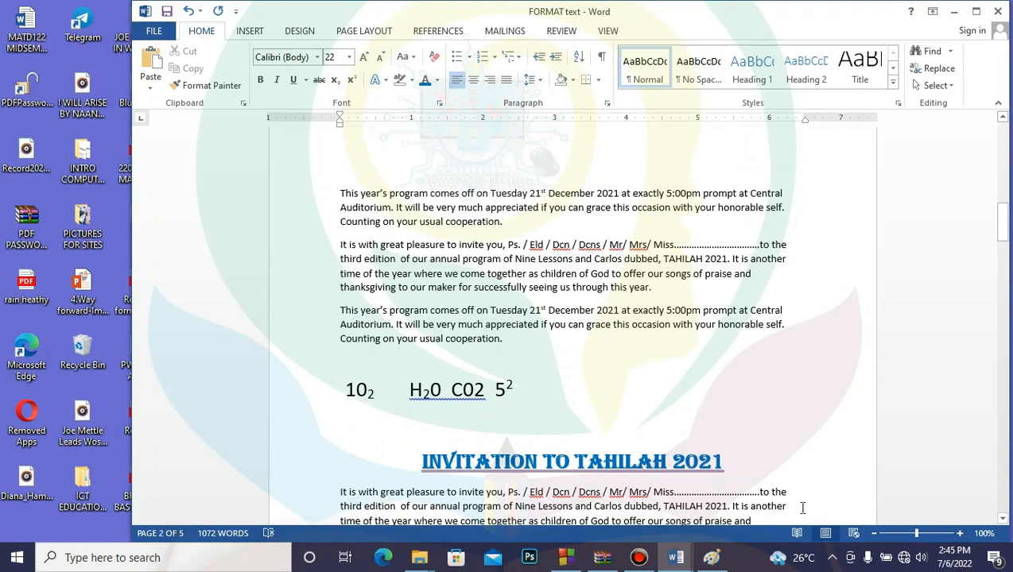
scroll(801, 508, down, 4)
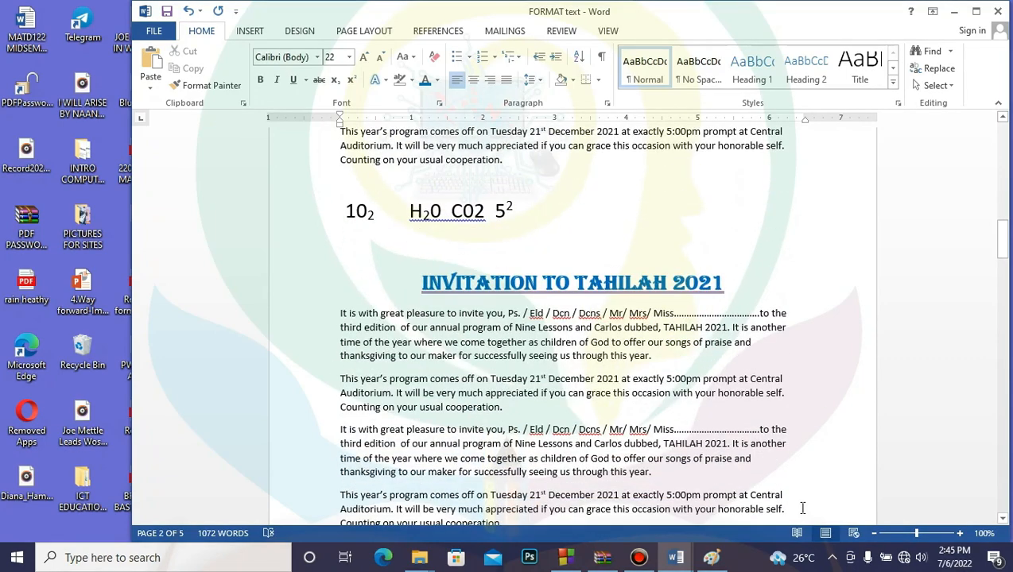
scroll(802, 508, down, 5)
scroll(802, 508, up, 8)
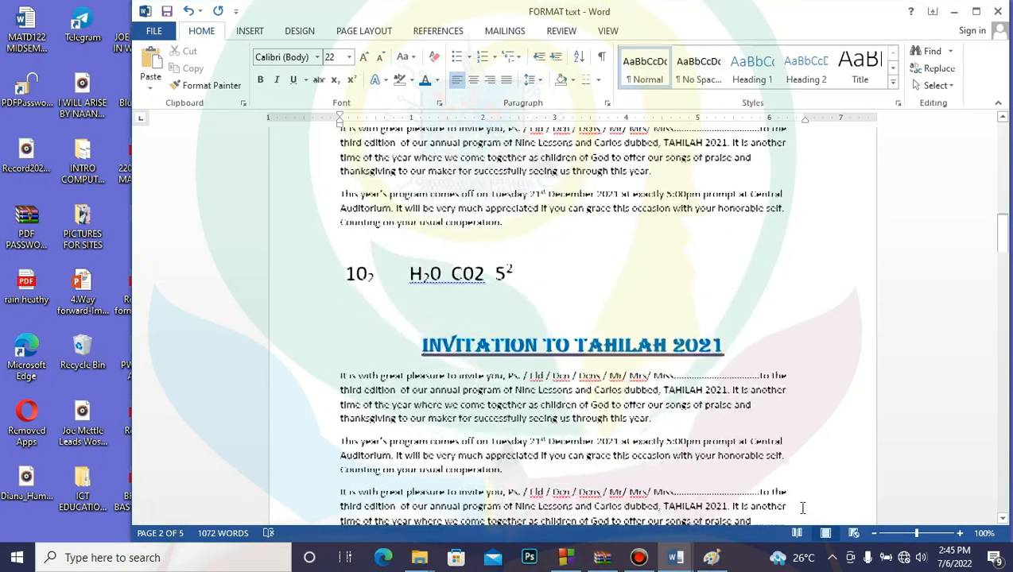
scroll(803, 508, up, 6)
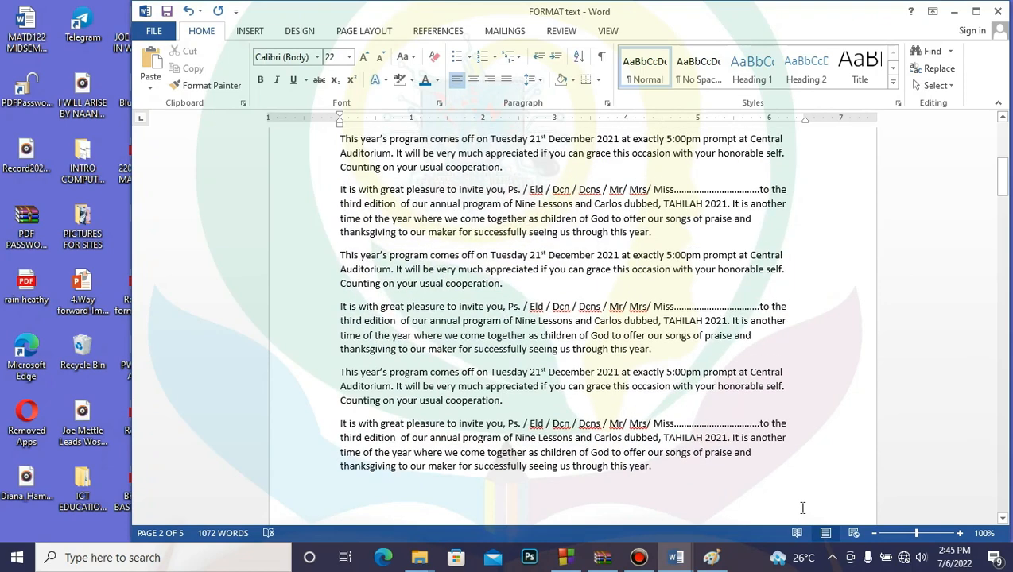
scroll(802, 508, up, 10)
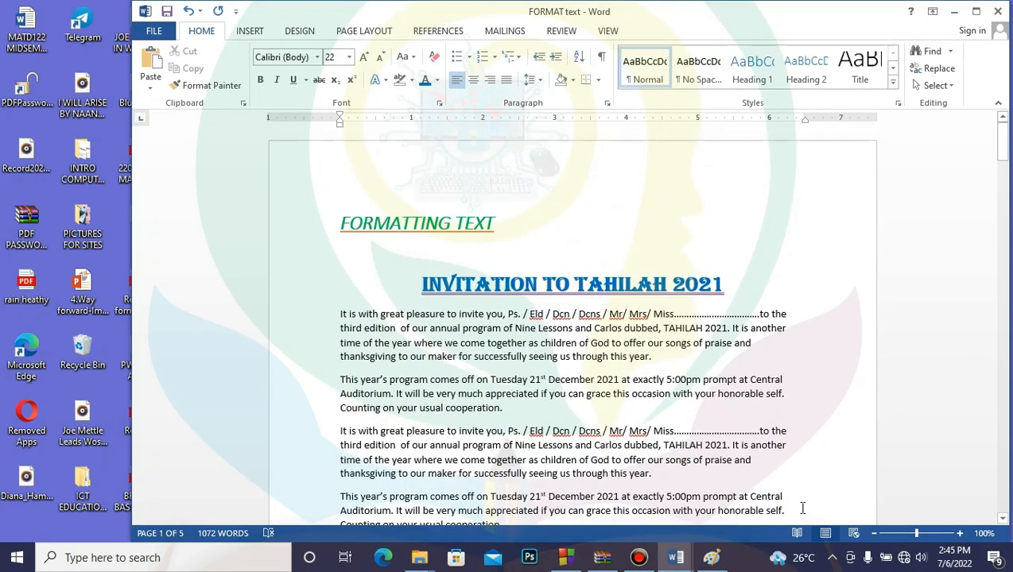
scroll(802, 508, down, 3)
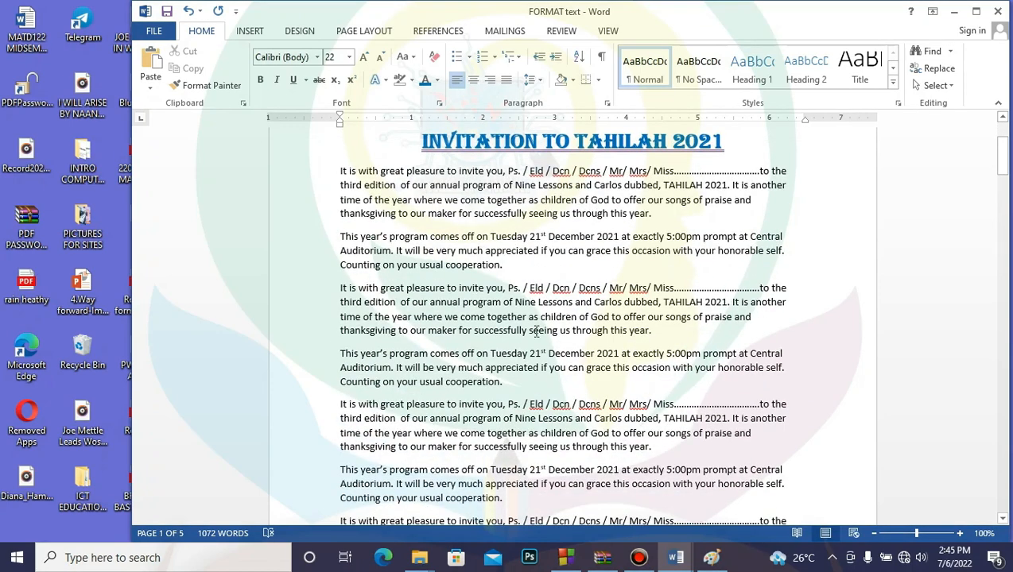
drag(405, 141, 785, 396)
scroll(785, 405, up, 3)
scroll(785, 406, up, 10)
click(774, 408)
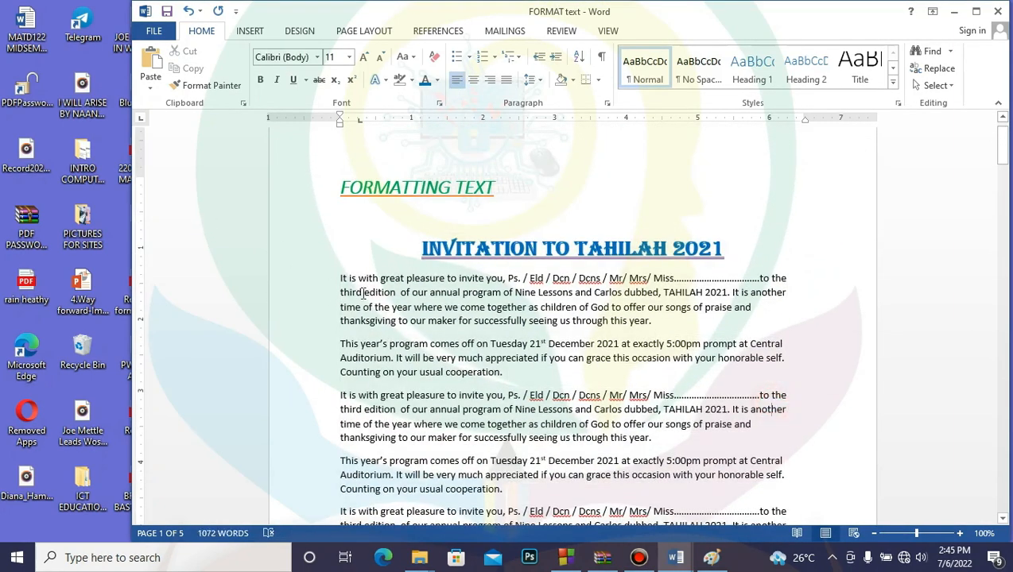
- Copy all body paragraphs between the first "INVITATION TO TAHILAH 2021" heading and the formula line on page 2
drag(340, 277, 796, 193)
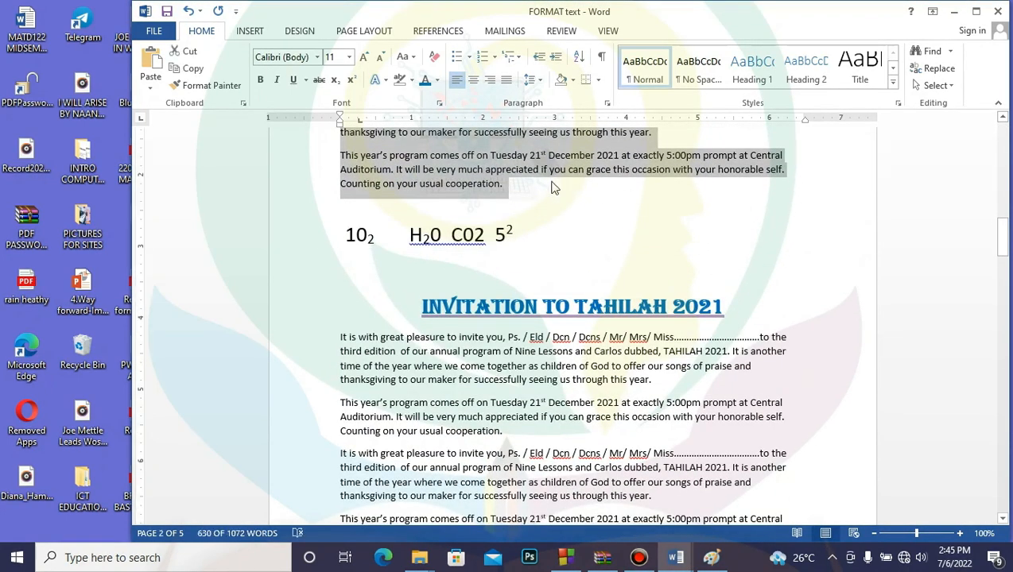
right_click(461, 163)
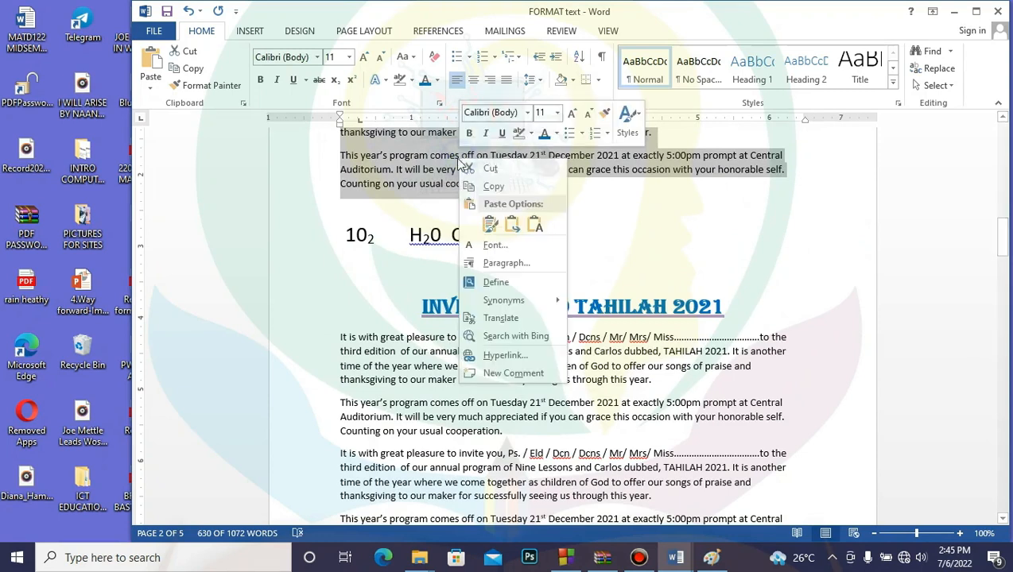
click(508, 188)
- Paste the copied body paragraphs with their source formatting on the empty line directly above the formula line
click(387, 209)
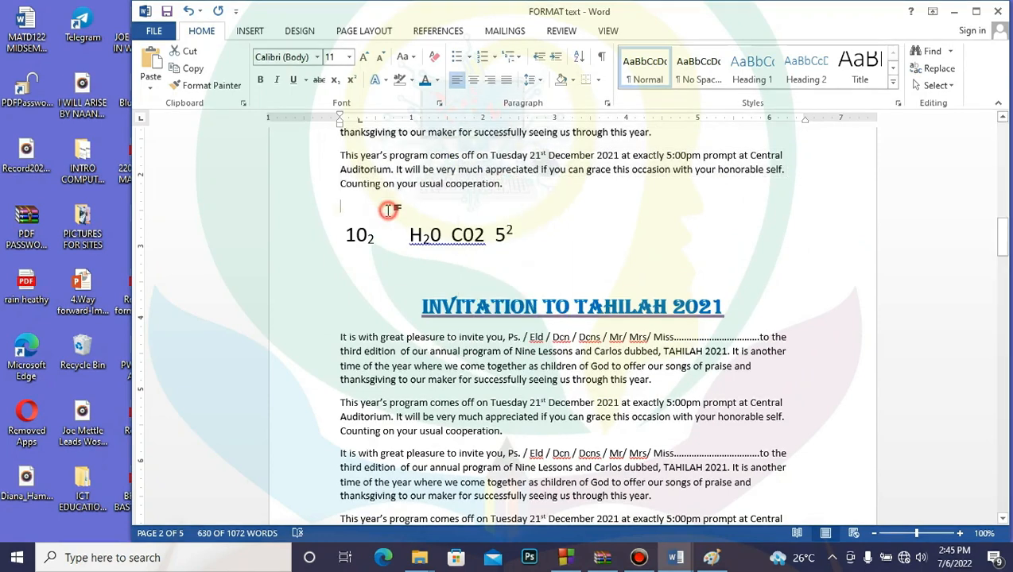
right_click(349, 209)
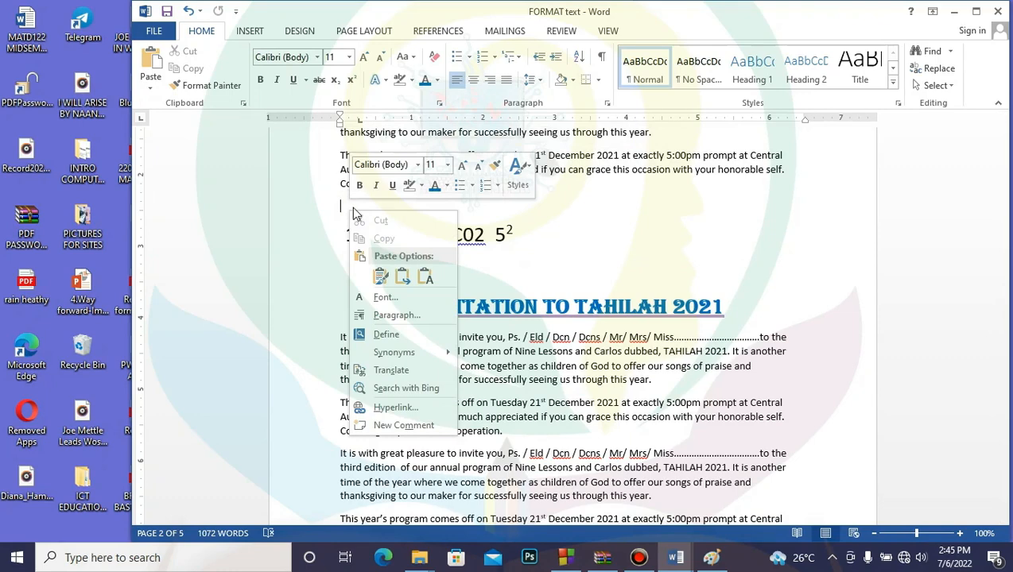
click(385, 275)
scroll(879, 298, down, 5)
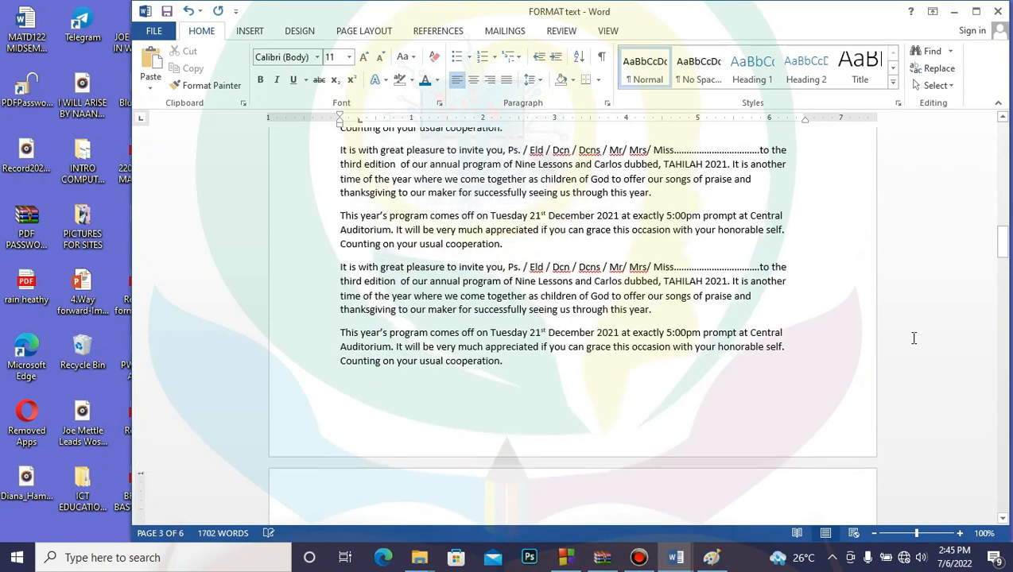
scroll(533, 383, down, 4)
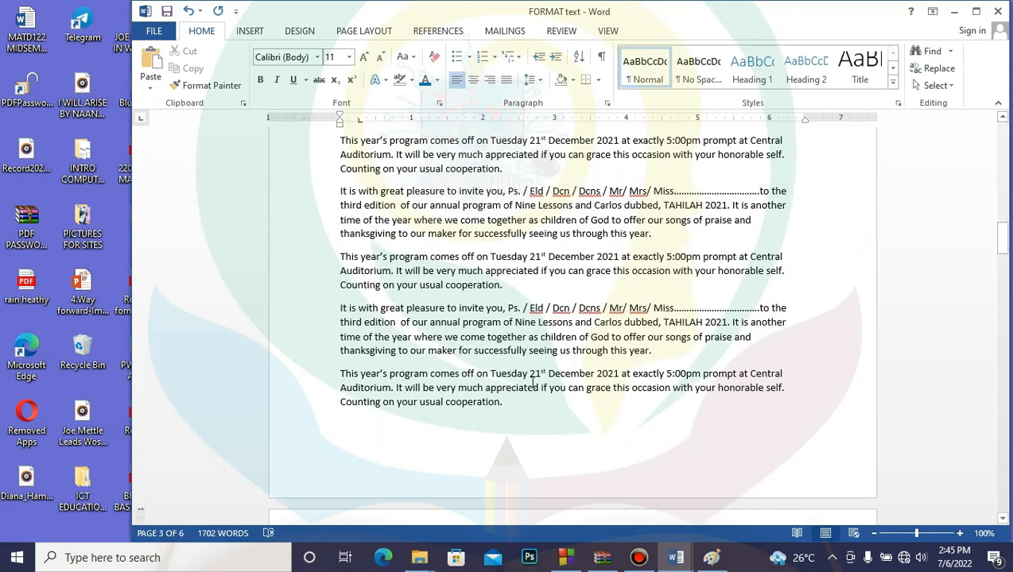
scroll(533, 384, down, 5)
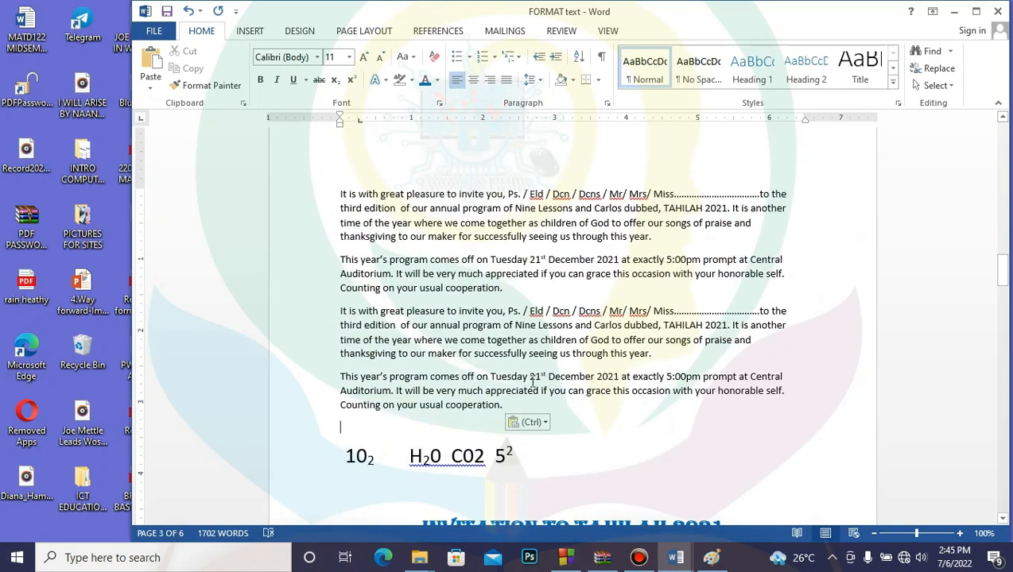
scroll(532, 383, down, 5)
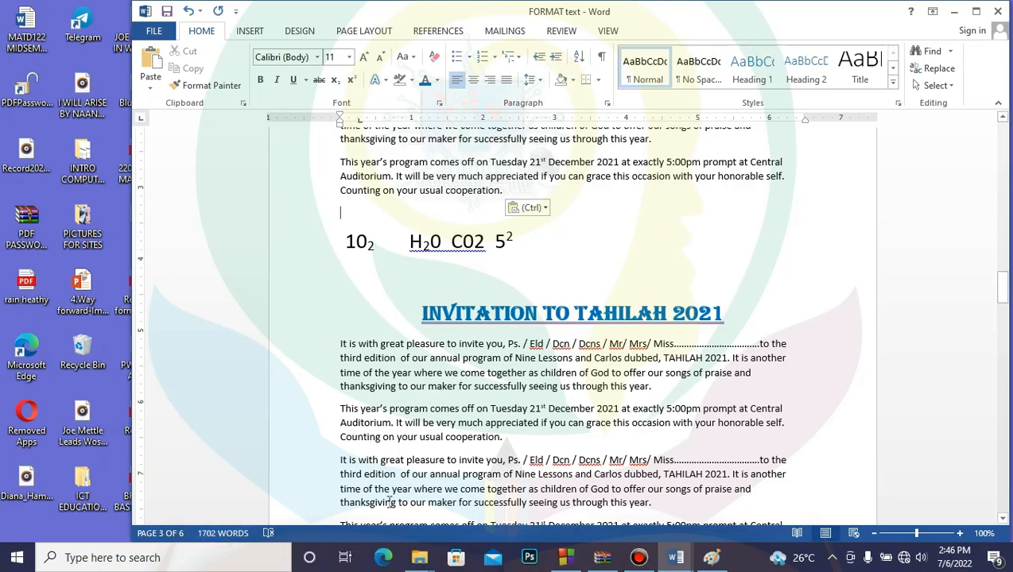
- Copy everything from the first "INVITATION TO TAHILAH 2021" heading through the formula line on page 3
scroll(557, 423, up, 10)
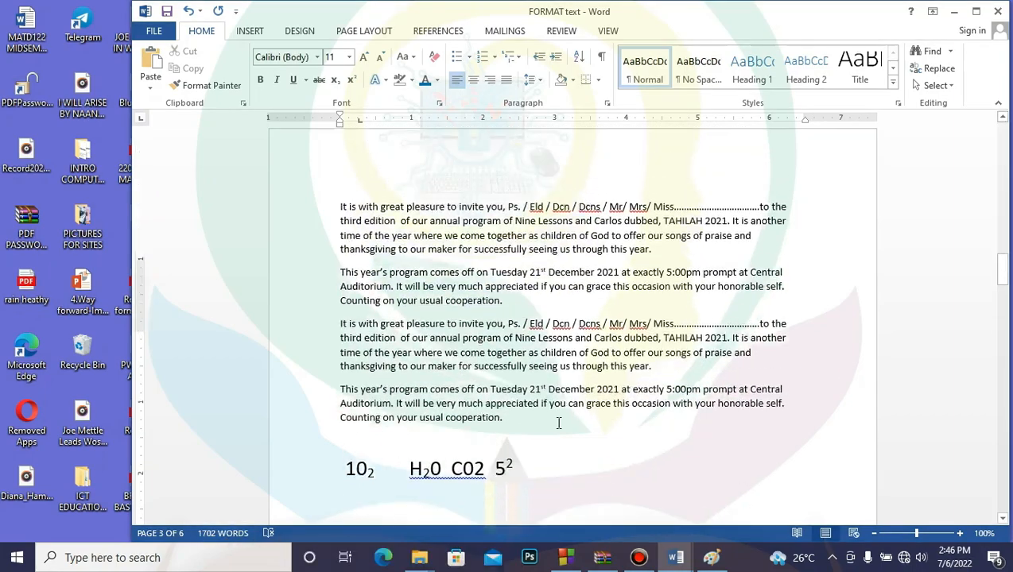
scroll(557, 425, up, 15)
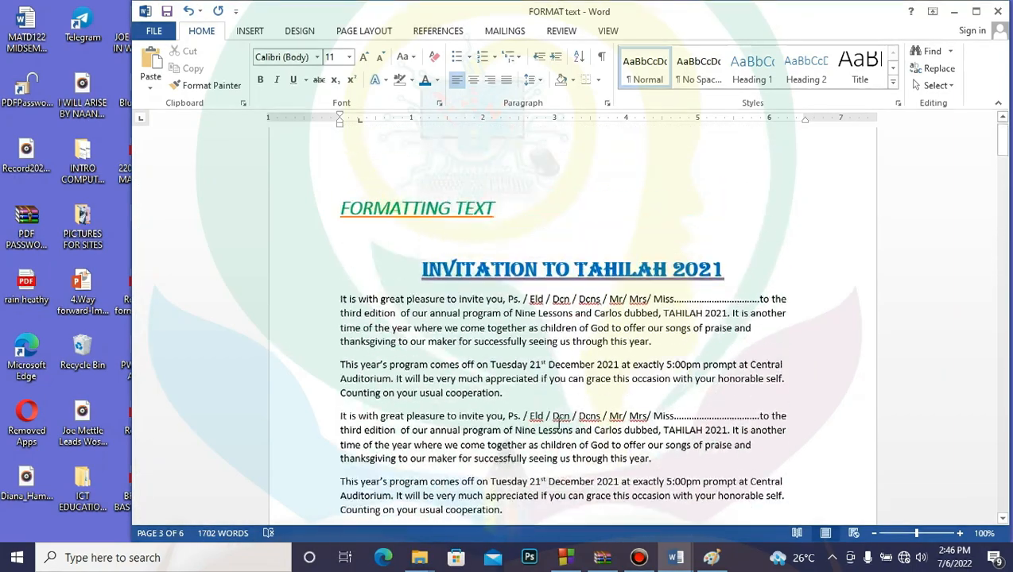
drag(421, 289, 754, 249)
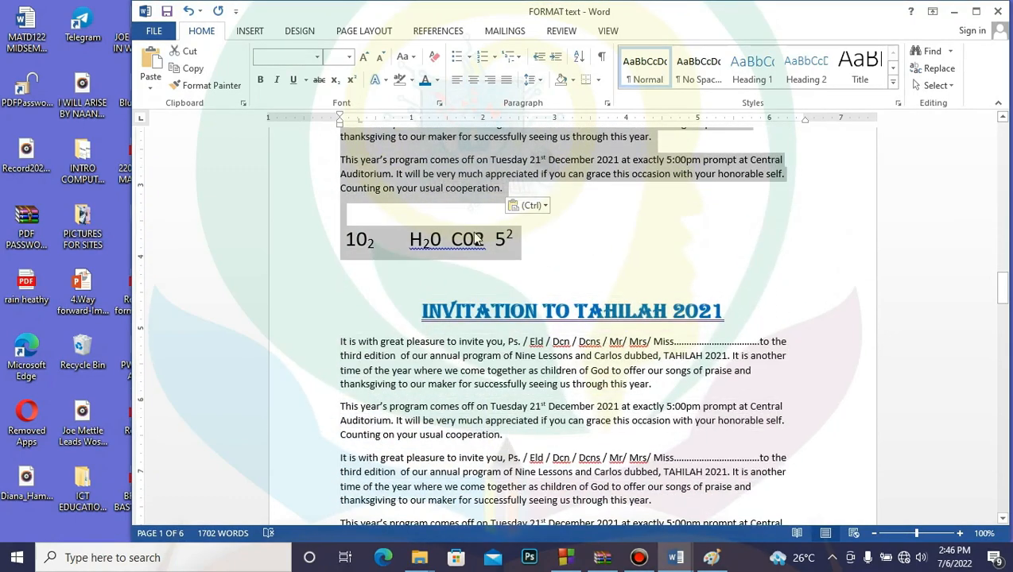
right_click(448, 177)
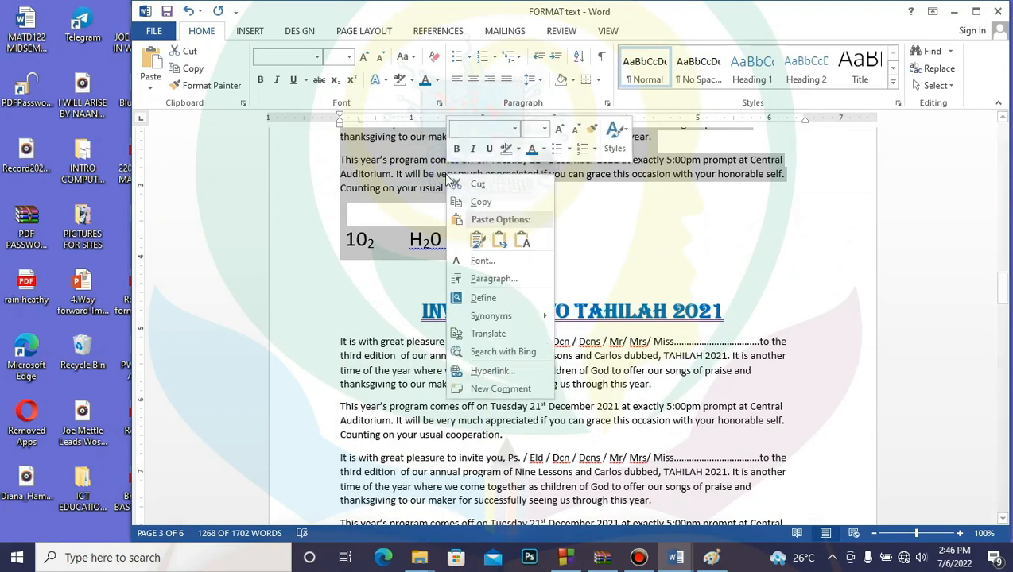
click(476, 202)
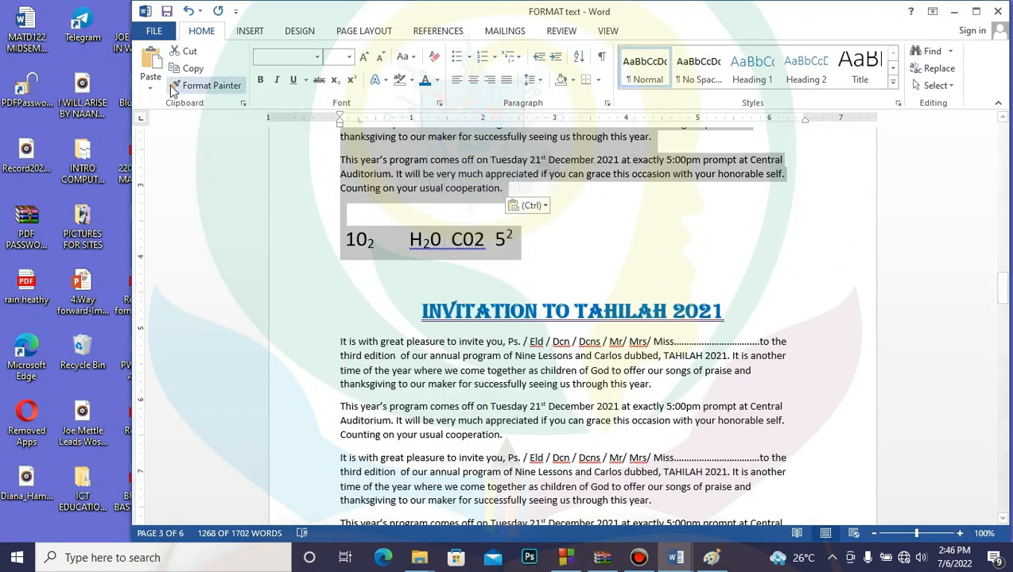
click(192, 70)
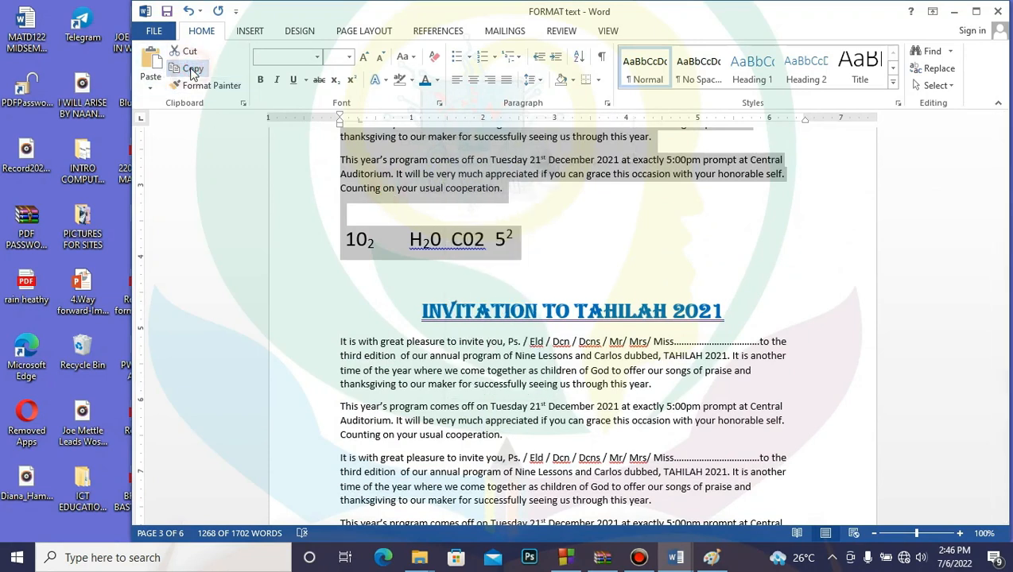
- Switch to the blank Document6 and paste the copied invitation text into it
mouse_move(565, 556)
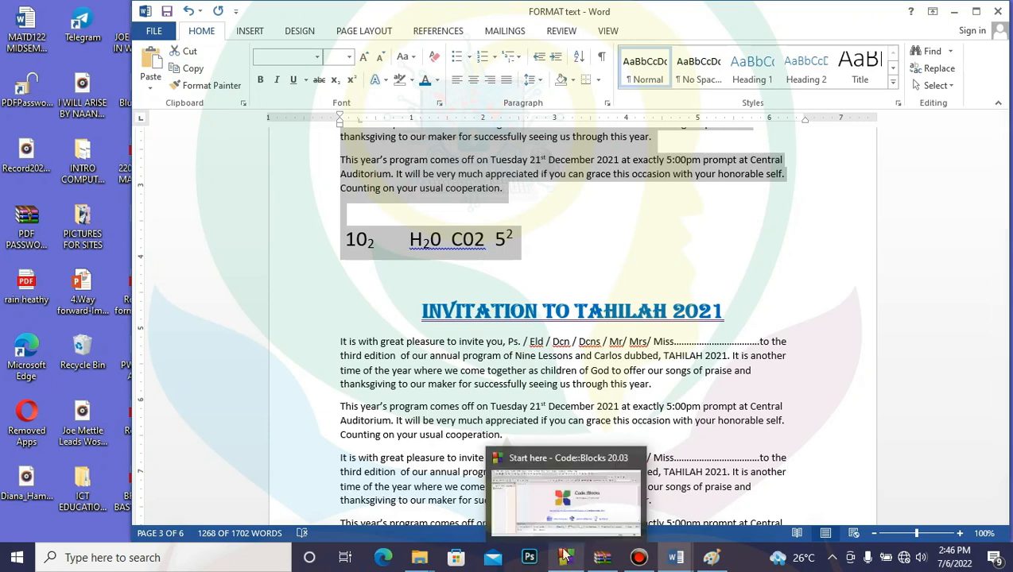
mouse_move(677, 559)
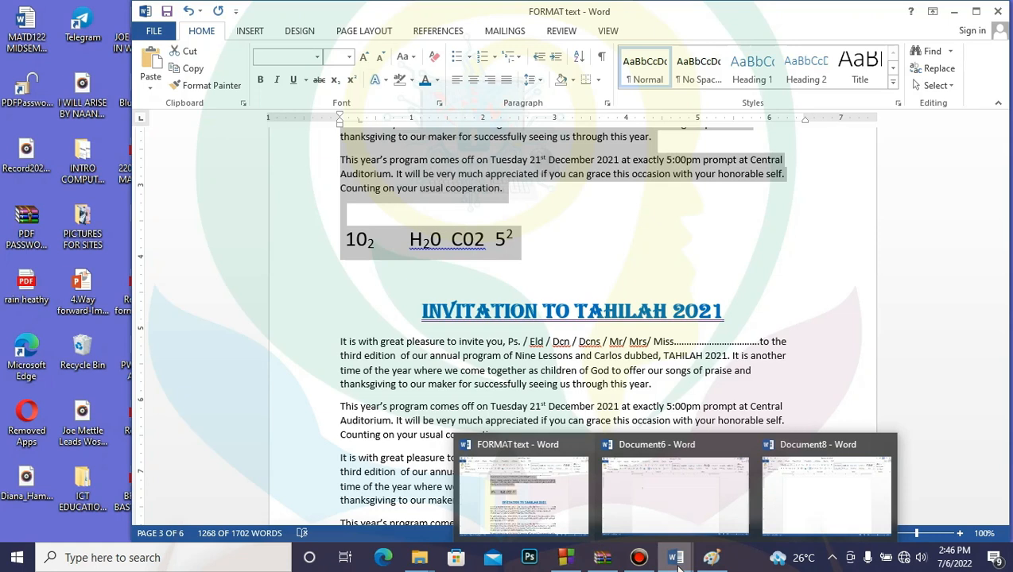
click(677, 505)
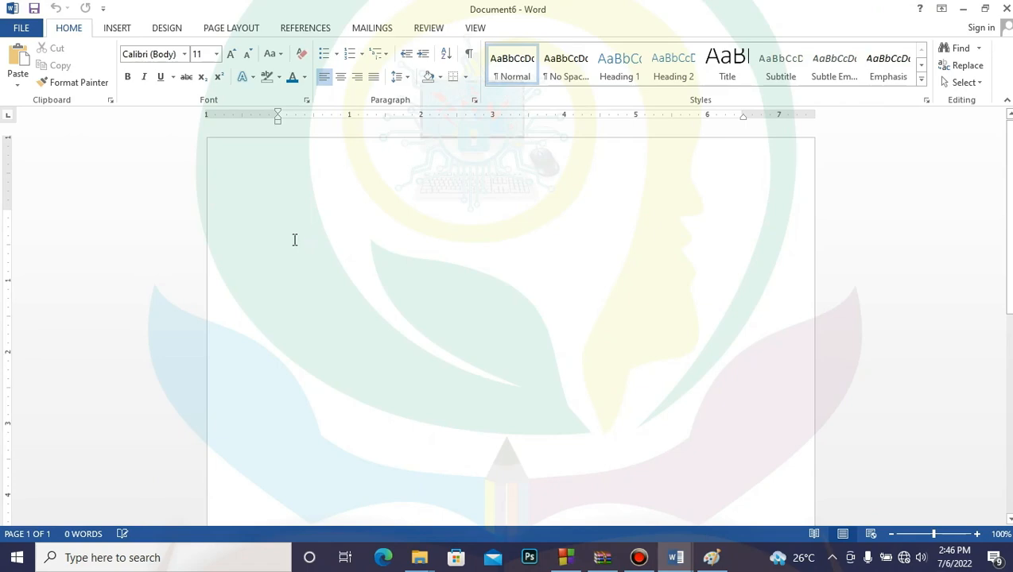
click(20, 54)
- Review the pasted invitation in Document6 from its heading down to the formula line on the last page
scroll(900, 379, up, 10)
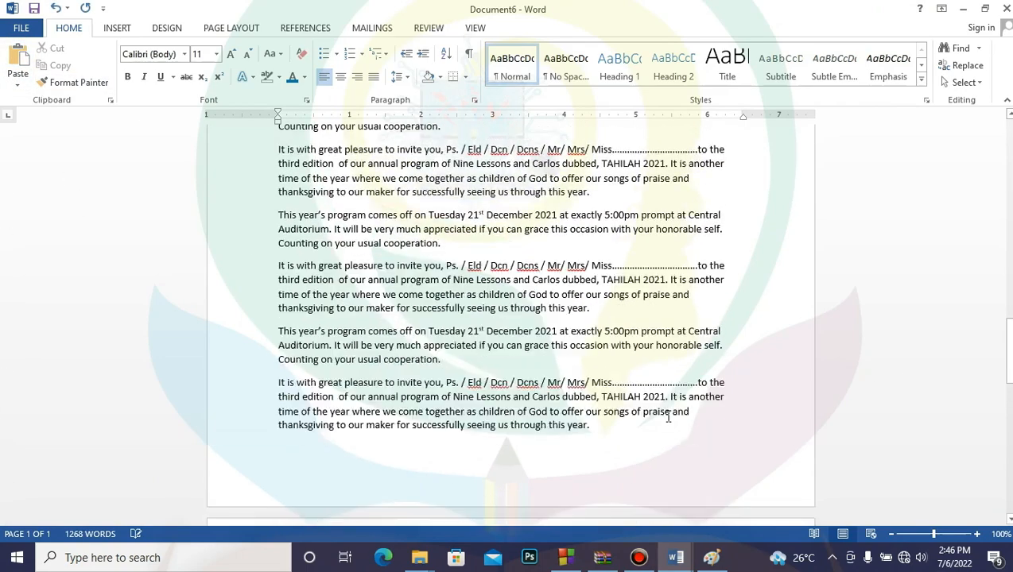
scroll(676, 415, up, 15)
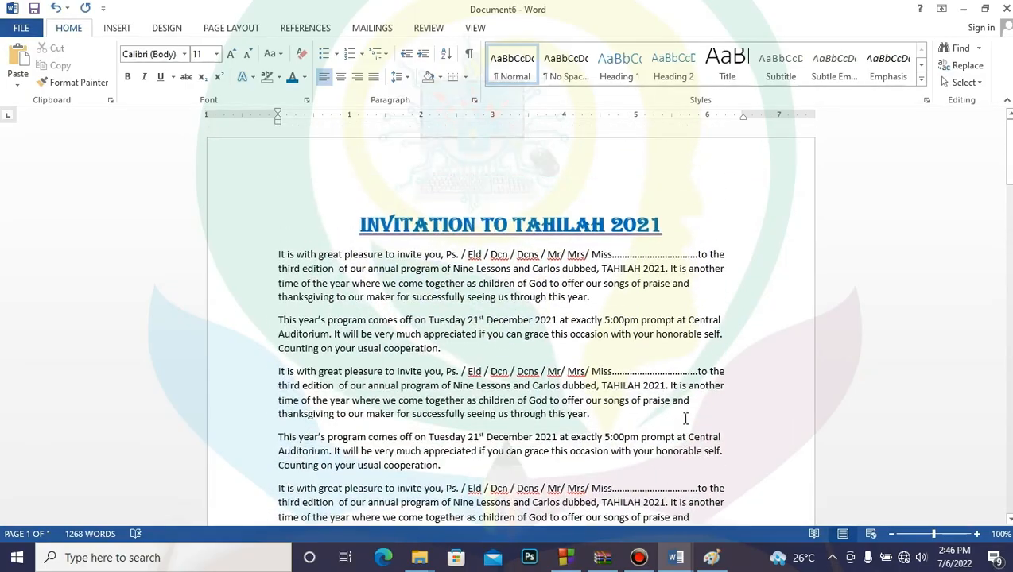
scroll(685, 419, down, 15)
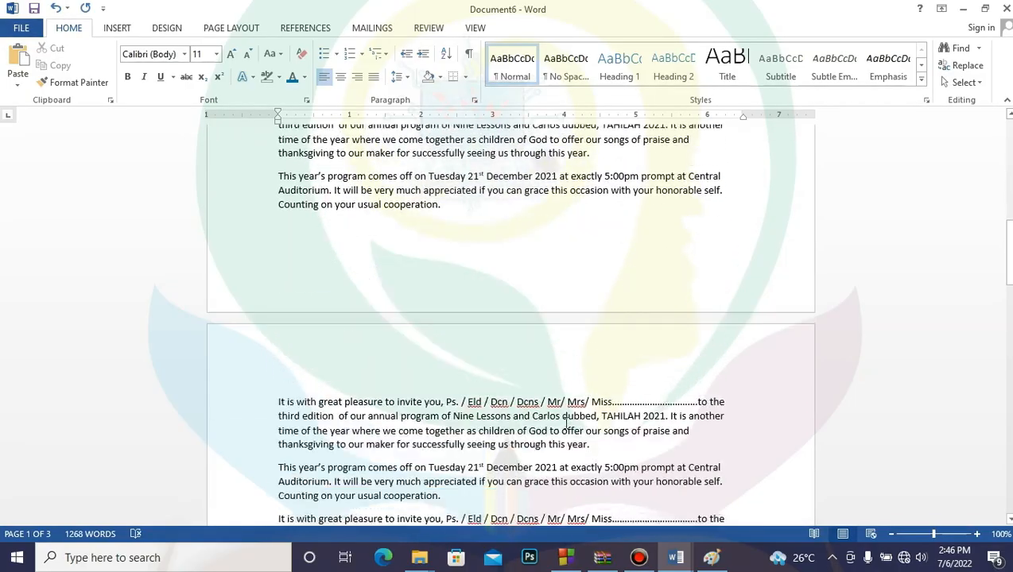
scroll(568, 431, down, 15)
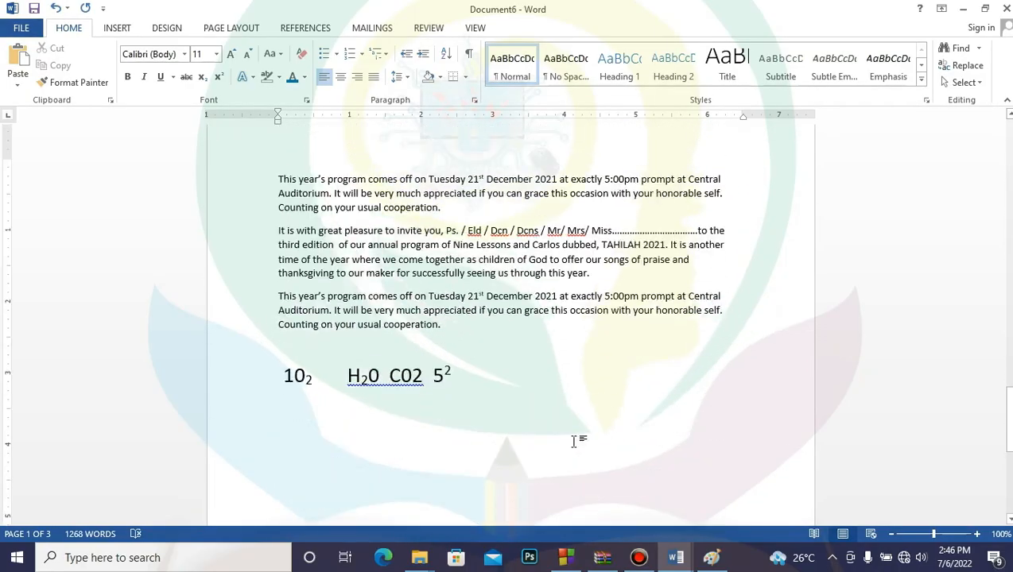
scroll(574, 440, up, 5)
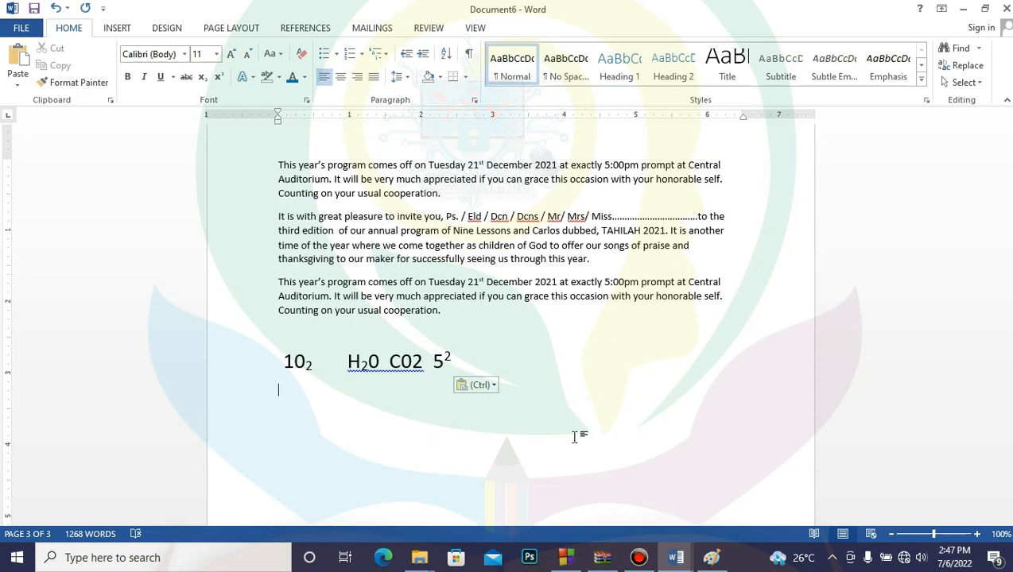
scroll(611, 405, up, 10)
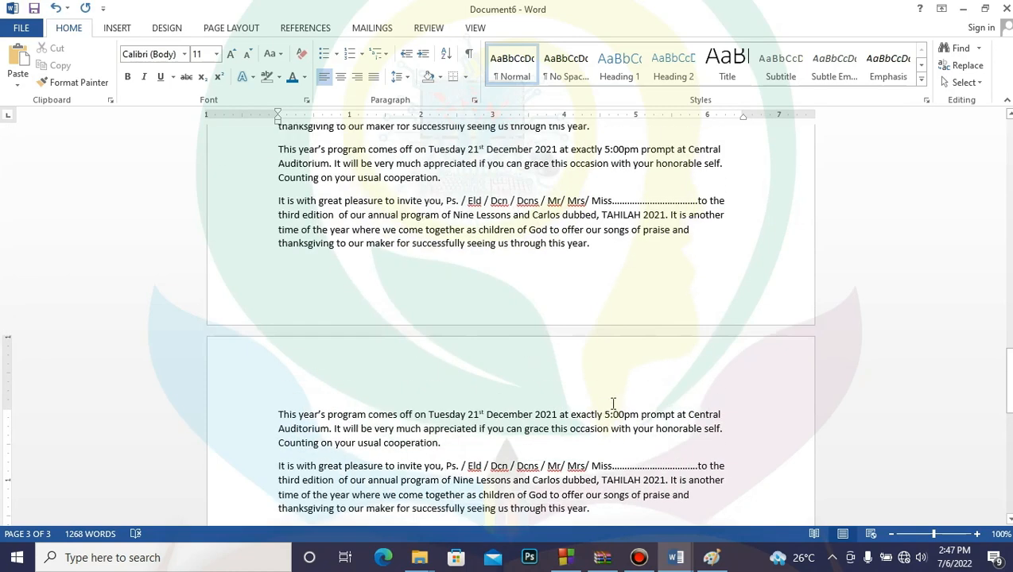
scroll(612, 406, up, 5)
scroll(612, 405, down, 8)
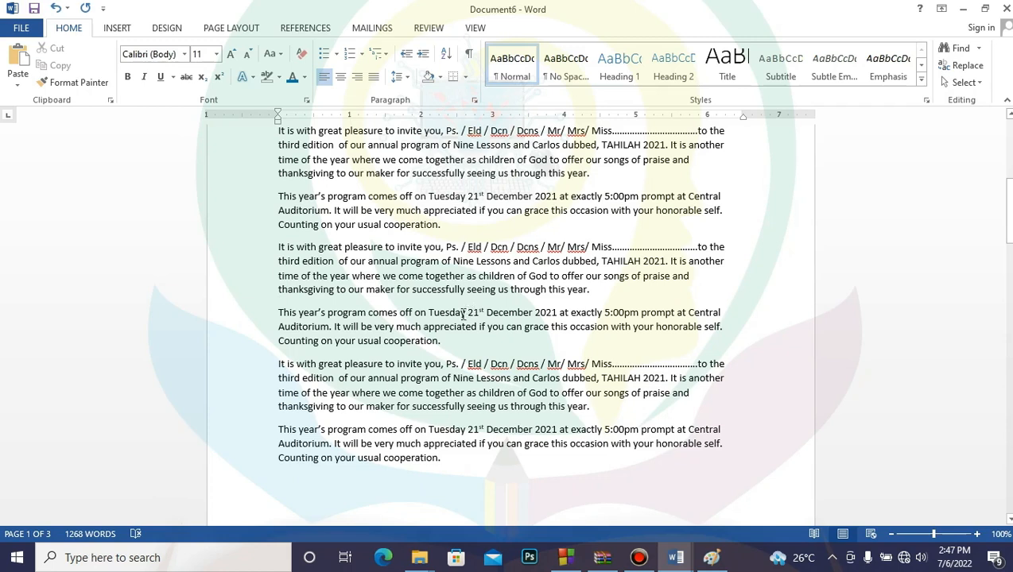
scroll(489, 315, up, 5)
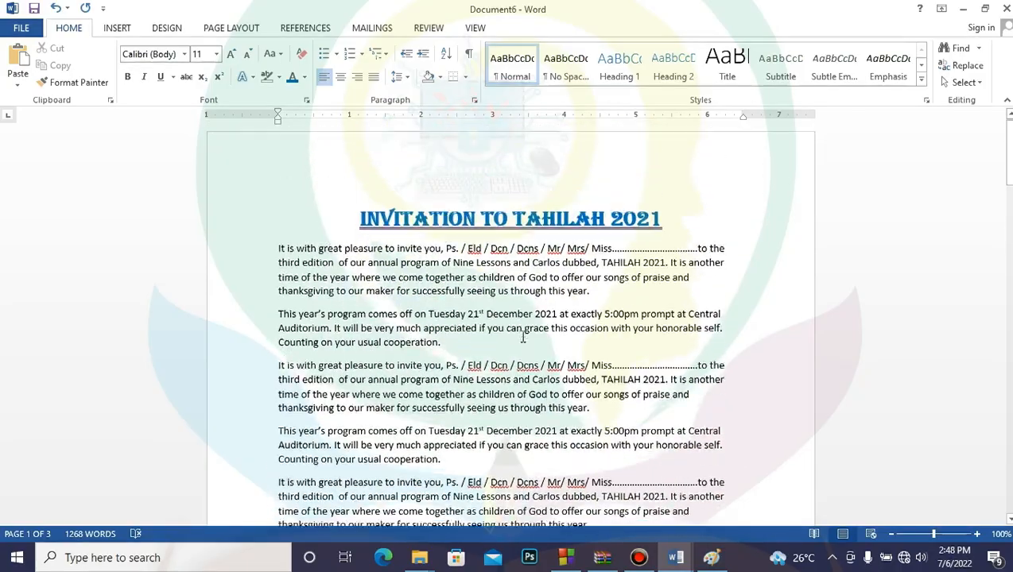
scroll(522, 337, down, 20)
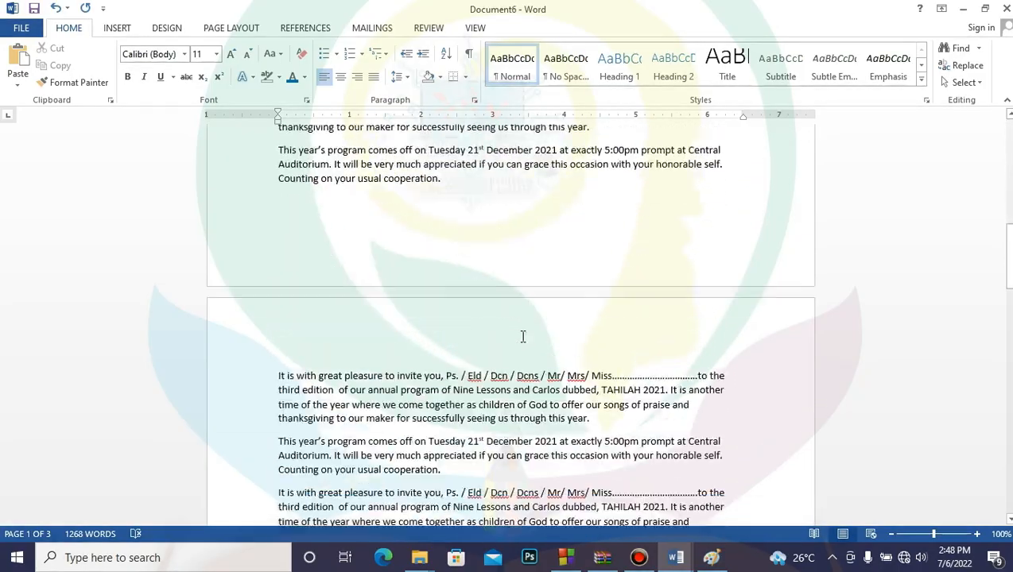
scroll(522, 337, down, 15)
scroll(527, 332, up, 12)
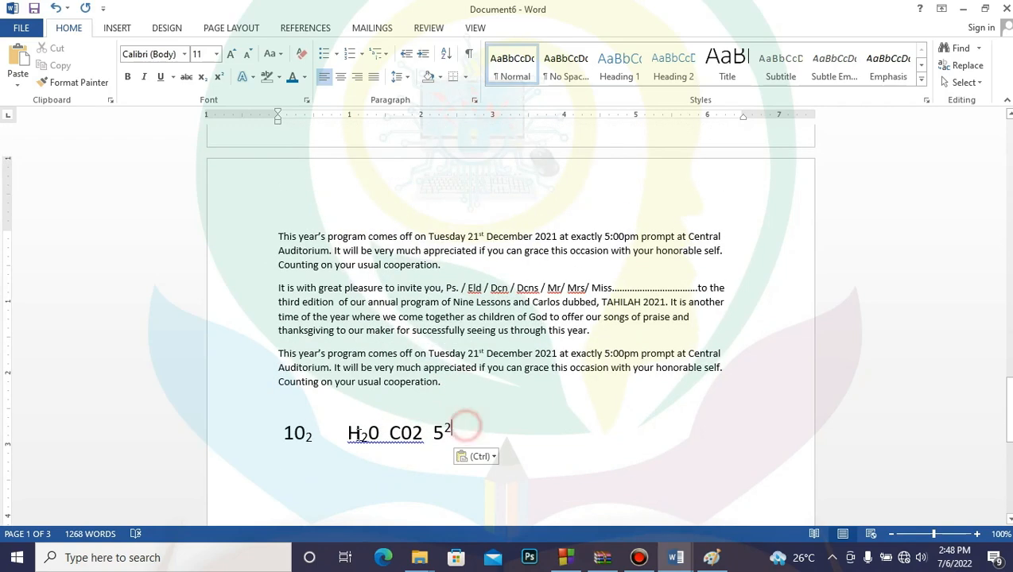
- Delete the formula line with 10₂, H₂0, C02 and 5² from the end of Document6
drag(466, 427, 276, 437)
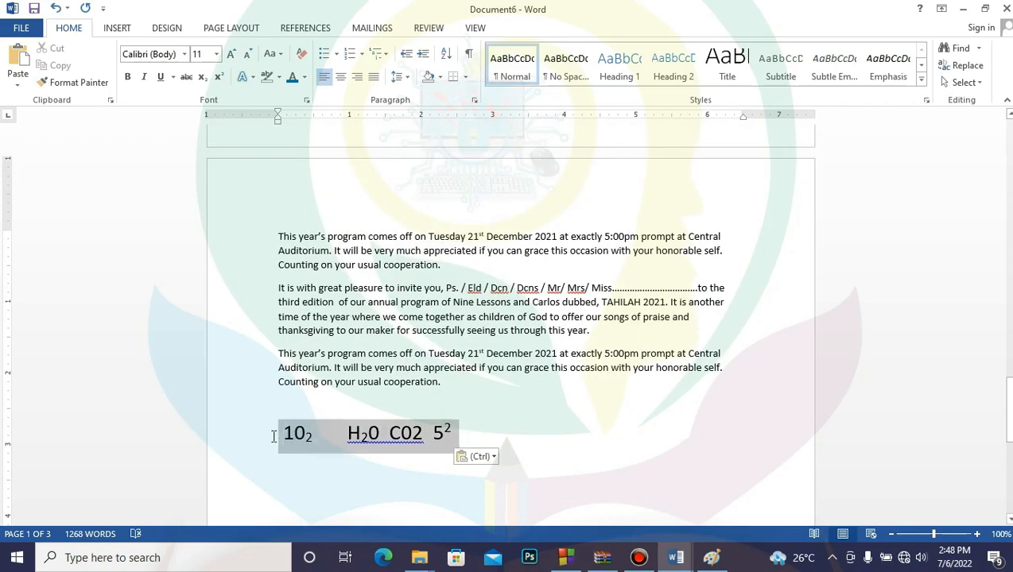
right_click(356, 439)
click(392, 237)
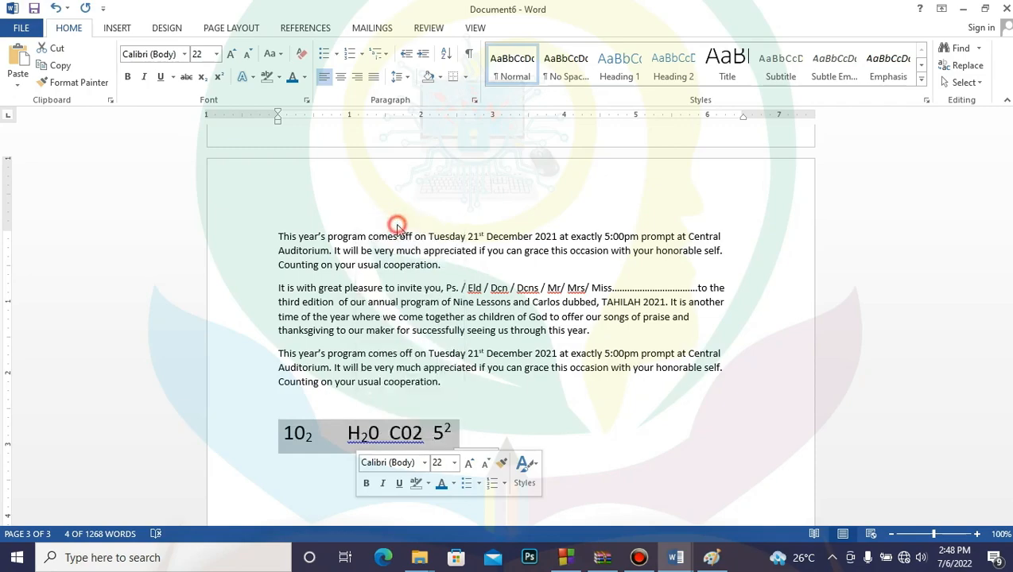
key(Delete)
scroll(583, 424, up, 15)
scroll(583, 423, up, 4)
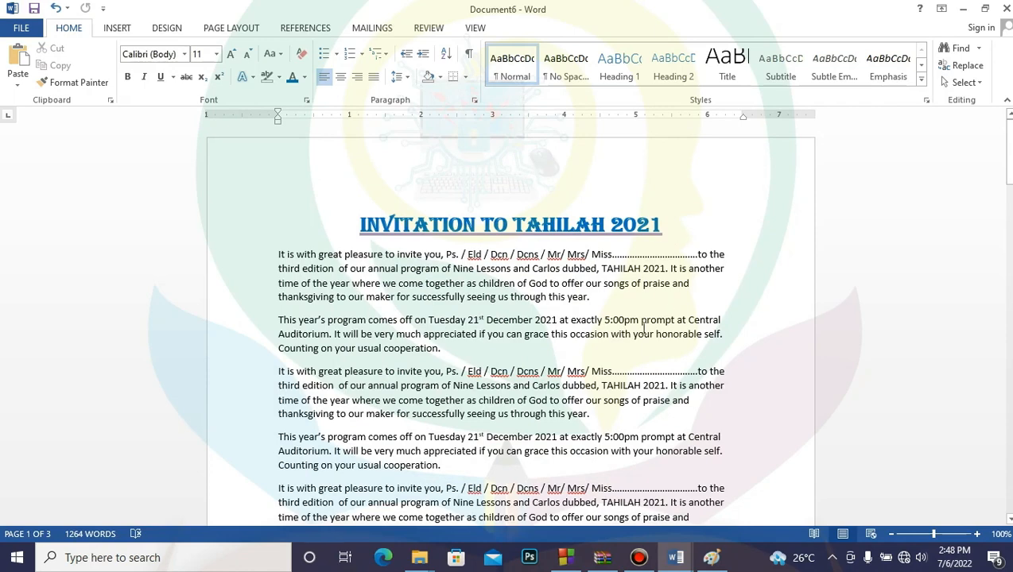
- Paste the formula line with its source formatting on a new line after the last paragraph of page 1
scroll(644, 353, down, 4)
scroll(643, 353, down, 8)
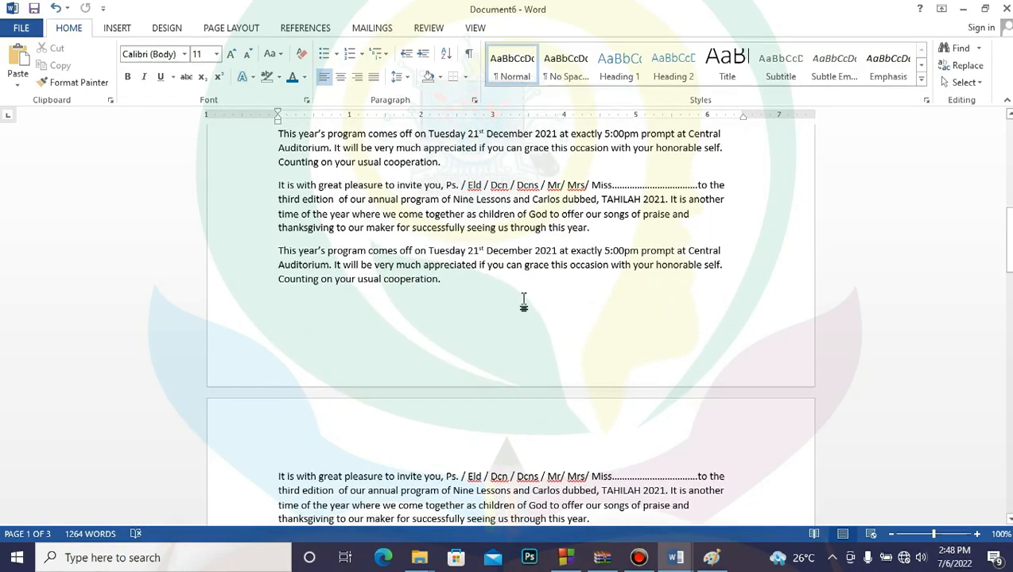
click(525, 293)
key(Return)
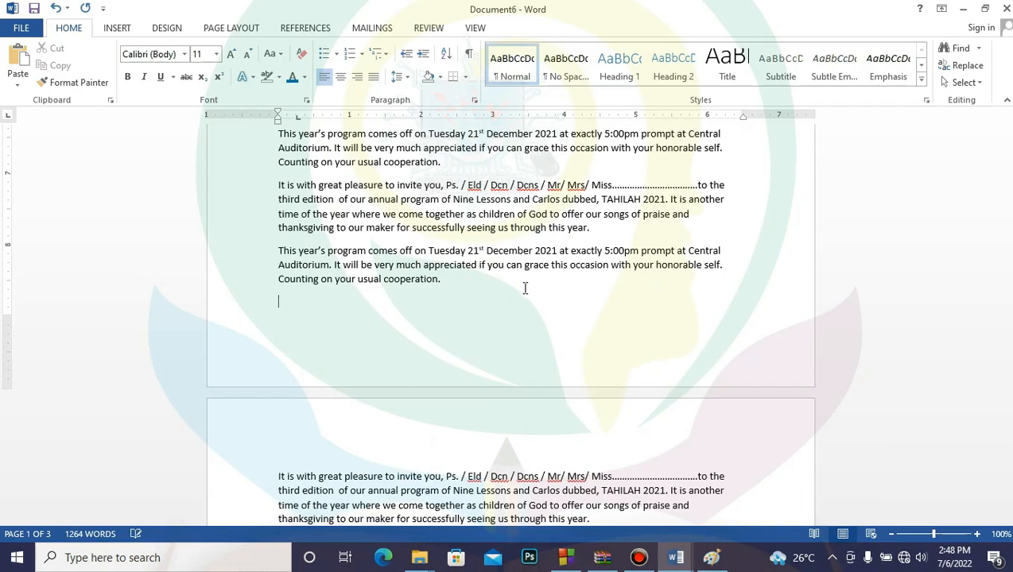
right_click(379, 314)
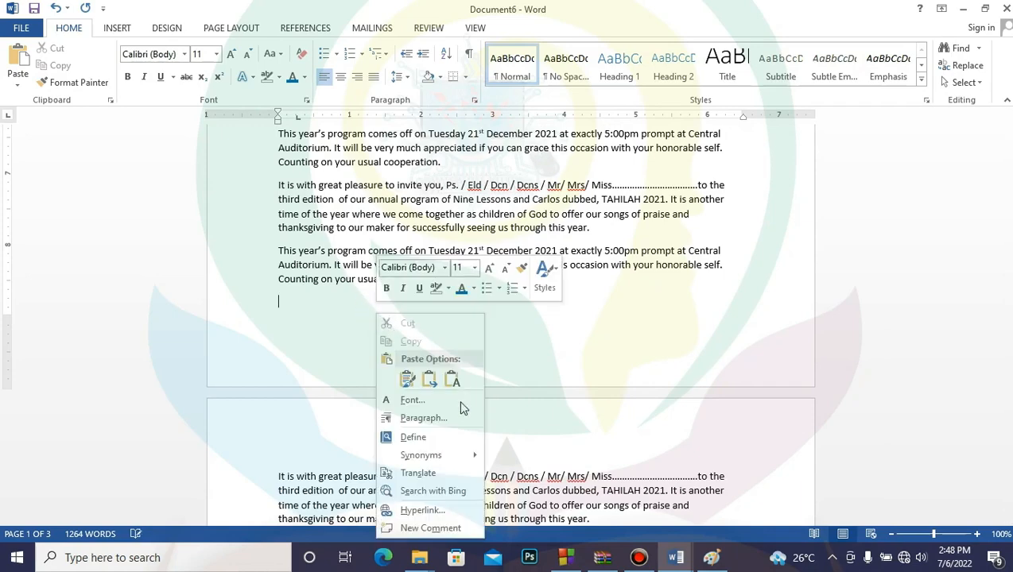
click(407, 380)
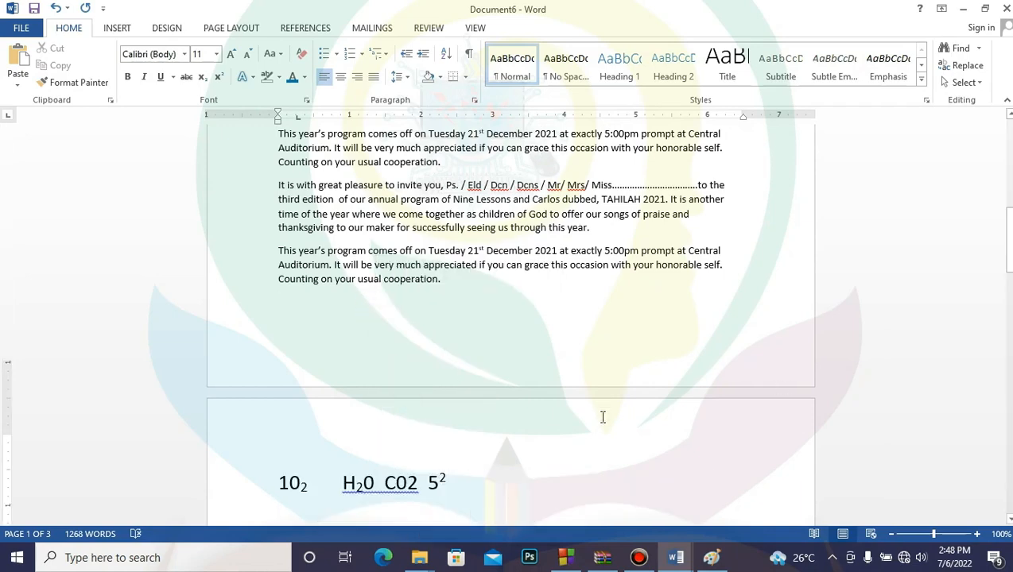
- Review Document6 from the pasted formula line through the invitation paragraphs to page 3
scroll(602, 417, down, 5)
scroll(602, 416, down, 8)
scroll(602, 419, up, 2)
scroll(602, 419, down, 10)
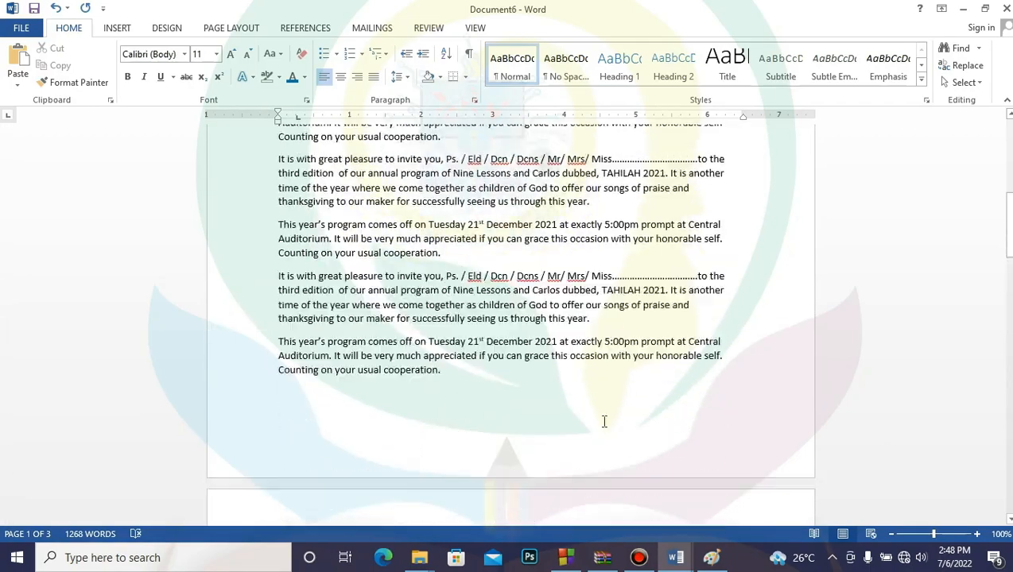
scroll(604, 421, up, 1)
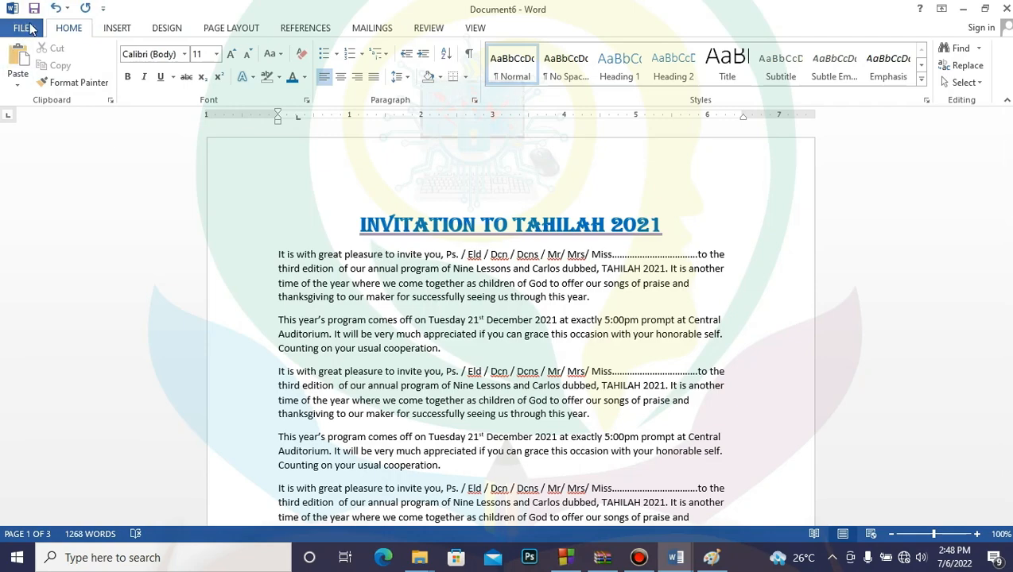
scroll(591, 425, down, 5)
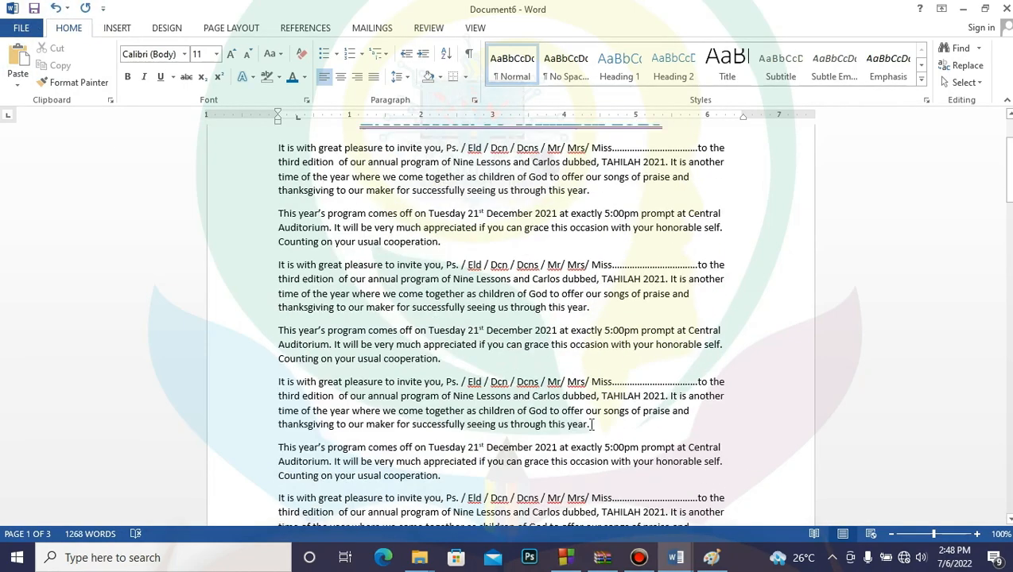
scroll(591, 430, down, 5)
scroll(591, 429, up, 5)
scroll(591, 433, down, 5)
scroll(592, 443, up, 2)
scroll(592, 442, down, 5)
scroll(410, 239, up, 5)
scroll(308, 394, down, 1)
scroll(401, 356, up, 2)
scroll(402, 356, up, 6)
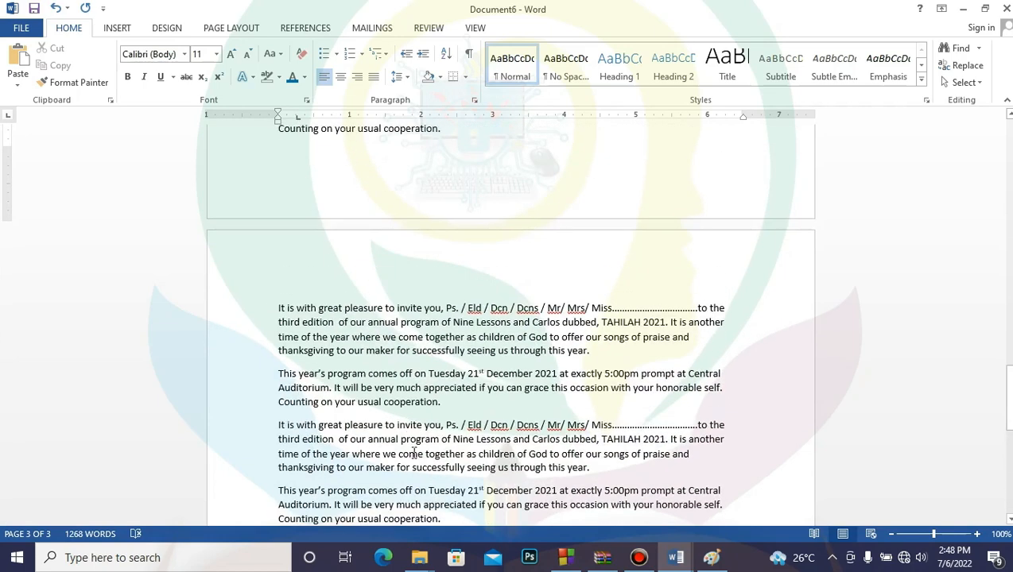
scroll(372, 427, up, 1)
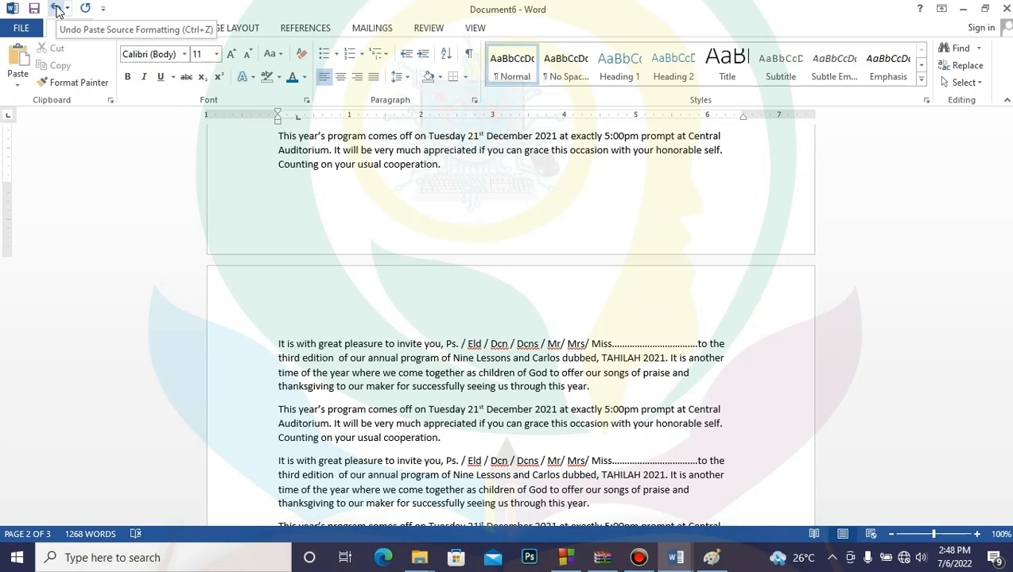
- Undo the formula line's paste, the added line on page 1 and the formula line's removal from the document's end
click(56, 8)
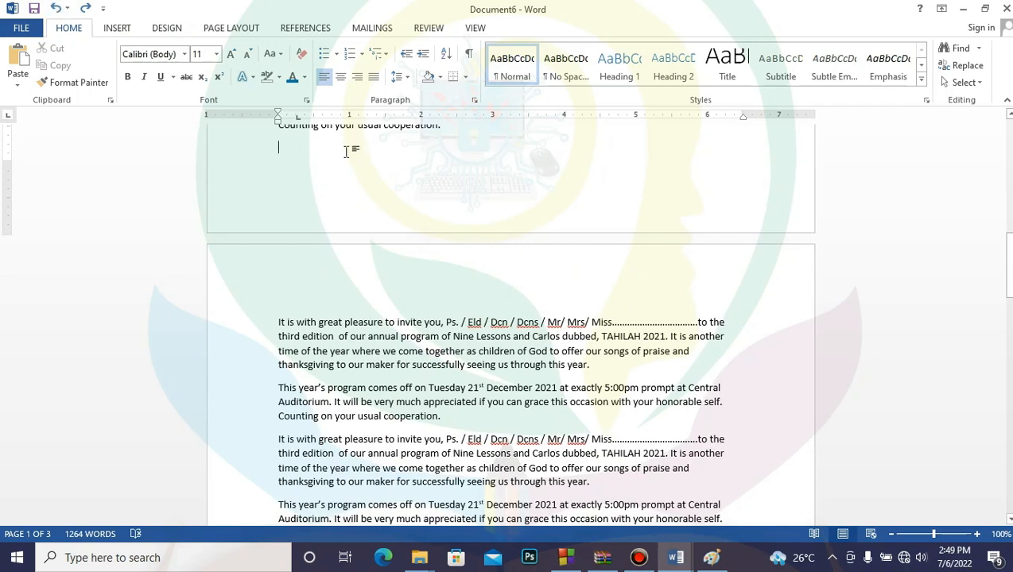
click(55, 9)
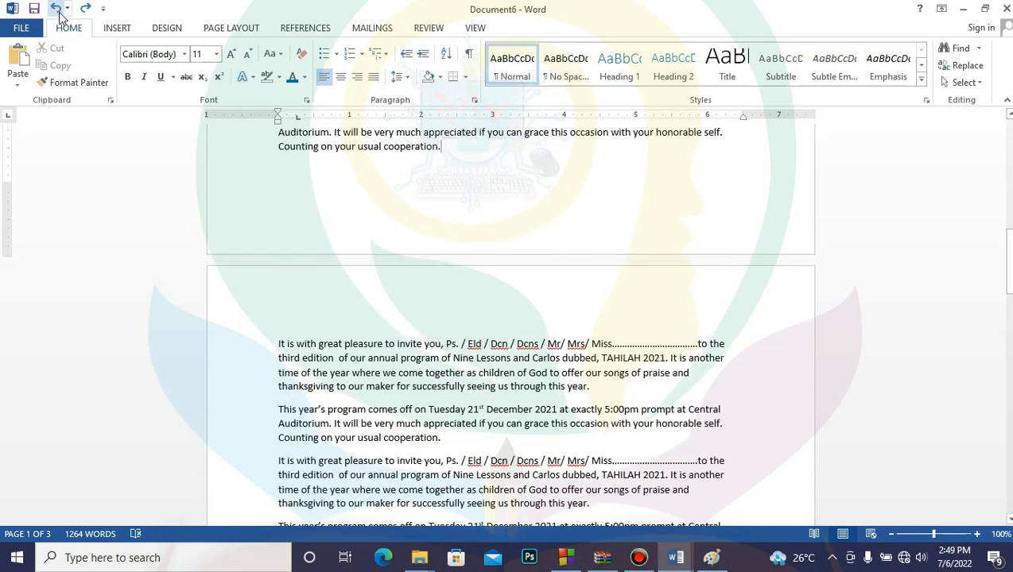
click(56, 9)
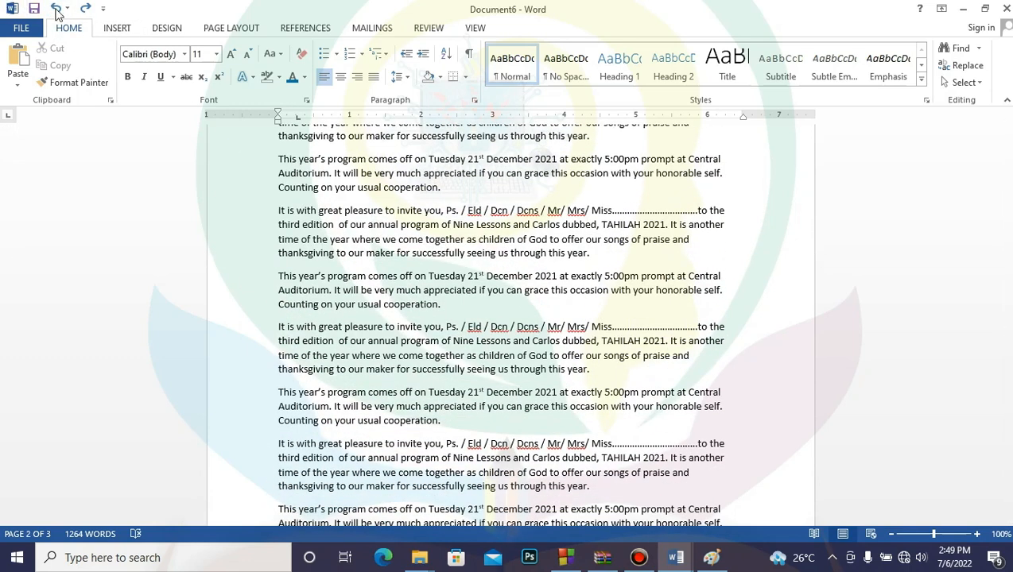
click(58, 12)
click(58, 11)
scroll(390, 294, down, 5)
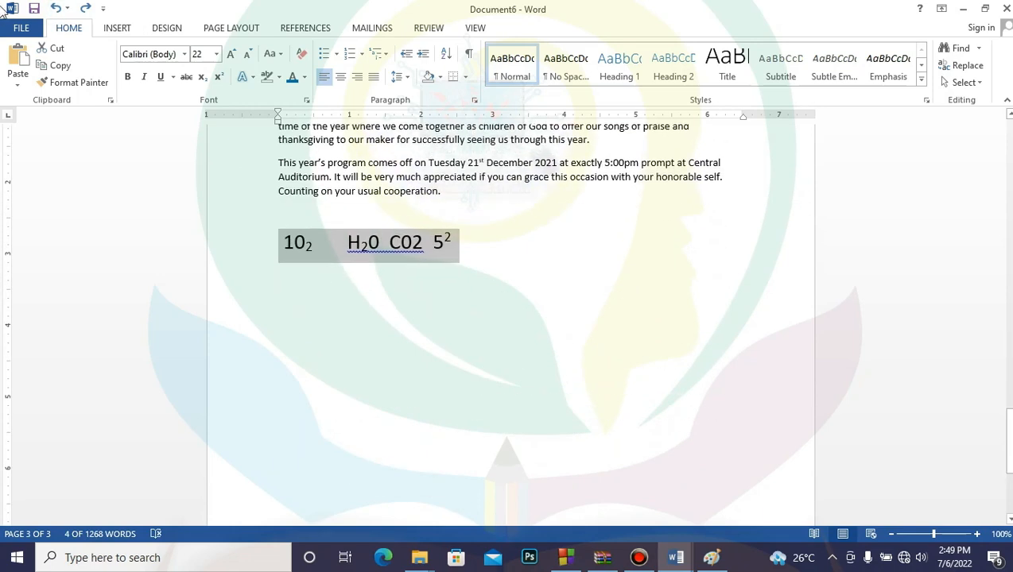
- Redo the formula line's removal from the document's end and its paste after page 1's last paragraph
click(88, 10)
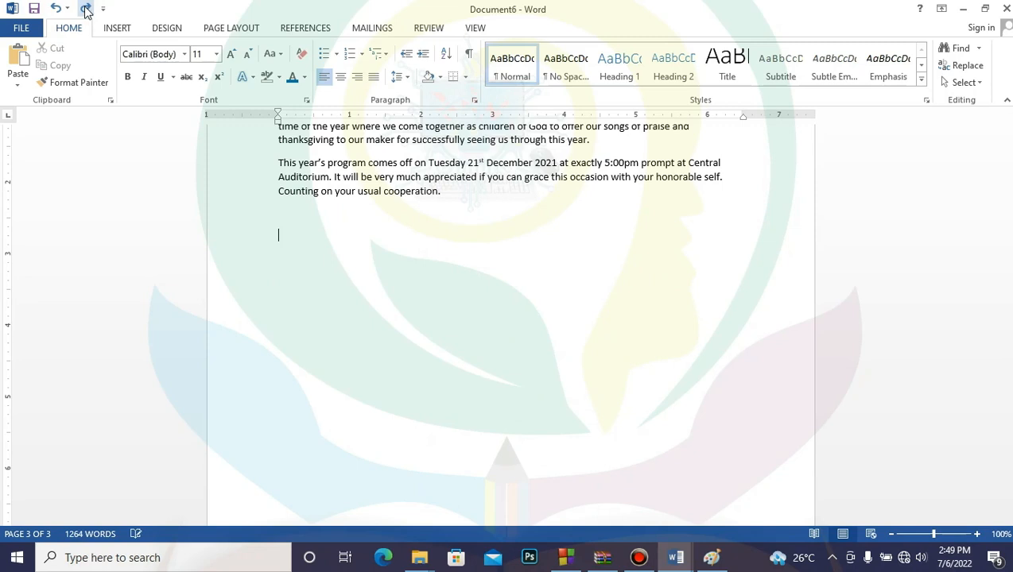
click(87, 10)
click(86, 10)
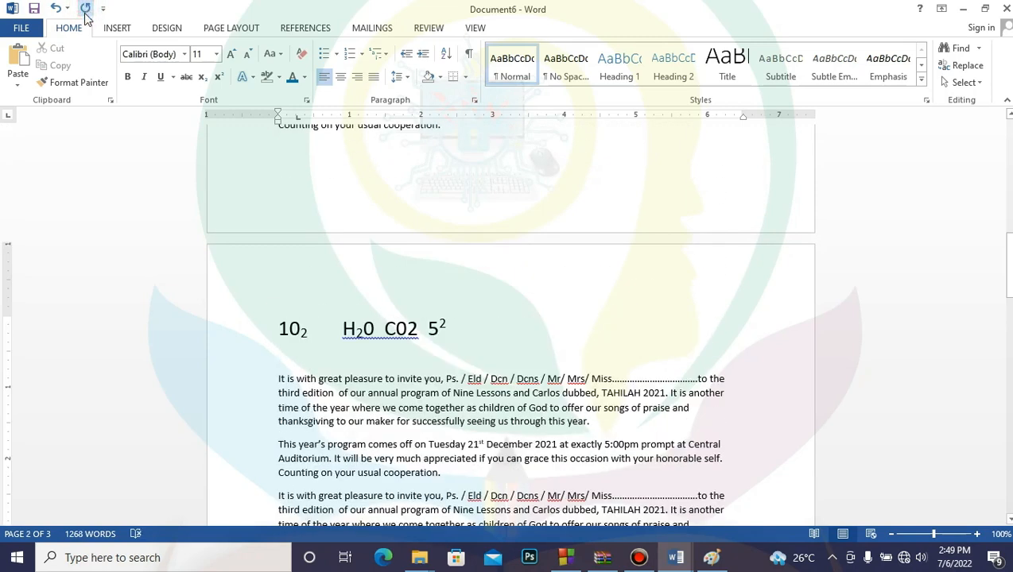
- Undo every change in Document6 back to the blank page
click(55, 9)
click(56, 8)
click(56, 9)
click(56, 8)
click(55, 9)
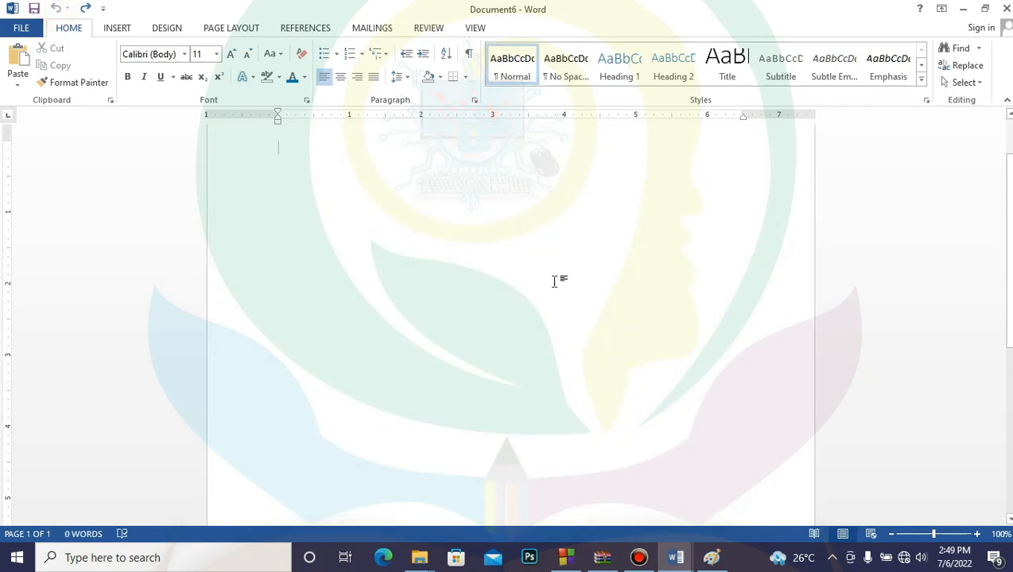
- Redo the paste of the invitation text and the removal of the formula line in Document6
scroll(557, 285, down, 1)
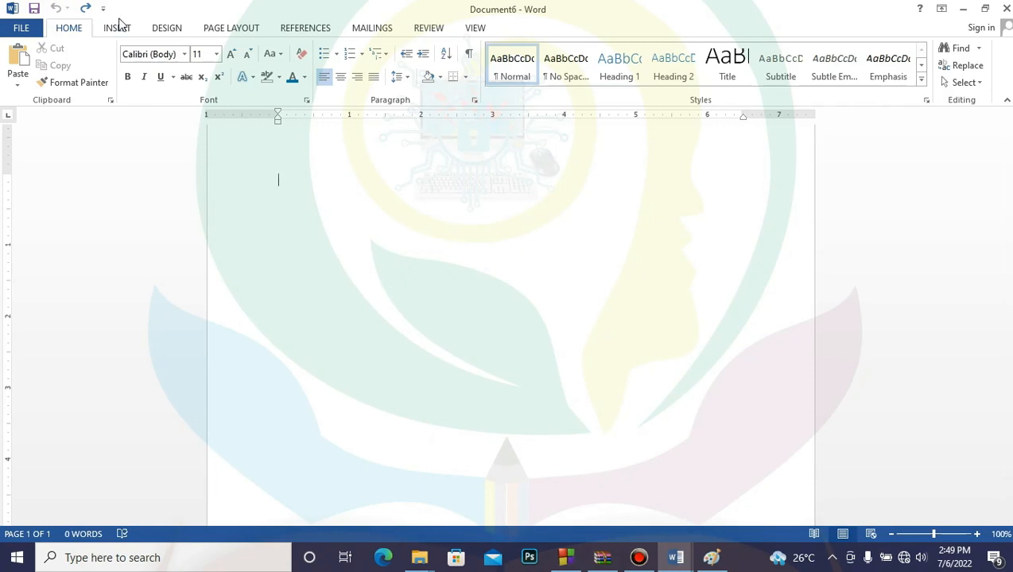
click(85, 10)
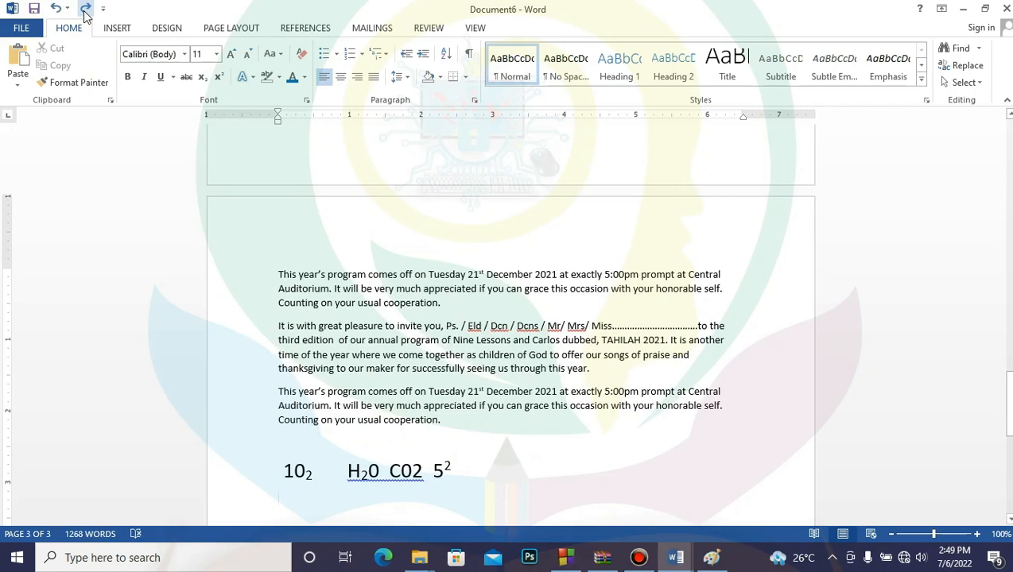
click(83, 10)
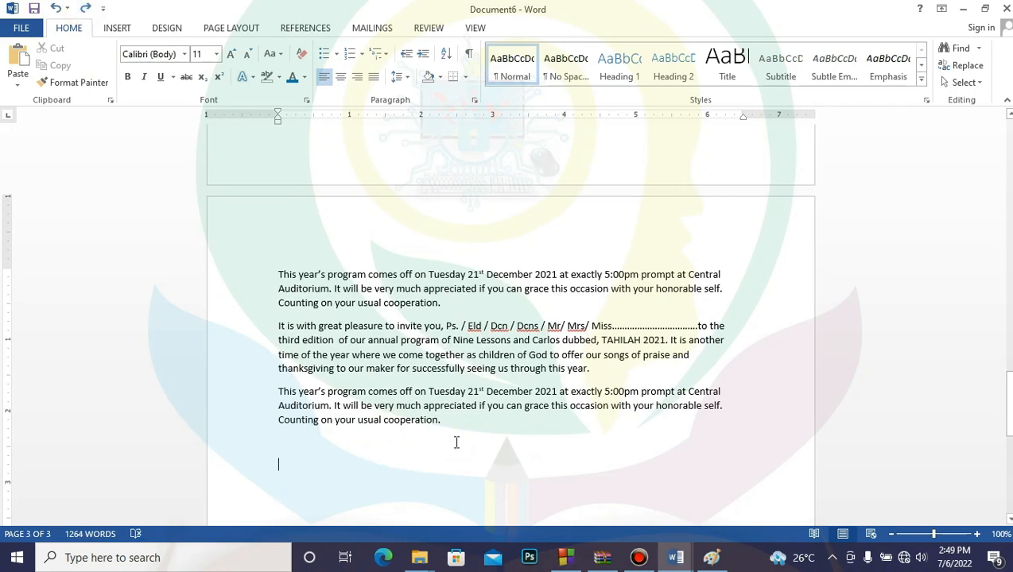
- Delete the last "This year's program comes off" paragraph on page 3
double_click(269, 393)
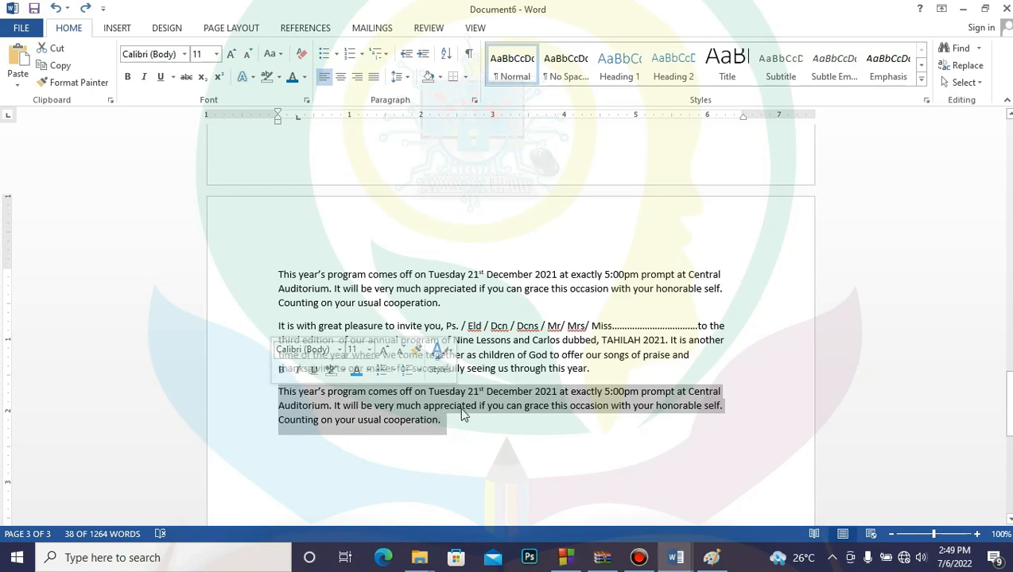
key(Delete)
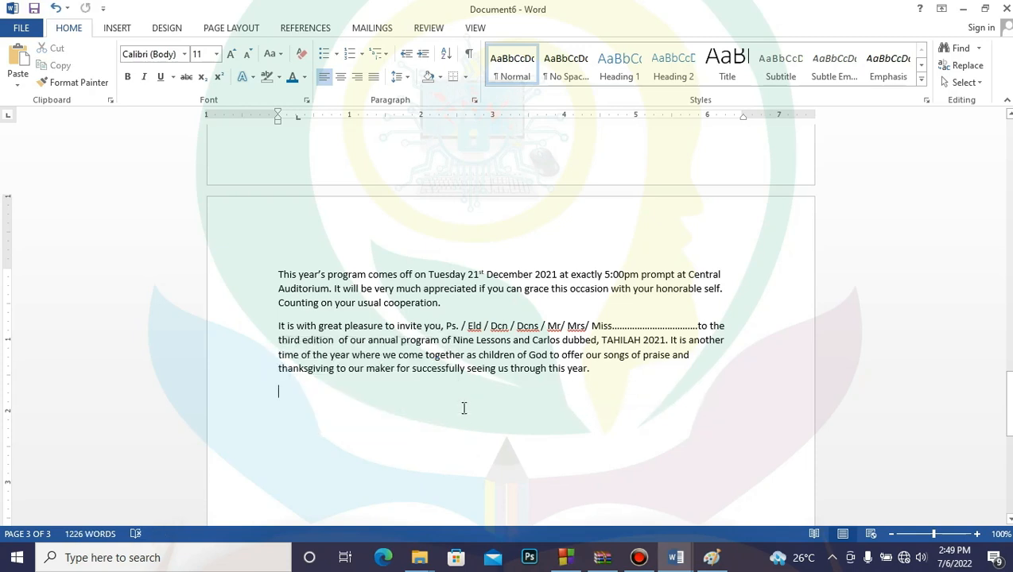
- Undo the deletions of the last paragraph and of the formula line, and deselect the text
click(56, 11)
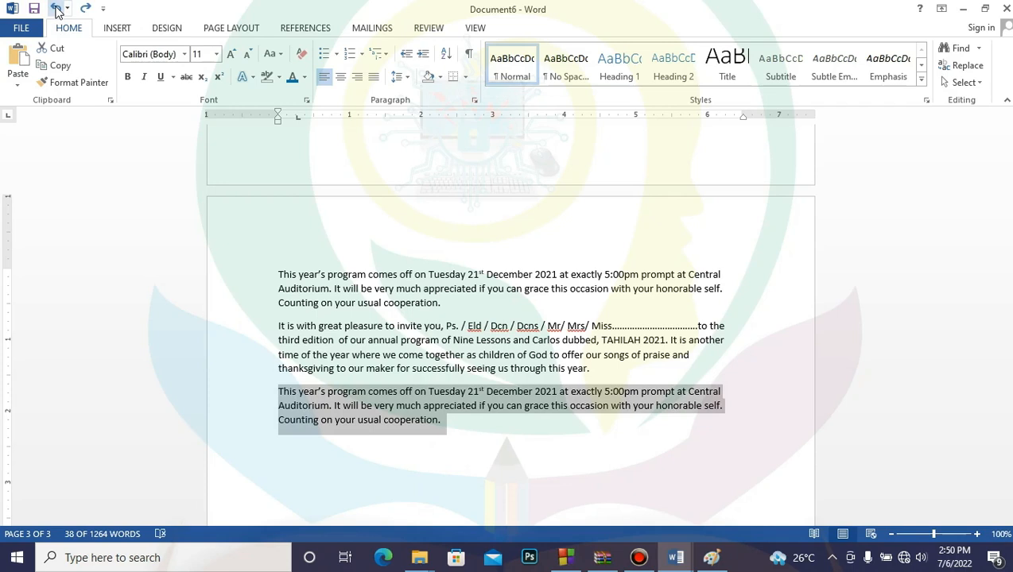
click(56, 11)
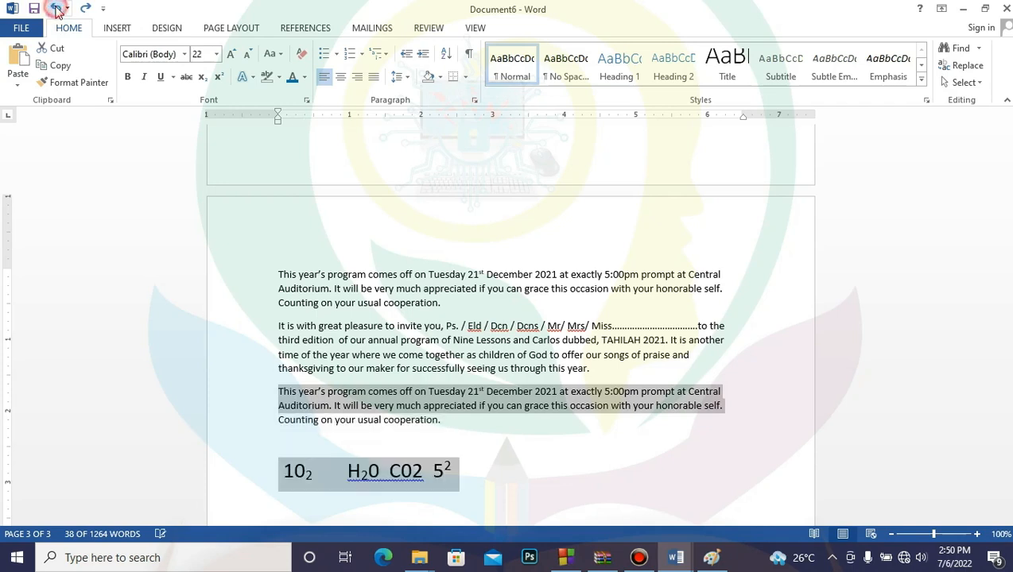
click(625, 478)
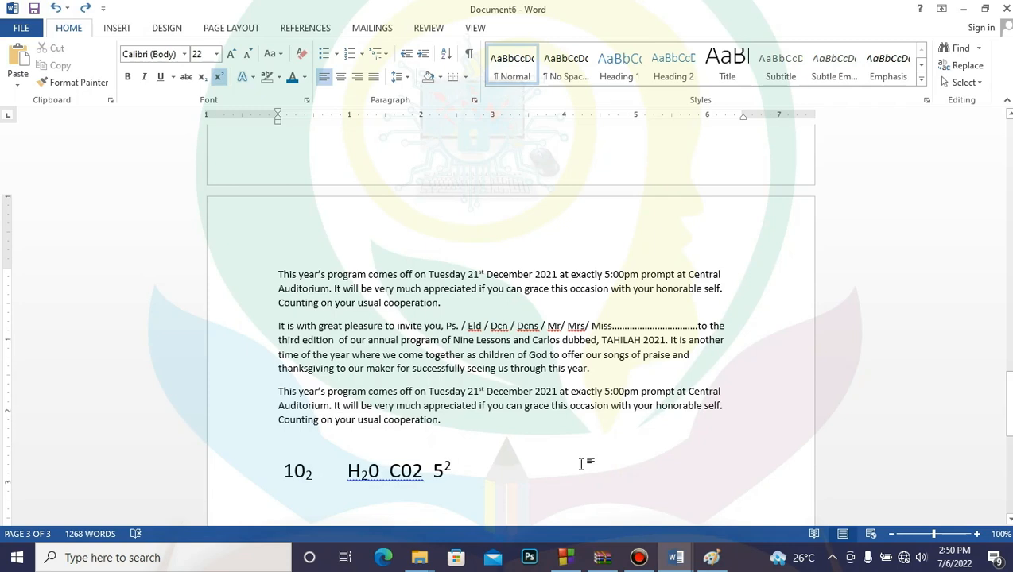
- Open the Save As options for Document6 and return to the document without saving
key(ctrl+s)
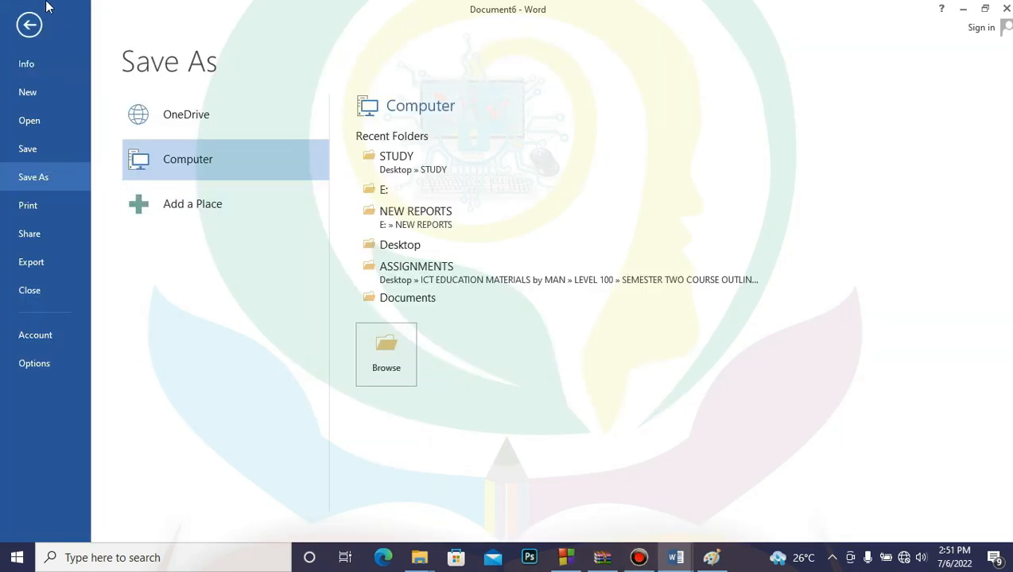
click(37, 23)
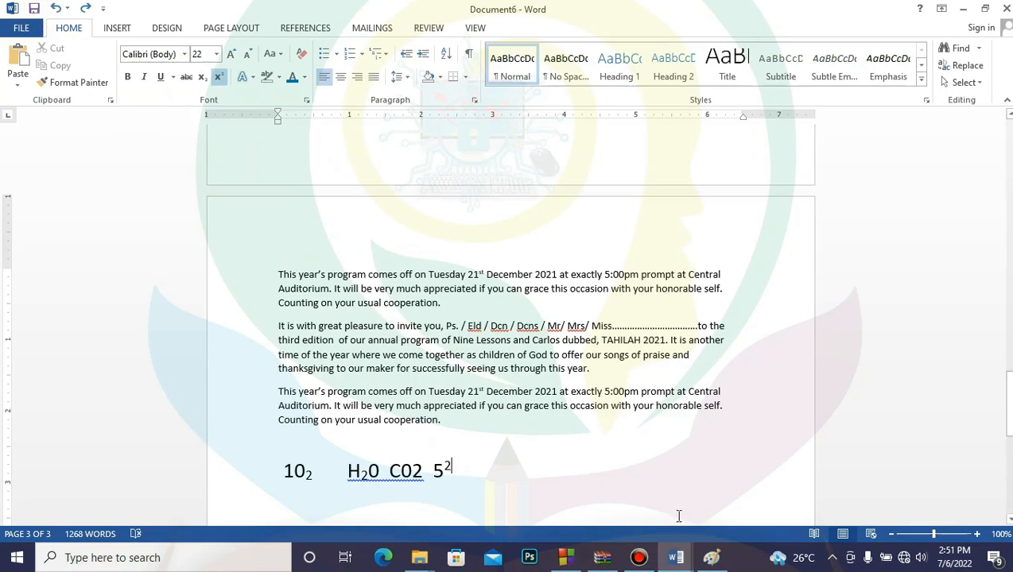
- Switch to the FORMAT text document, go to its beginning and maximize its window
click(676, 559)
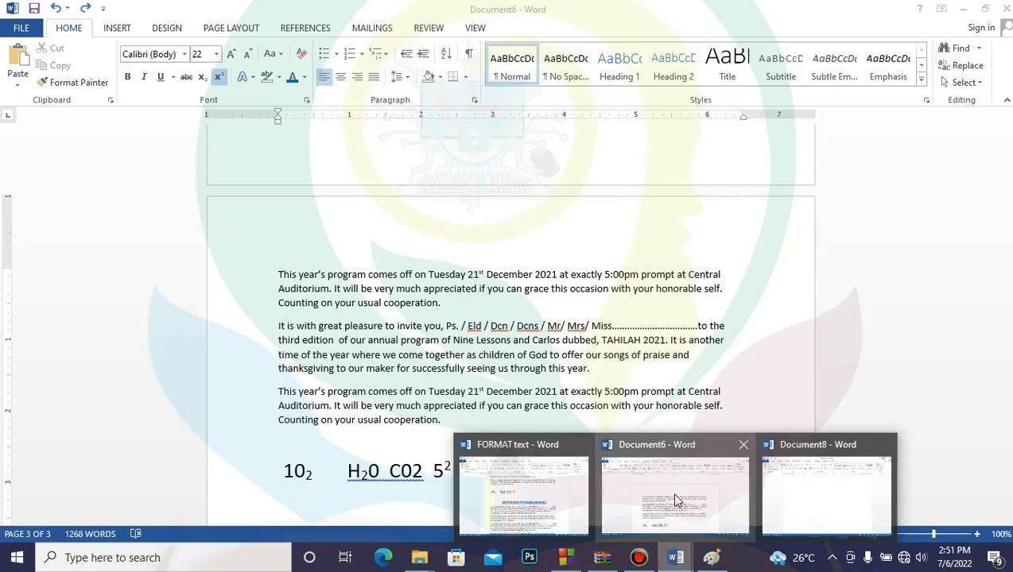
mouse_move(534, 482)
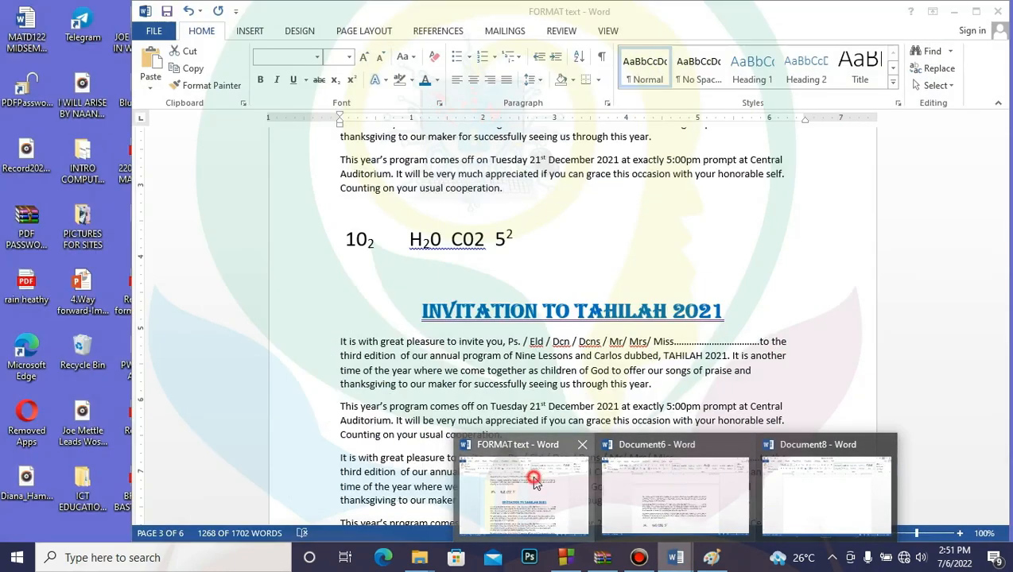
click(535, 482)
click(561, 355)
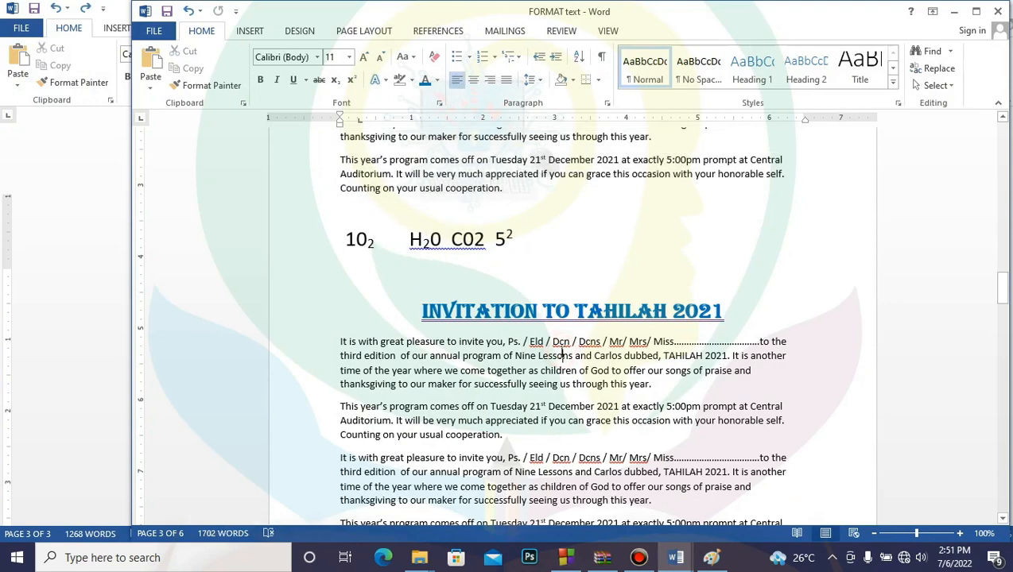
drag(1003, 298, 999, 131)
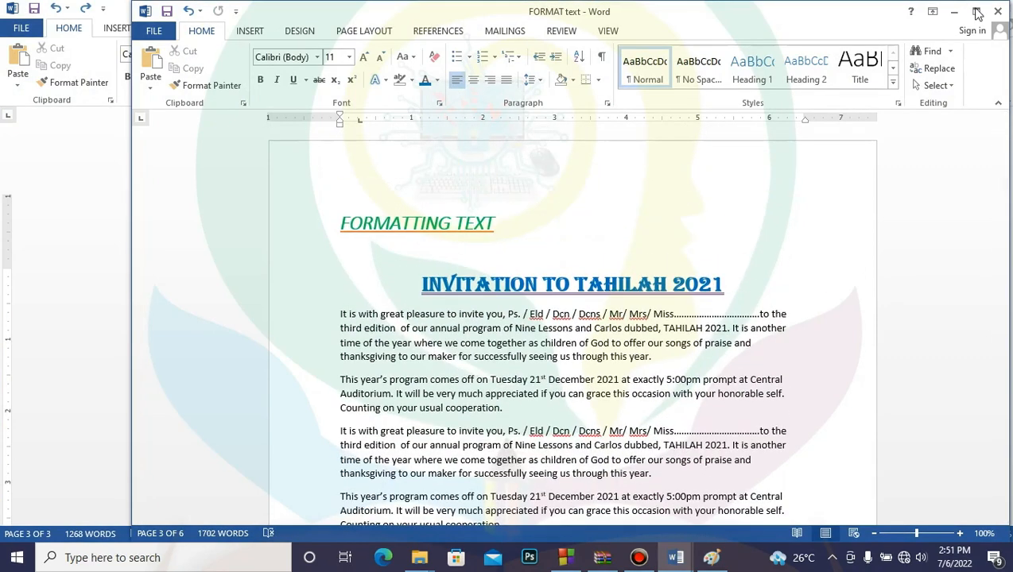
click(975, 11)
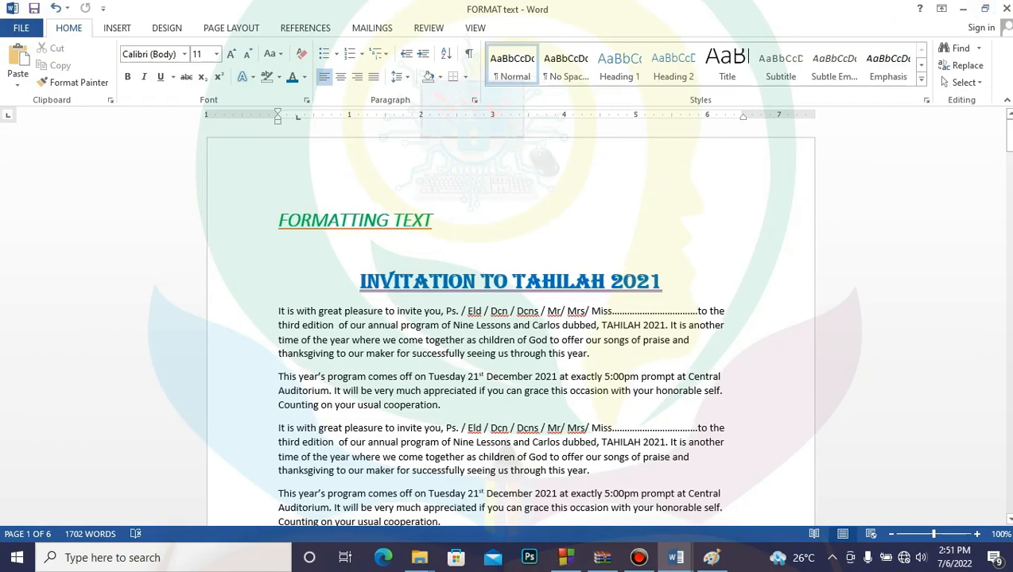
- Select the invitation paragraphs on page 1 below the INVITATION TO TAHILAH 2021 heading and open their paragraph settings
click(1009, 144)
drag(1009, 145, 1009, 148)
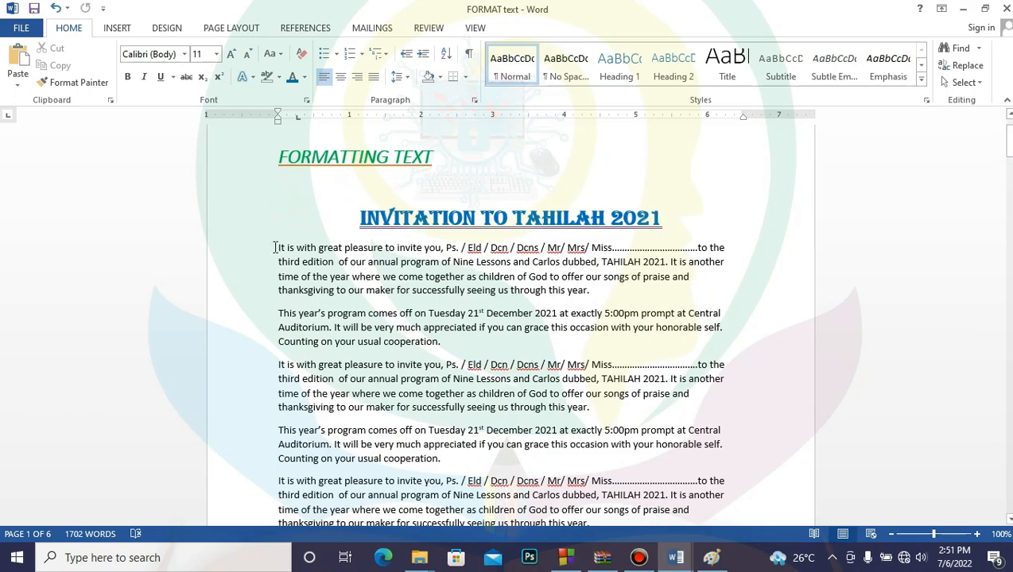
drag(275, 248, 685, 450)
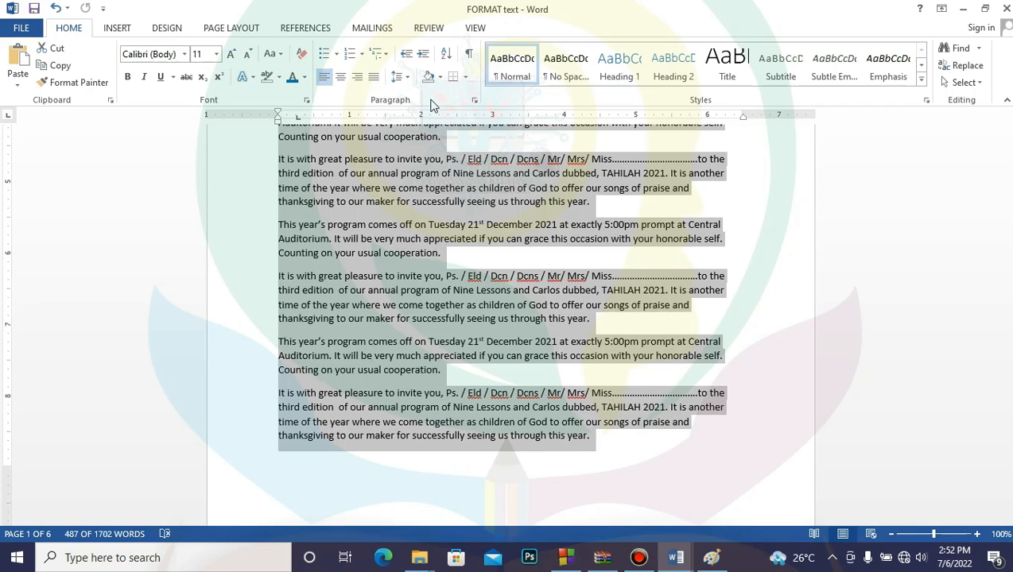
click(476, 101)
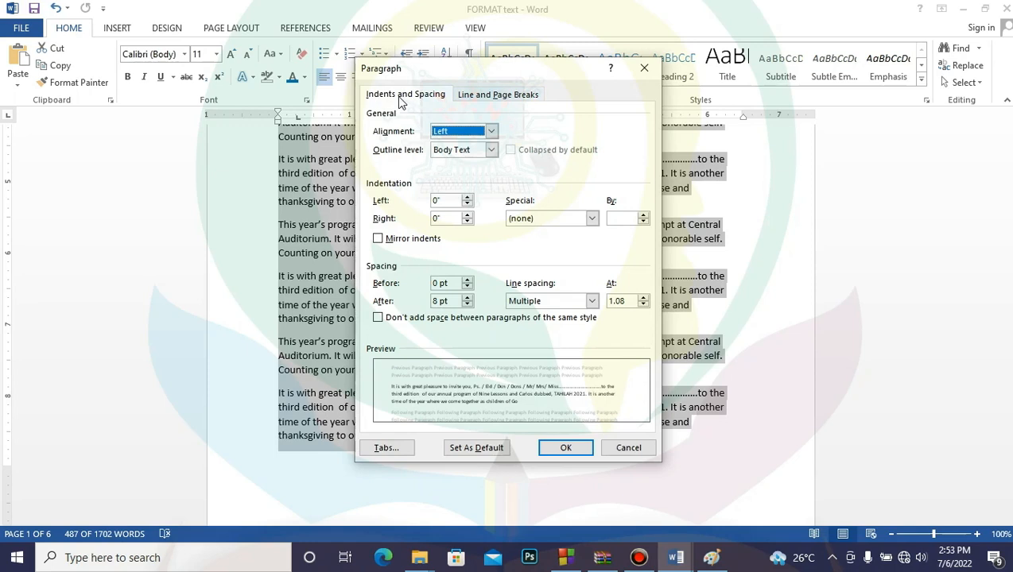
- Review the line and page break settings and the available paragraph alignment options without changing them
click(494, 96)
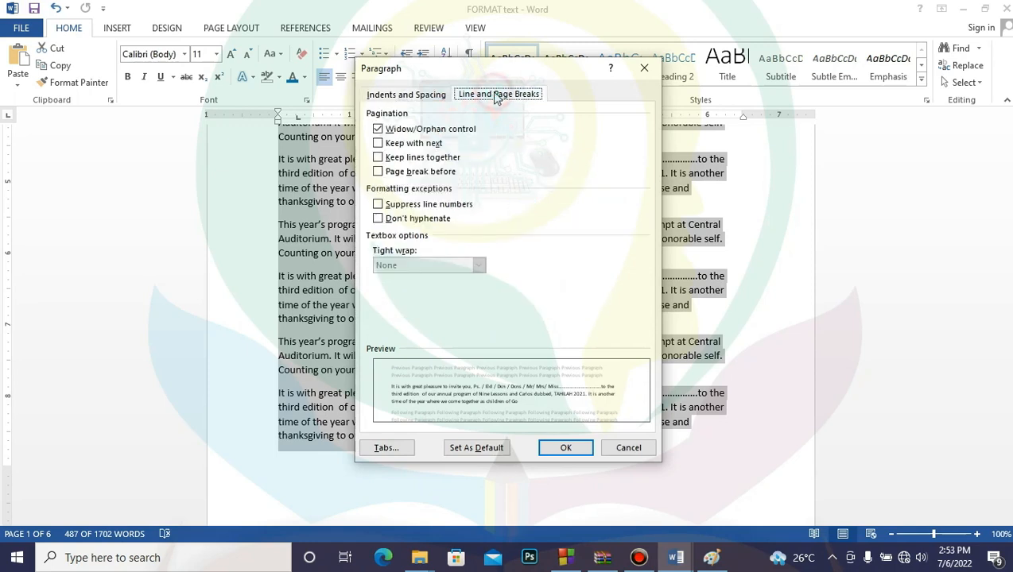
click(421, 93)
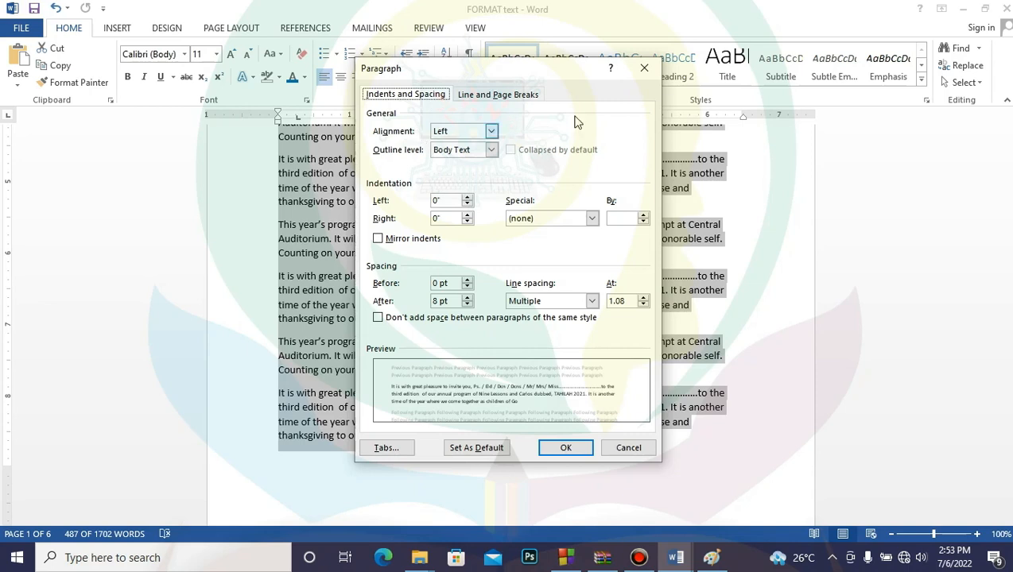
click(490, 130)
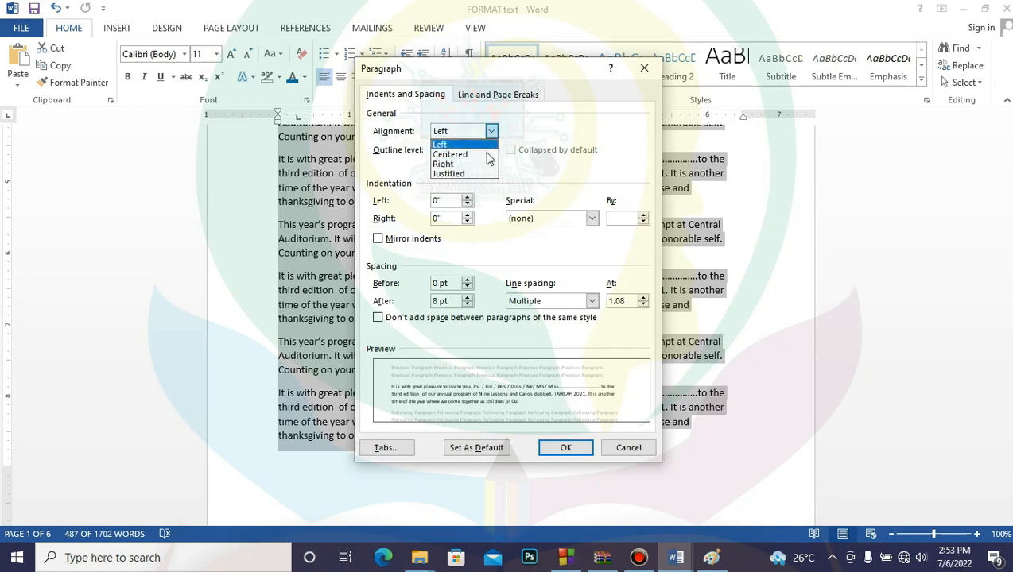
click(492, 132)
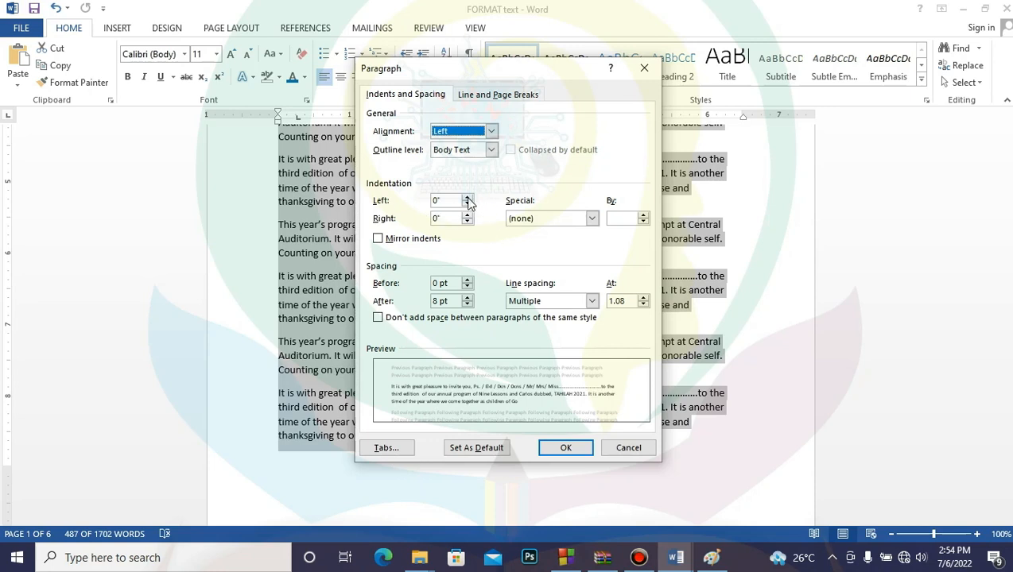
- Set the left indentation of the selected paragraphs to 0.5" in the paragraph settings
click(467, 197)
click(468, 197)
click(467, 197)
click(467, 198)
click(467, 197)
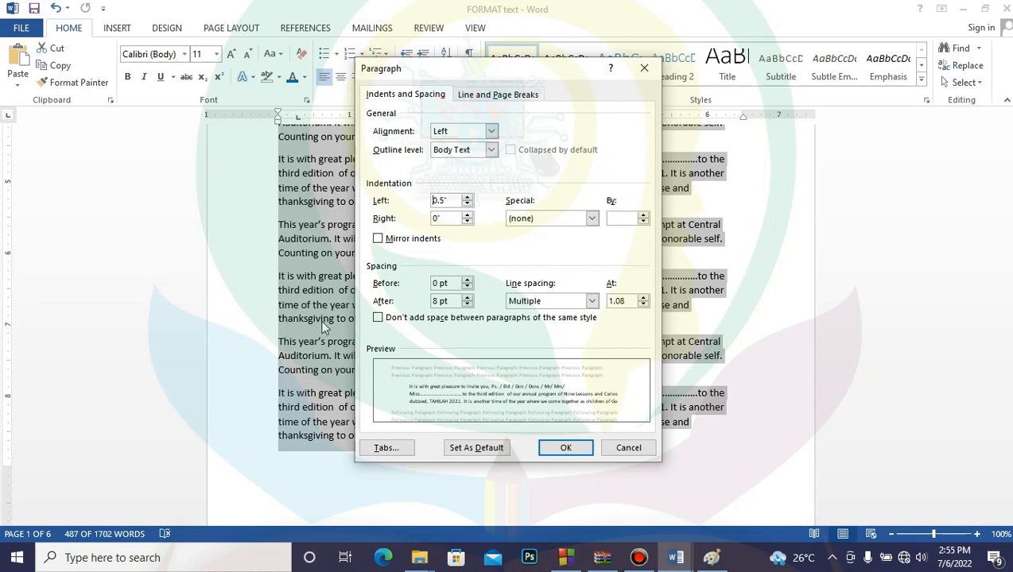
- Return the left indentation to 0" in the paragraph settings
click(466, 205)
click(467, 206)
click(466, 206)
click(466, 207)
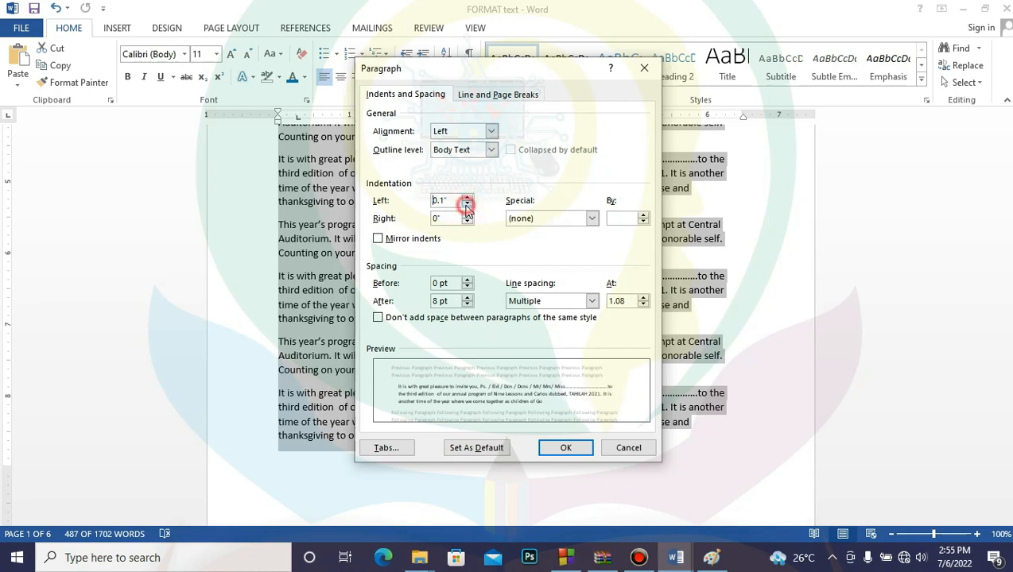
click(467, 207)
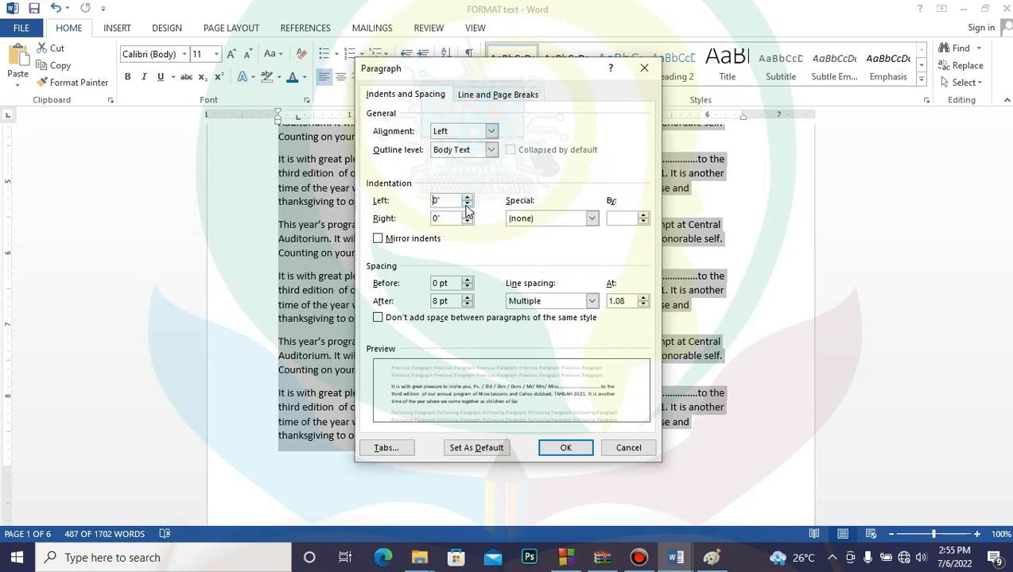
- Try a right indentation of 0.1" and cancel the paragraph settings
click(639, 561)
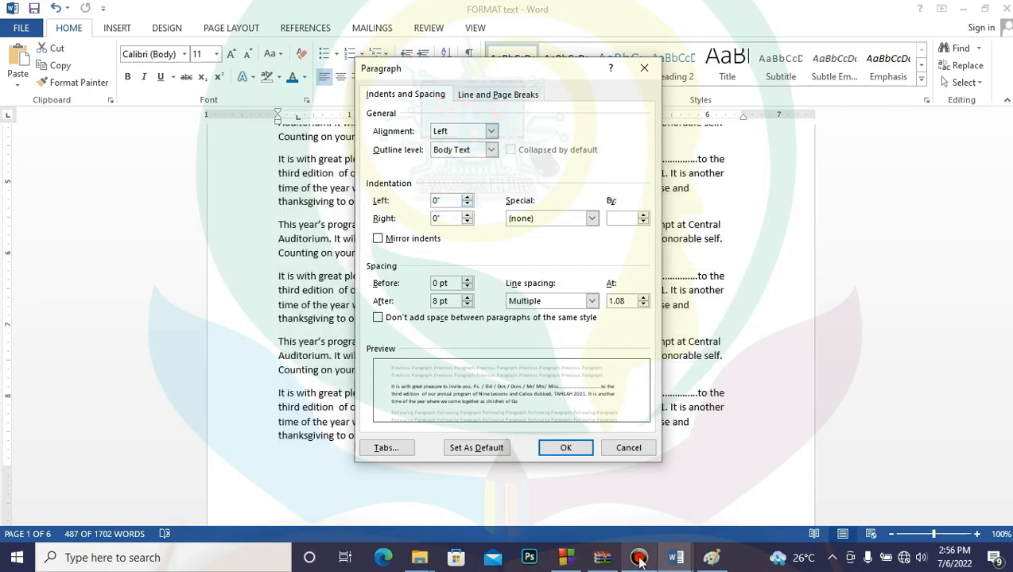
click(469, 214)
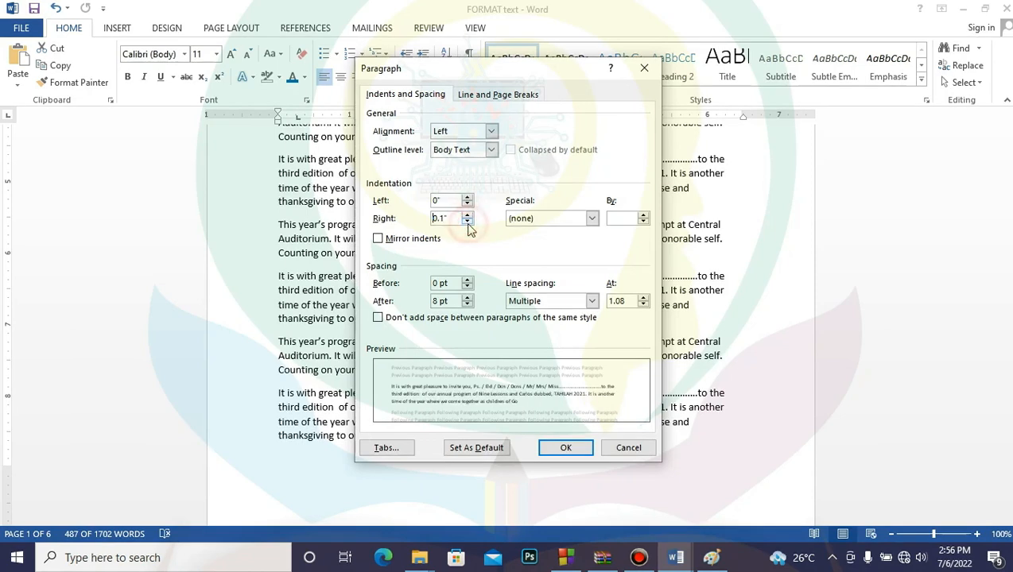
click(628, 449)
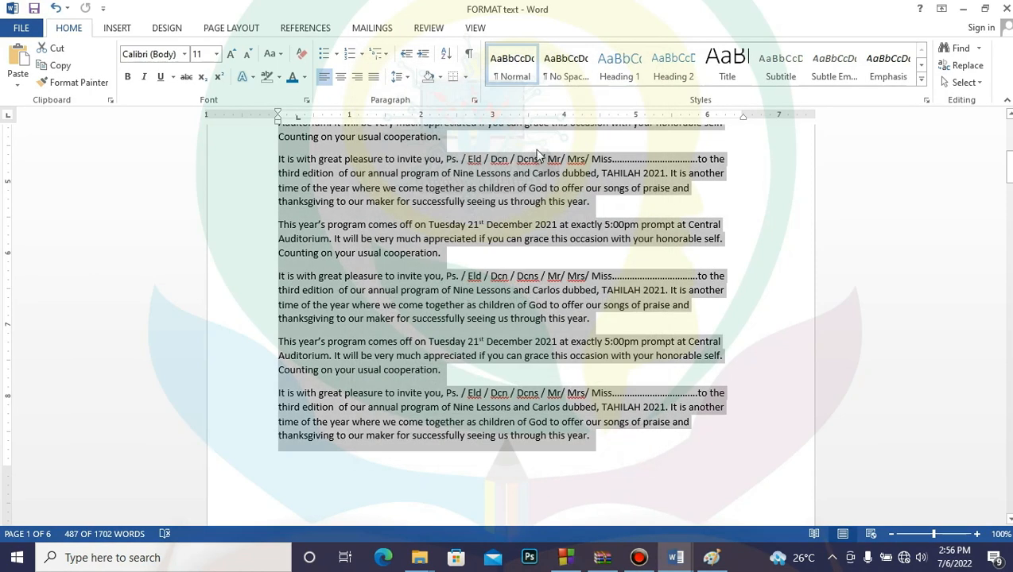
- Reopen the paragraph settings for the selected text and set the right indentation to 0.8"
click(475, 102)
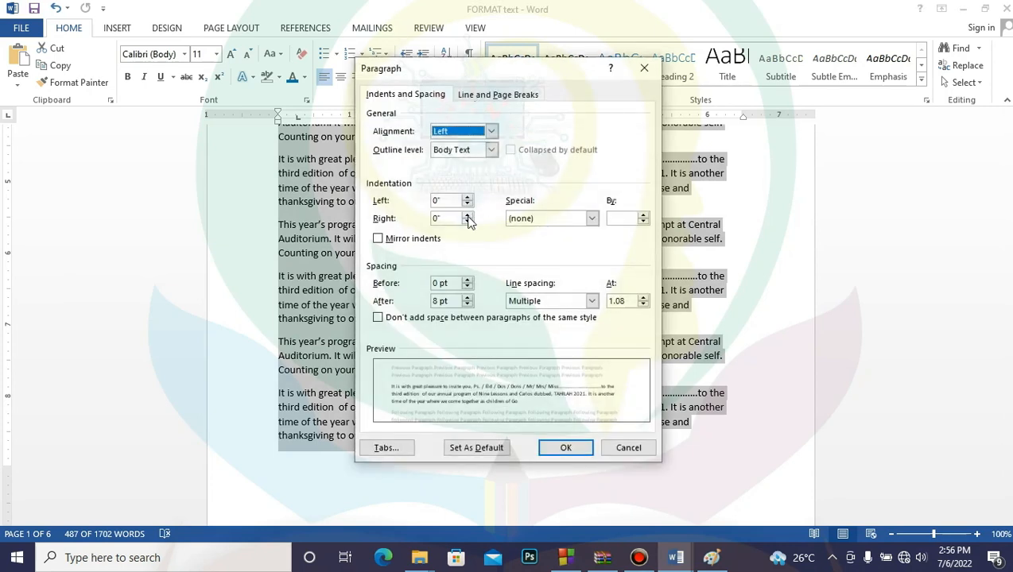
click(468, 216)
click(468, 216)
click(469, 216)
click(468, 216)
click(469, 216)
click(468, 216)
click(468, 217)
click(468, 217)
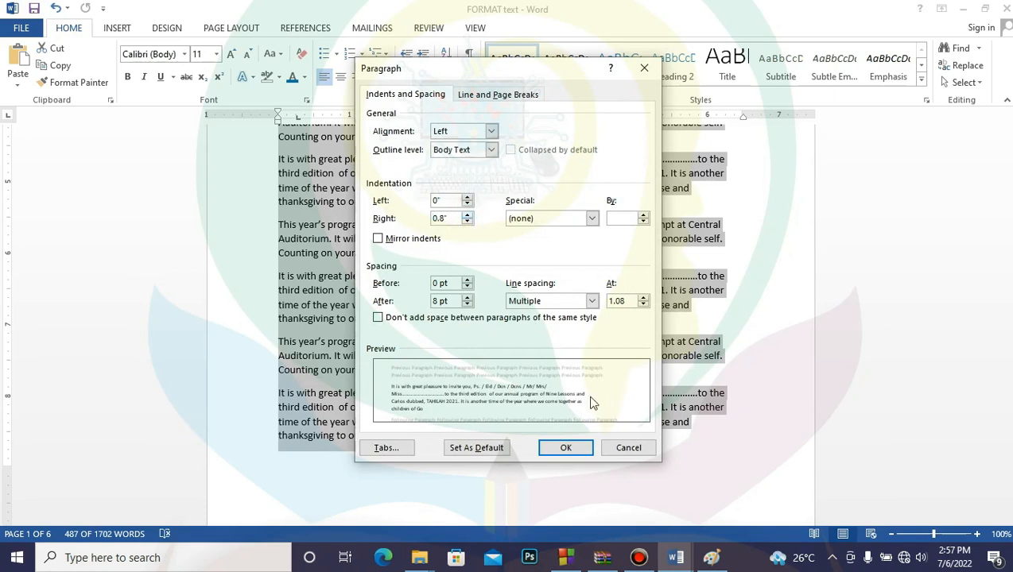
- Reduce the right indentation to 0.3" in the paragraph settings
click(469, 222)
click(468, 222)
click(468, 222)
click(468, 222)
click(468, 221)
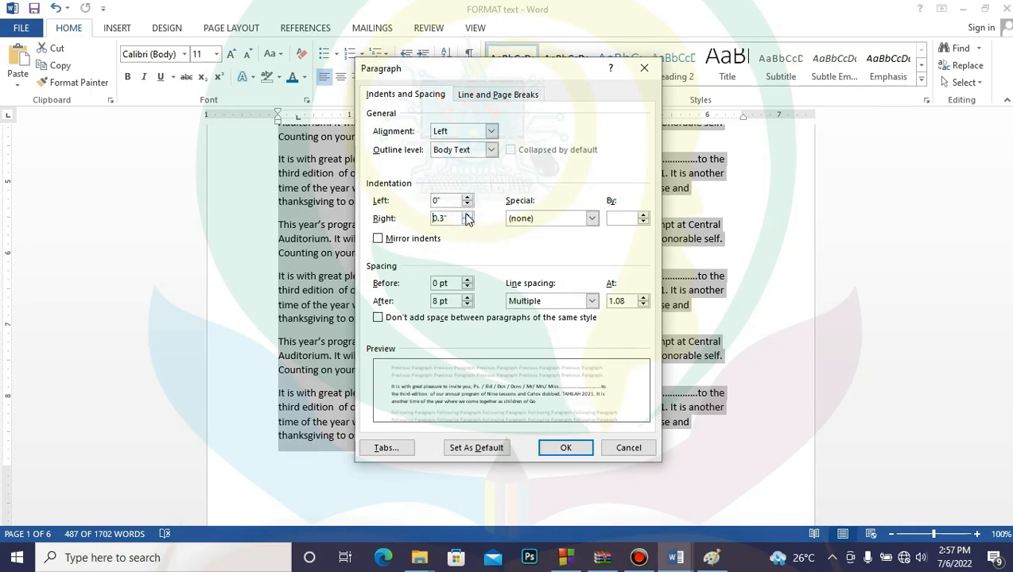
- Increase the right indentation to 1.4" in the paragraph settings
click(467, 219)
click(467, 214)
click(467, 214)
click(467, 214)
click(466, 213)
click(467, 213)
click(466, 214)
click(466, 214)
click(467, 214)
click(467, 214)
click(466, 214)
click(467, 214)
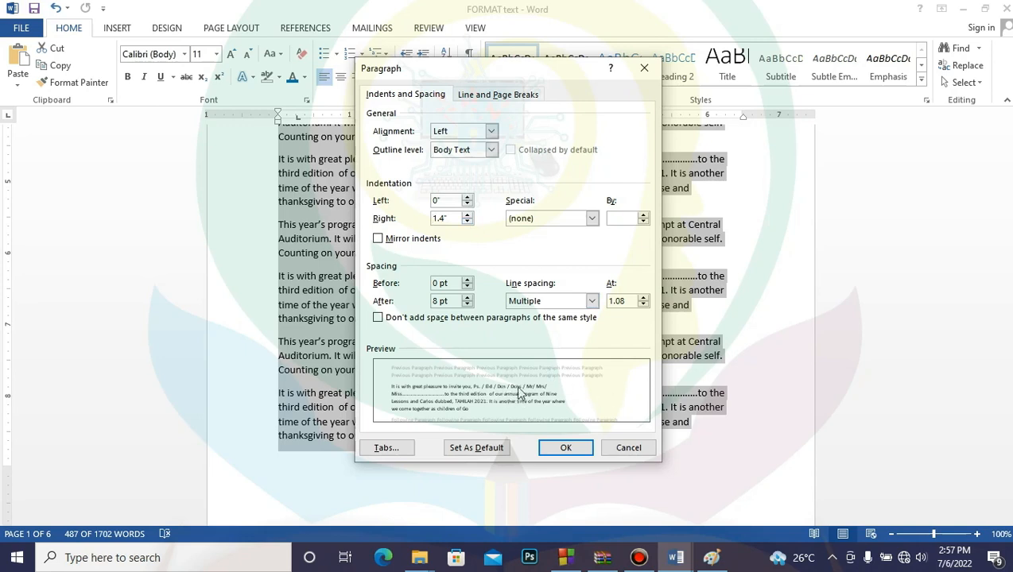
- Bring the right indentation back to 0"
click(467, 222)
drag(467, 221, 466, 222)
click(468, 215)
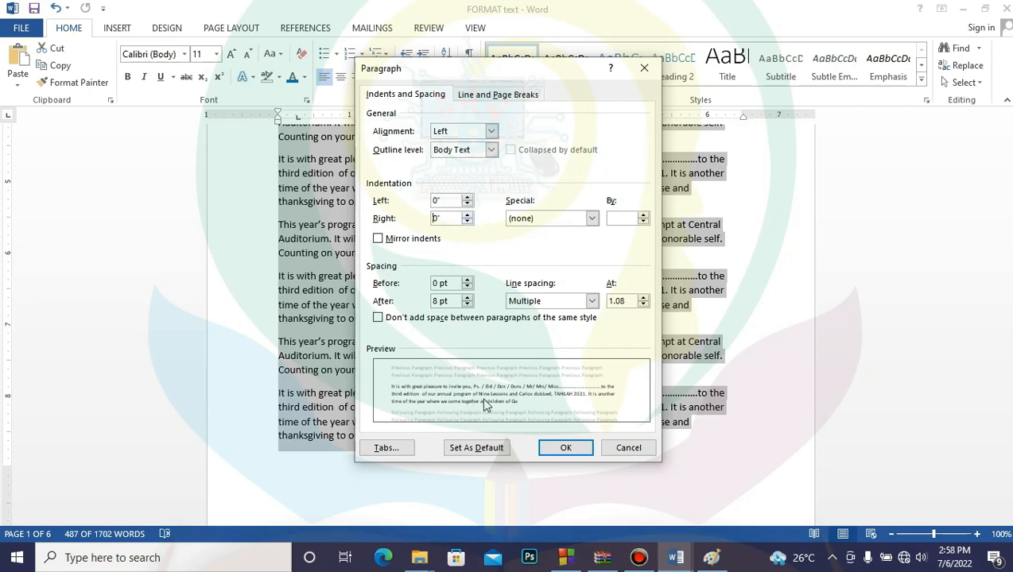
- Set the left indentation to 0.5" and apply it to the selected paragraphs
click(468, 198)
click(468, 198)
click(467, 197)
click(467, 197)
click(468, 197)
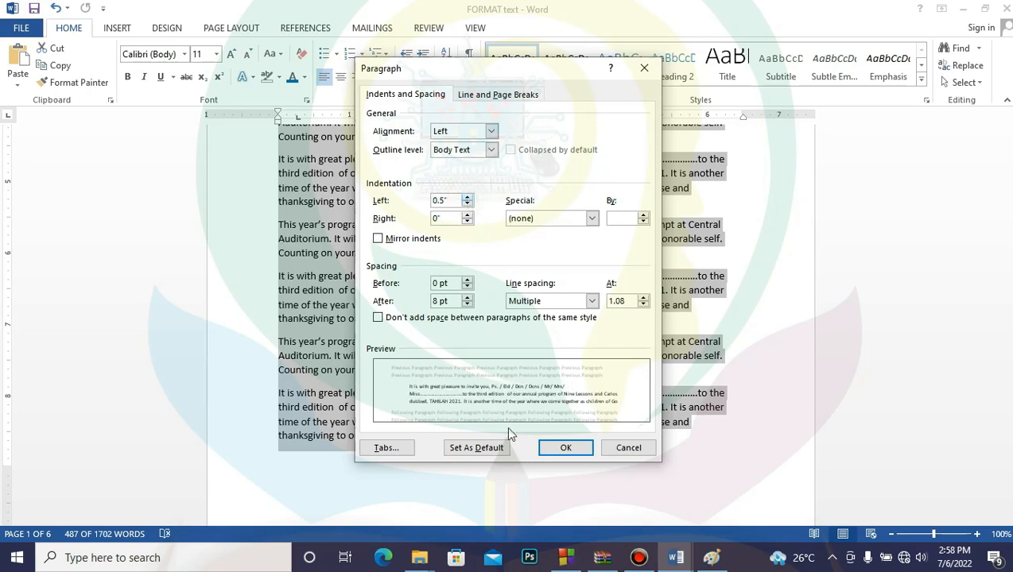
click(563, 448)
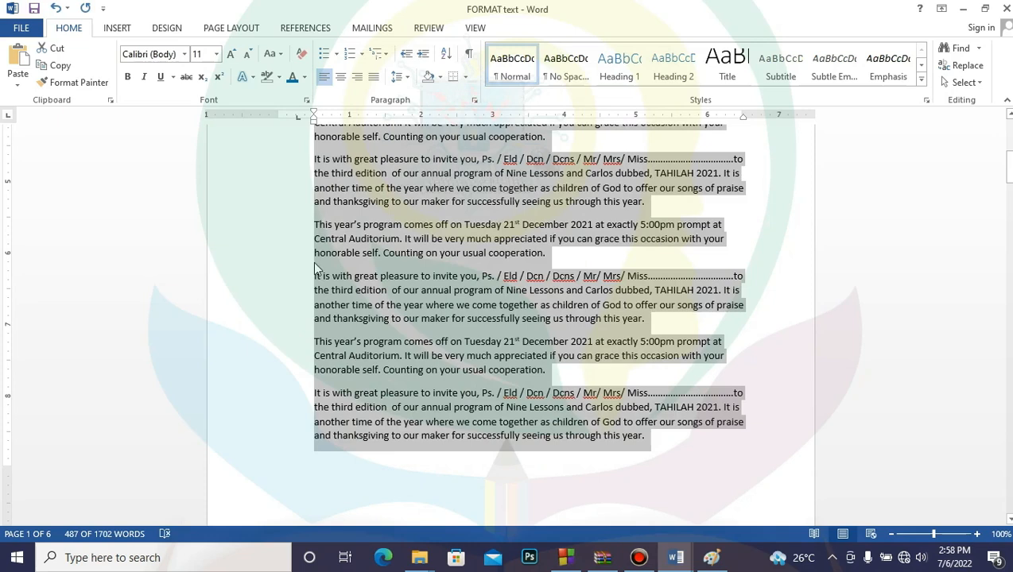
- Reset the left indentation of the selected paragraphs to 0" and apply the change
click(475, 101)
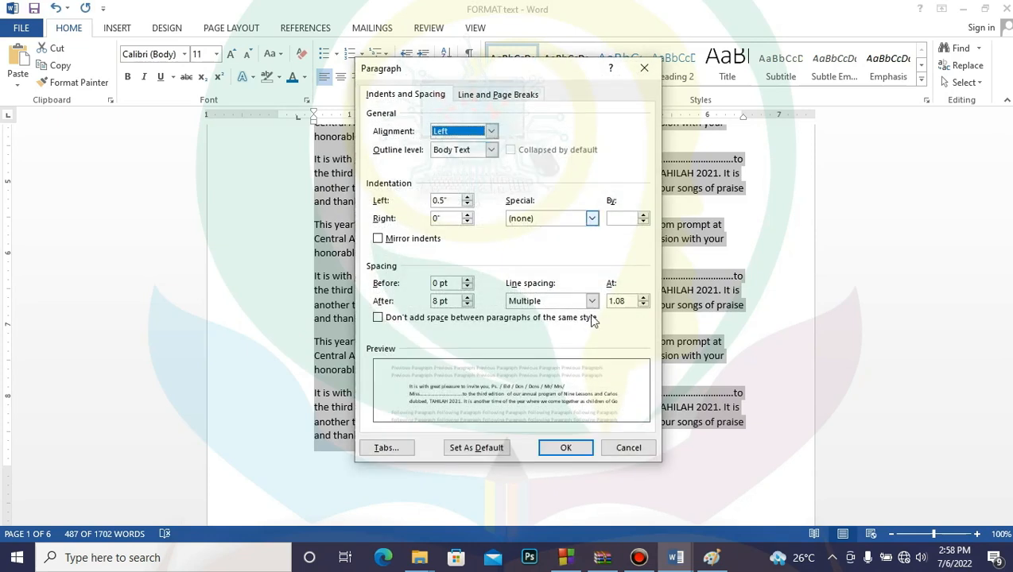
click(468, 205)
click(468, 205)
click(468, 205)
click(468, 205)
click(468, 205)
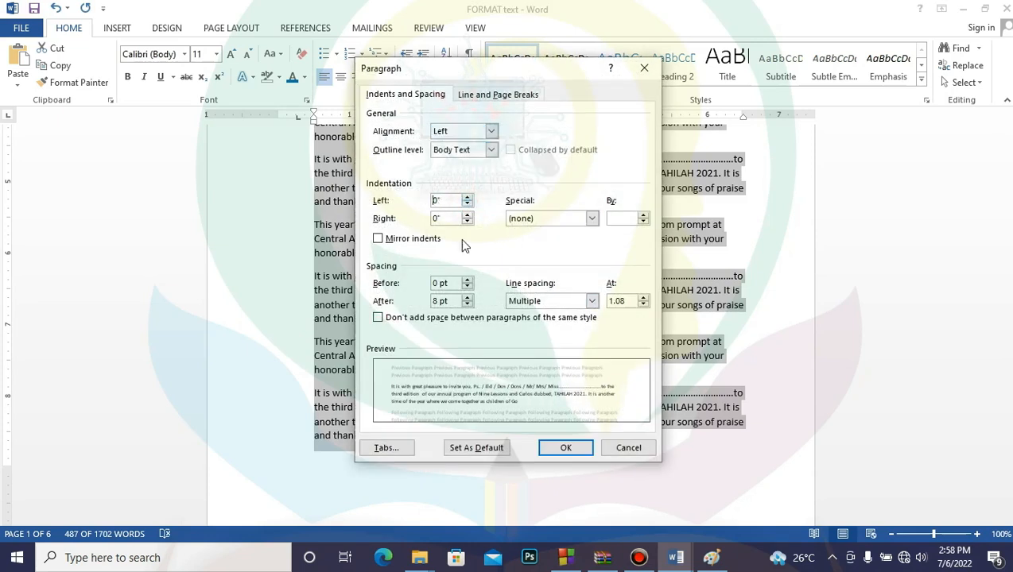
click(549, 448)
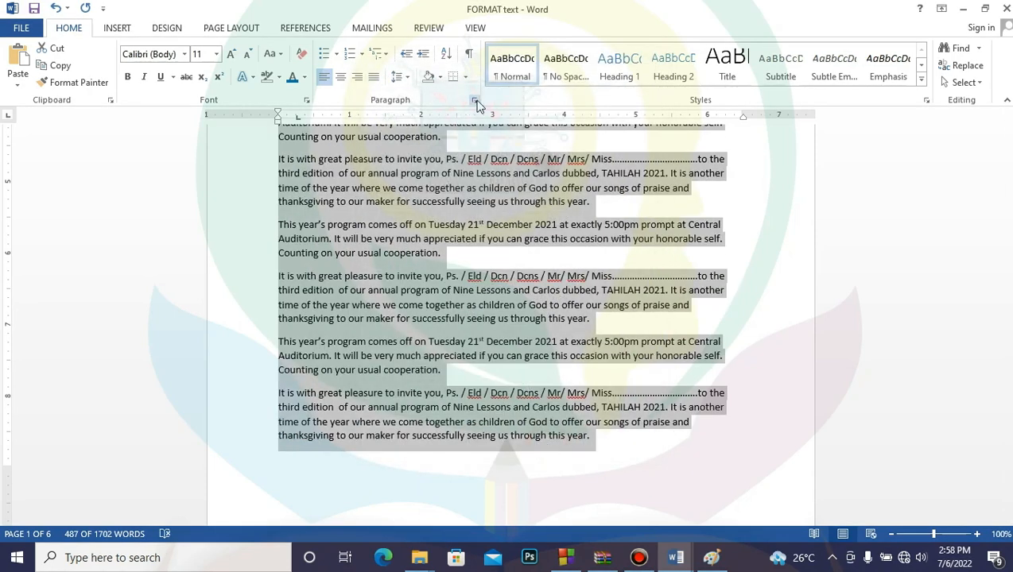
- Apply a First line special indentation of 0.5" to the selected paragraphs
click(475, 102)
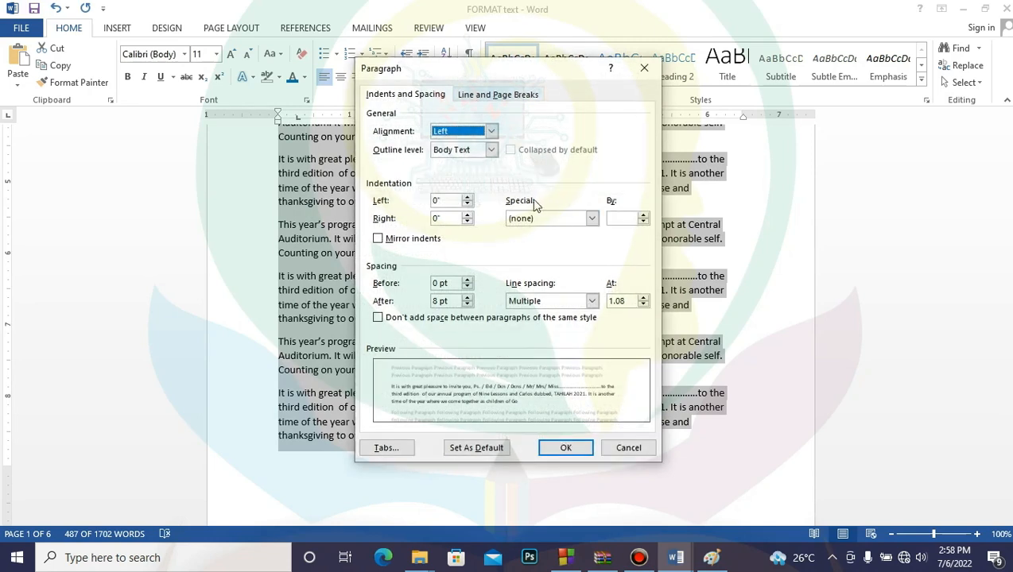
click(592, 219)
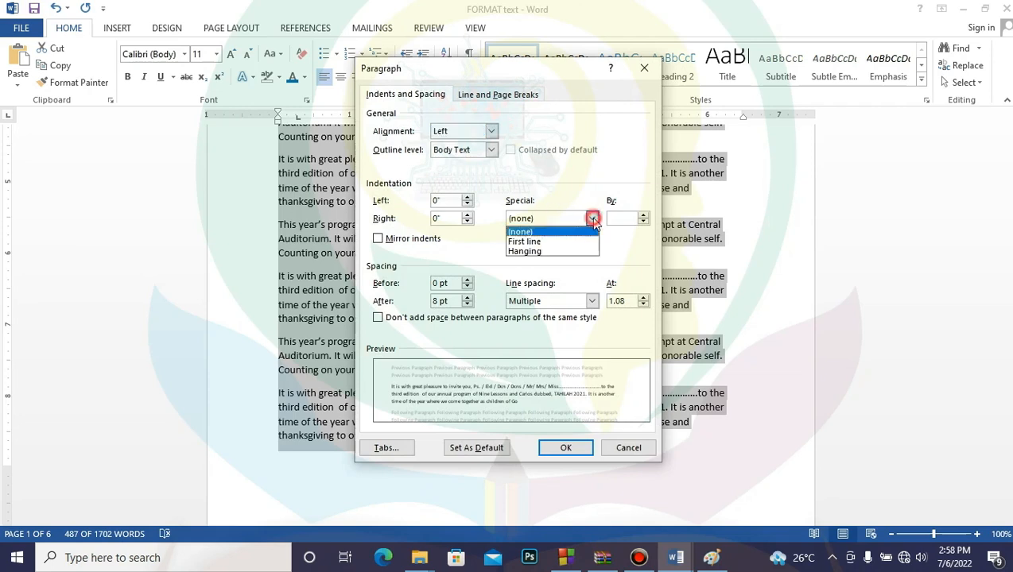
click(544, 241)
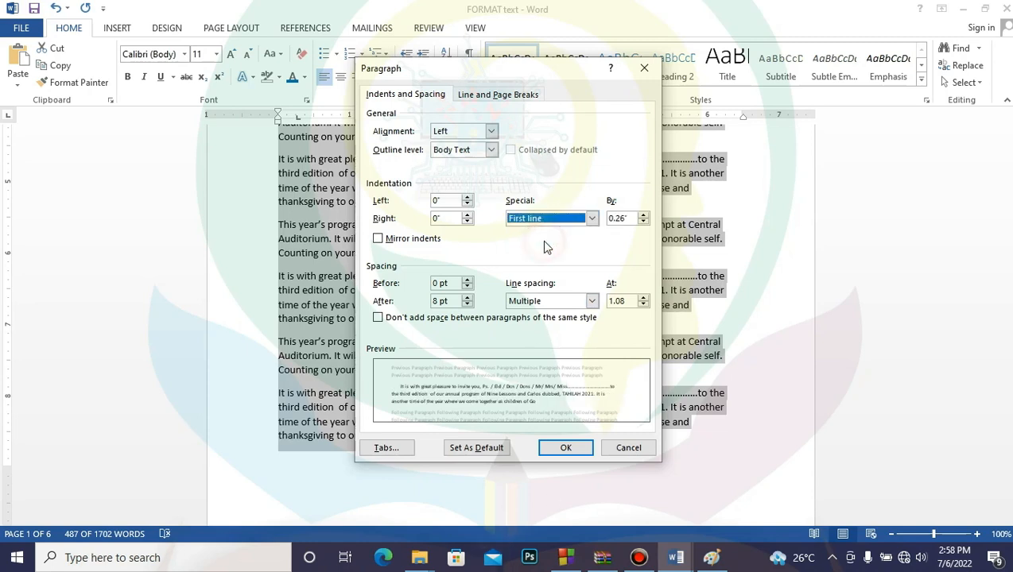
click(643, 222)
click(643, 222)
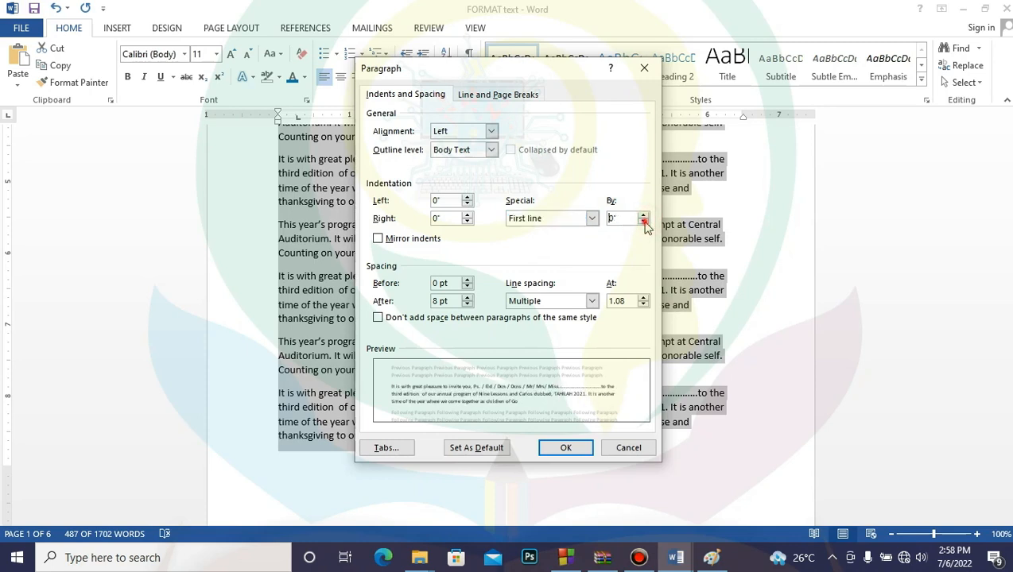
click(643, 214)
click(643, 215)
click(643, 215)
click(643, 215)
click(644, 215)
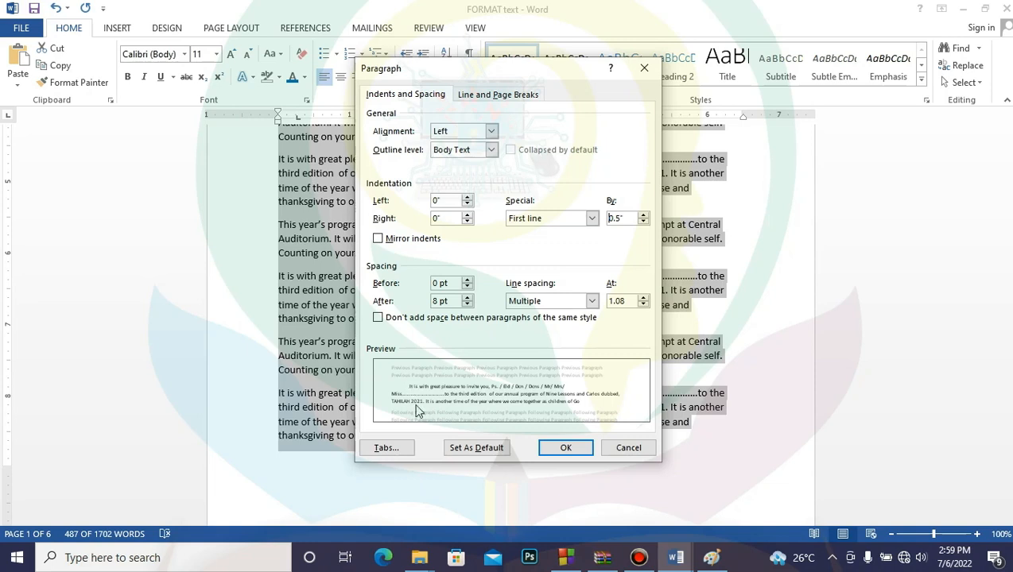
click(560, 450)
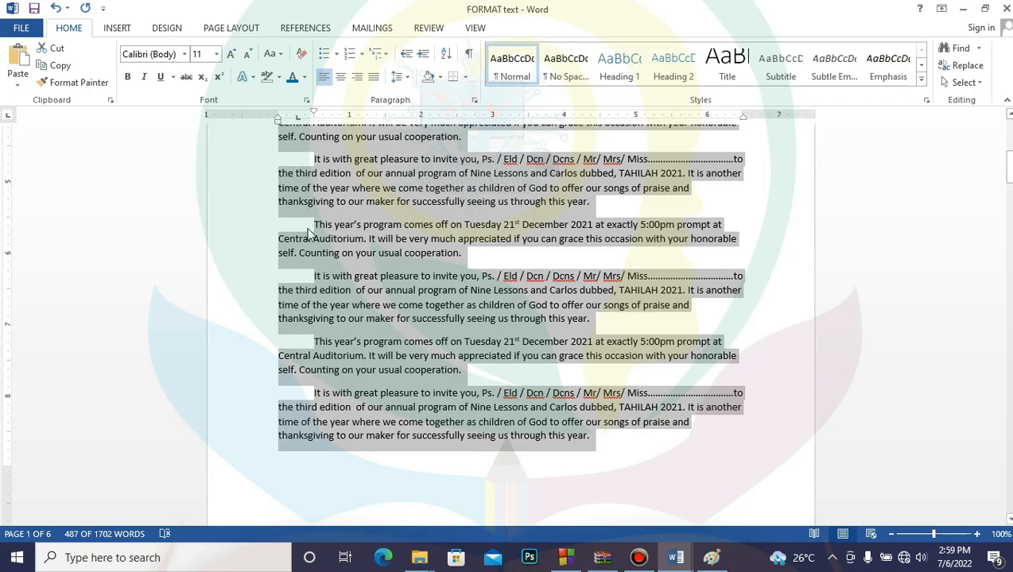
- Increase the first-line indentation of the selected paragraphs to 1" and apply it
drag(1008, 169, 1008, 155)
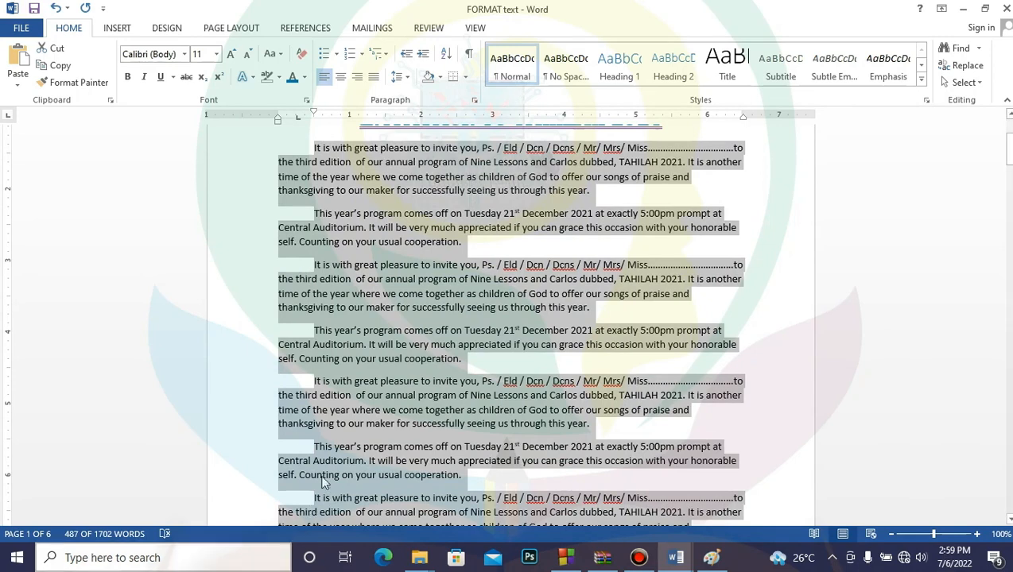
click(475, 102)
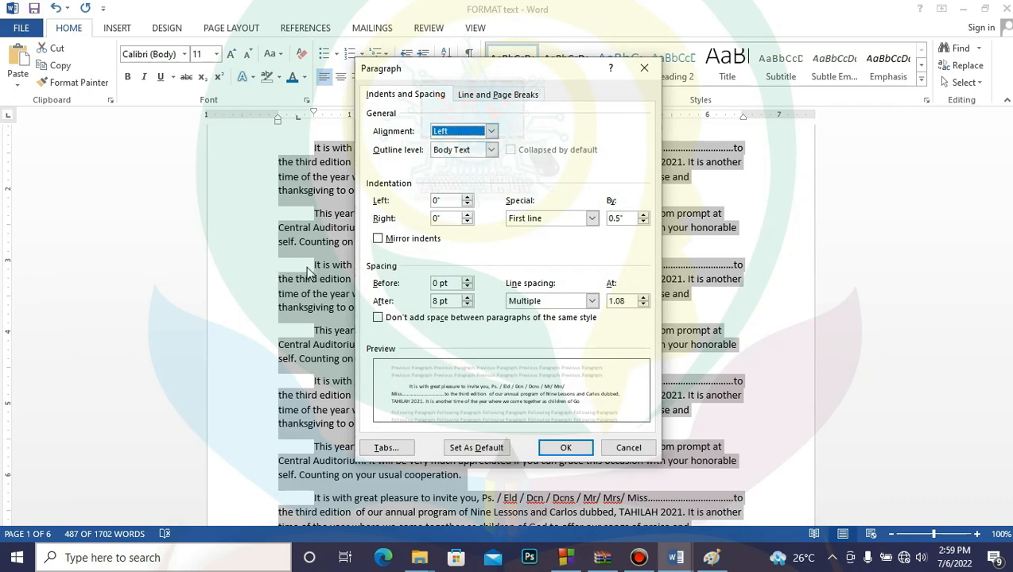
click(644, 215)
click(644, 215)
click(643, 215)
click(644, 215)
click(644, 214)
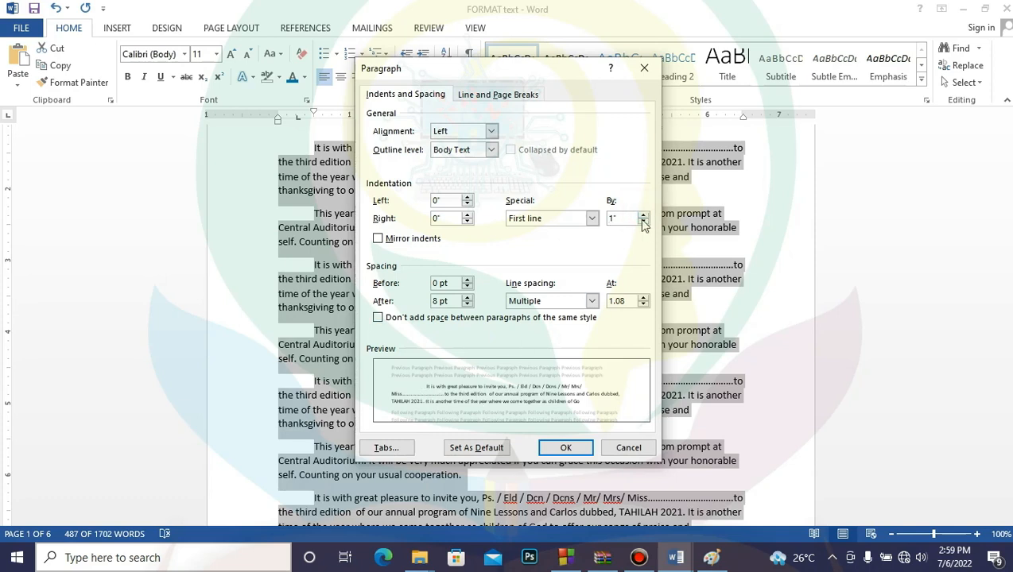
click(566, 448)
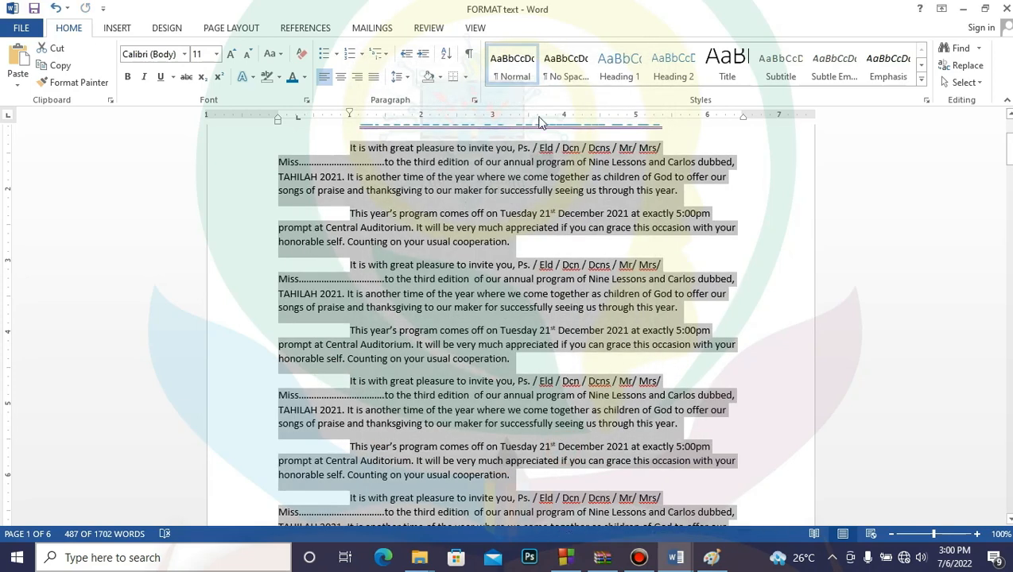
- Reduce the first-line indentation of the selected paragraphs to 0.5" and apply the change
click(474, 100)
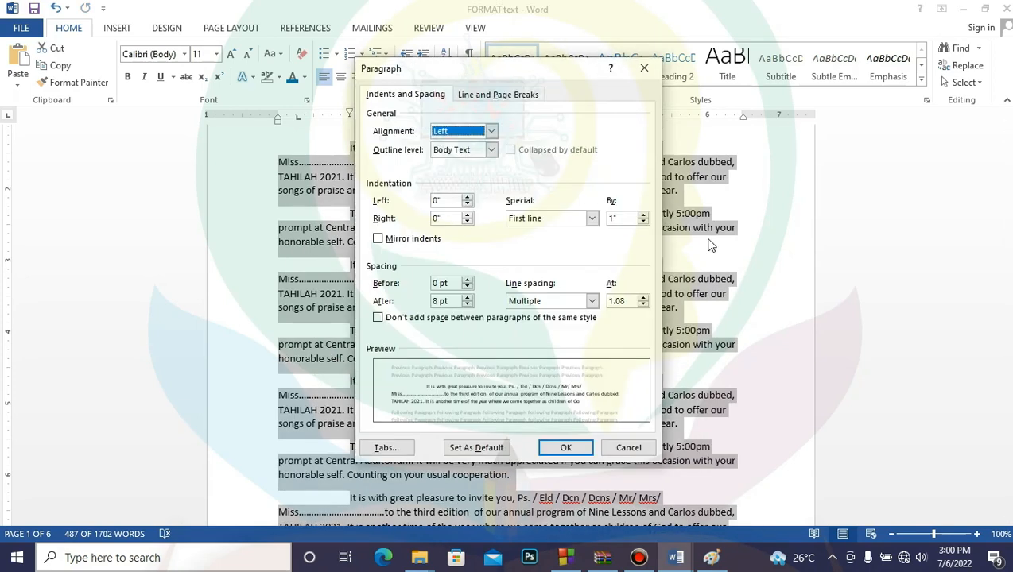
click(642, 222)
click(642, 221)
click(643, 222)
click(642, 222)
click(642, 222)
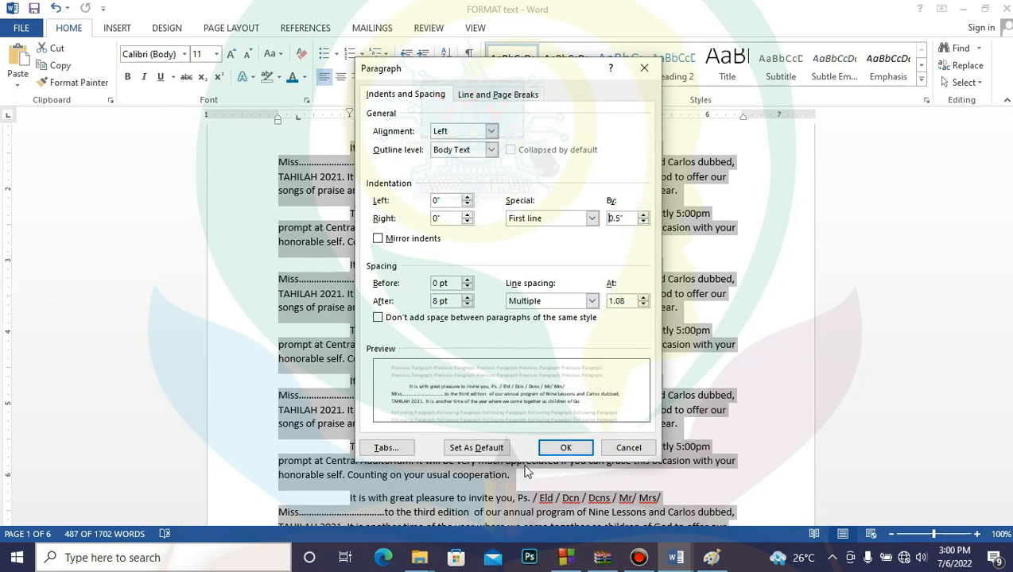
click(561, 450)
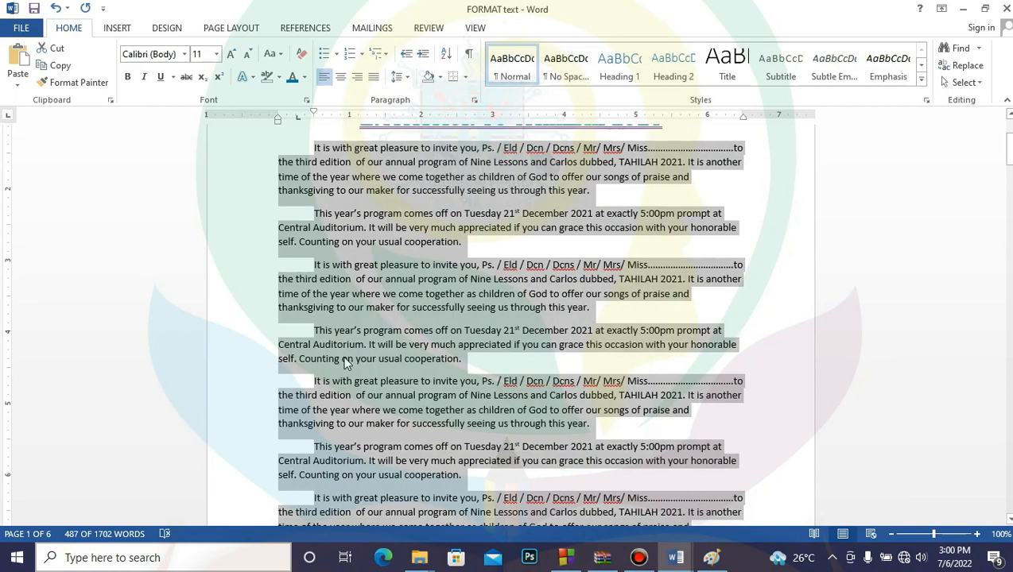
- Apply a Hanging special indentation of 0.5" to the selected paragraphs
click(475, 100)
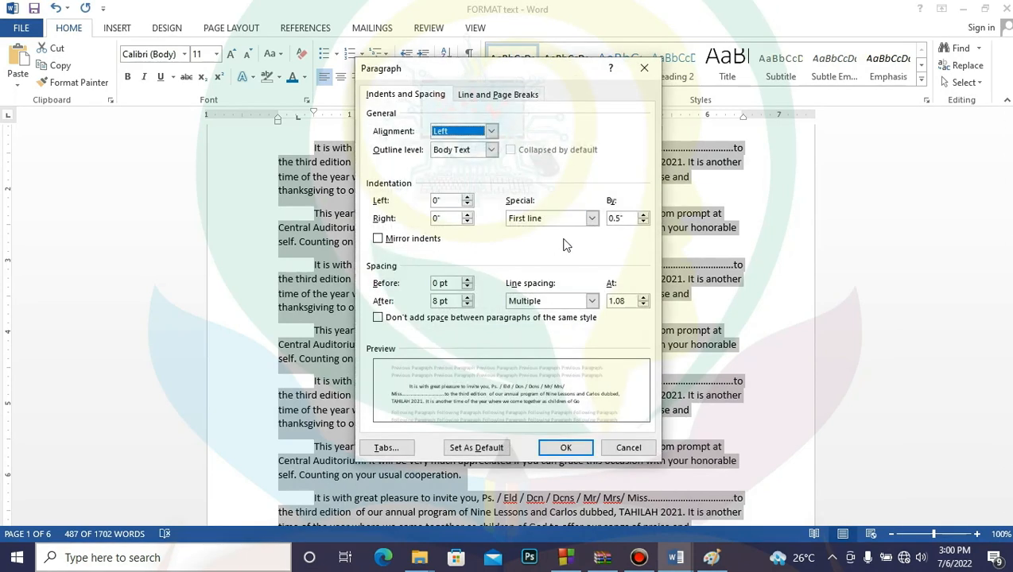
click(592, 220)
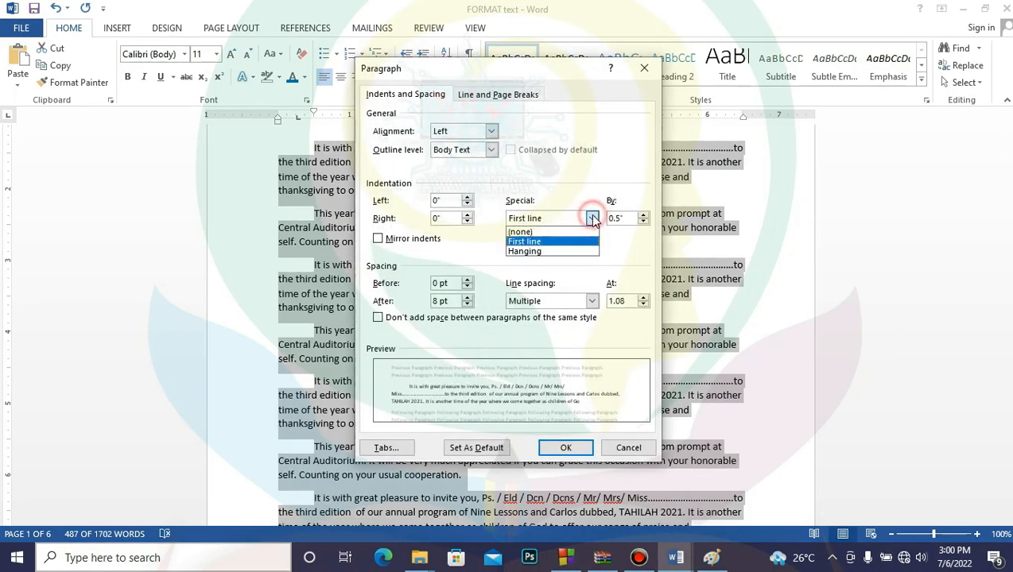
click(549, 251)
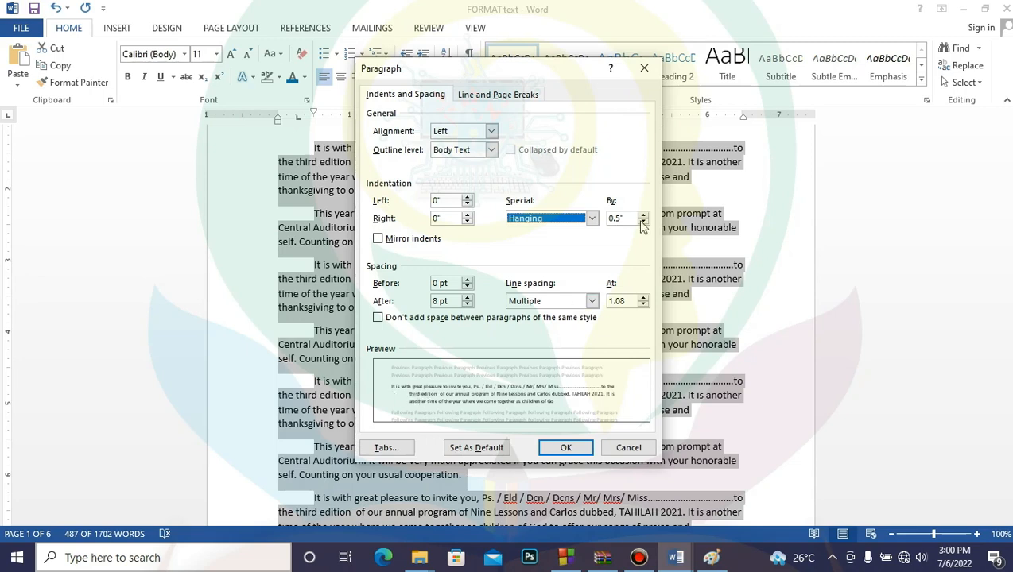
click(569, 448)
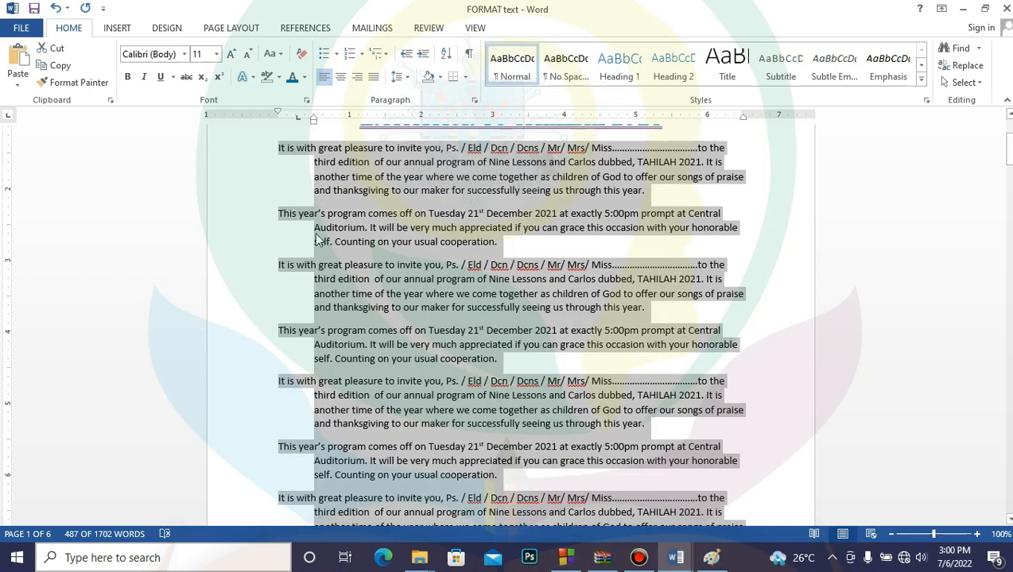
- Remove the special indentation from the selected paragraphs by setting it to (none), and apply the change
scroll(760, 195, up, 4)
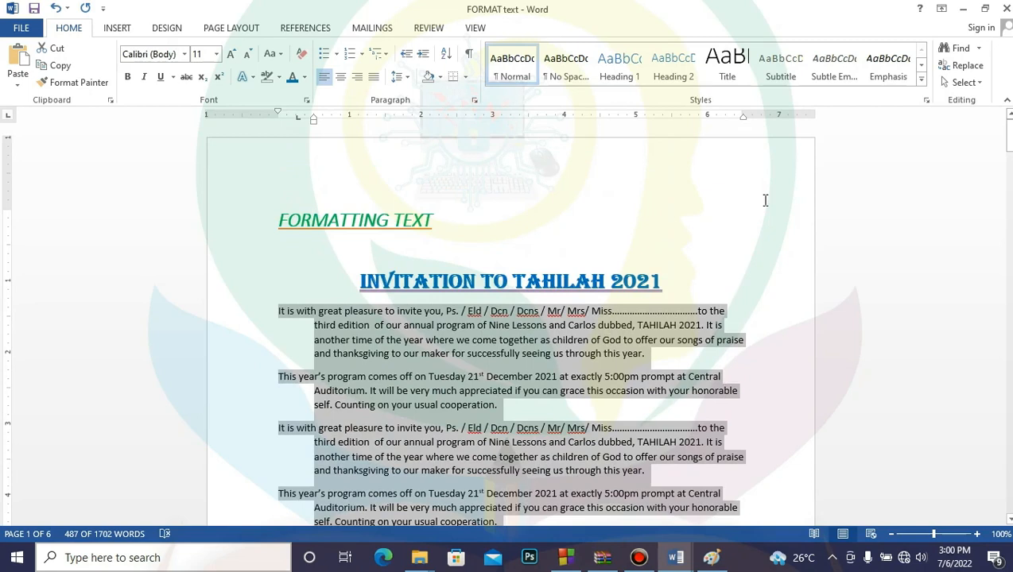
scroll(764, 201, down, 4)
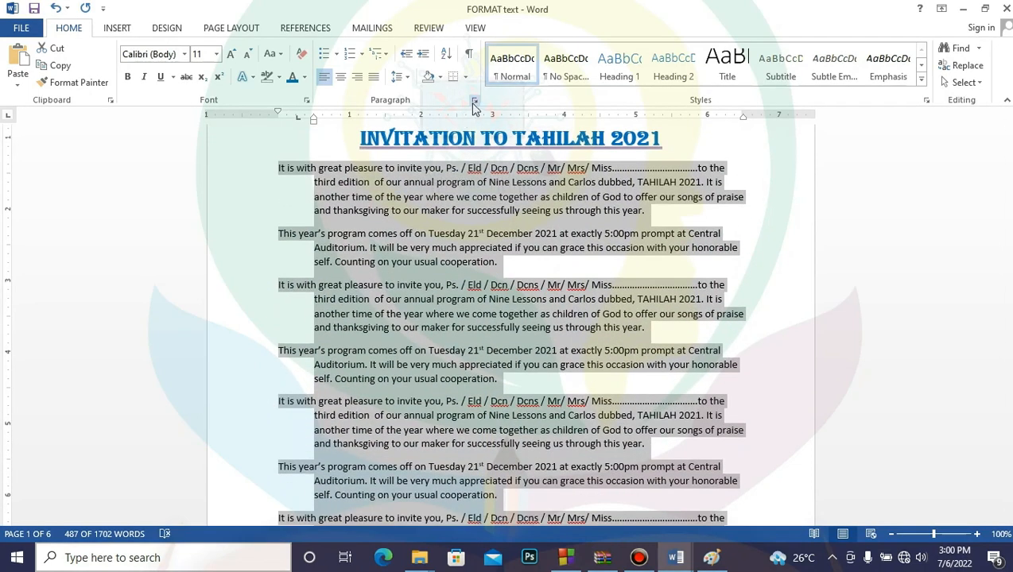
click(473, 101)
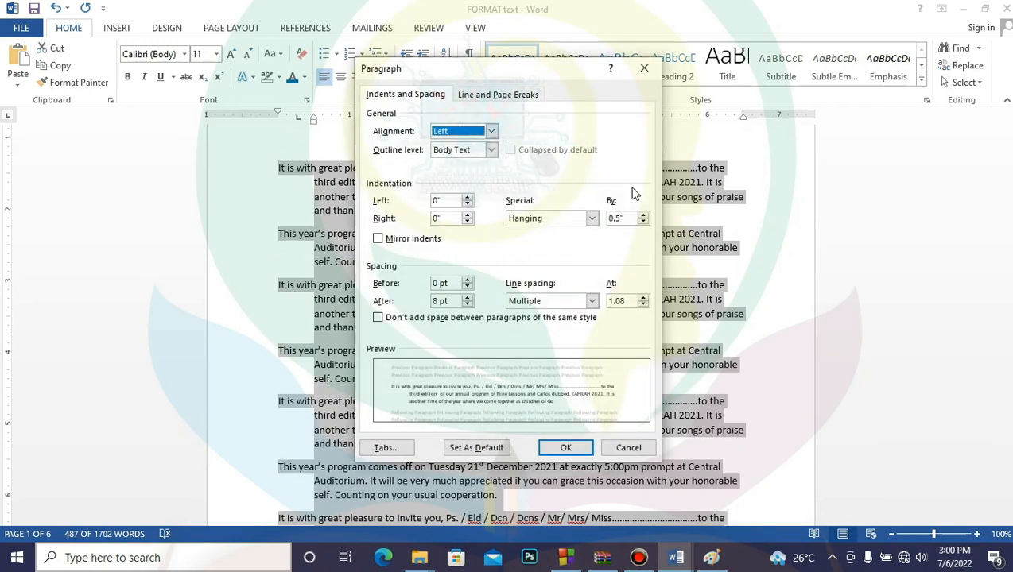
click(591, 218)
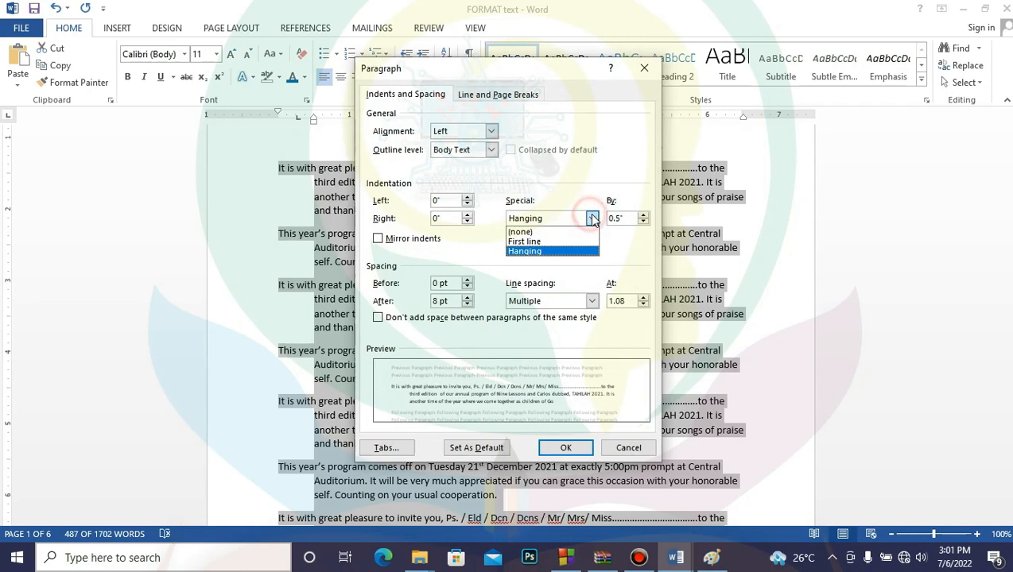
click(526, 232)
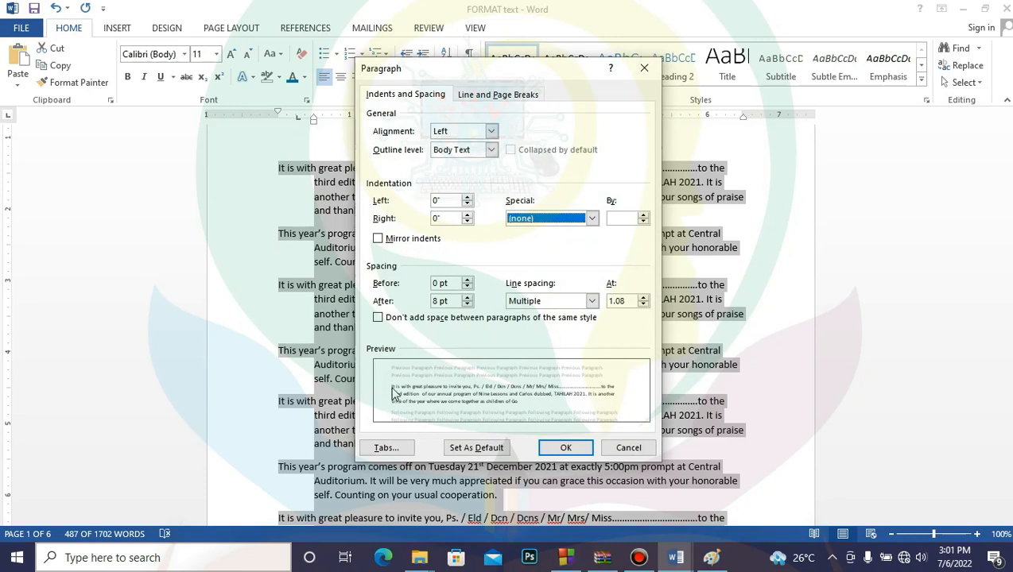
click(560, 445)
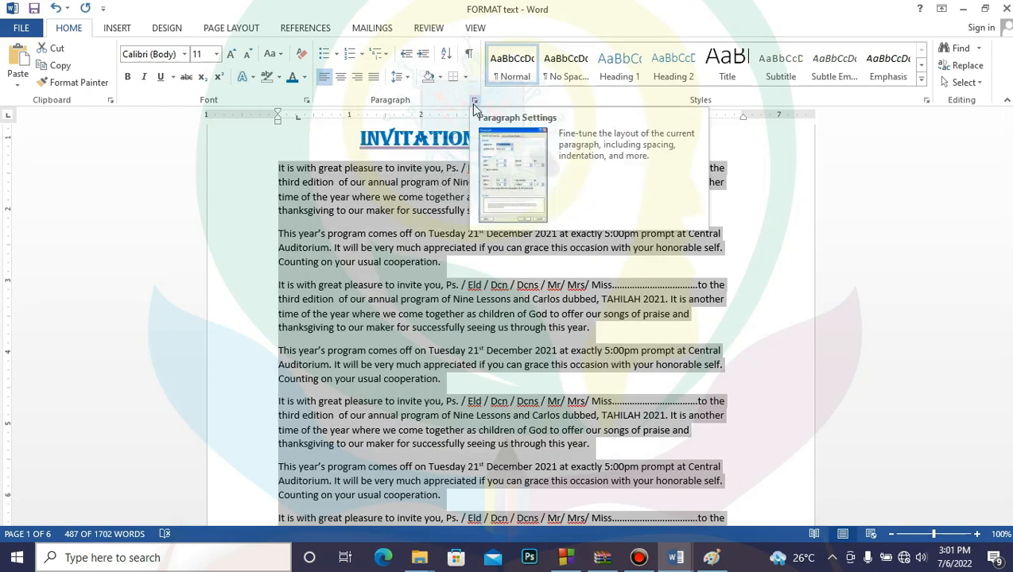
- Increase the left indent of the selected paragraphs, and decrease it back to the left margin
click(404, 56)
click(404, 55)
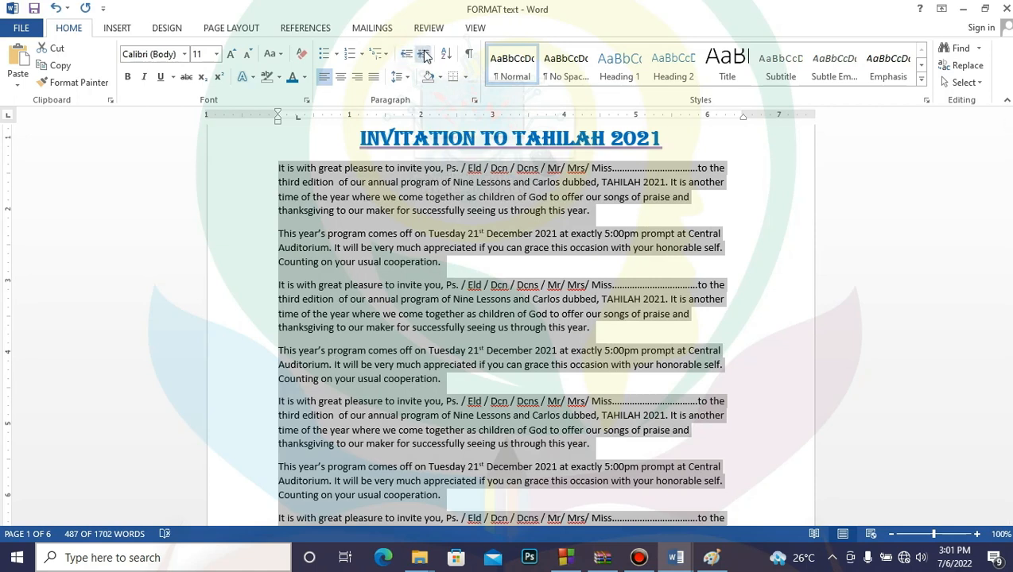
click(423, 56)
click(424, 56)
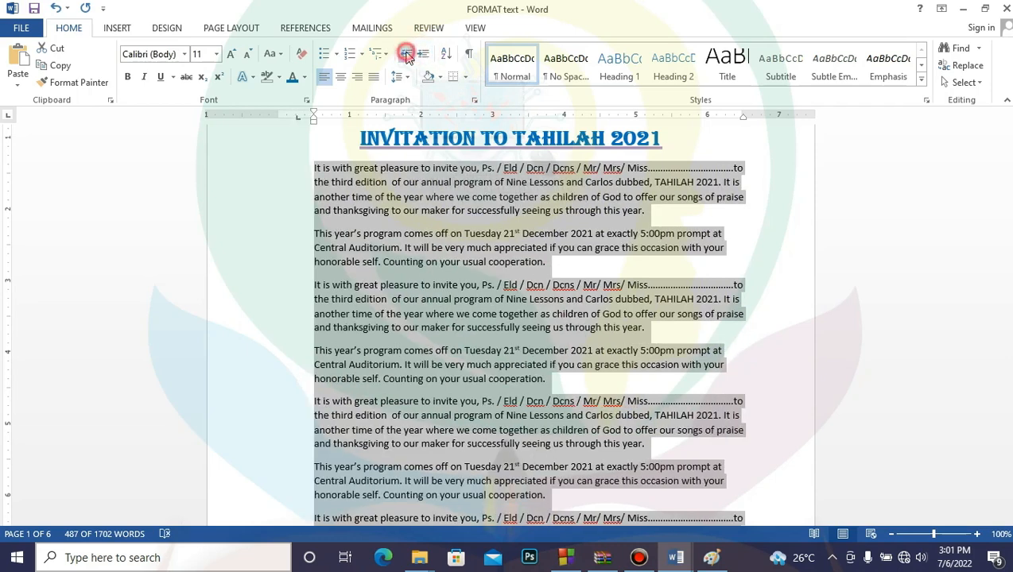
click(406, 54)
click(406, 55)
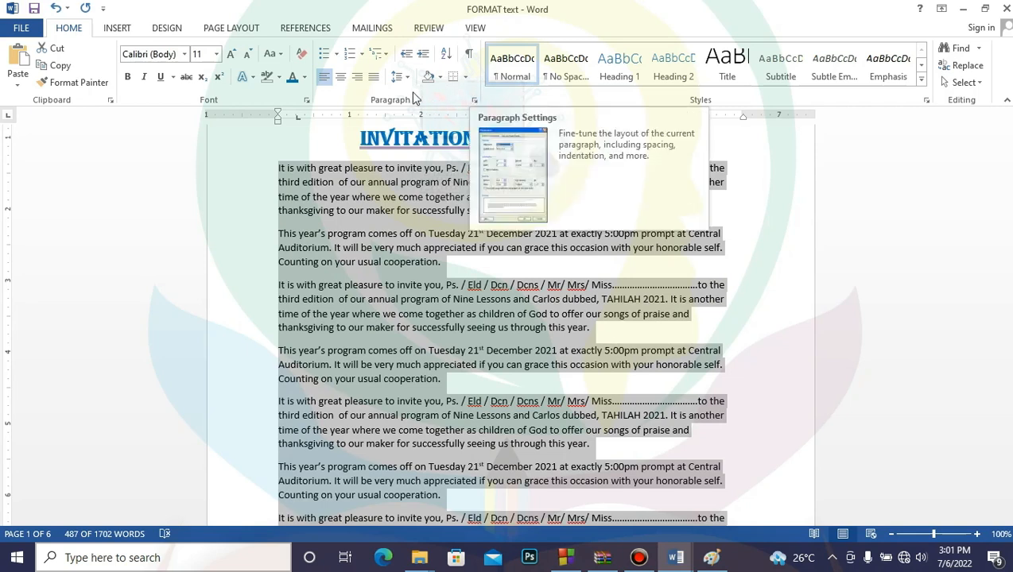
- Set the spacing after the selected paragraphs to 6 pt, trying 0 pt and 18 pt first, and apply it
click(474, 103)
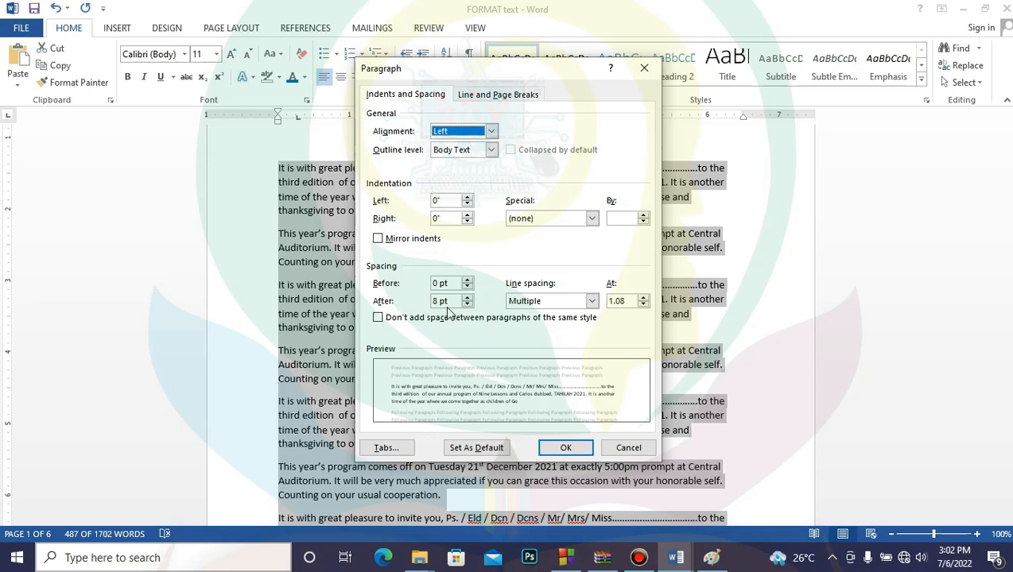
click(468, 304)
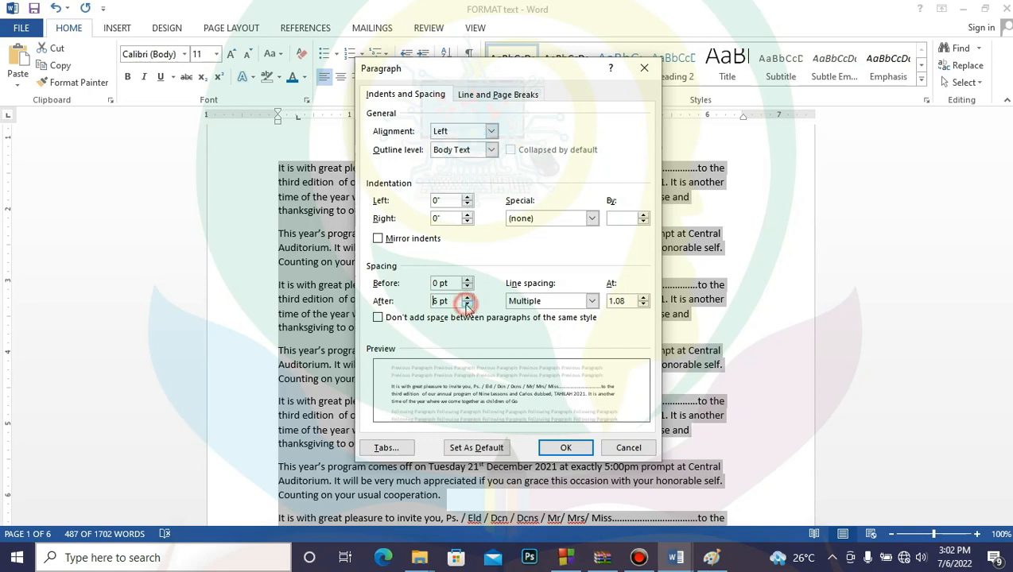
click(467, 304)
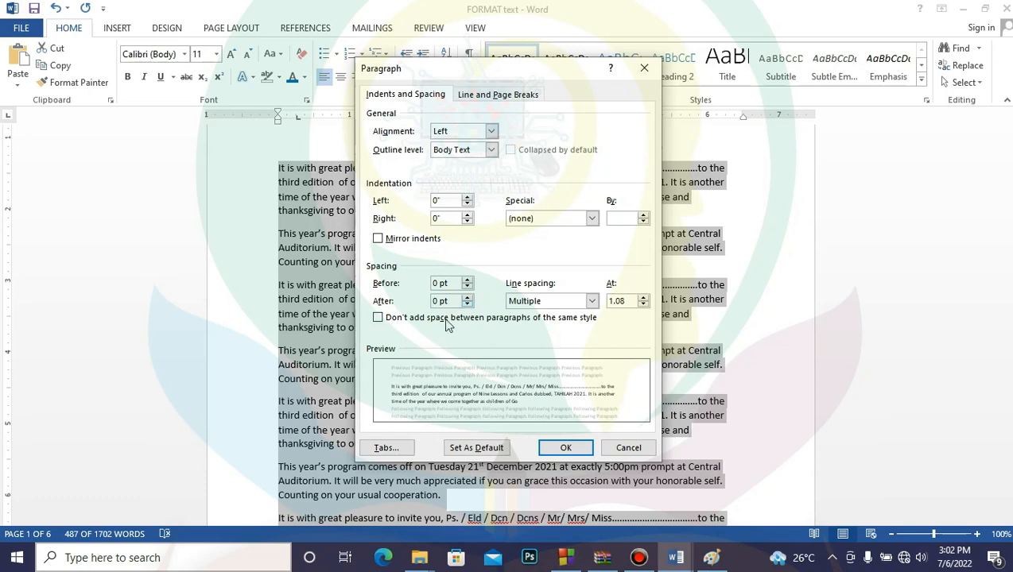
click(467, 296)
click(467, 296)
click(466, 296)
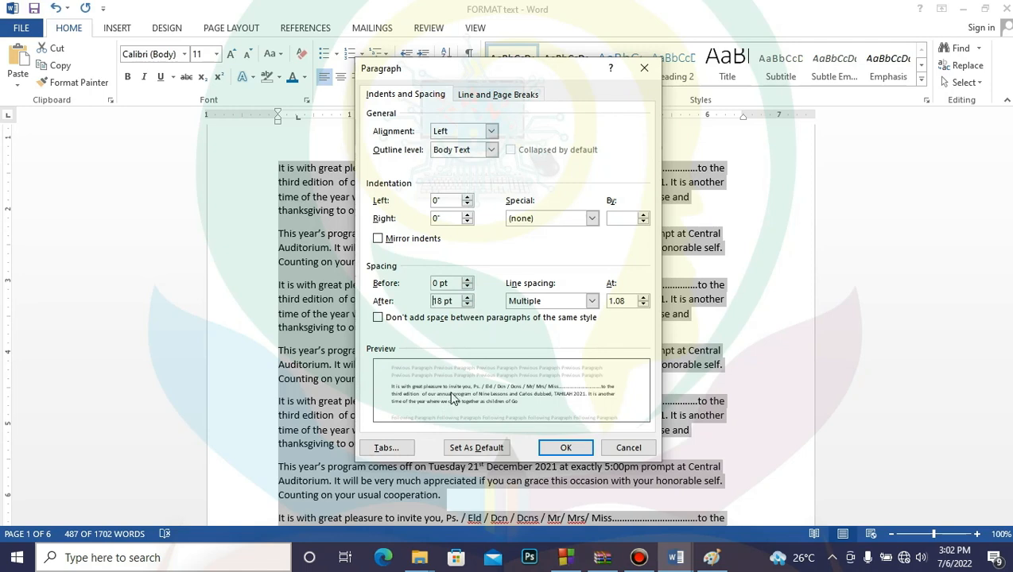
click(468, 305)
click(467, 305)
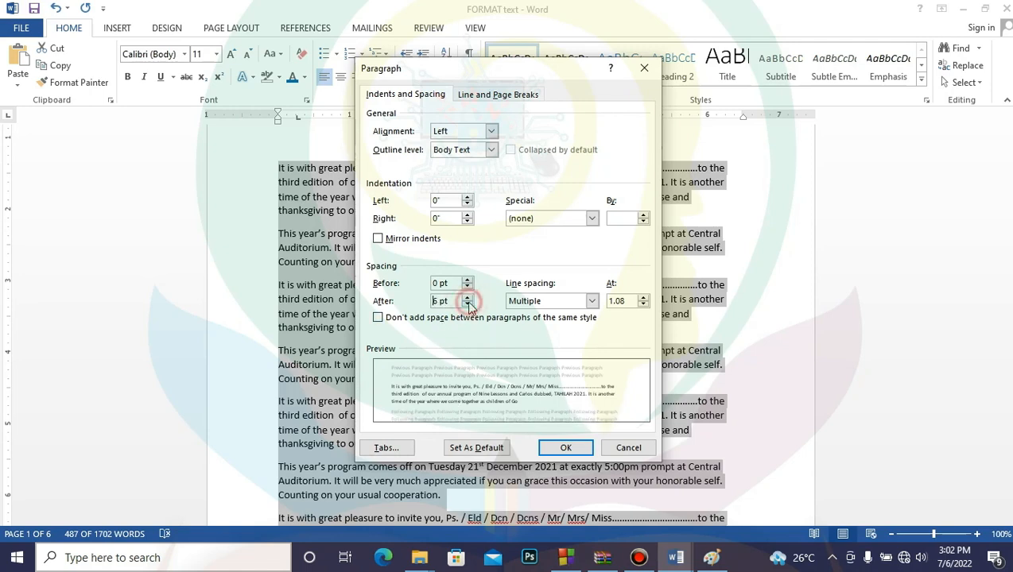
click(568, 447)
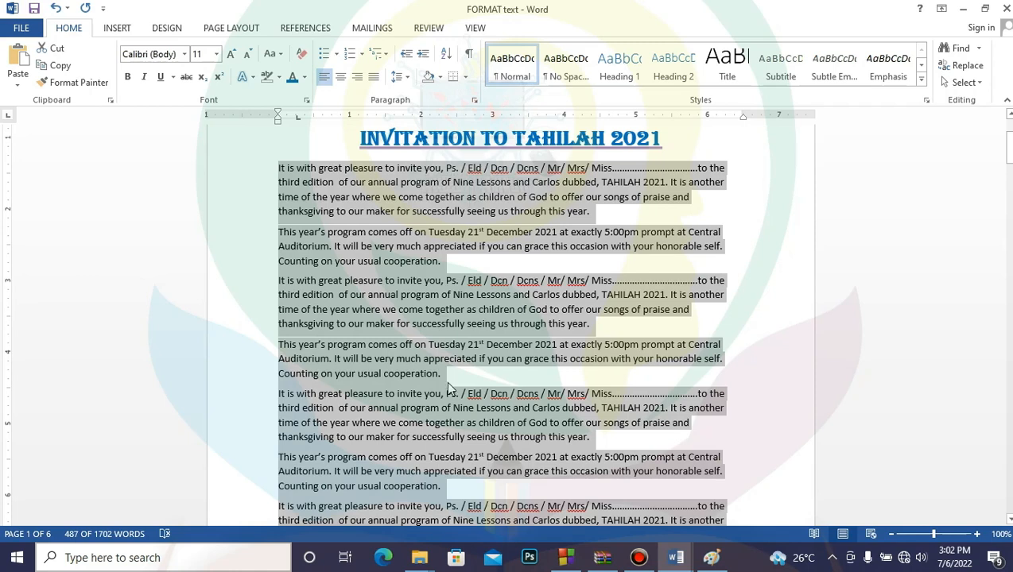
- Set the paragraph spacing to 18 pt before and 0 pt after, and apply it to the selected paragraphs
click(476, 100)
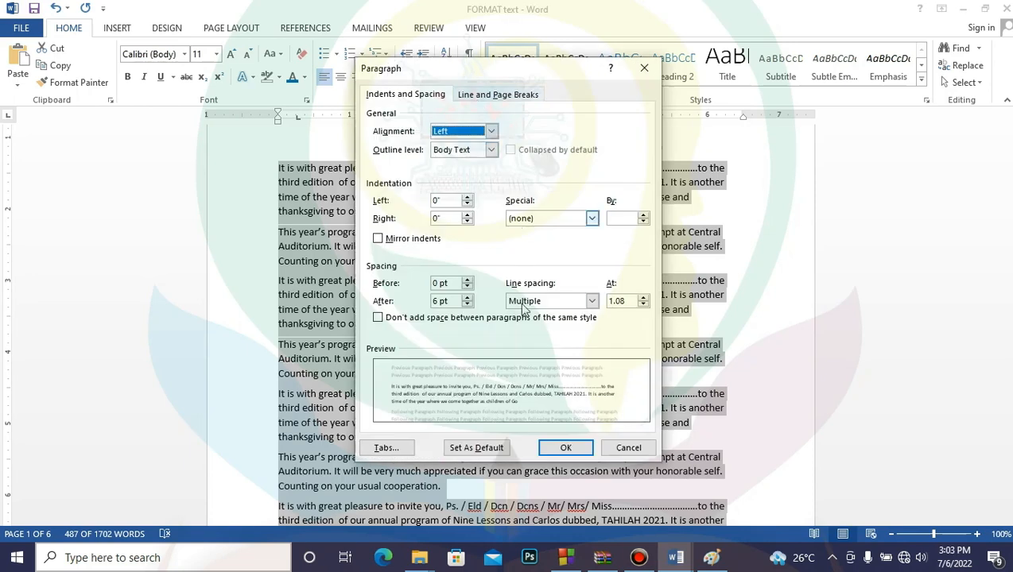
click(467, 304)
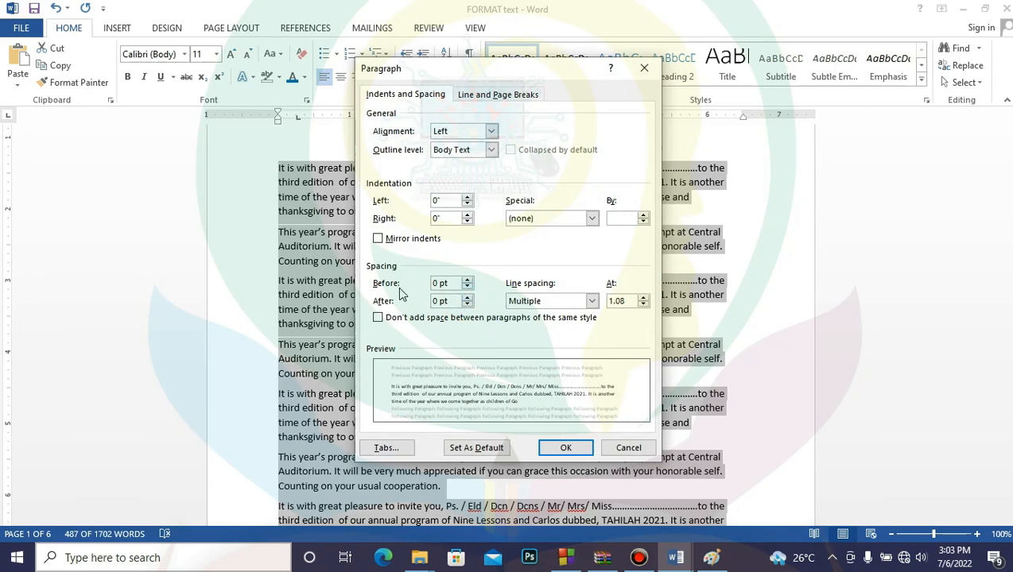
click(467, 280)
click(467, 280)
click(467, 280)
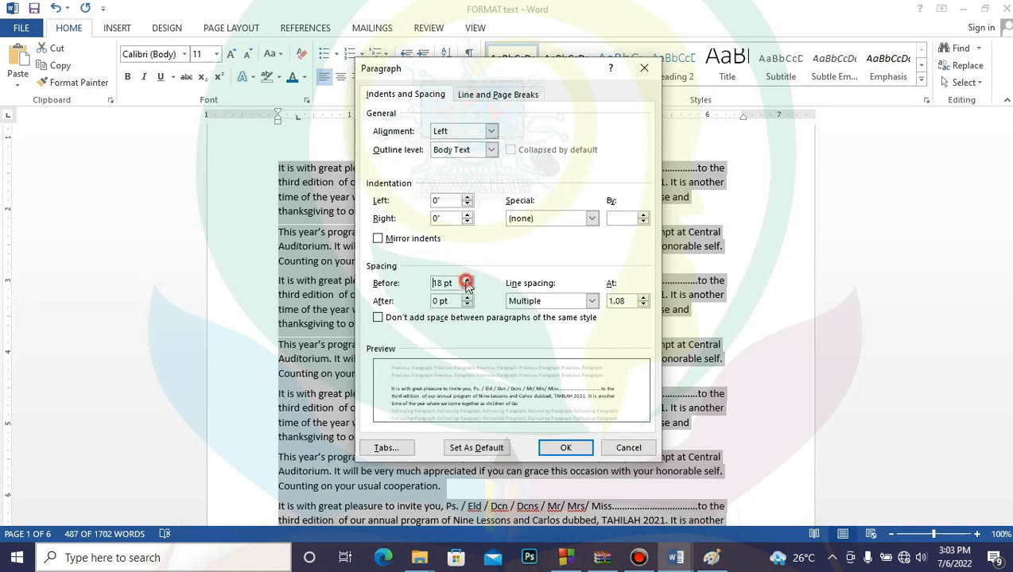
click(556, 448)
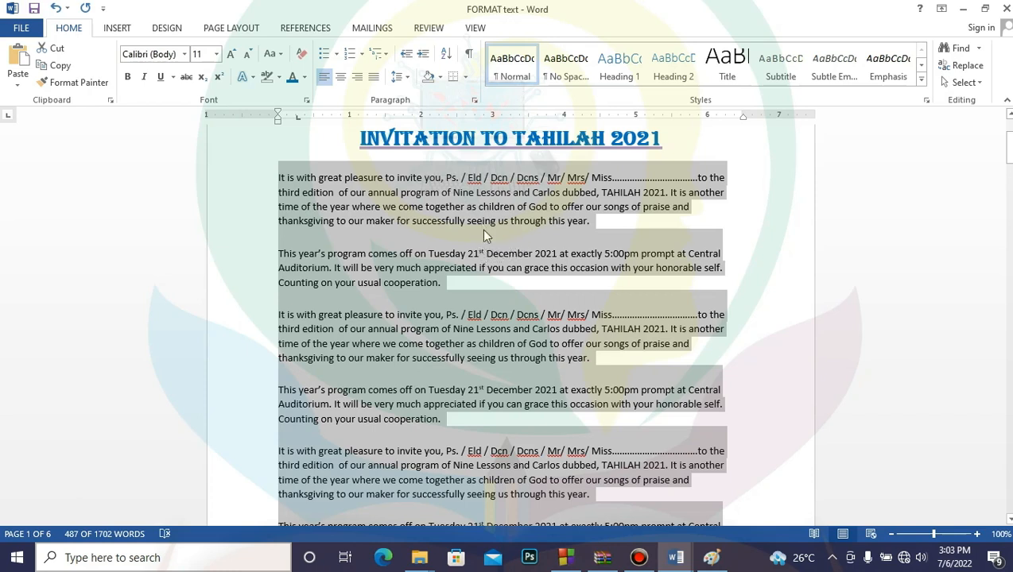
- Reset the spacing before the selected paragraphs to 0 pt and apply the change
click(474, 100)
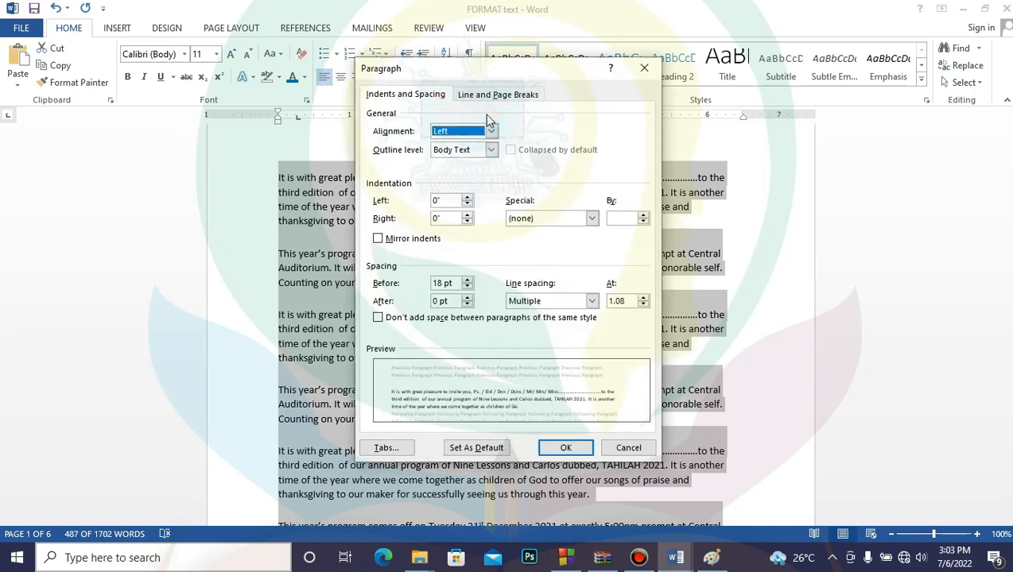
click(466, 287)
click(467, 287)
click(467, 287)
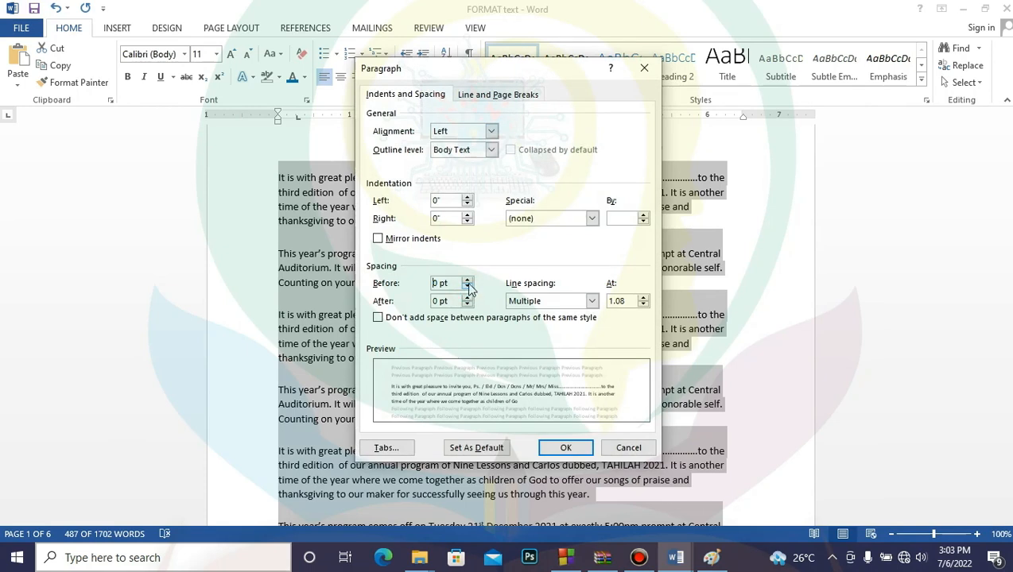
click(568, 447)
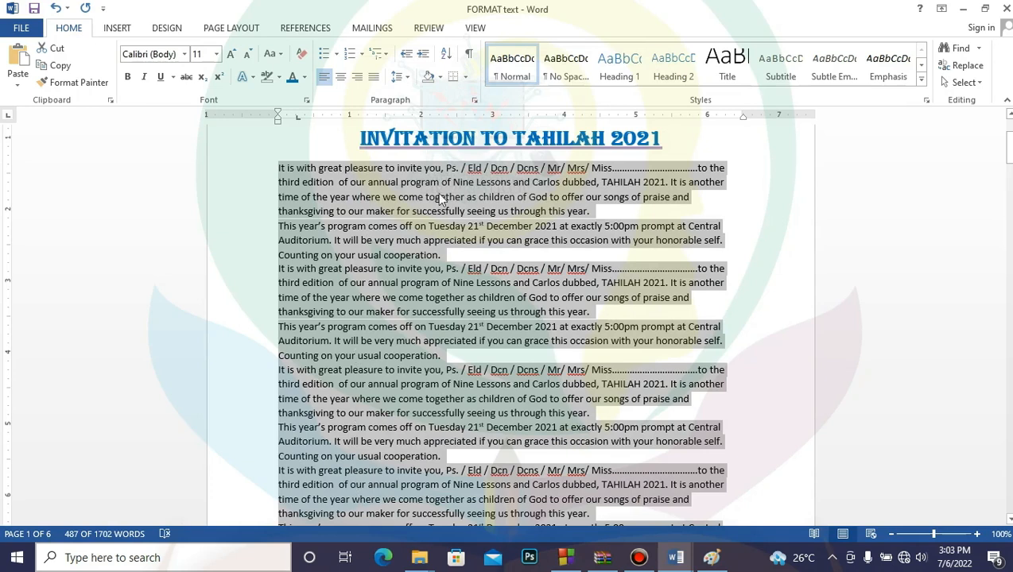
- Set the spacing after the selected paragraphs to 6 pt and apply the change
click(474, 100)
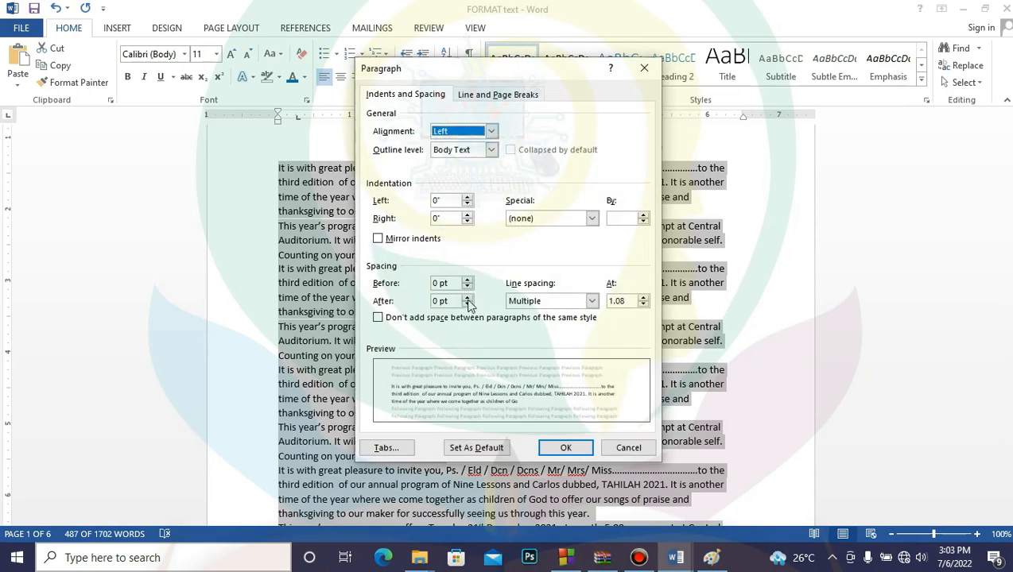
click(468, 301)
click(569, 447)
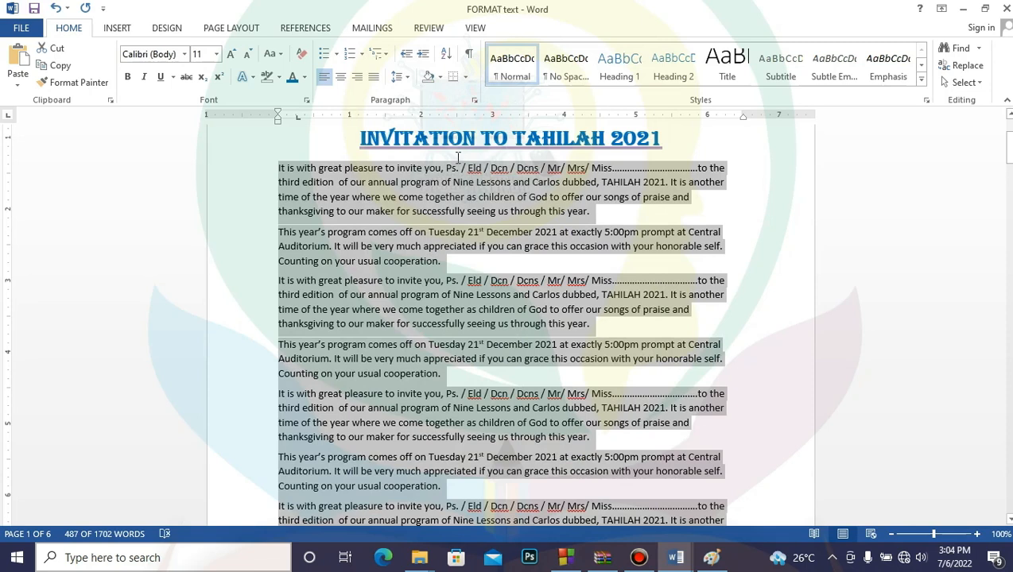
- Change the line spacing of the selected paragraphs to Single and apply it
click(474, 99)
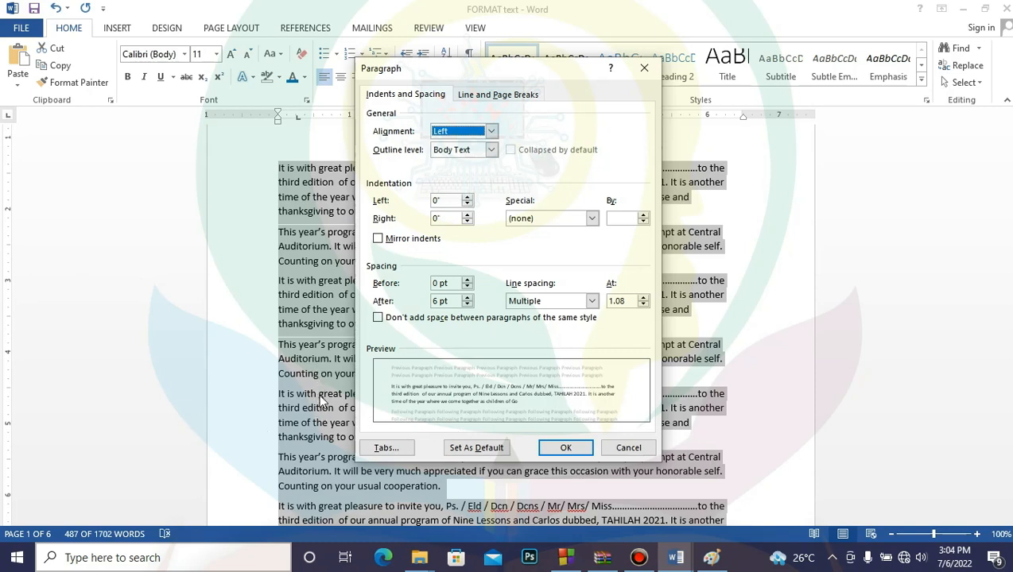
click(593, 301)
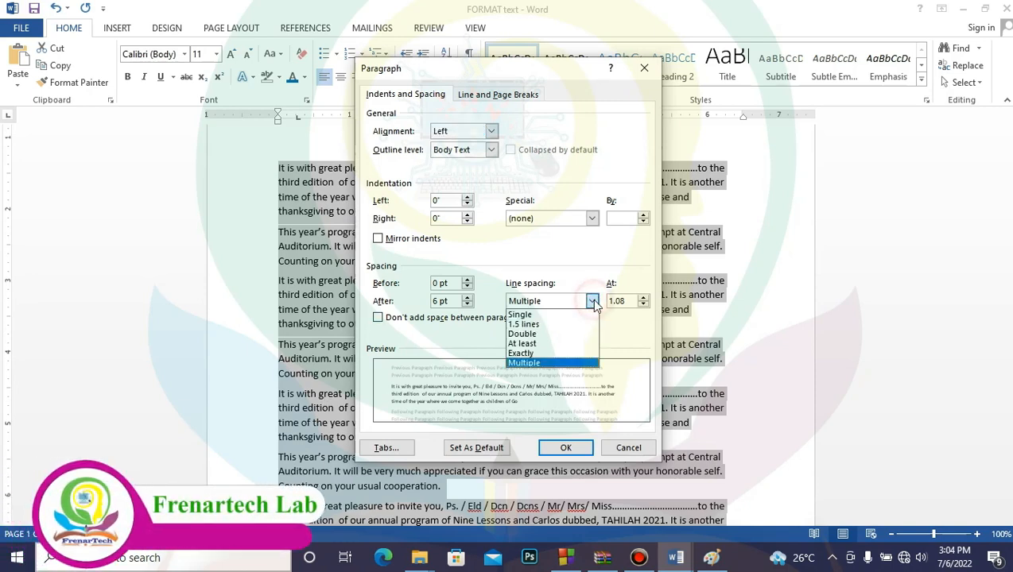
click(570, 317)
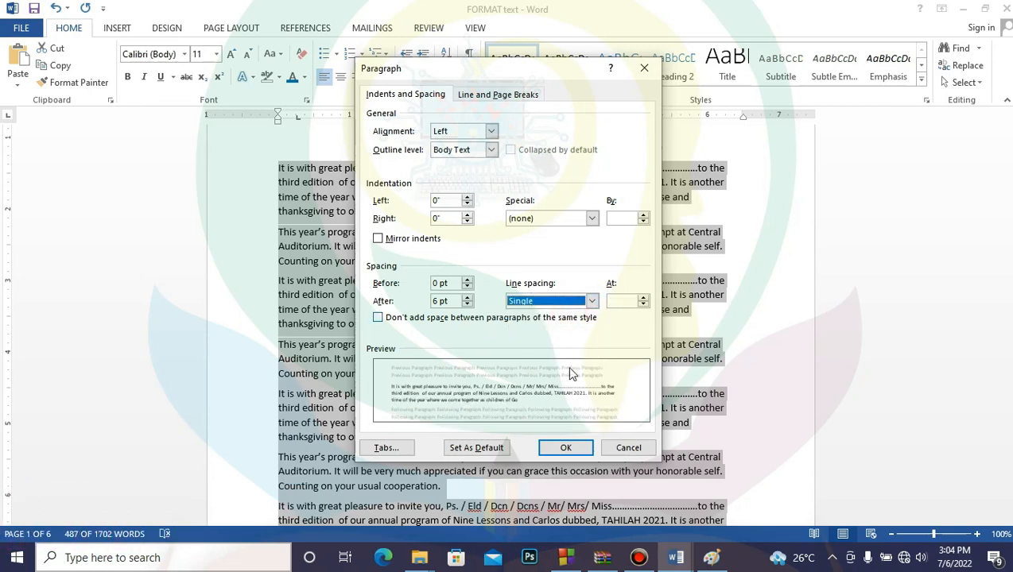
click(565, 448)
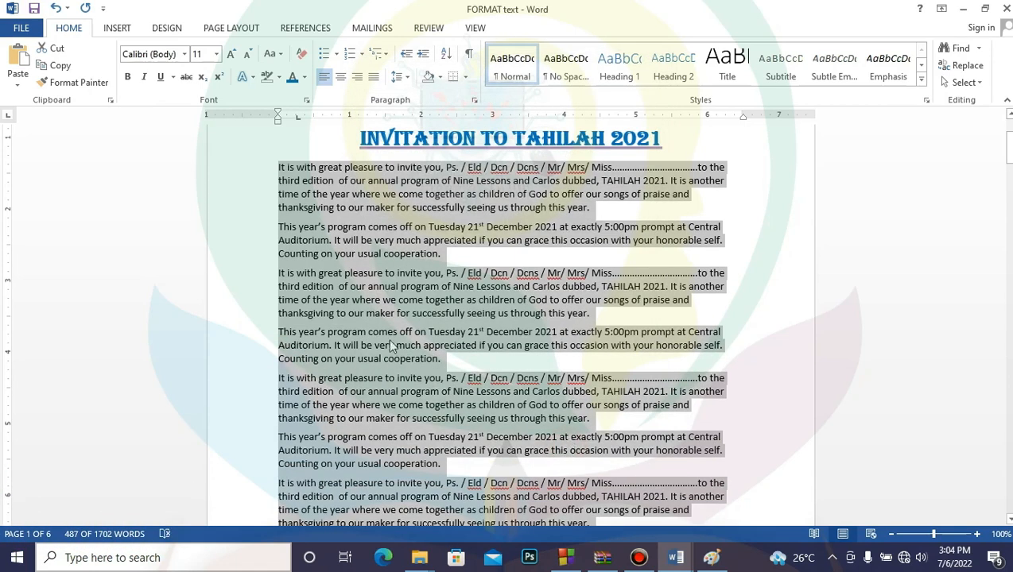
- Set the line spacing of the selected paragraphs to 1.5 lines and apply it
click(474, 99)
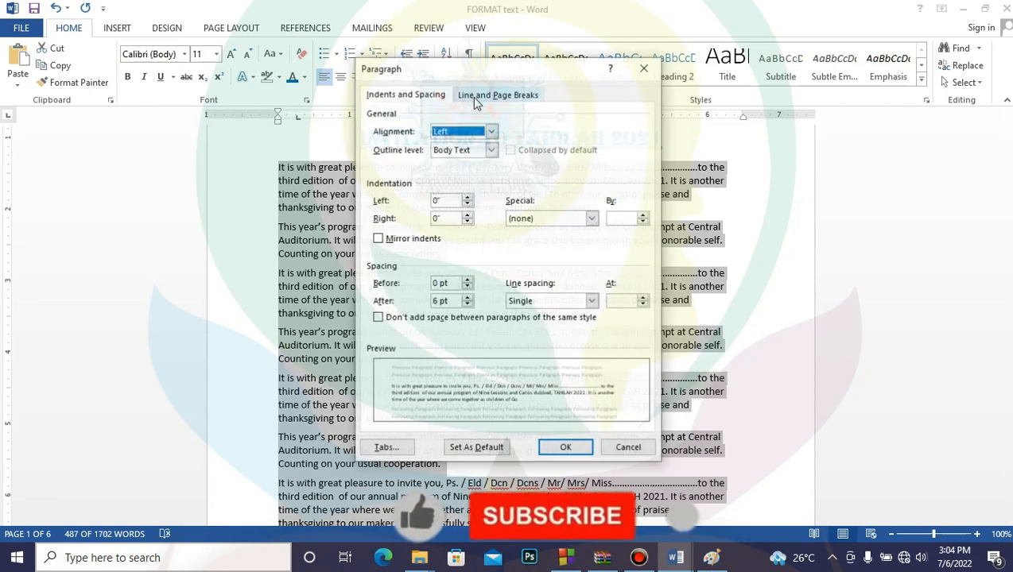
click(592, 301)
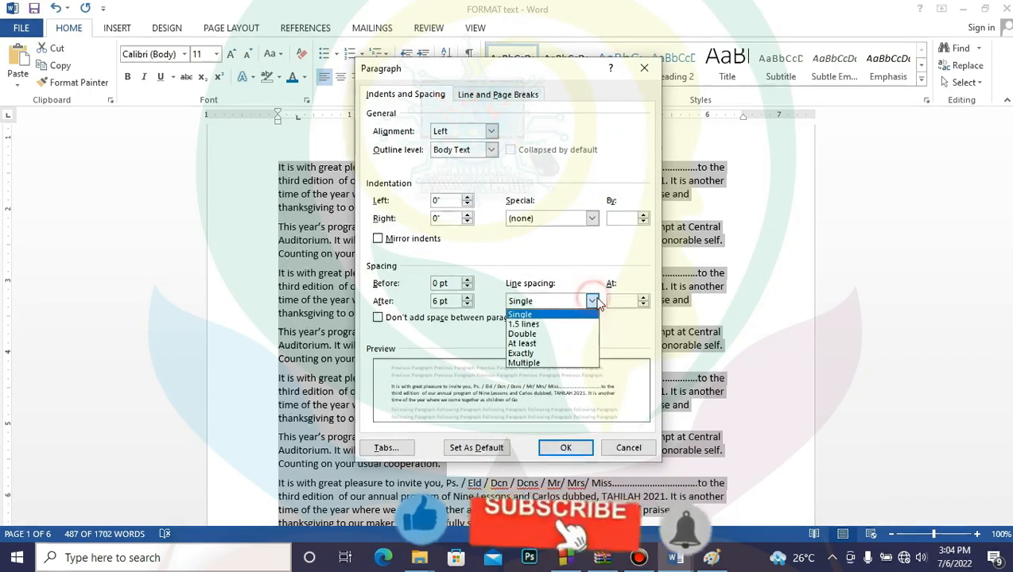
click(542, 326)
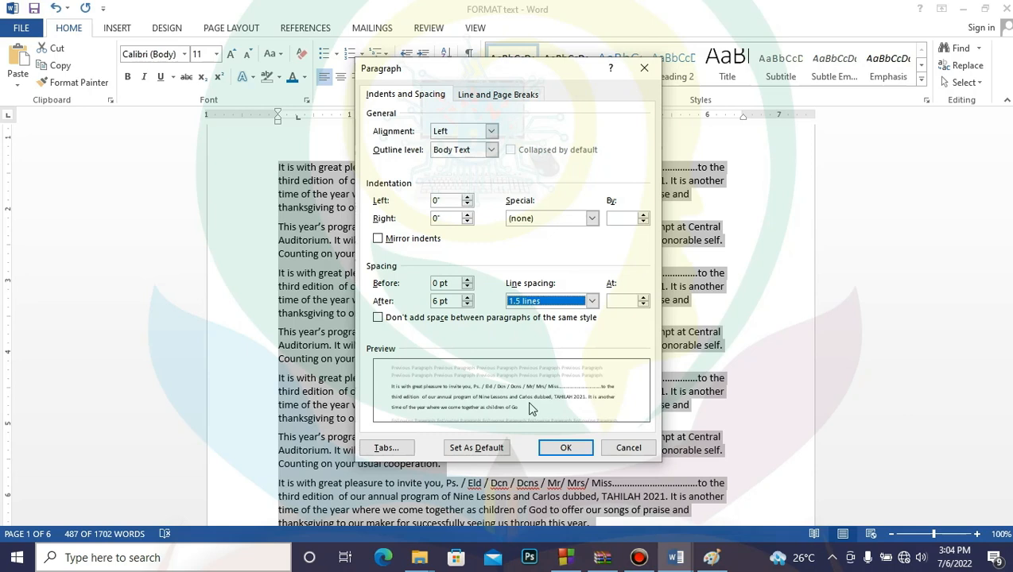
click(564, 450)
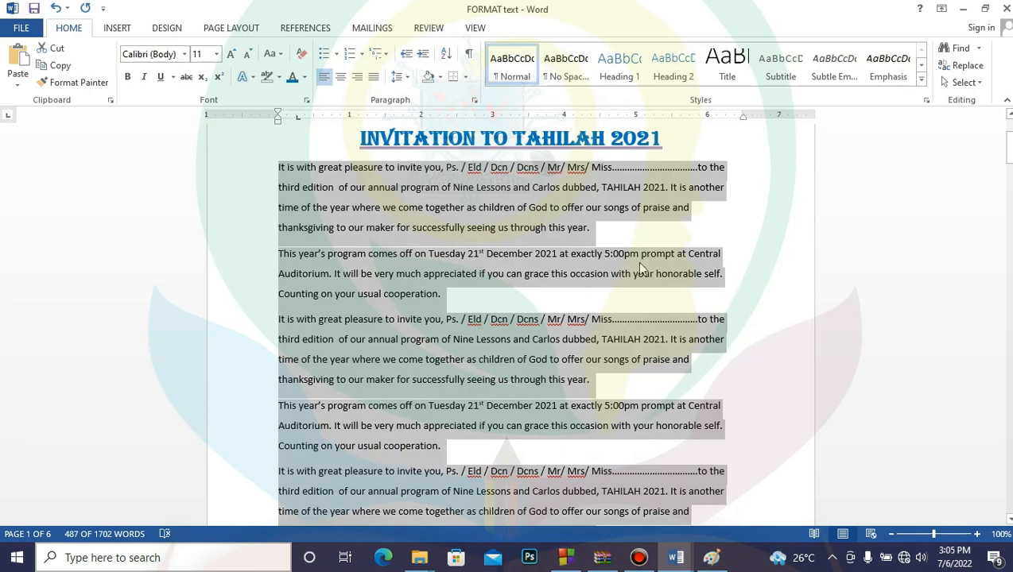
- Return the selected paragraphs to Single line spacing and apply the change
click(474, 99)
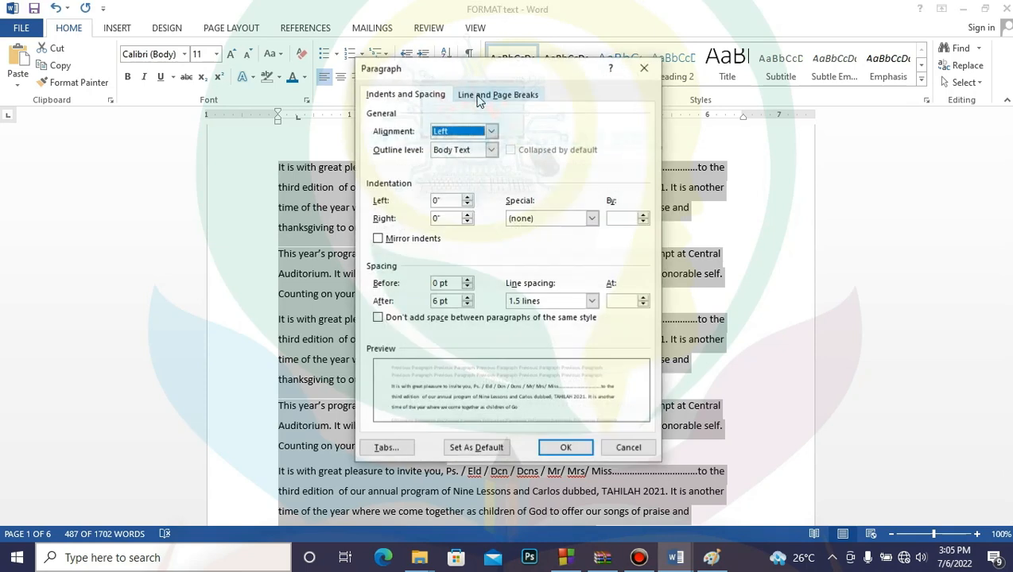
click(591, 301)
click(536, 314)
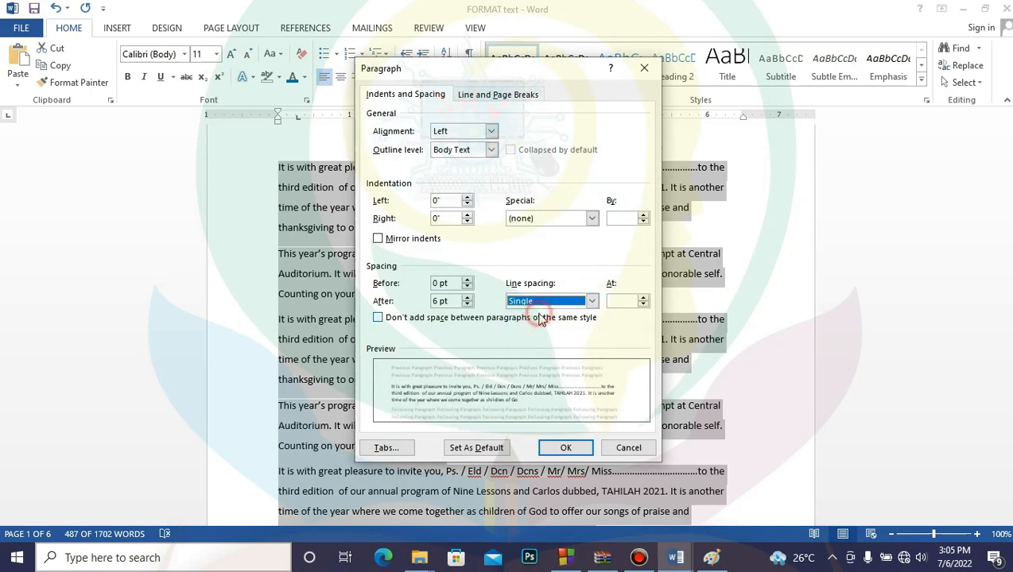
click(571, 447)
- Set the line spacing of the selected paragraphs to Double and apply it
click(474, 100)
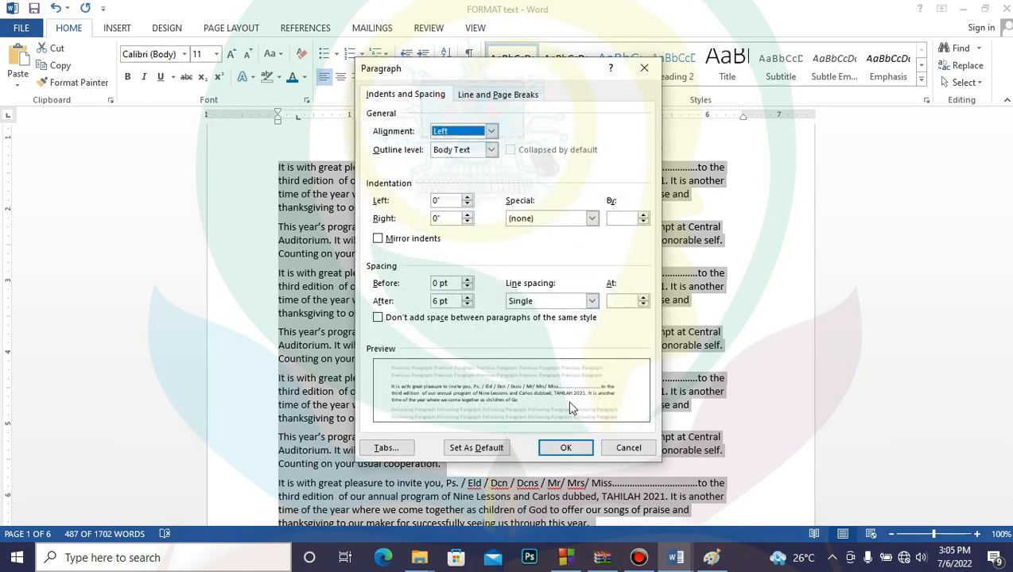
click(592, 300)
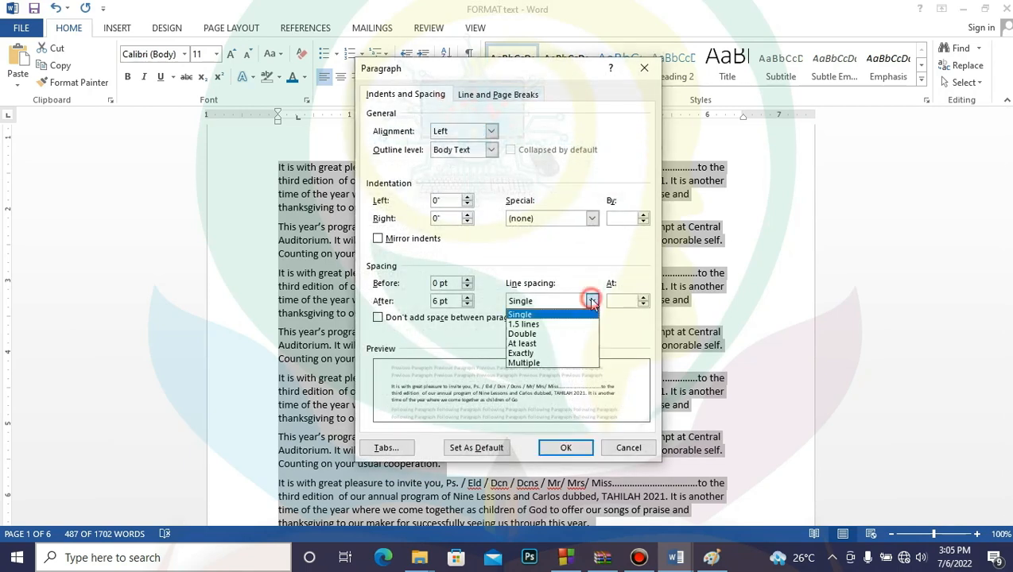
click(544, 336)
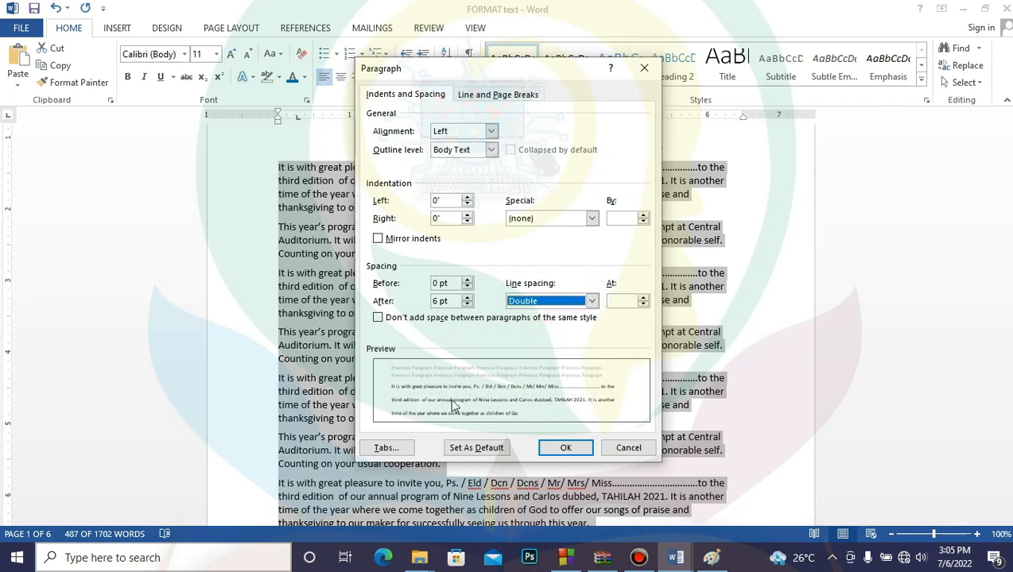
click(567, 449)
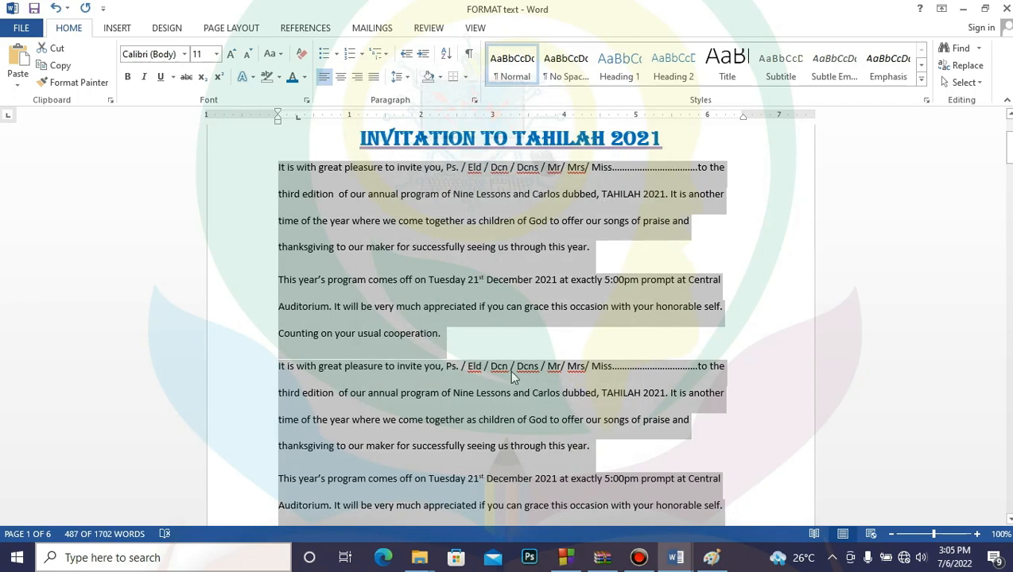
- Change the line spacing of the selected paragraphs to At least 12 pt and apply it
click(474, 101)
click(591, 302)
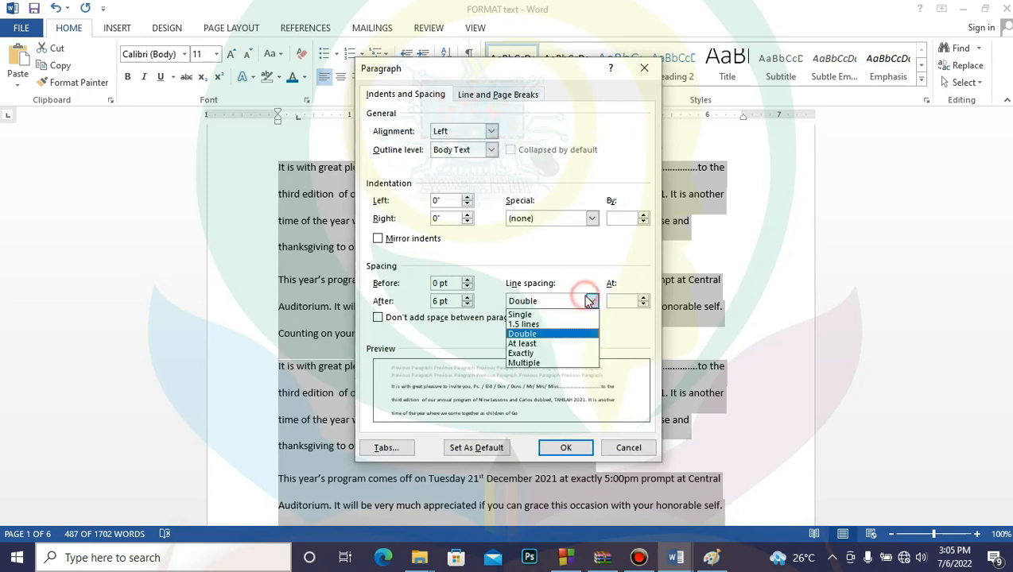
click(570, 345)
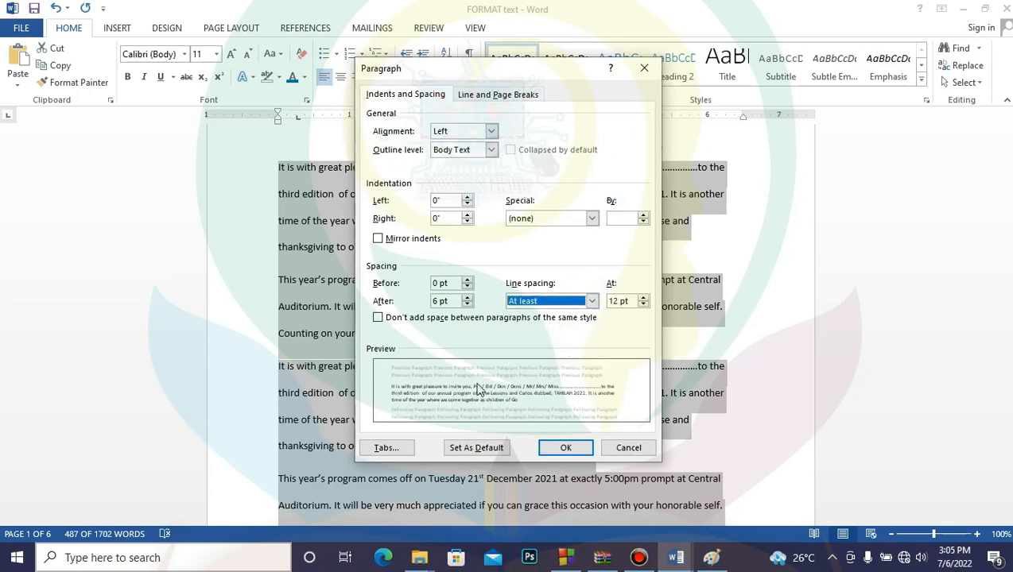
click(572, 448)
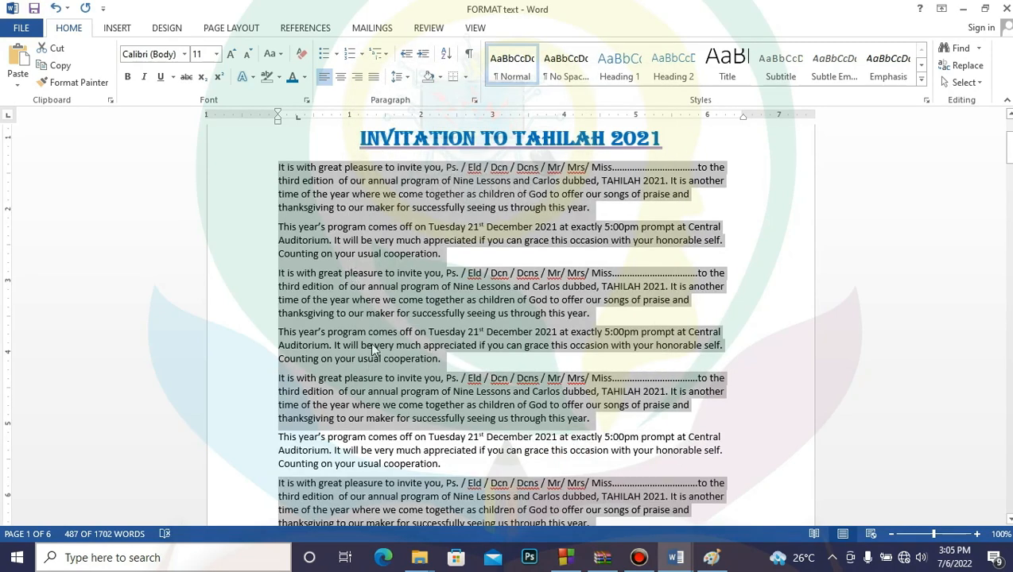
- Change the line spacing of the selected paragraphs to Exactly 12 pt and apply it
click(474, 102)
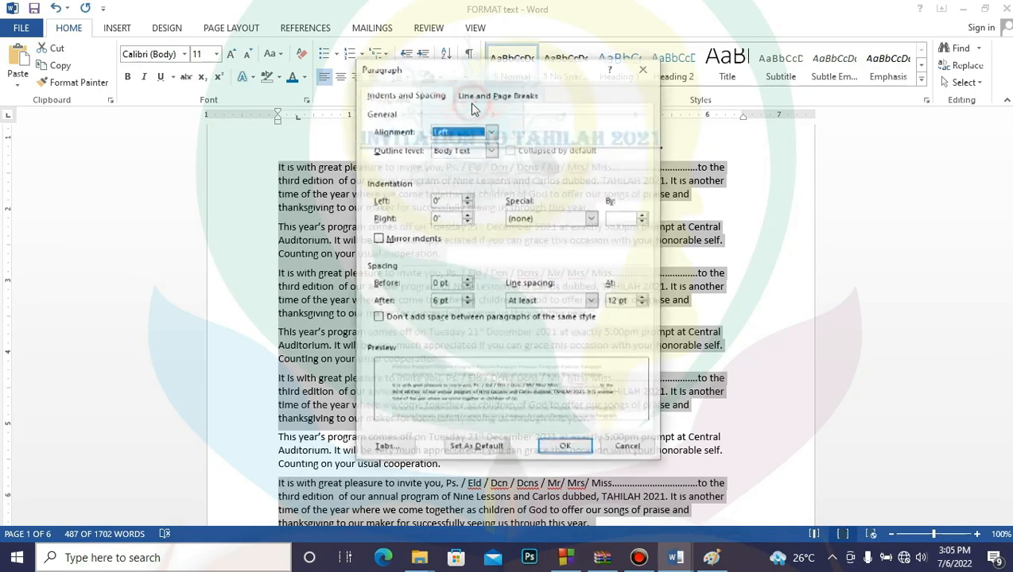
click(591, 302)
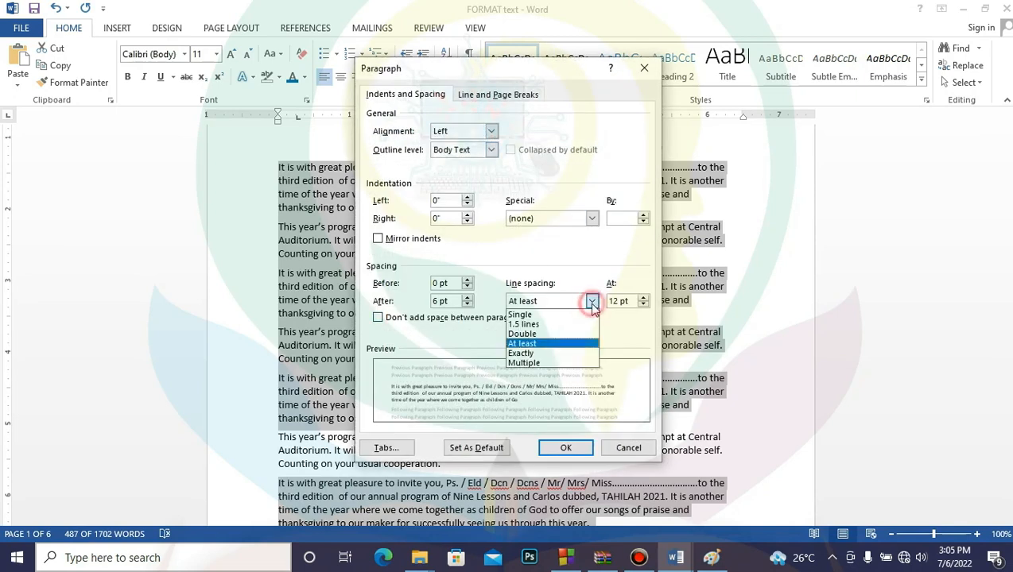
click(523, 353)
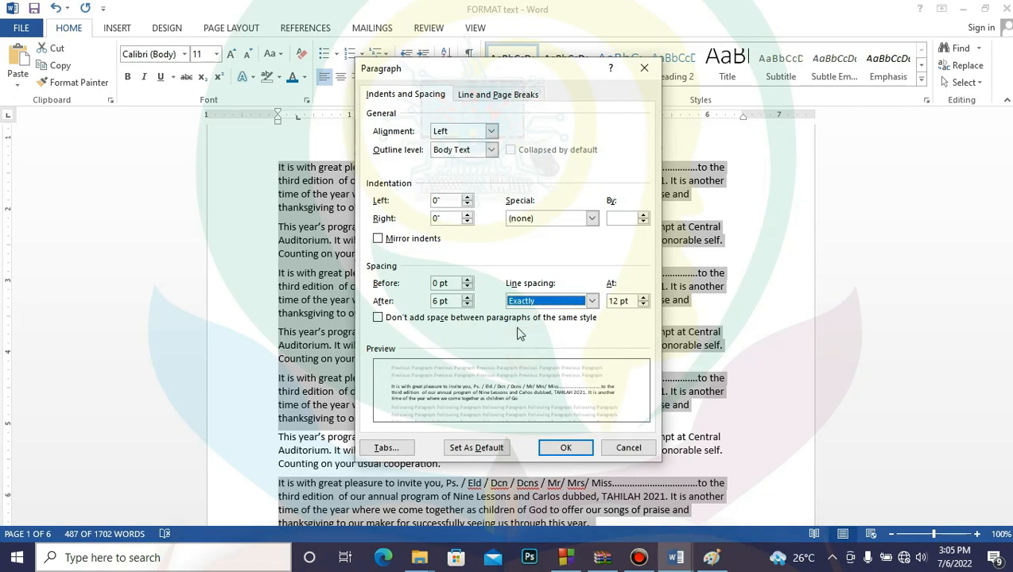
click(591, 302)
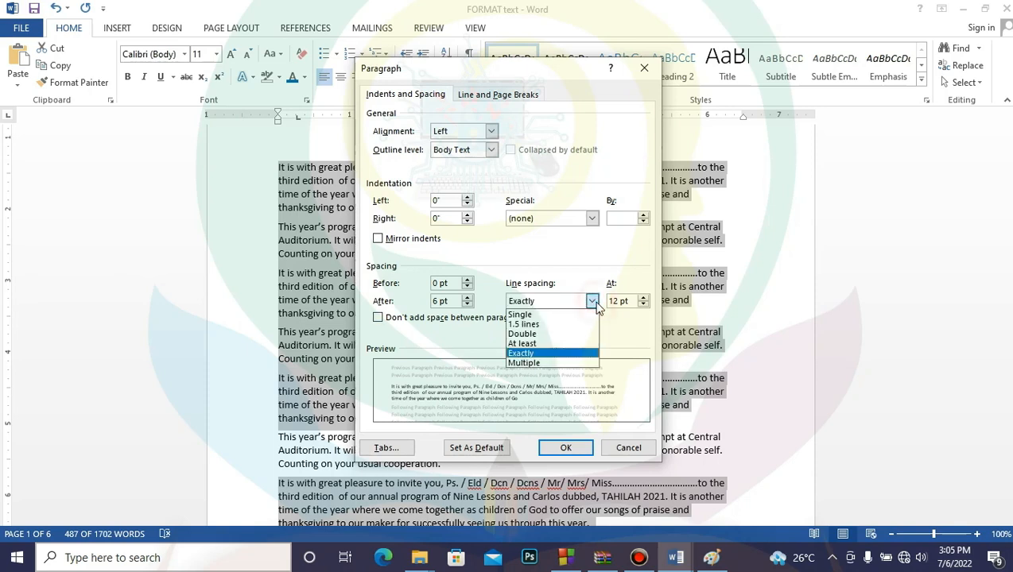
click(567, 449)
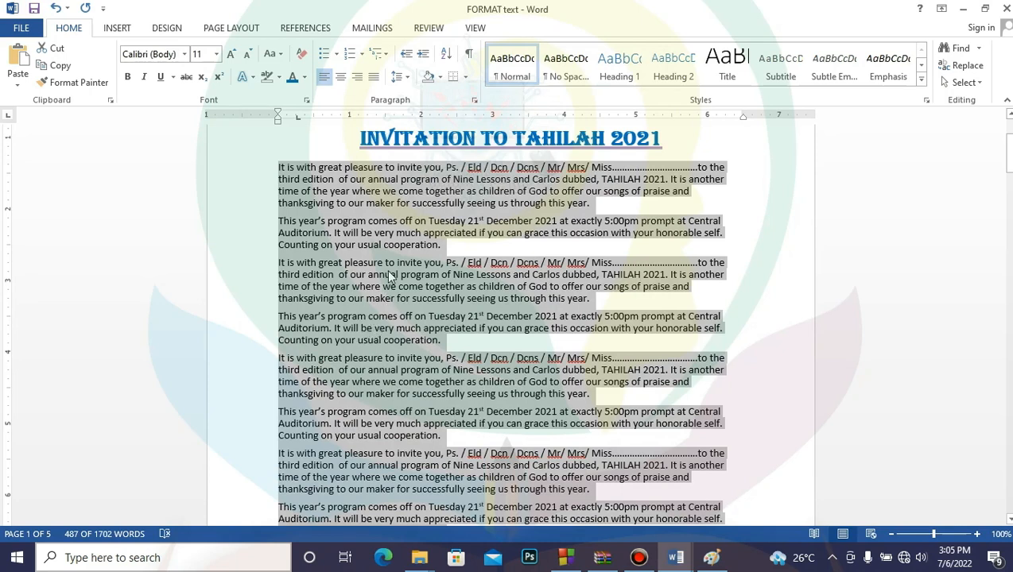
- Change the line spacing of the selected paragraphs to Multiple at 3 and apply it
click(474, 100)
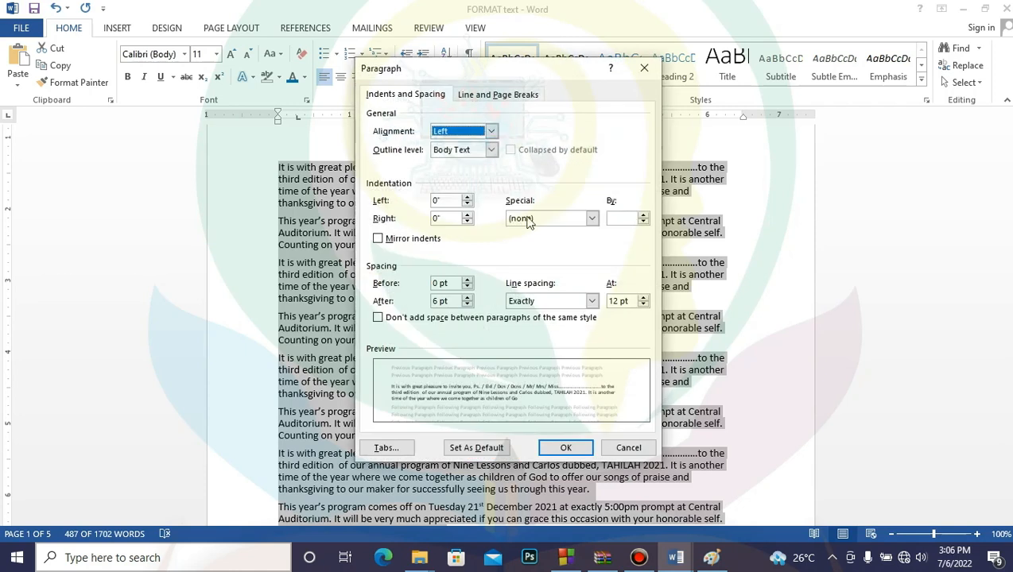
click(593, 302)
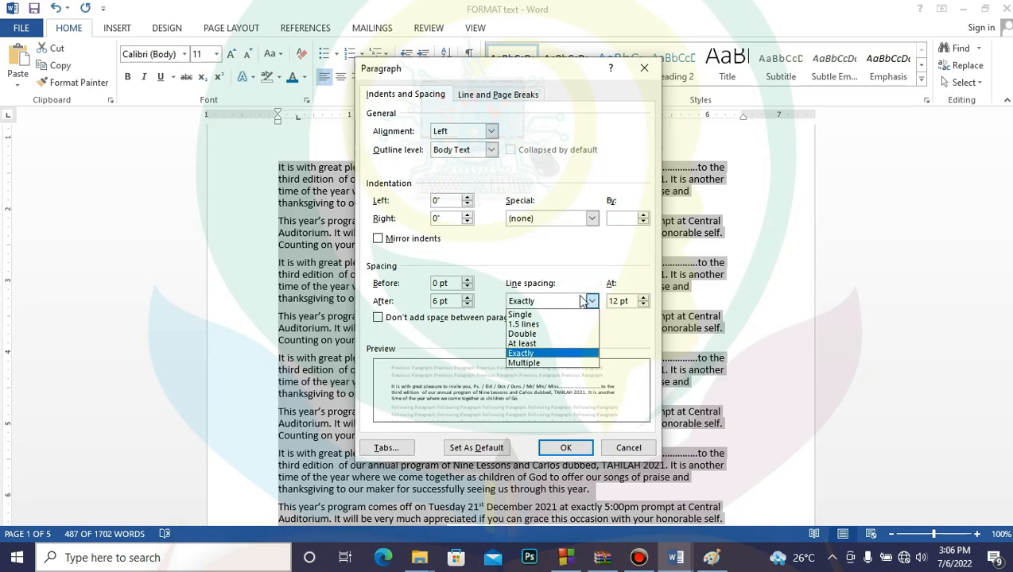
click(550, 363)
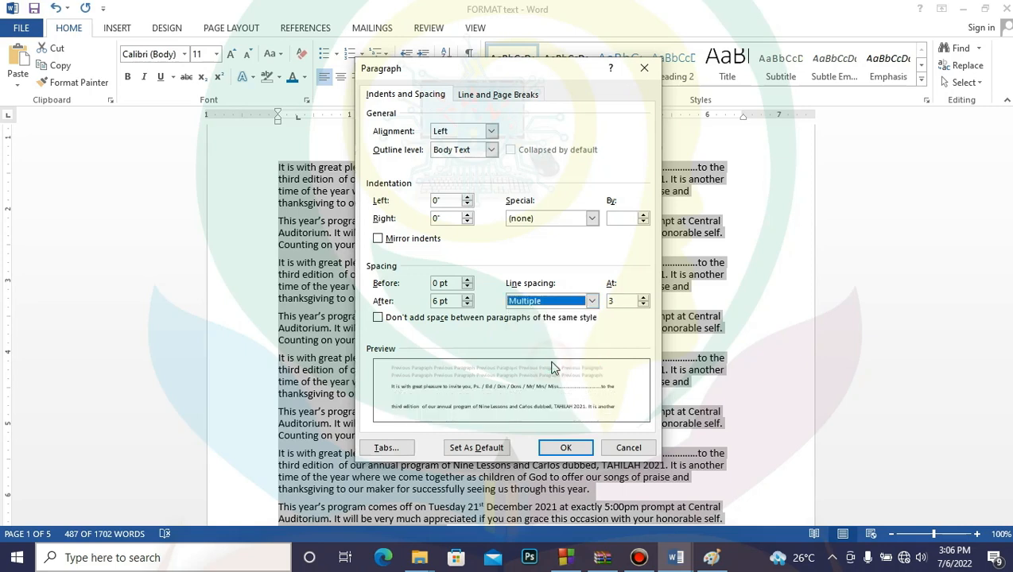
click(567, 449)
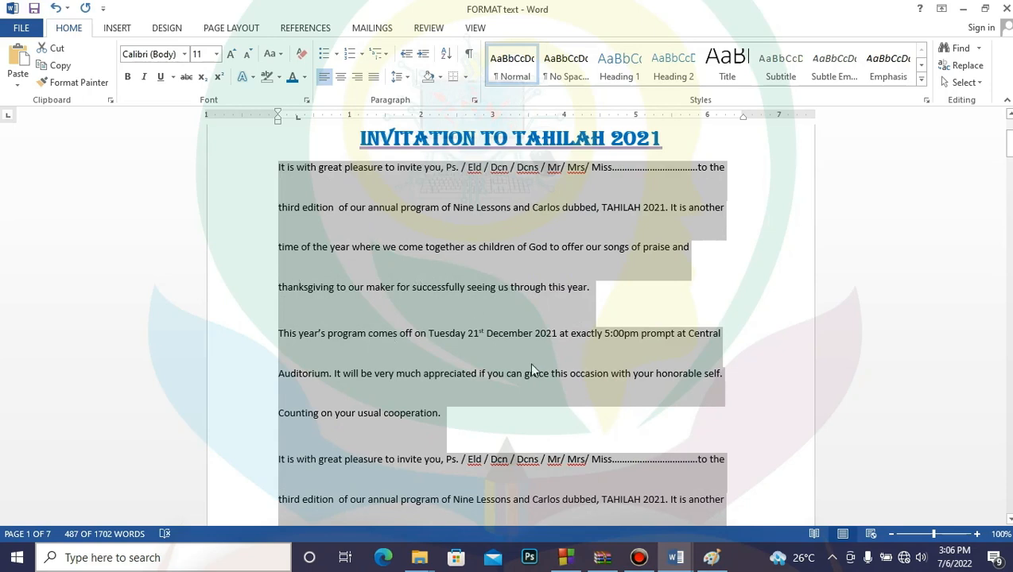
- Try the Single, Multiple, At least and Exactly line spacing options on the selected paragraphs without applying them
click(474, 101)
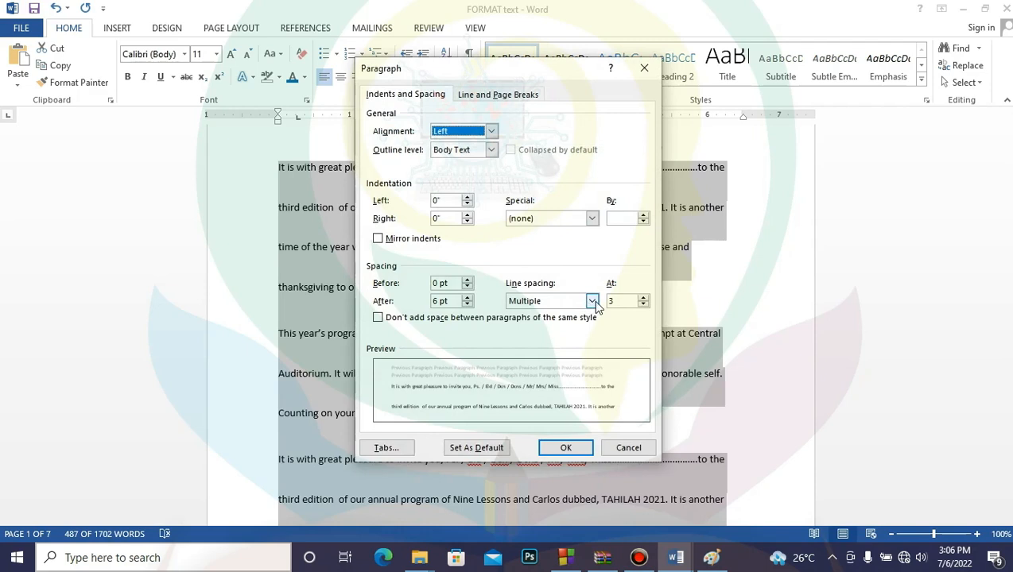
click(594, 301)
click(565, 317)
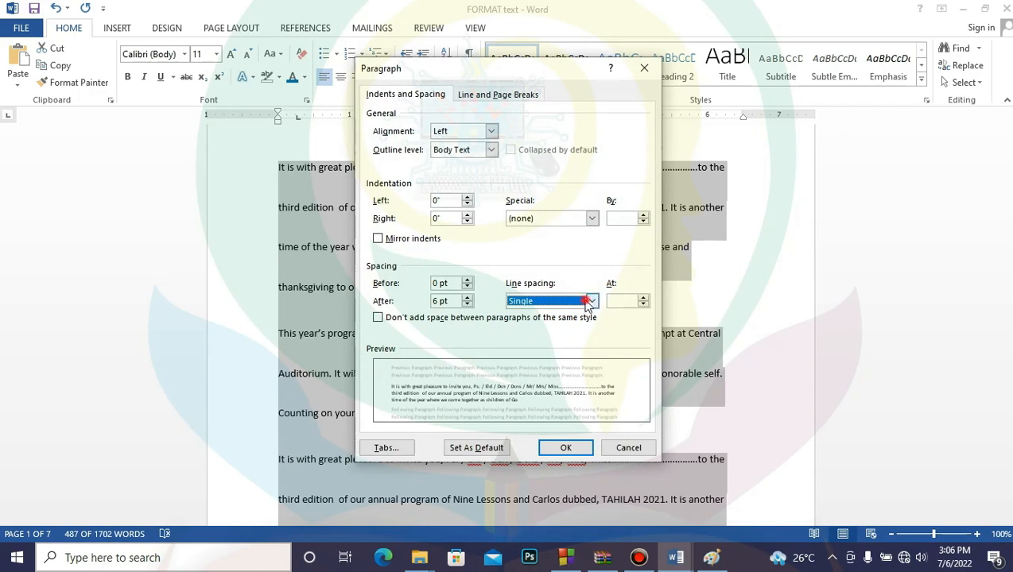
click(587, 300)
click(555, 363)
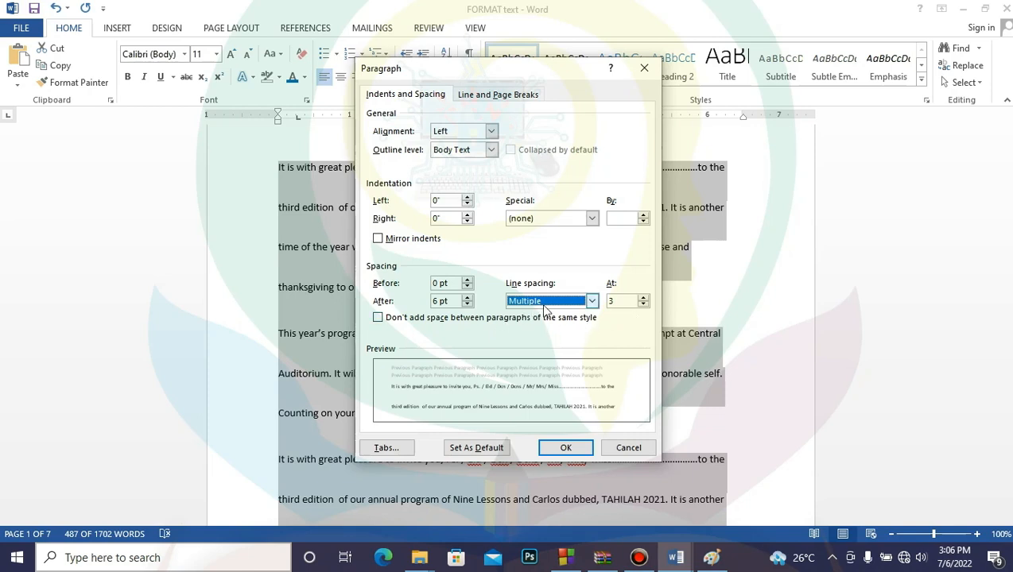
click(592, 301)
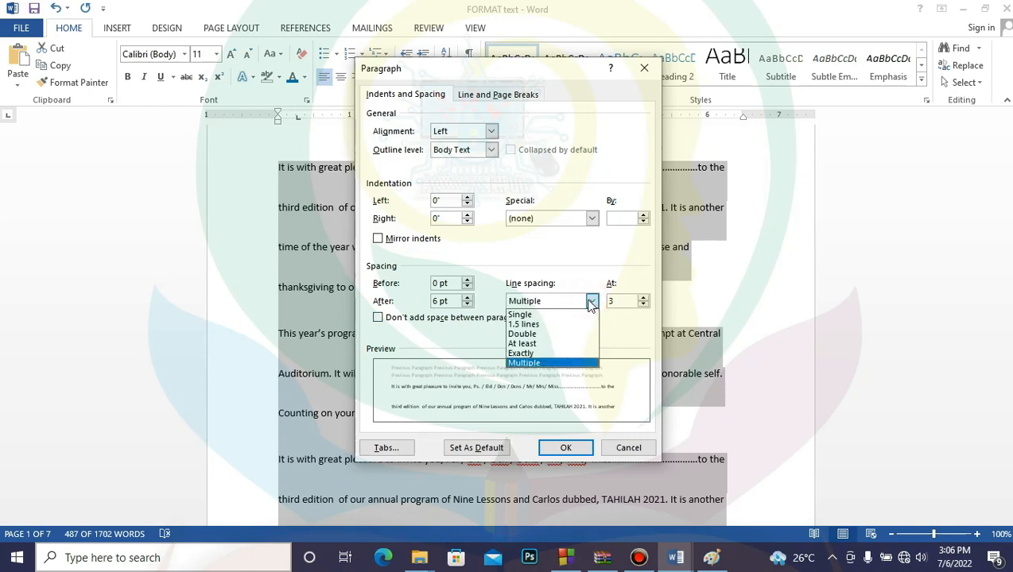
click(550, 343)
click(592, 301)
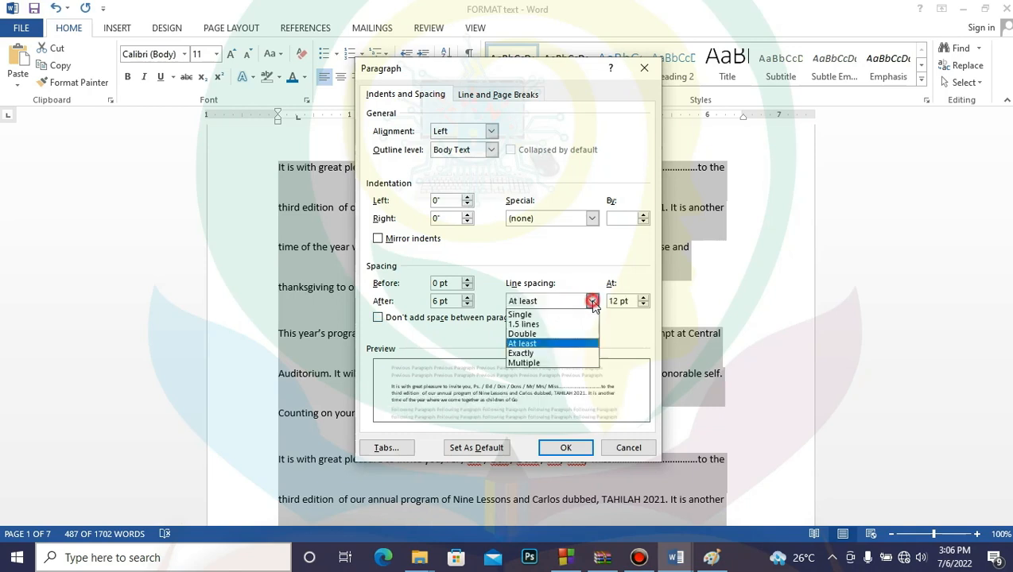
click(553, 354)
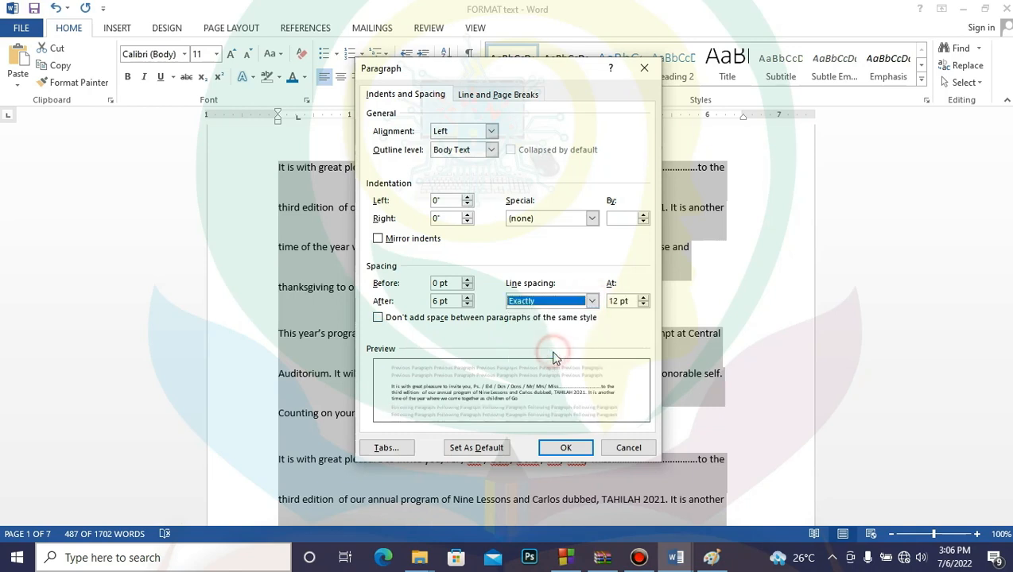
- Choose Double line spacing for the selected paragraphs and apply it
click(592, 301)
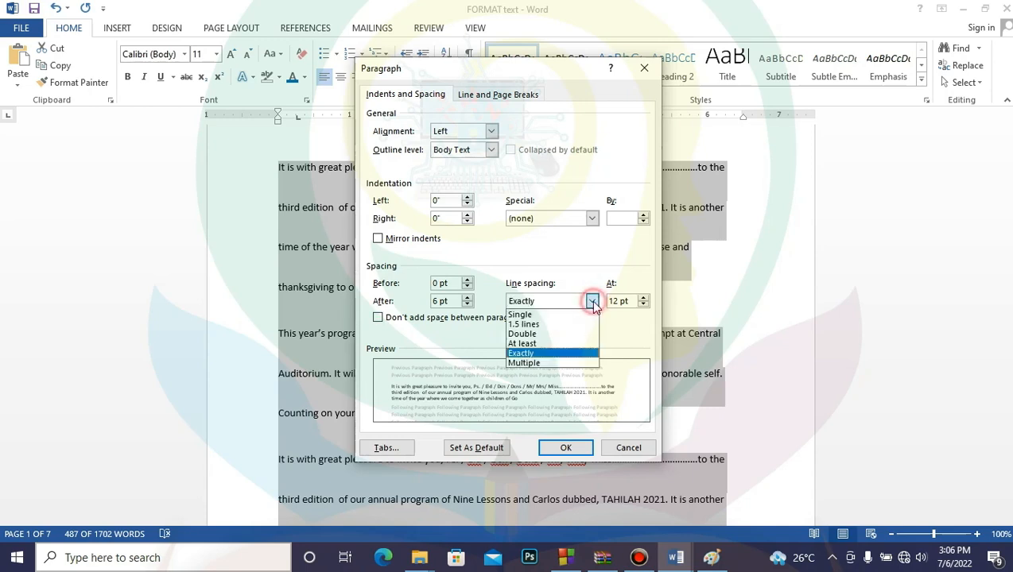
click(536, 338)
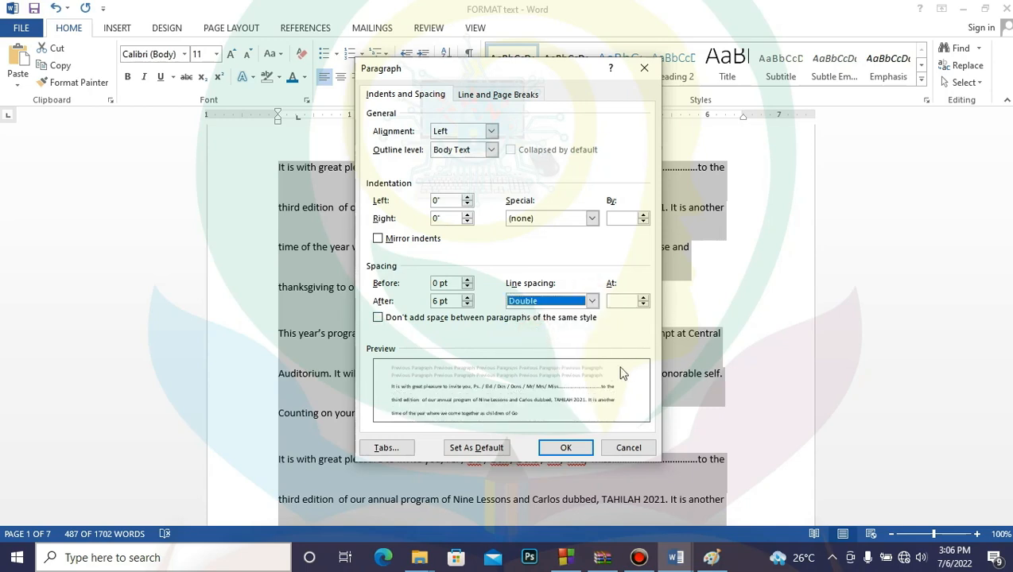
click(566, 447)
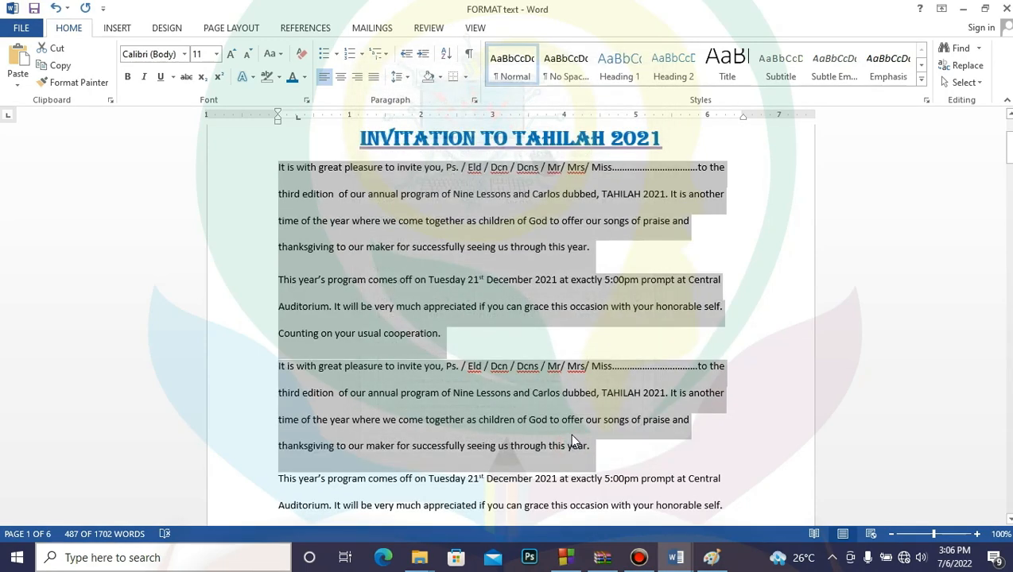
- Apply 1.5 line spacing to the selected paragraphs, and replace it with 1.15 line spacing
click(407, 79)
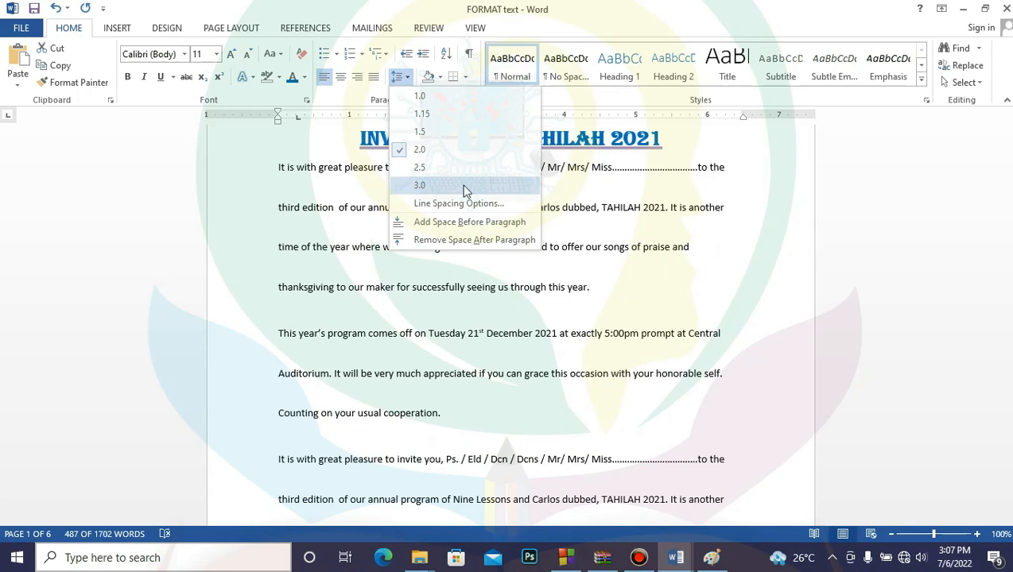
click(454, 131)
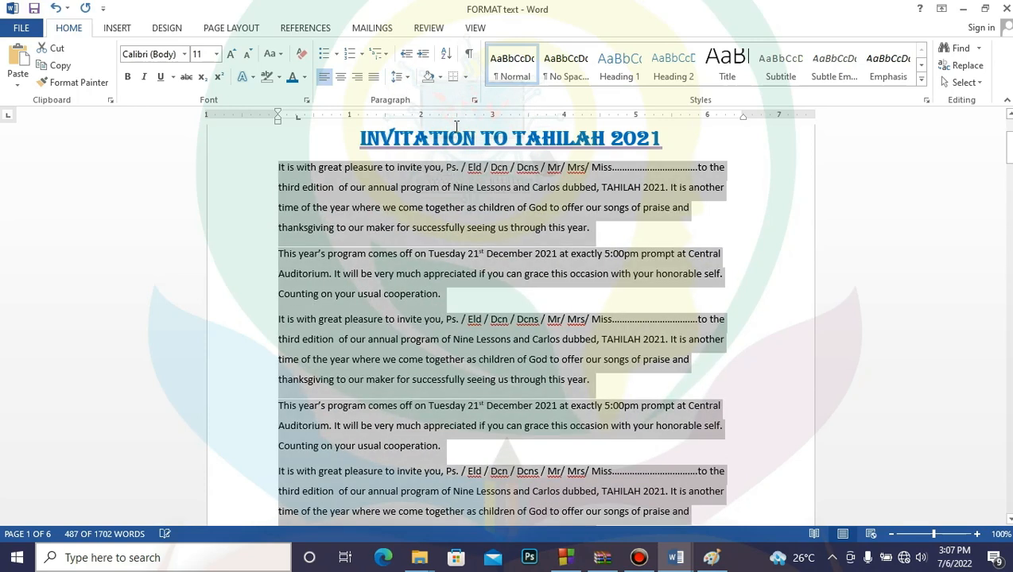
click(411, 77)
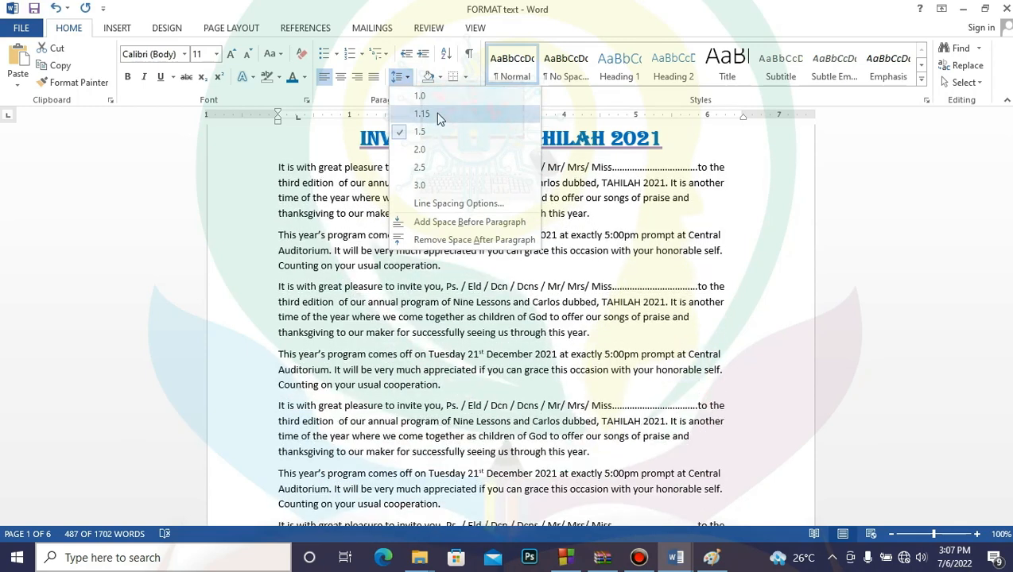
click(436, 114)
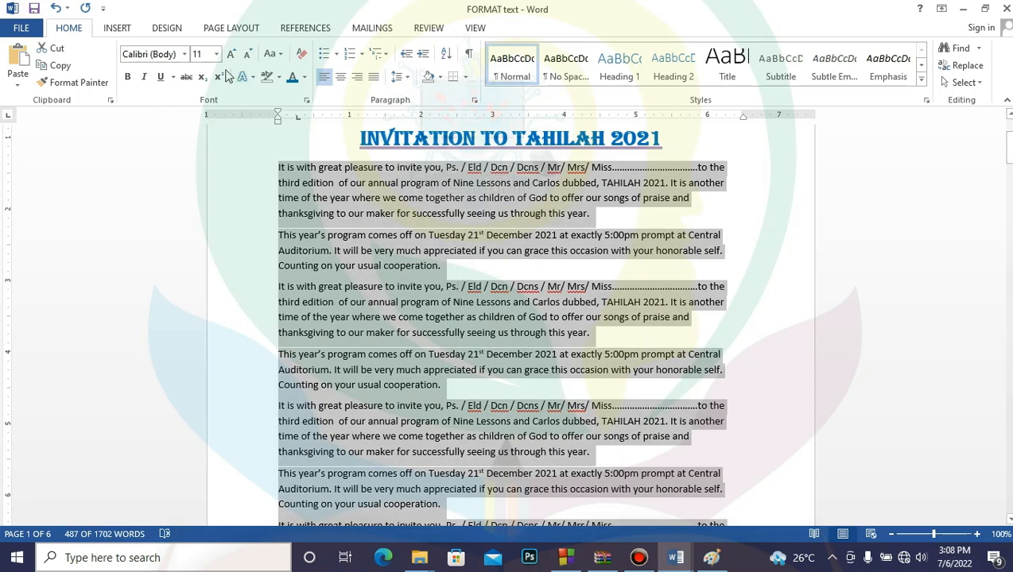
- Review the spacing of the body paragraphs across the first two pages and clear the selection
click(228, 29)
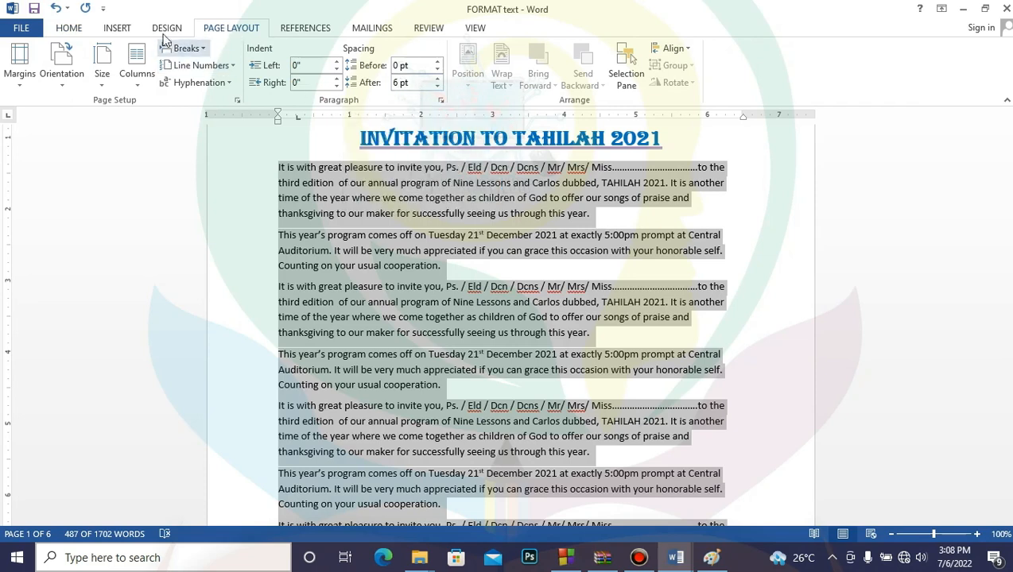
click(68, 29)
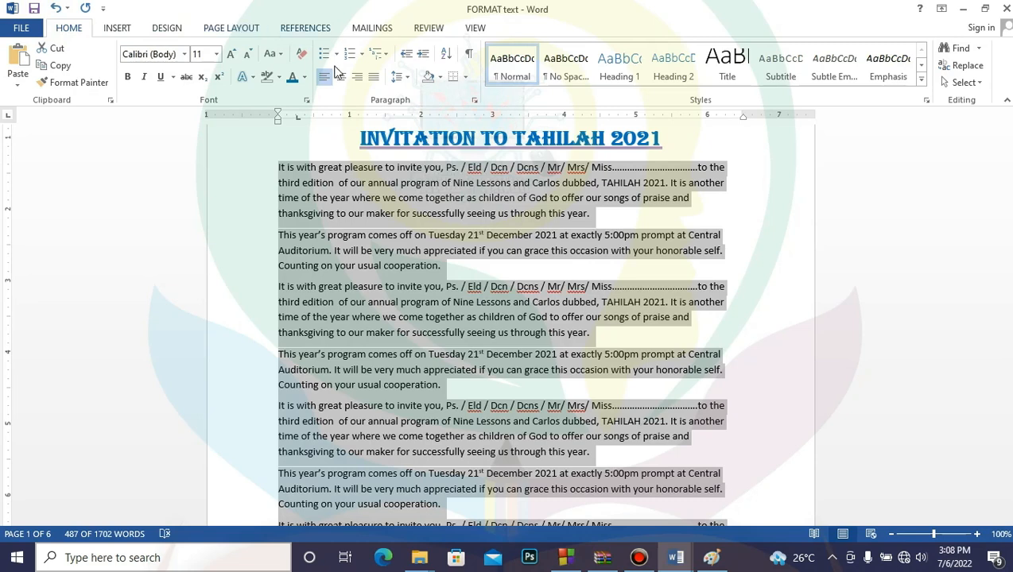
scroll(700, 411, down, 5)
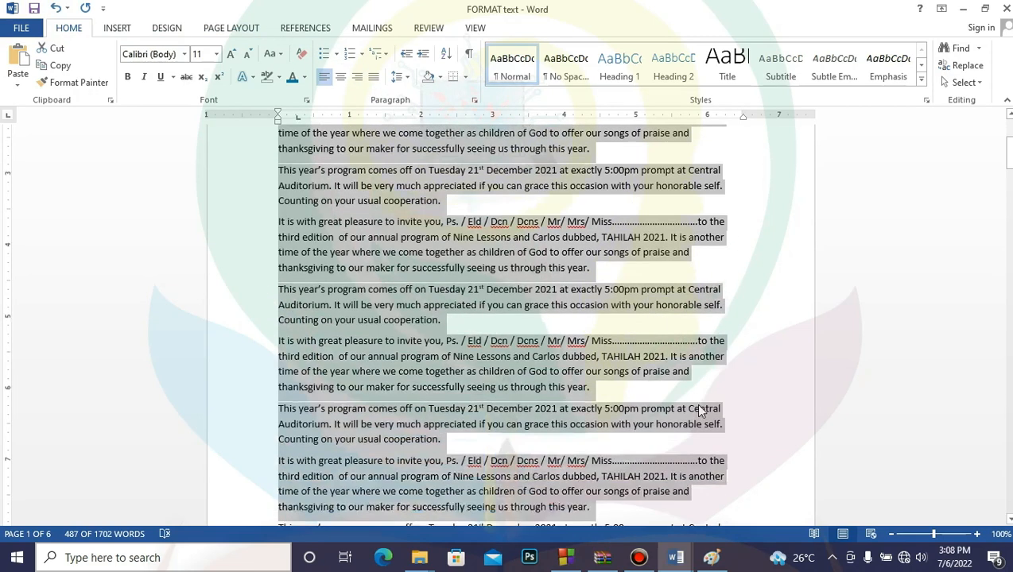
scroll(699, 411, up, 5)
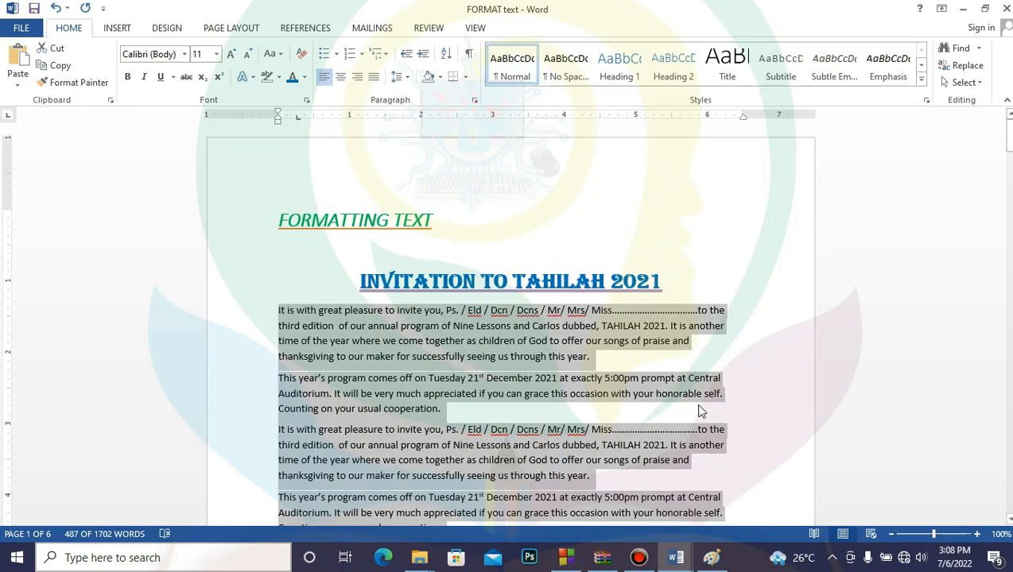
scroll(699, 411, down, 5)
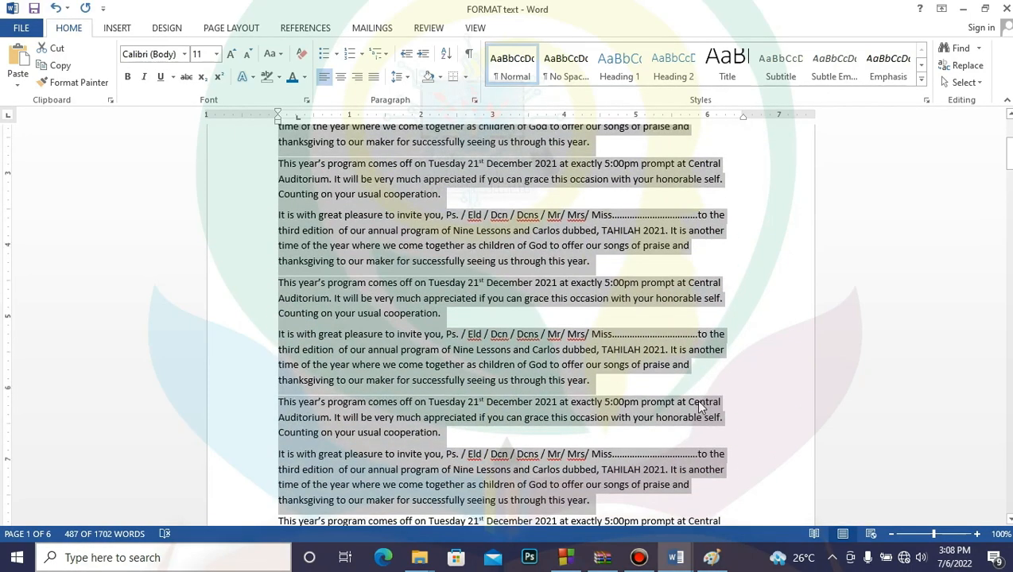
scroll(699, 407, down, 3)
scroll(700, 407, up, 8)
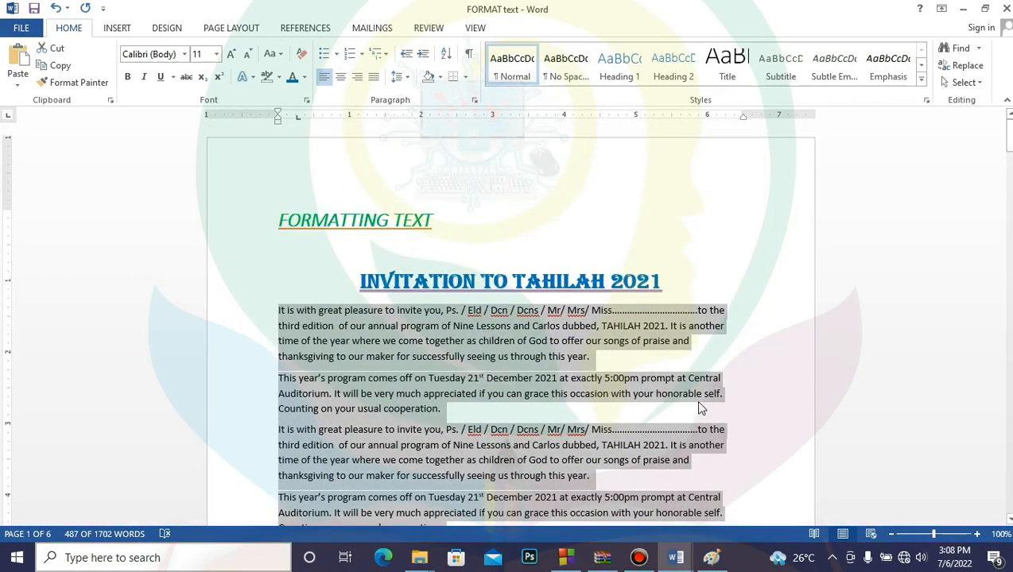
scroll(700, 408, down, 5)
scroll(698, 406, down, 15)
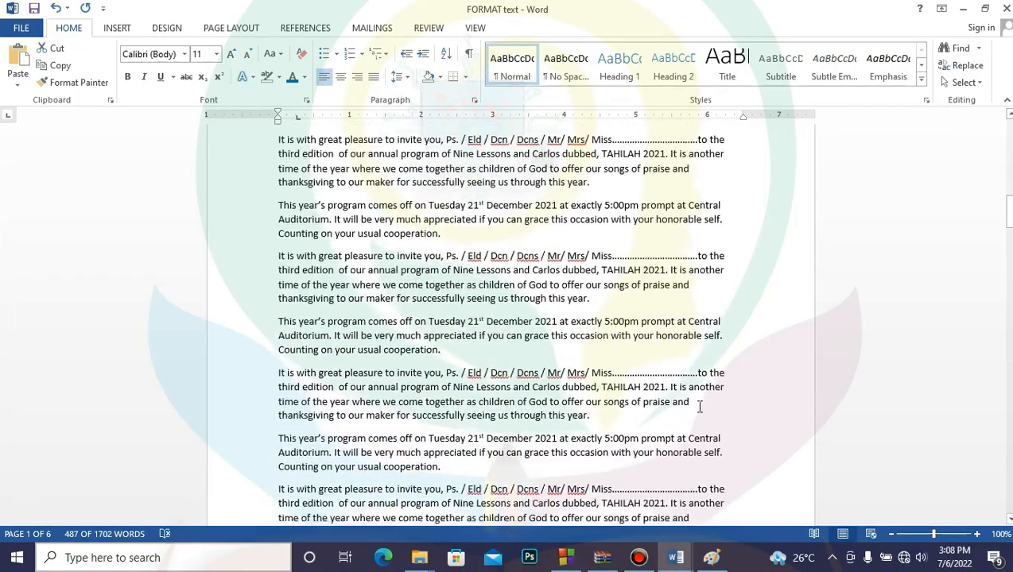
scroll(697, 412, up, 7)
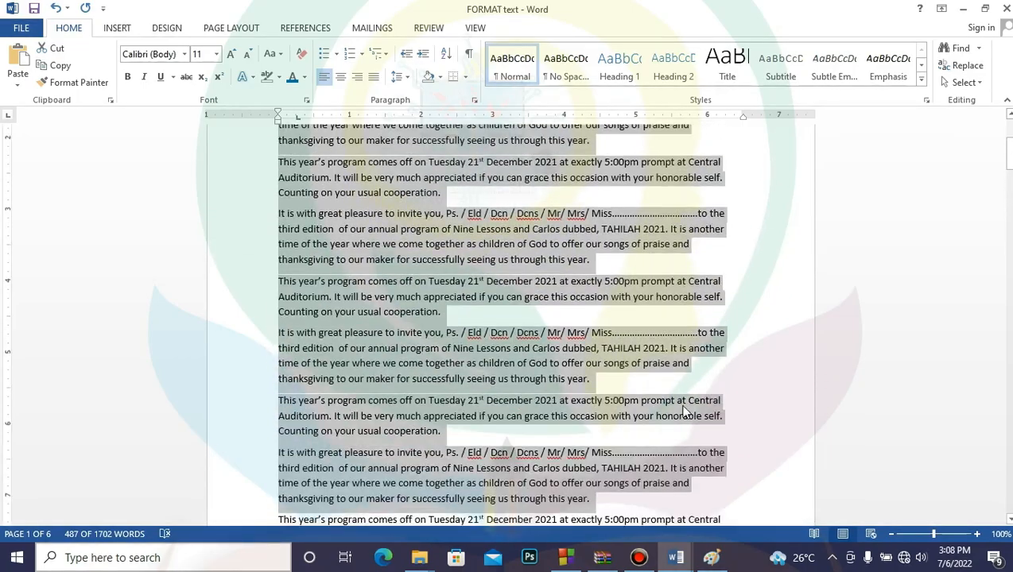
click(680, 389)
scroll(680, 388, up, 5)
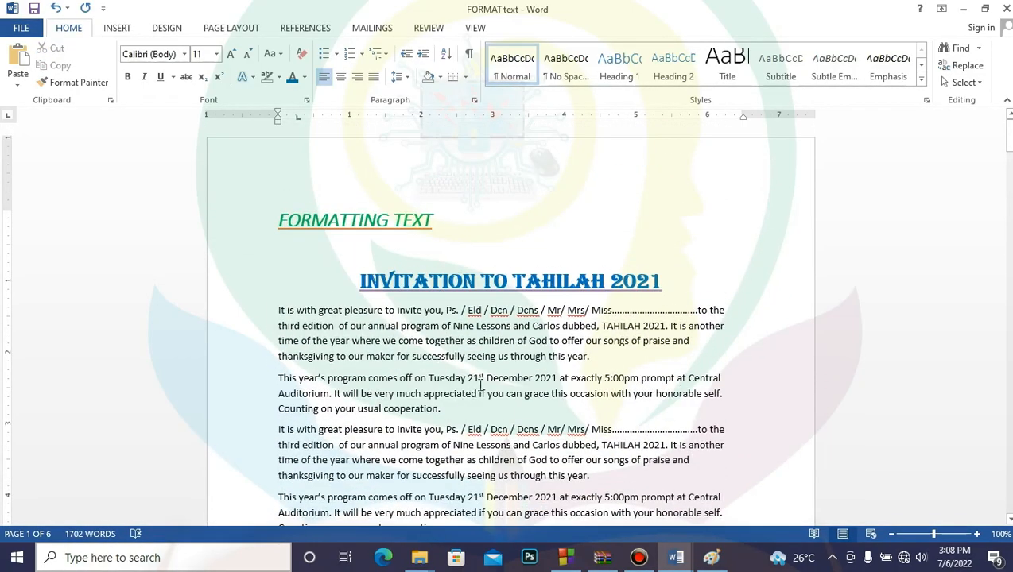
scroll(489, 383, down, 10)
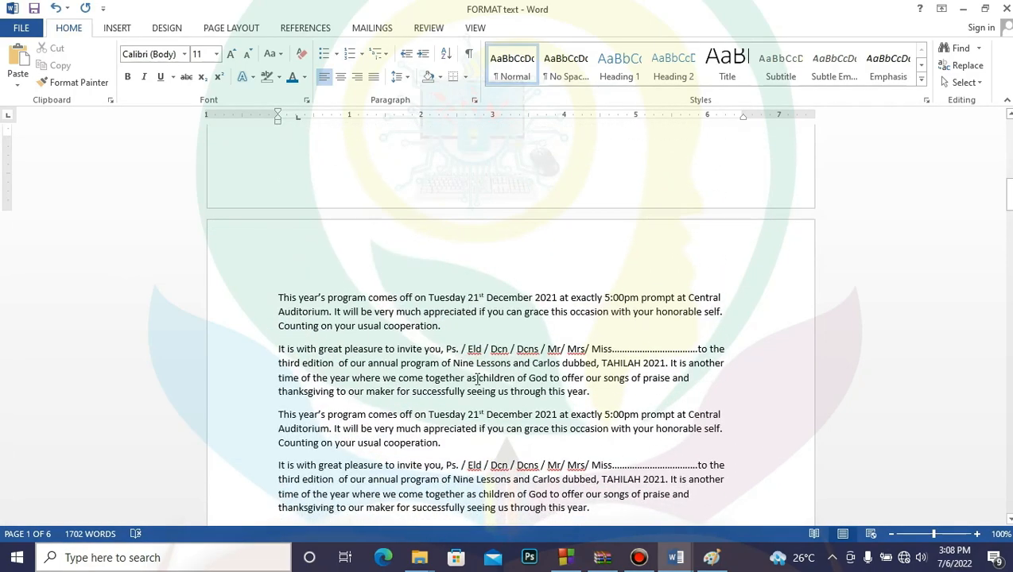
scroll(489, 383, up, 10)
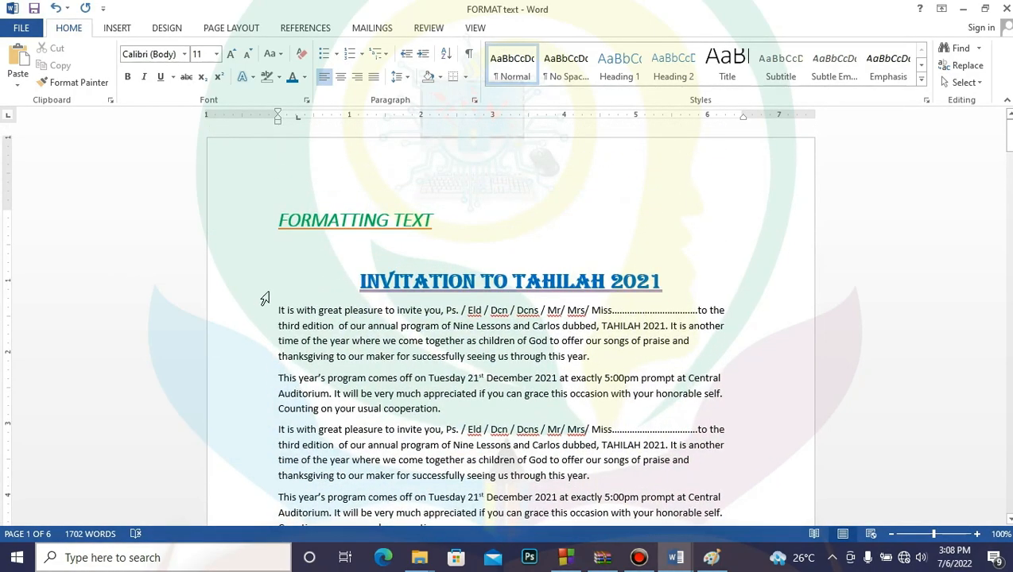
- Select the body paragraphs from the first one under the invitation title into page 2 and apply solid round bullets
drag(276, 312, 752, 507)
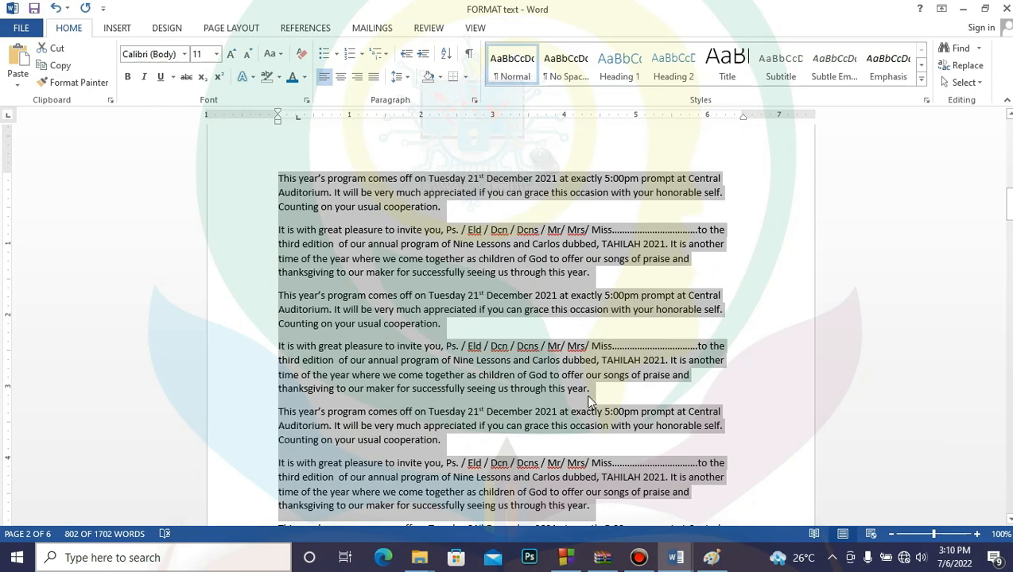
click(337, 61)
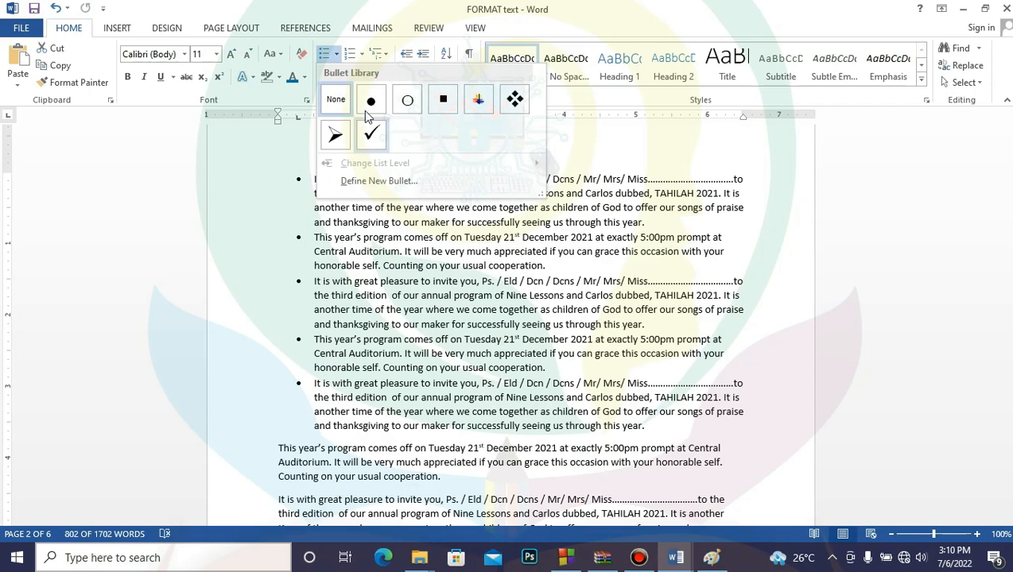
click(369, 103)
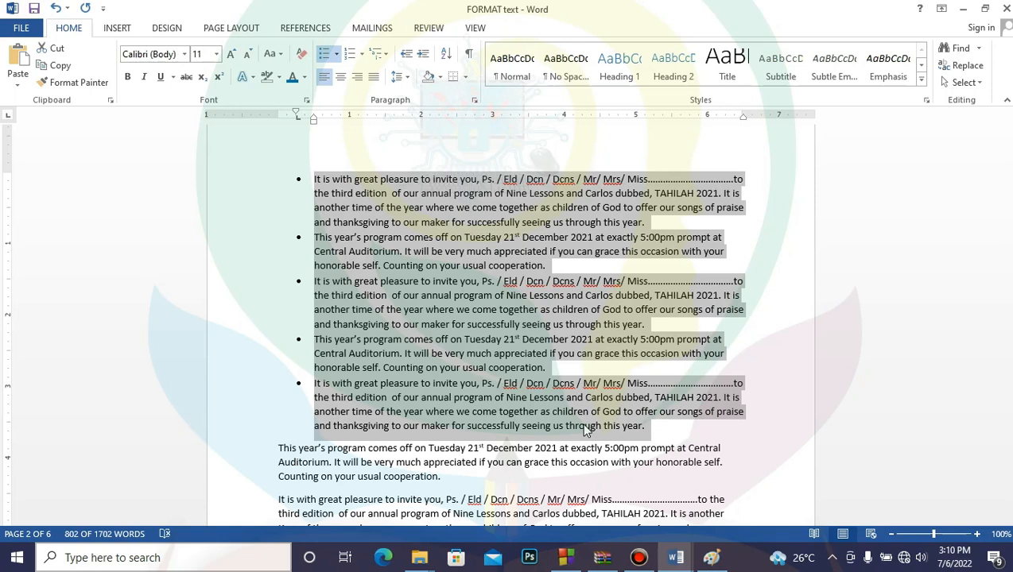
scroll(628, 393, down, 5)
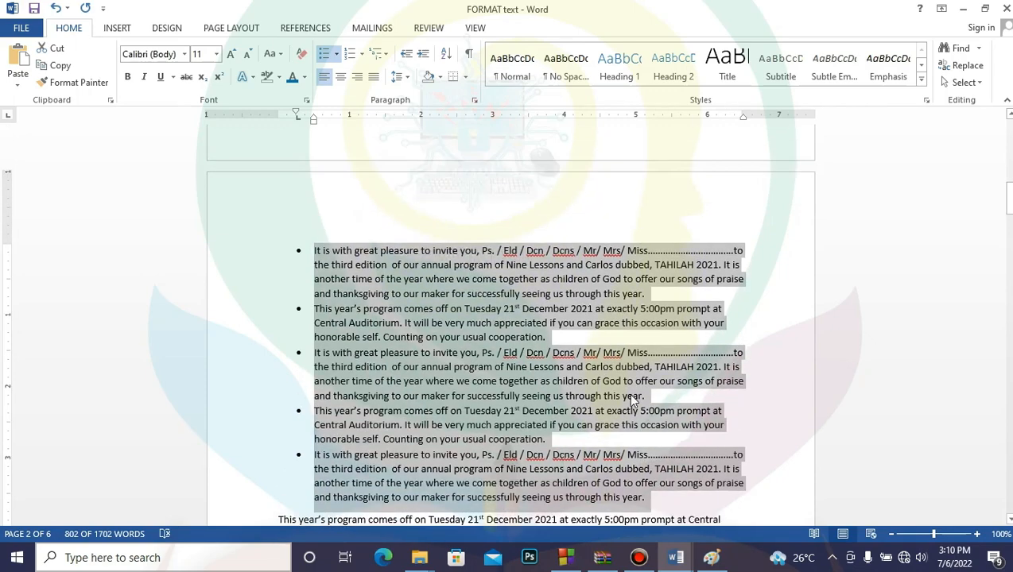
scroll(430, 382, up, 20)
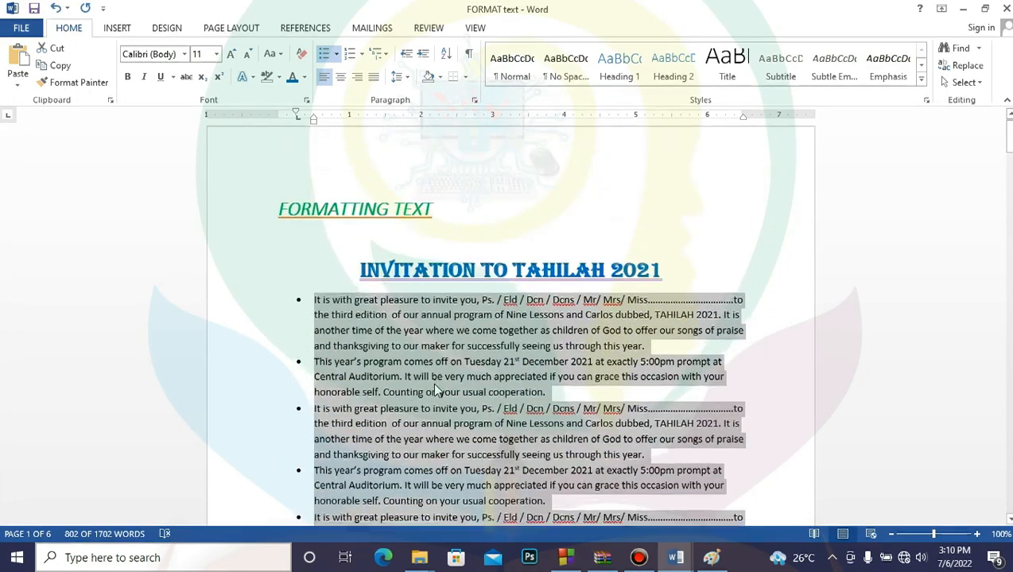
scroll(432, 386, down, 4)
scroll(432, 404, up, 4)
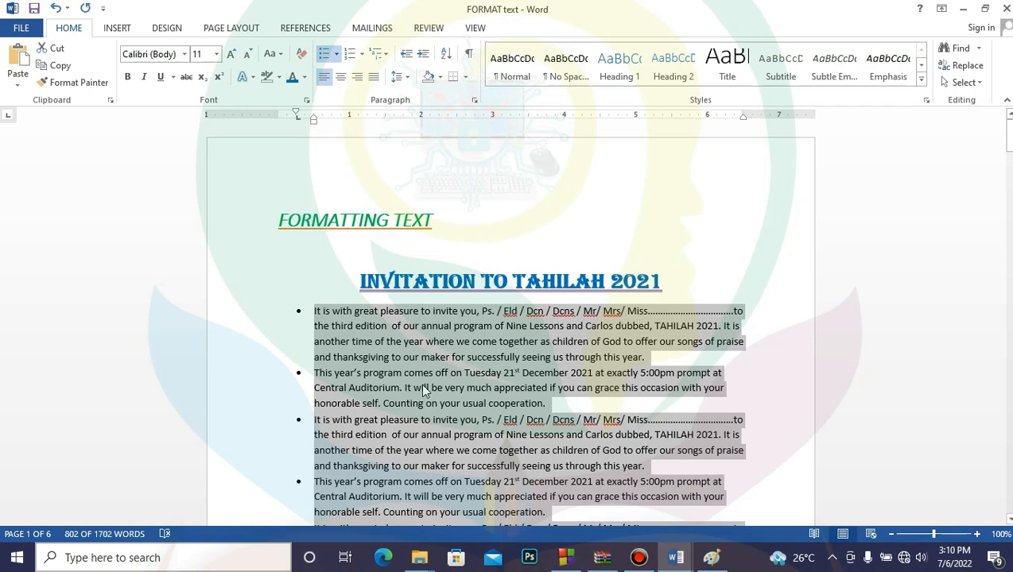
- Change the bullets of the selected paragraphs to the four-diamond symbol, and replace it with check marks
click(337, 53)
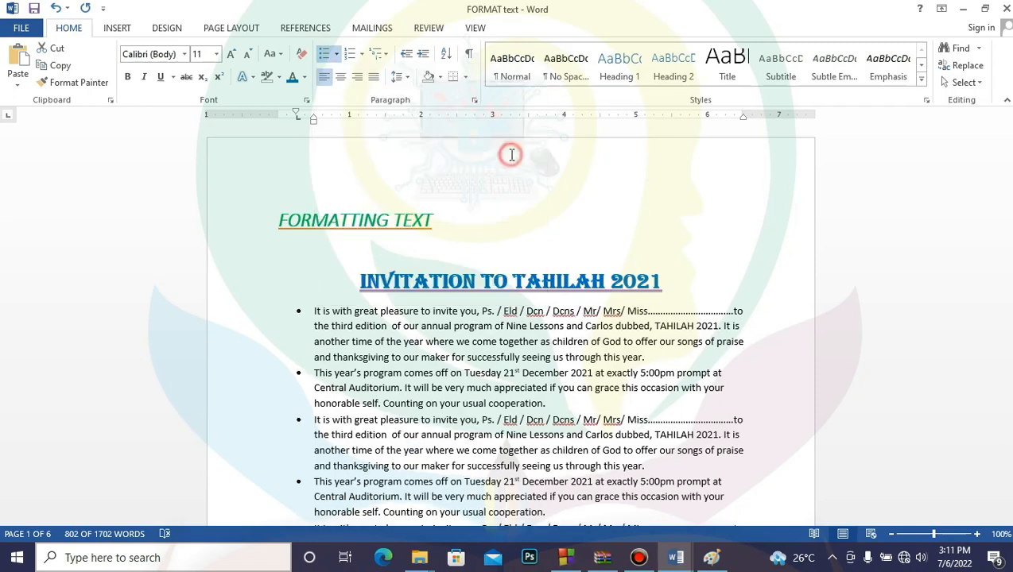
click(515, 152)
click(337, 54)
click(371, 186)
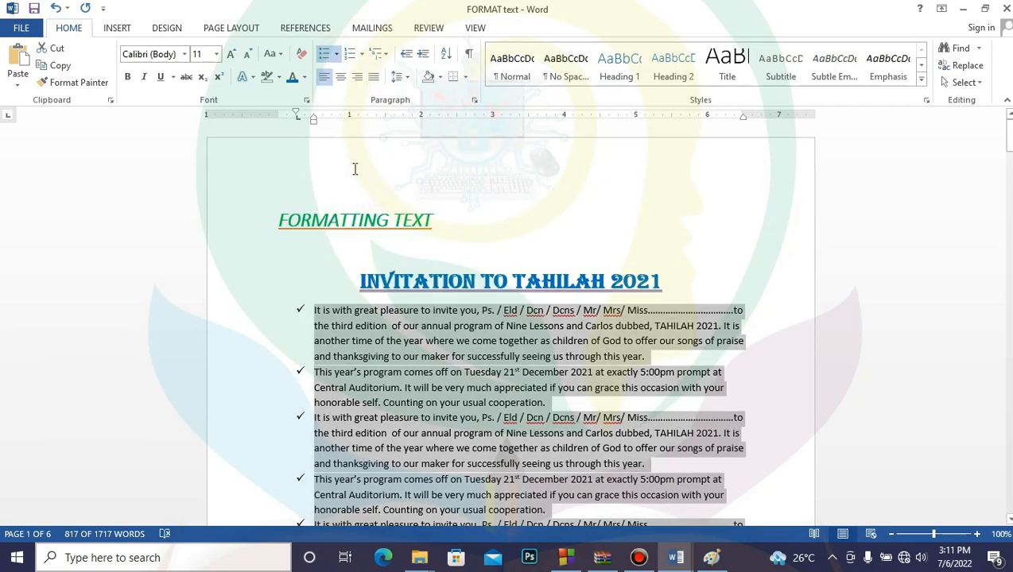
- Remove the check mark bullets from the selected paragraphs by choosing None, and clear the selection
click(336, 54)
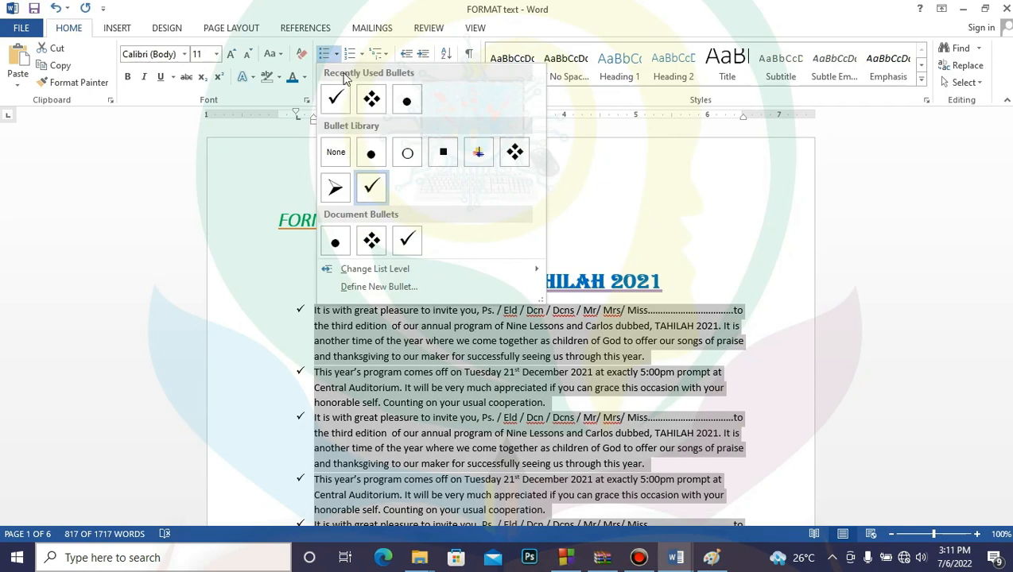
click(335, 152)
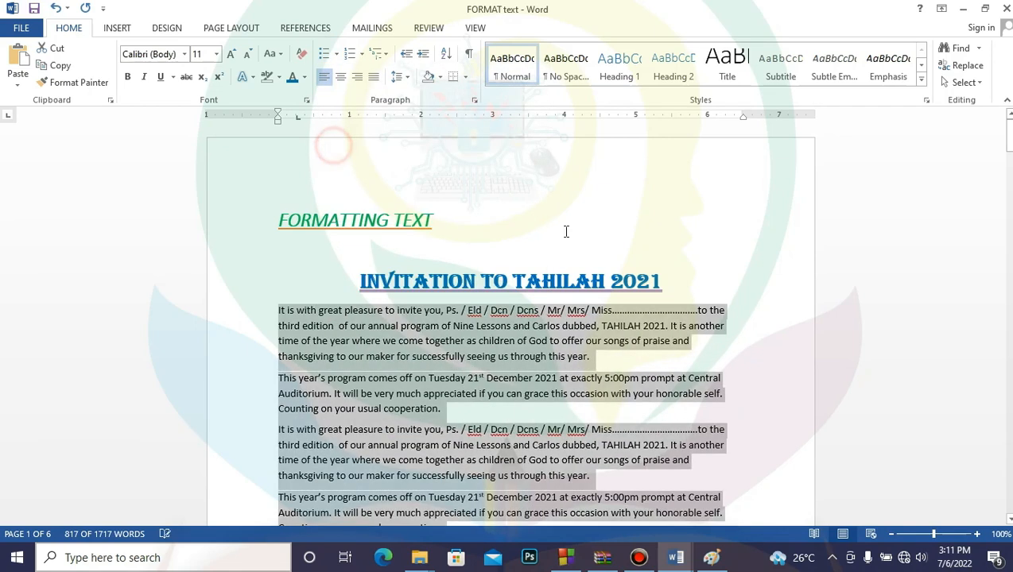
click(336, 54)
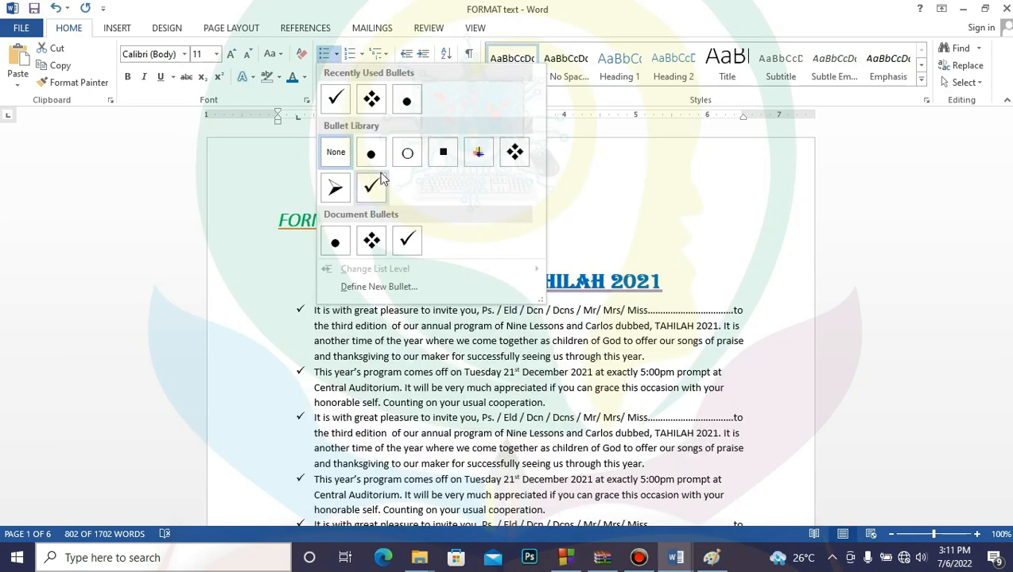
click(337, 152)
click(582, 491)
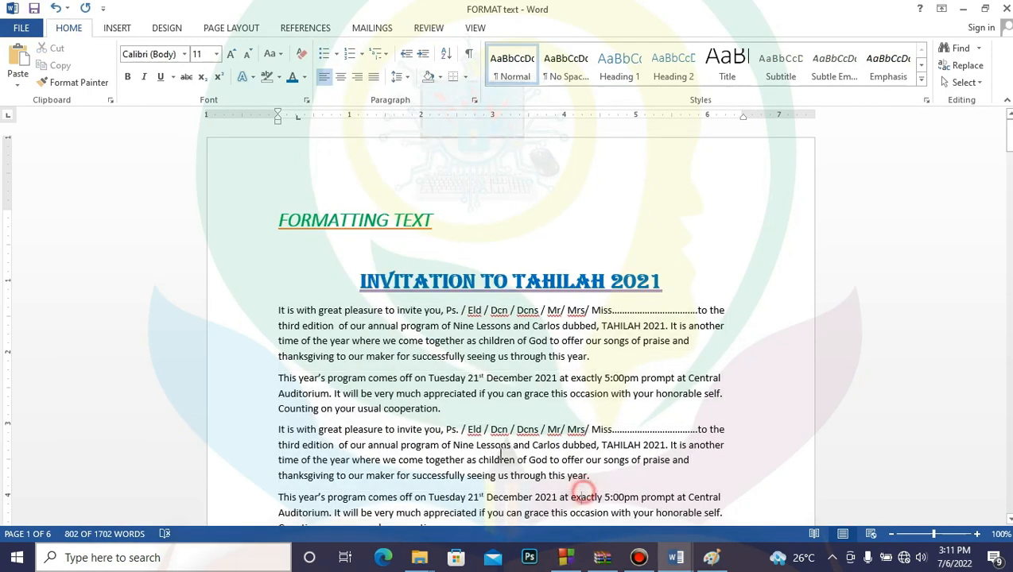
- Select the first six body paragraphs under the invitation title and apply four-diamond bullets
drag(269, 310, 452, 409)
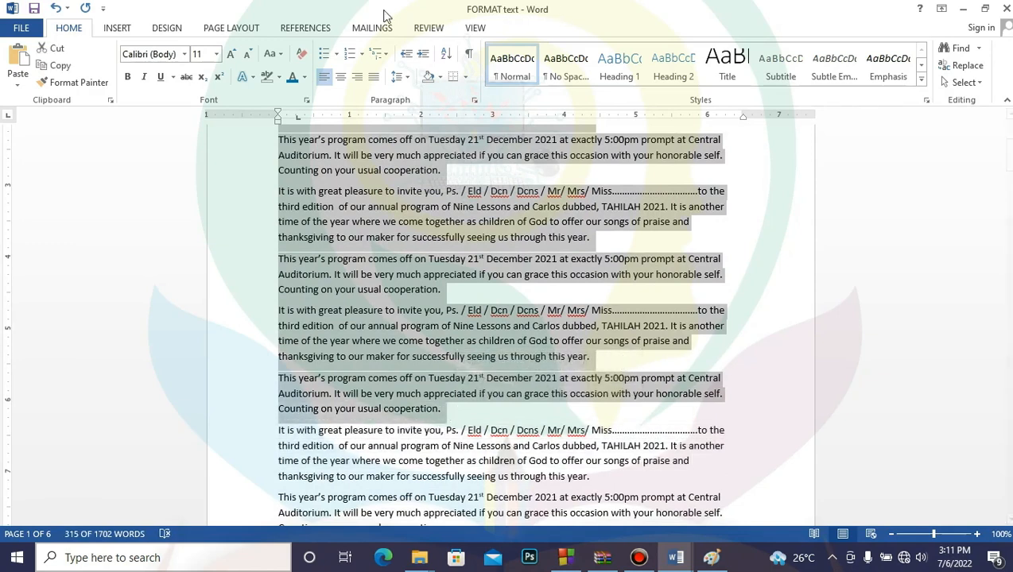
click(336, 54)
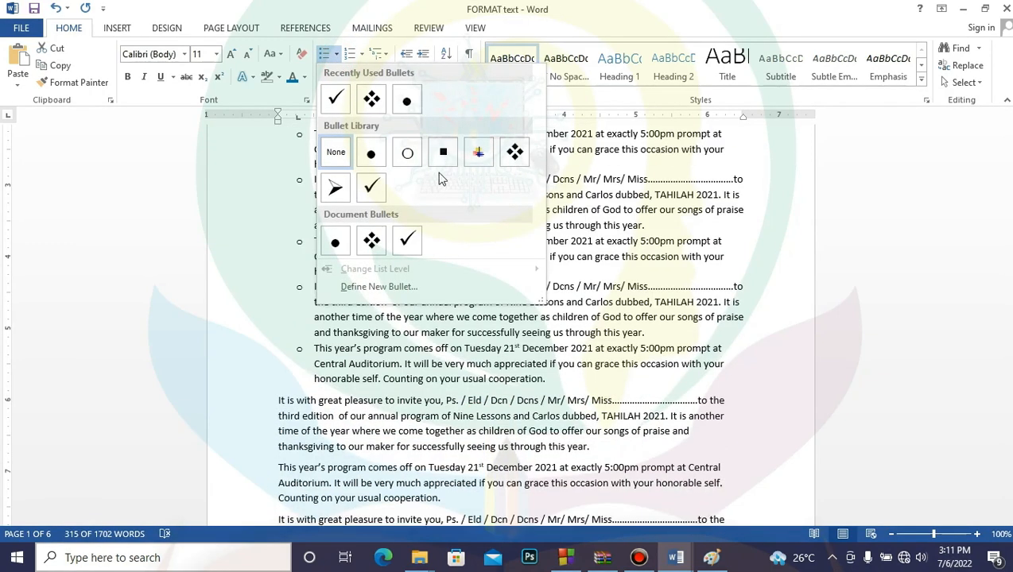
click(514, 152)
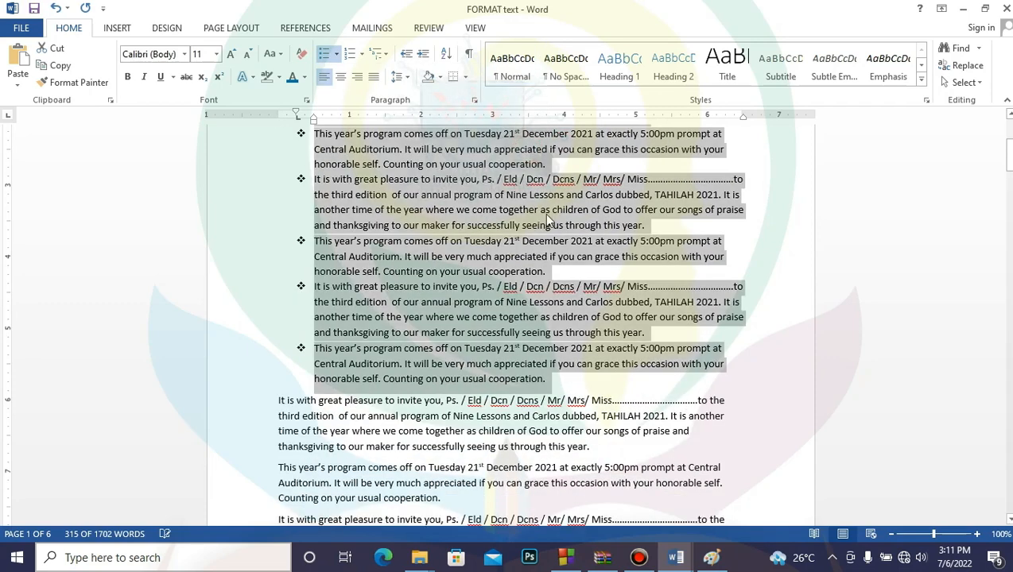
- Extend the selection from the last diamond-bulleted item over the next two plain paragraphs and apply arrow bullets
scroll(548, 226, down, 4)
click(409, 227)
drag(270, 213, 441, 320)
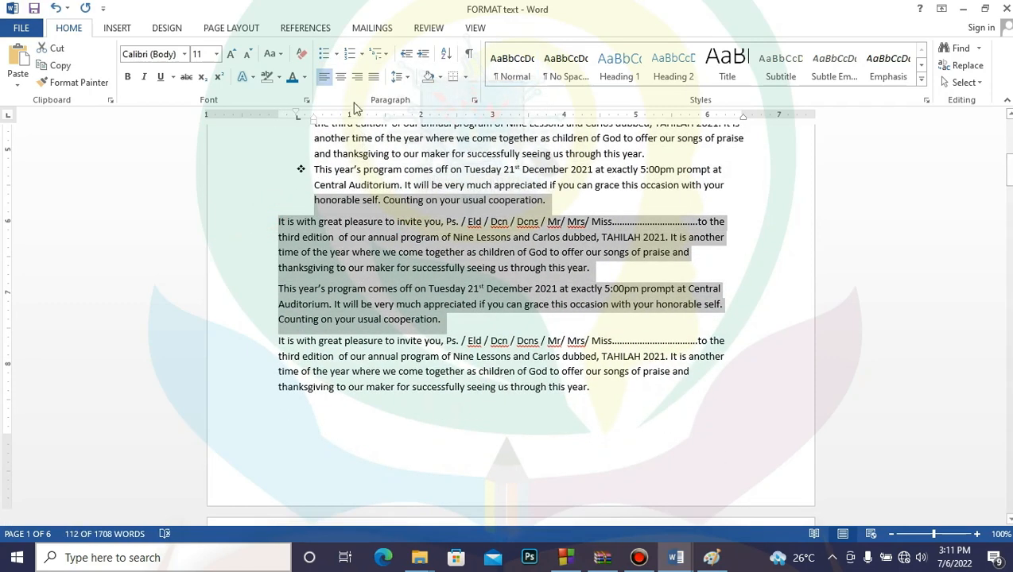
click(336, 54)
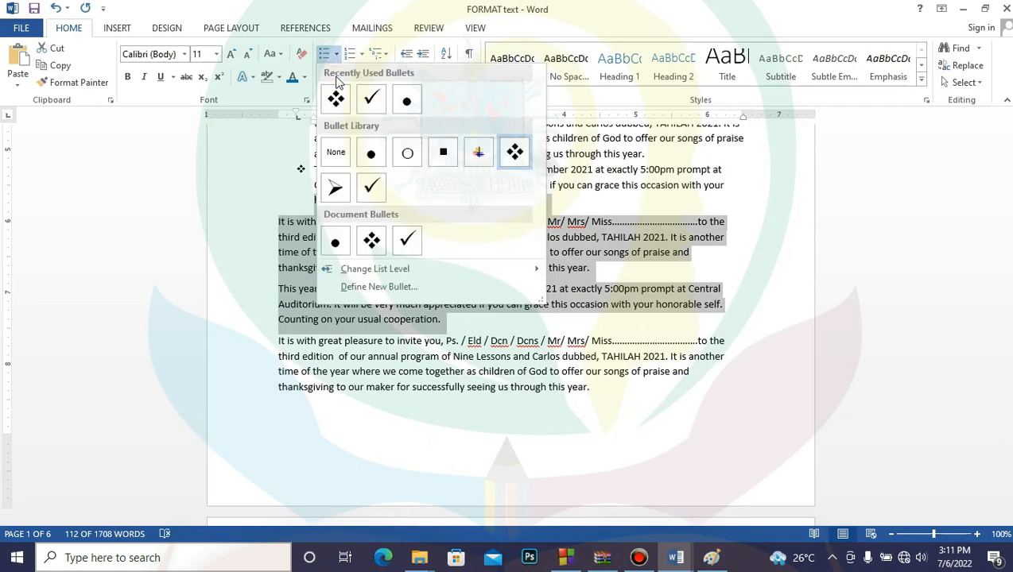
click(335, 188)
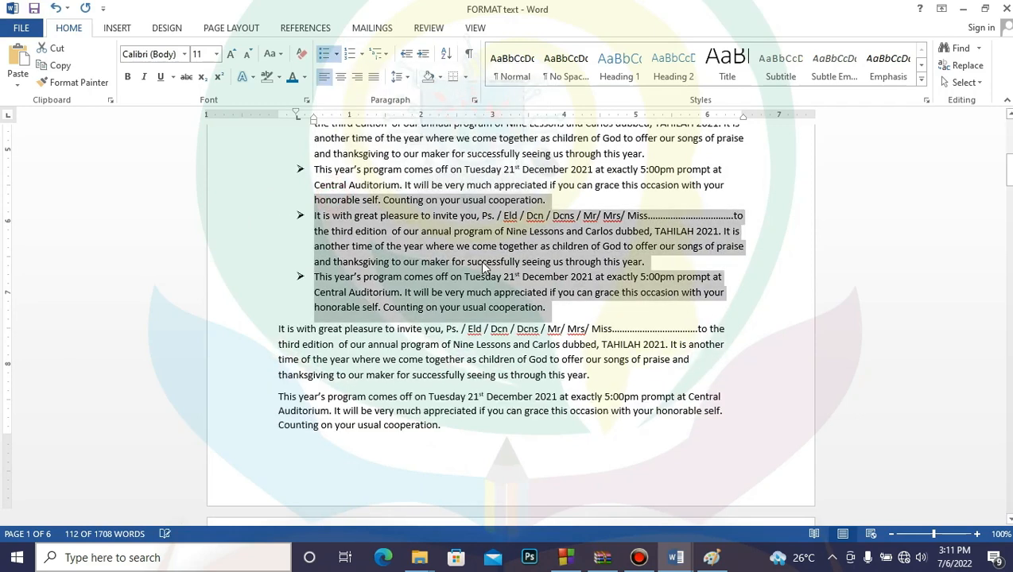
click(572, 301)
scroll(466, 337, down, 4)
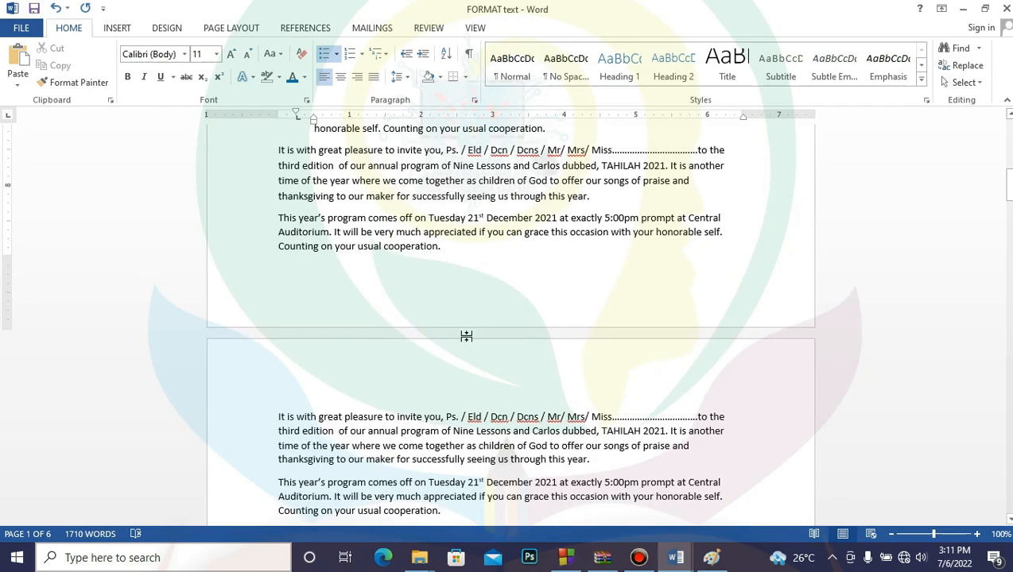
- Select the three paragraphs after the arrow-bulleted list and number them with the I., II., III. format
drag(270, 151, 616, 392)
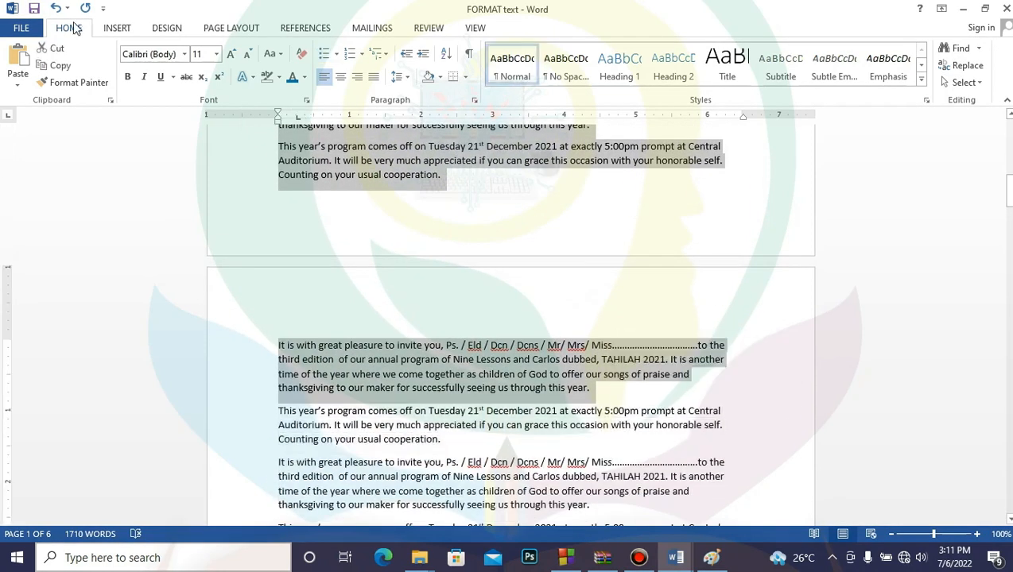
click(362, 57)
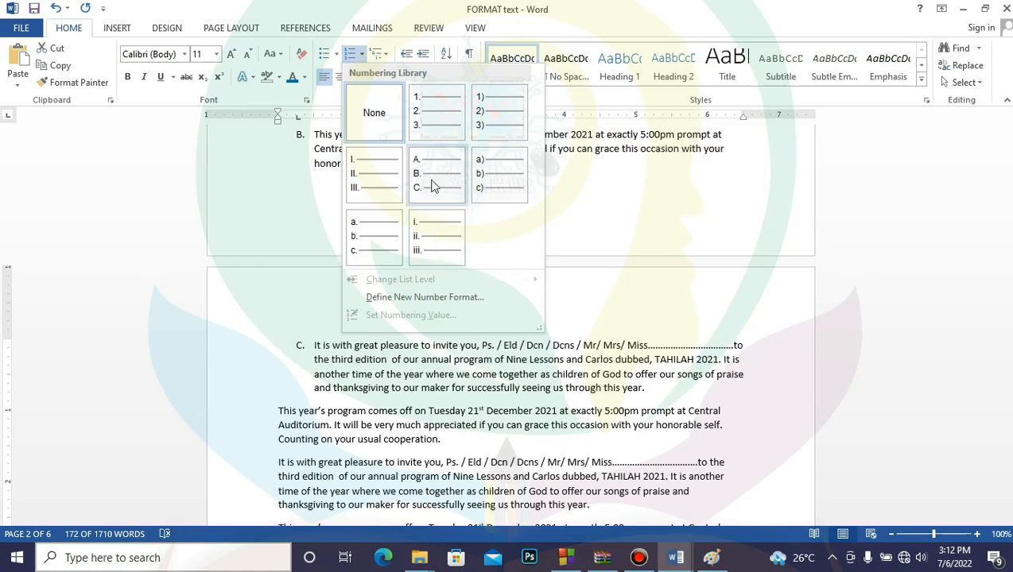
click(381, 186)
scroll(508, 222, up, 4)
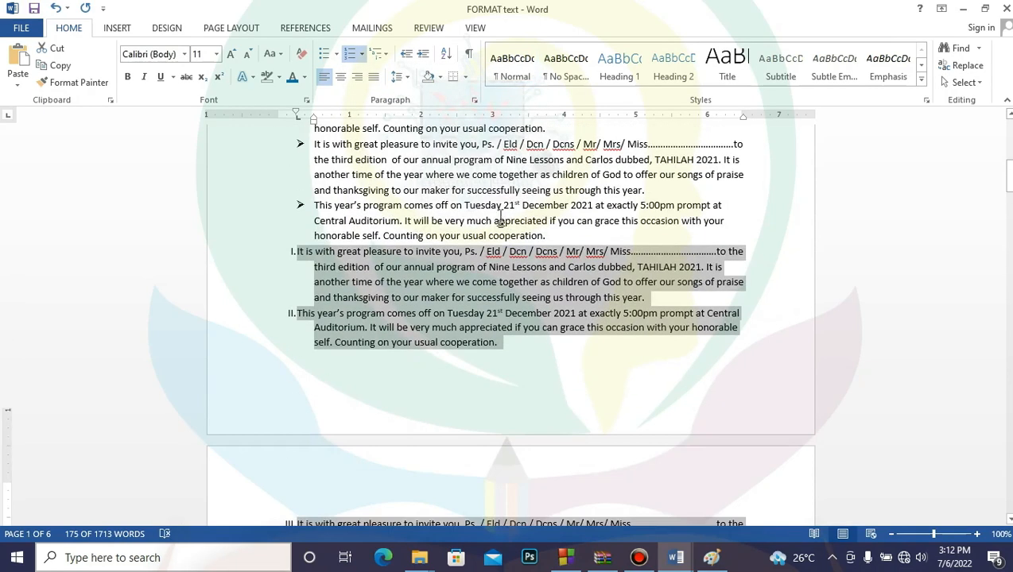
scroll(502, 221, down, 3)
click(493, 225)
- Select the three paragraphs after Roman numeral item III on page 2 and number them with the a), b), c) format
scroll(316, 210, up, 1)
scroll(316, 210, down, 7)
scroll(316, 209, down, 5)
scroll(338, 216, down, 7)
scroll(338, 216, up, 13)
scroll(338, 217, up, 2)
drag(278, 305, 442, 451)
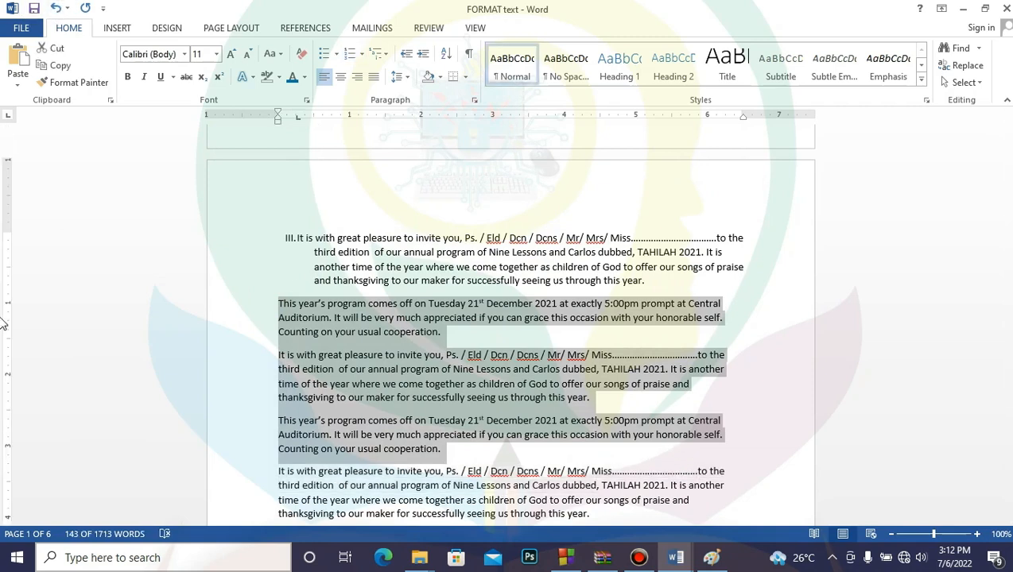
click(361, 56)
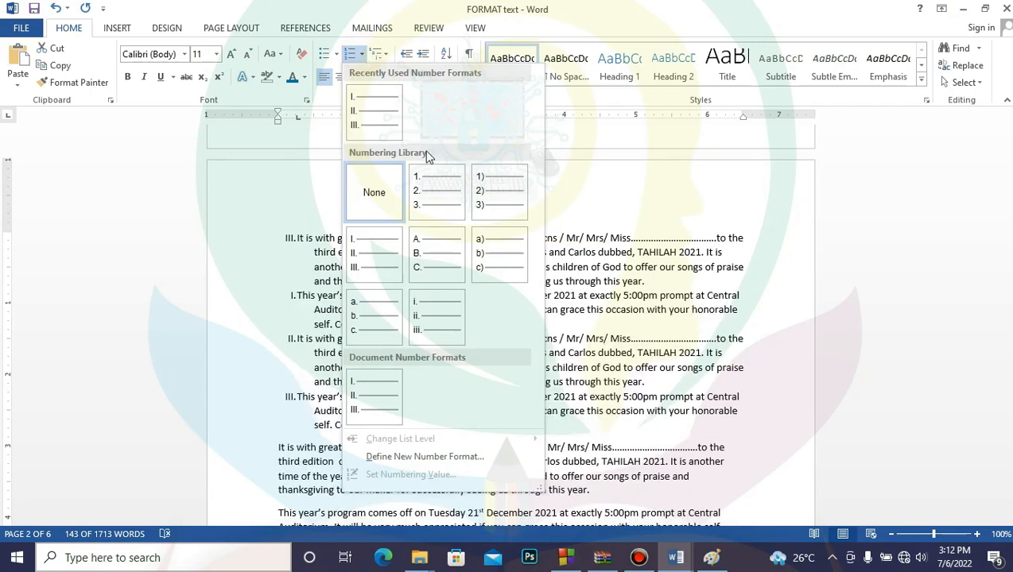
click(501, 266)
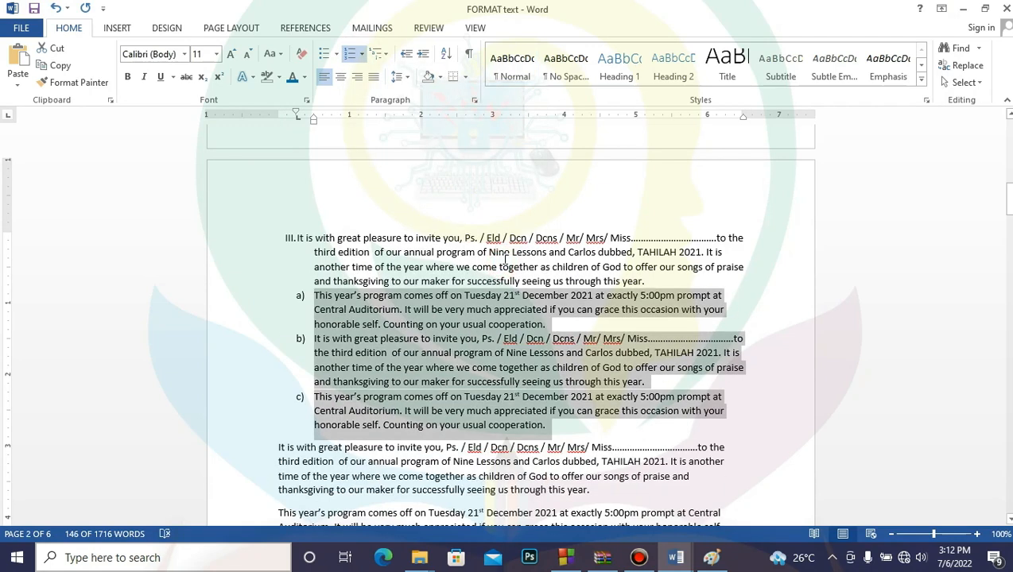
scroll(505, 262, down, 6)
scroll(506, 248, down, 1)
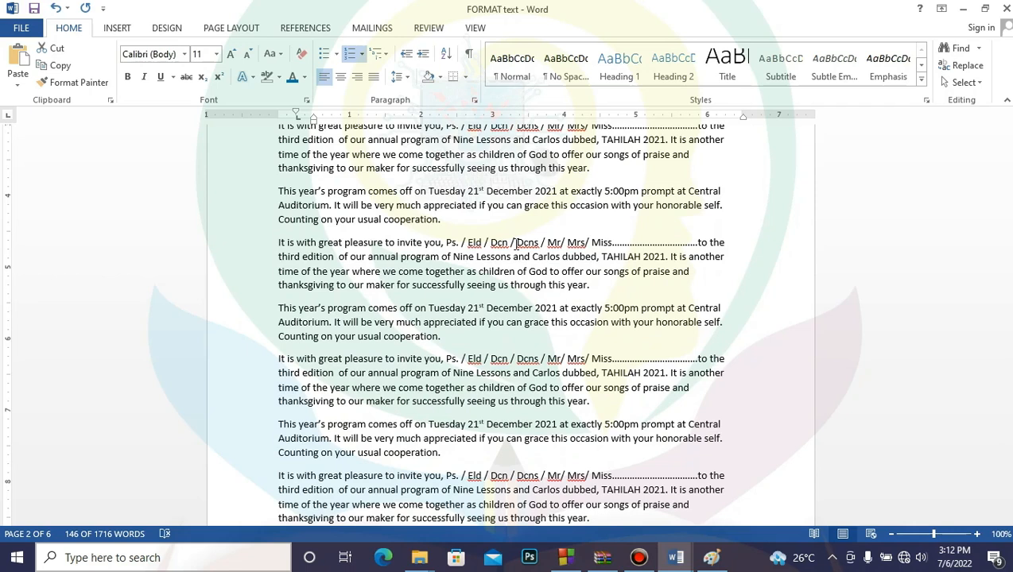
scroll(529, 287, up, 11)
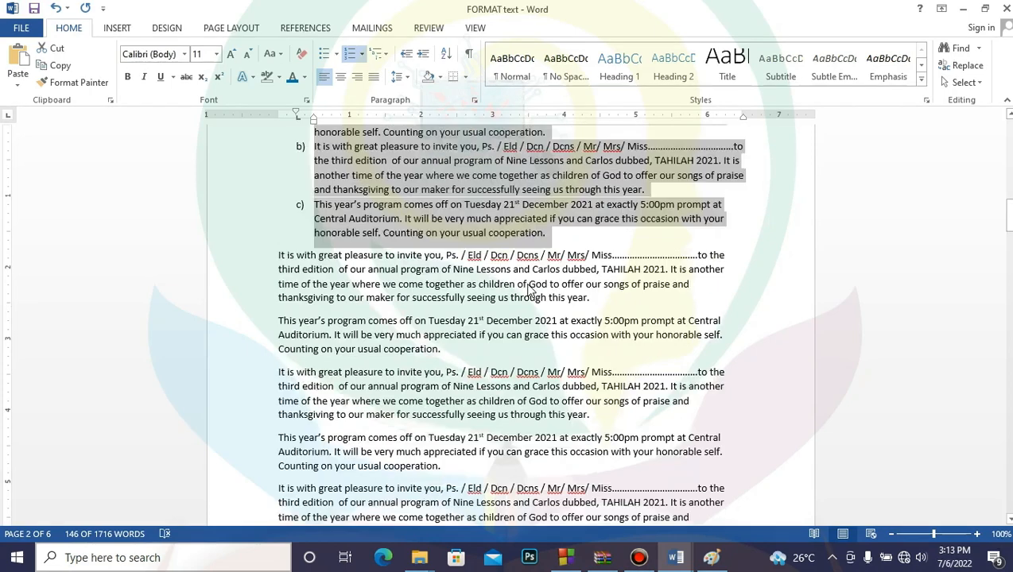
- Review the bulleted, Roman-numbered and lettered lists on the first two pages and the available multilevel list styles
scroll(528, 284, up, 10)
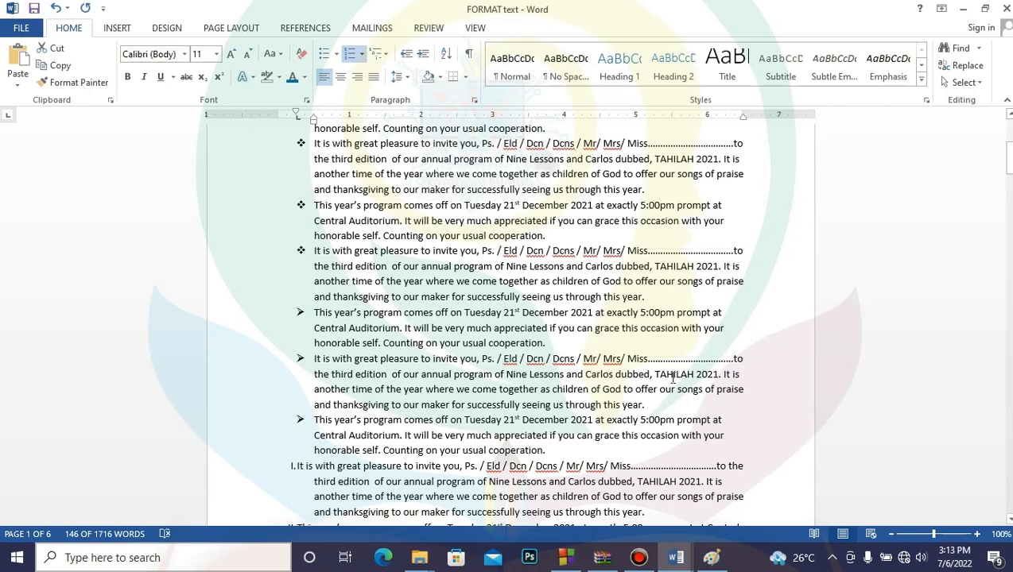
scroll(670, 379, down, 3)
scroll(673, 379, down, 13)
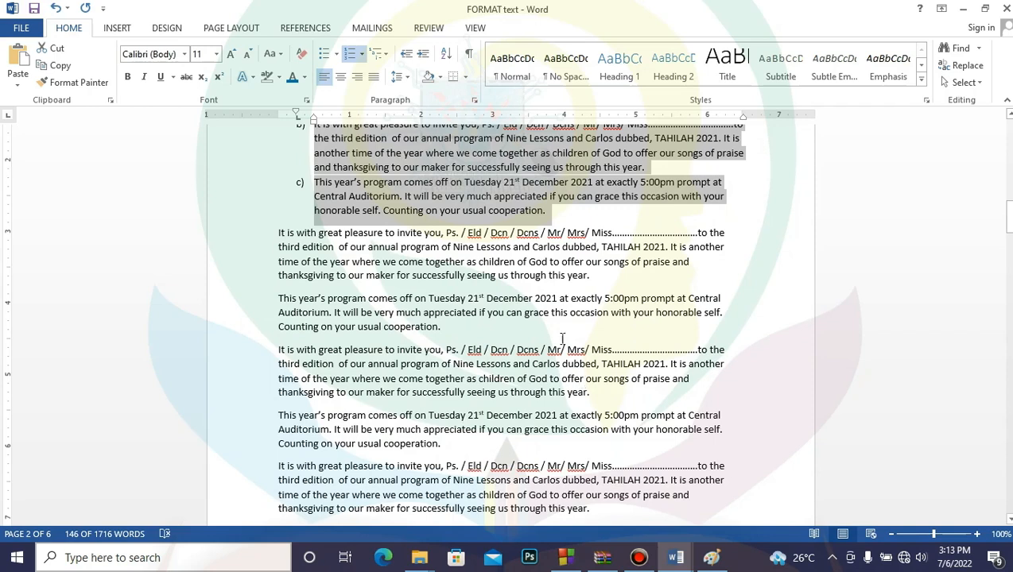
click(385, 54)
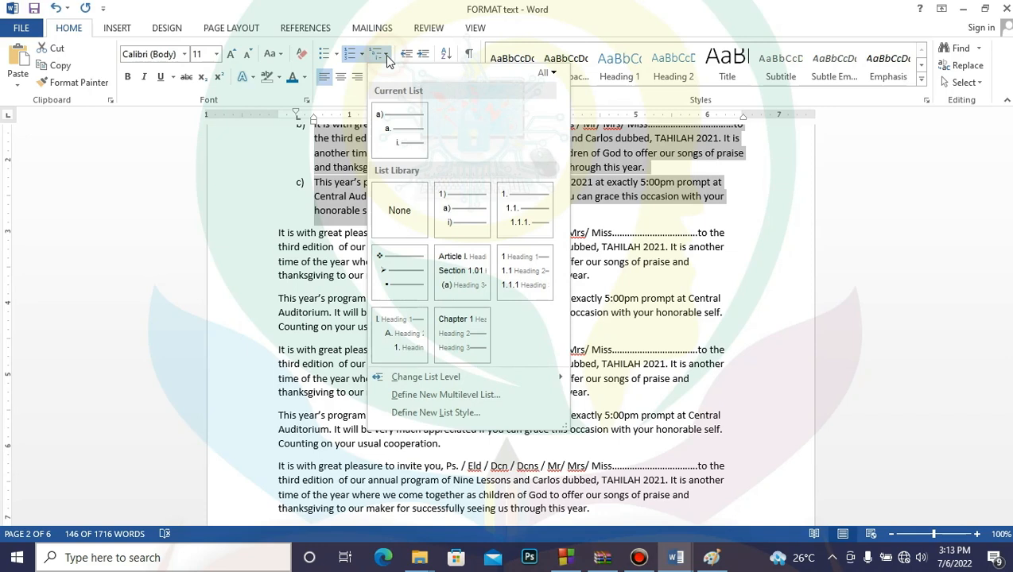
mouse_move(389, 131)
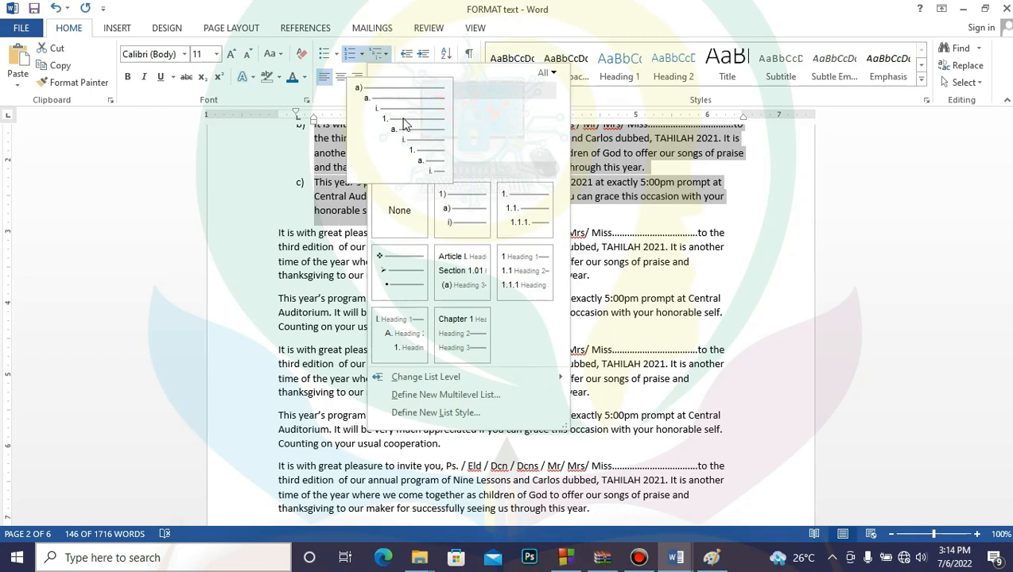
click(665, 275)
scroll(663, 253, up, 5)
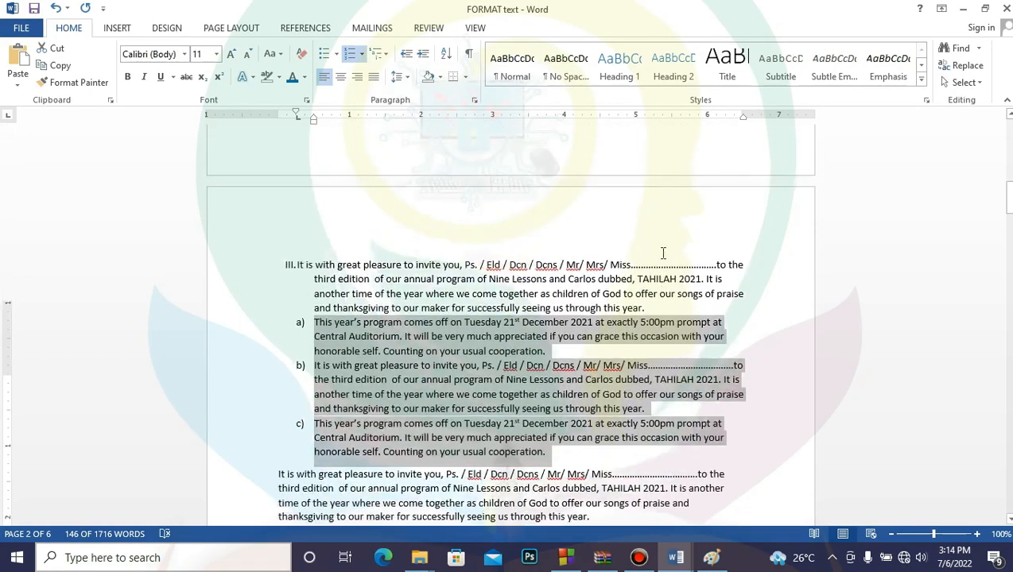
scroll(663, 252, up, 4)
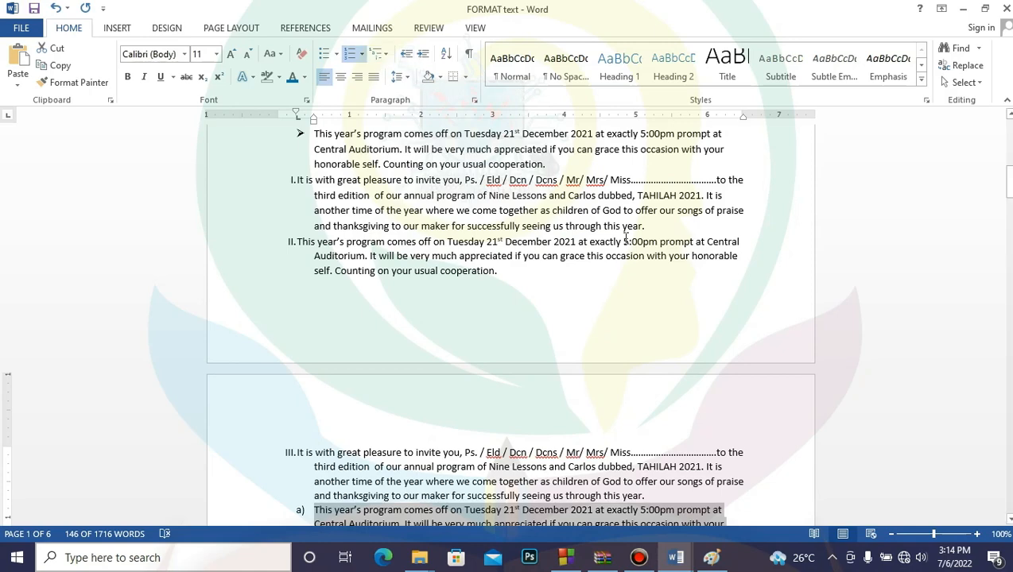
scroll(626, 239, down, 3)
scroll(625, 238, down, 3)
scroll(625, 238, up, 12)
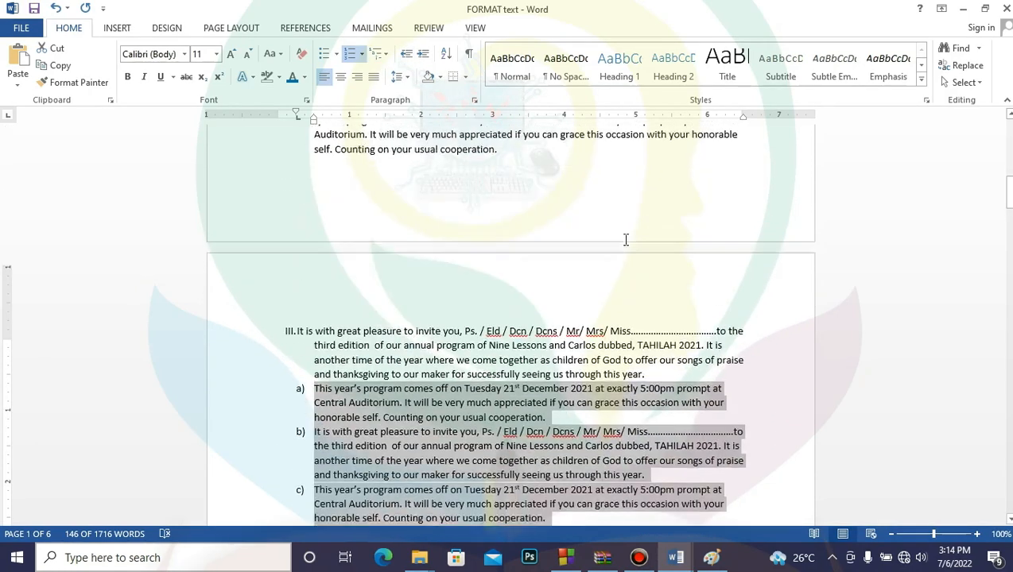
scroll(626, 239, up, 5)
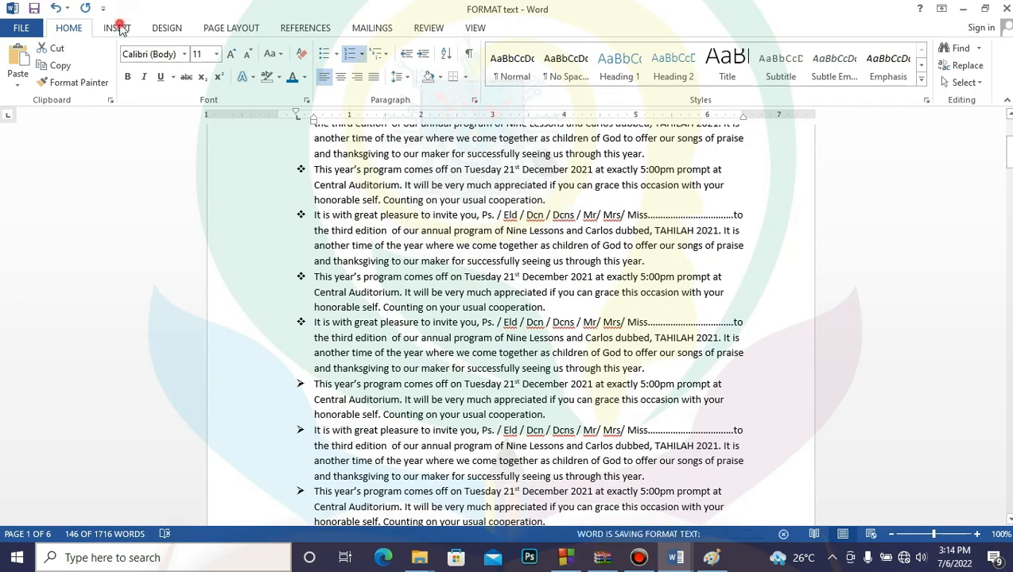
click(118, 28)
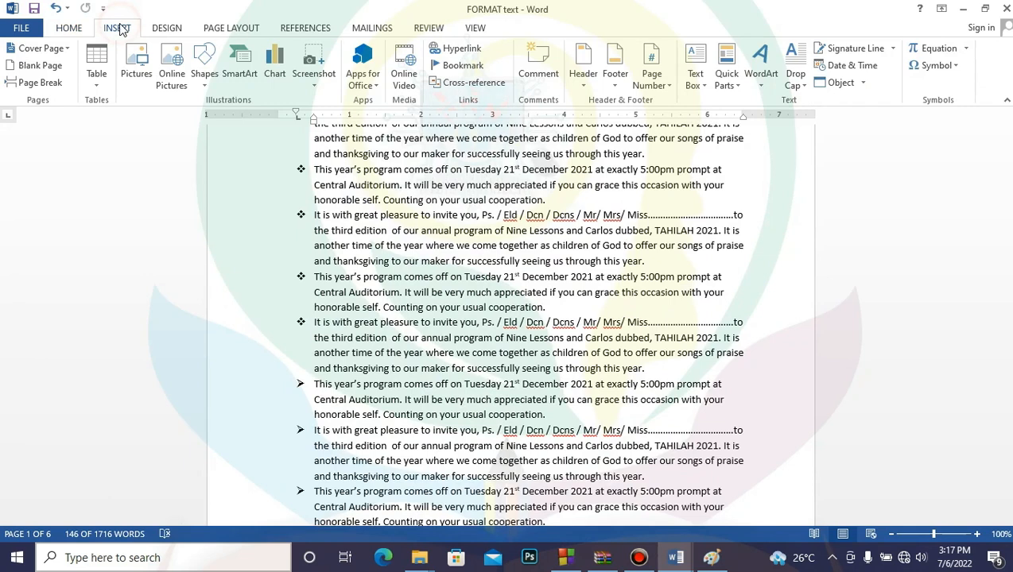
click(53, 28)
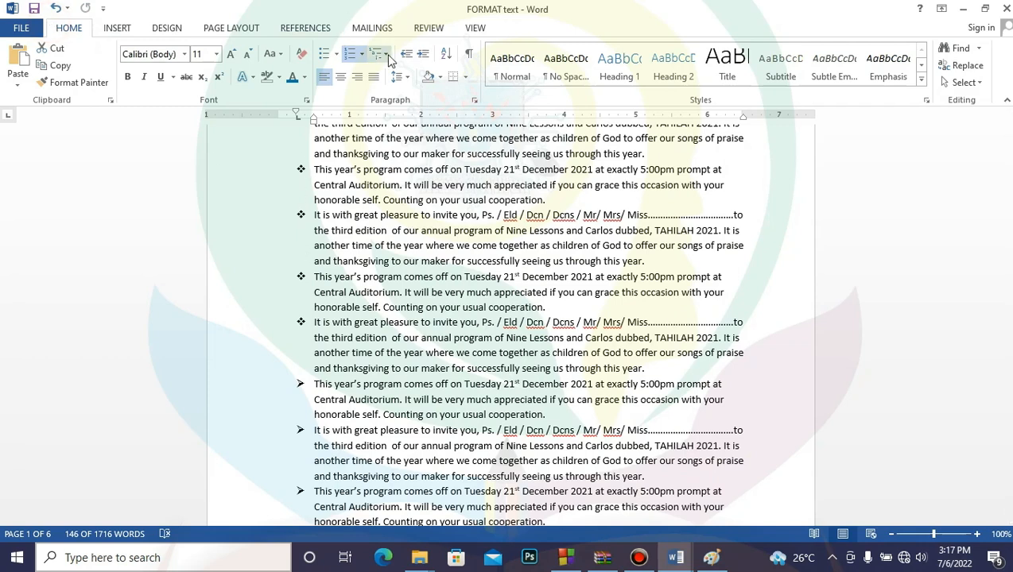
- Choose a dropped-position drop cap in Arial for the initial T of the first "This year's program" paragraph below the lists on page 2
drag(1008, 151, 1009, 188)
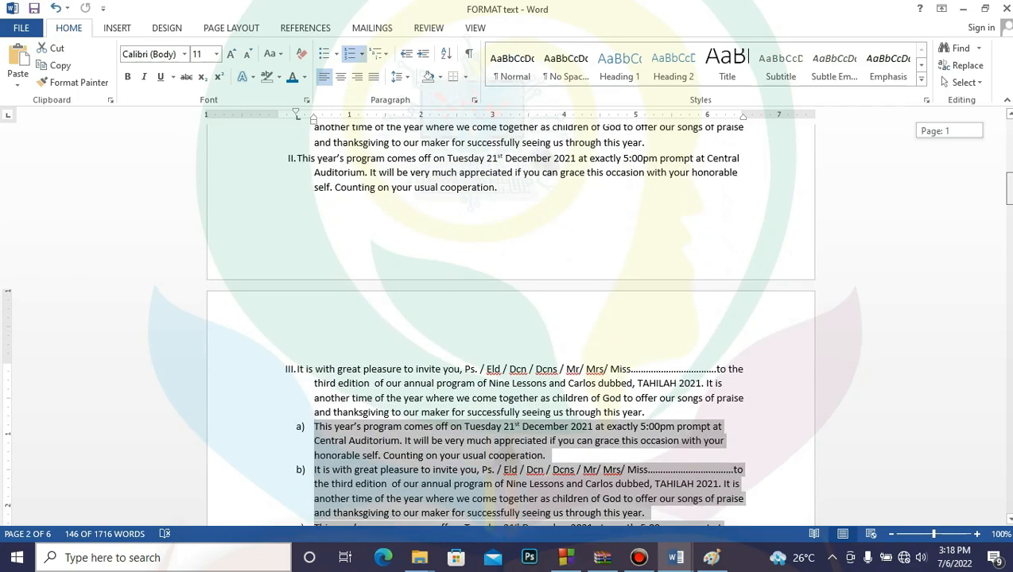
drag(1009, 188, 1009, 286)
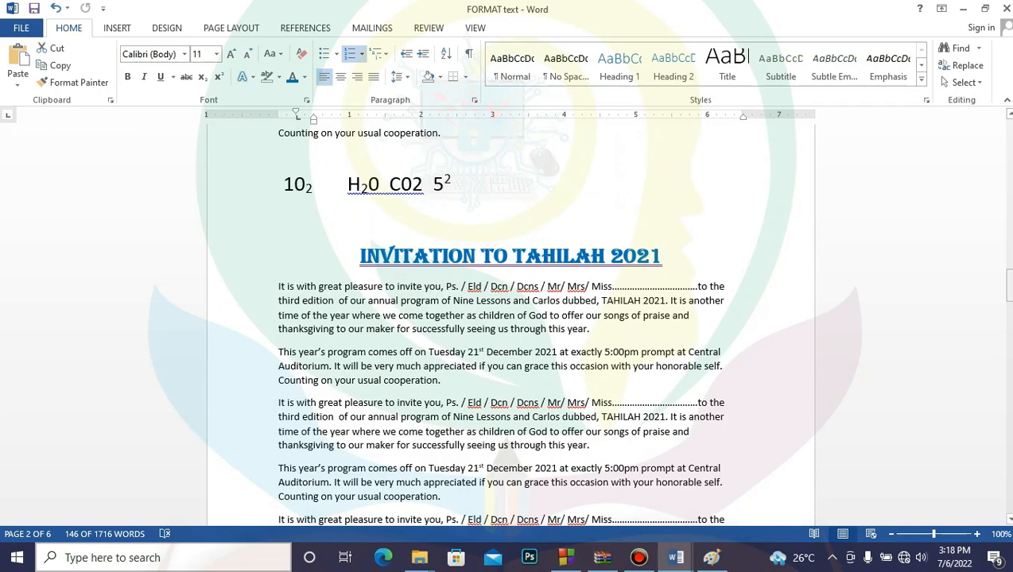
drag(1009, 285, 1009, 204)
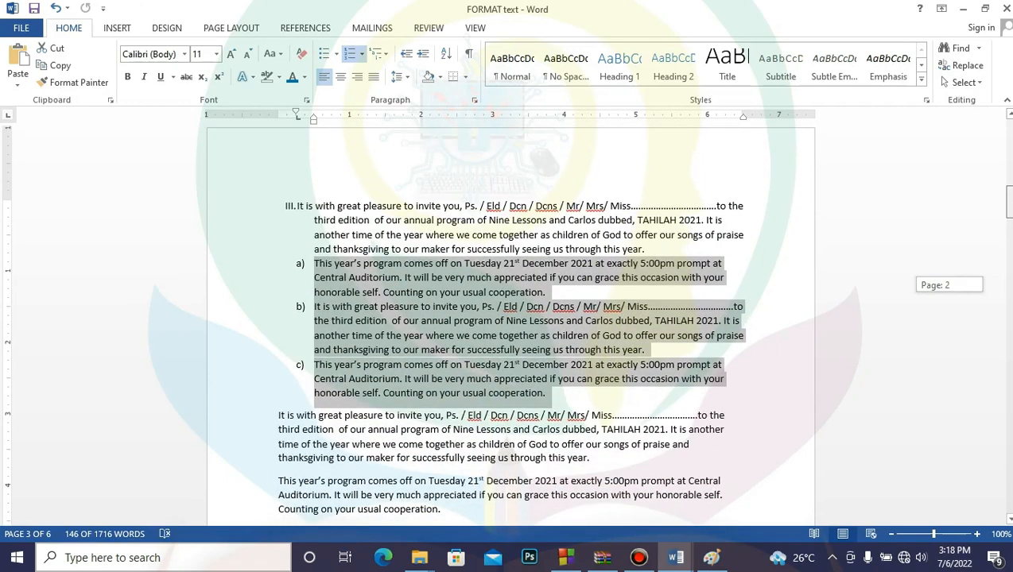
drag(1009, 204, 1009, 213)
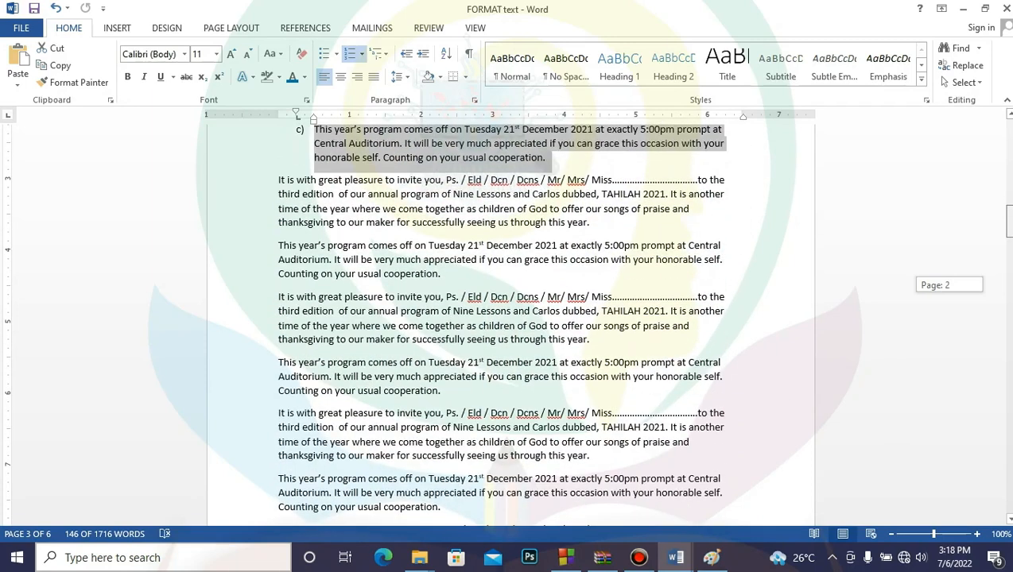
drag(1008, 213, 1009, 216)
click(281, 424)
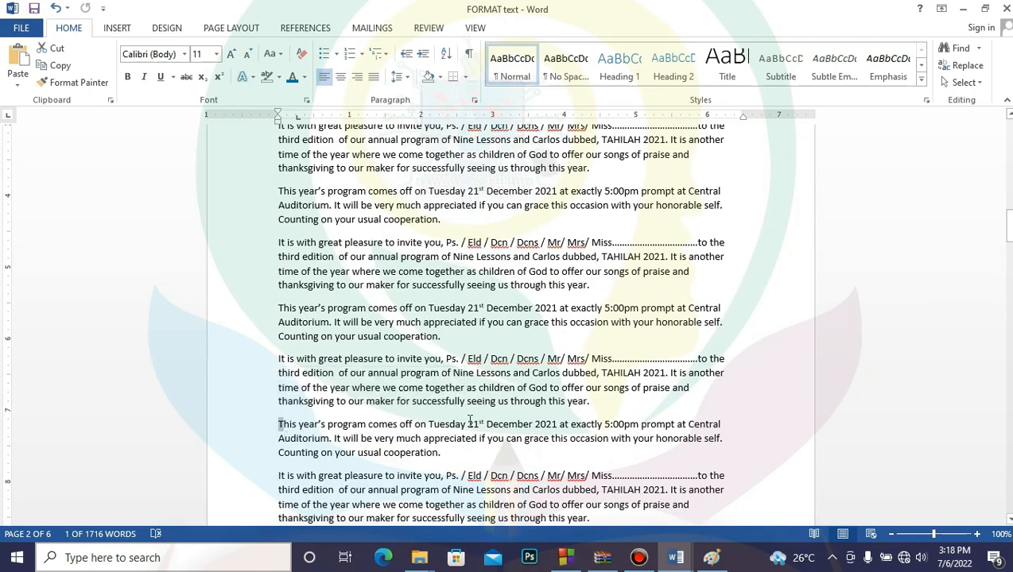
click(281, 242)
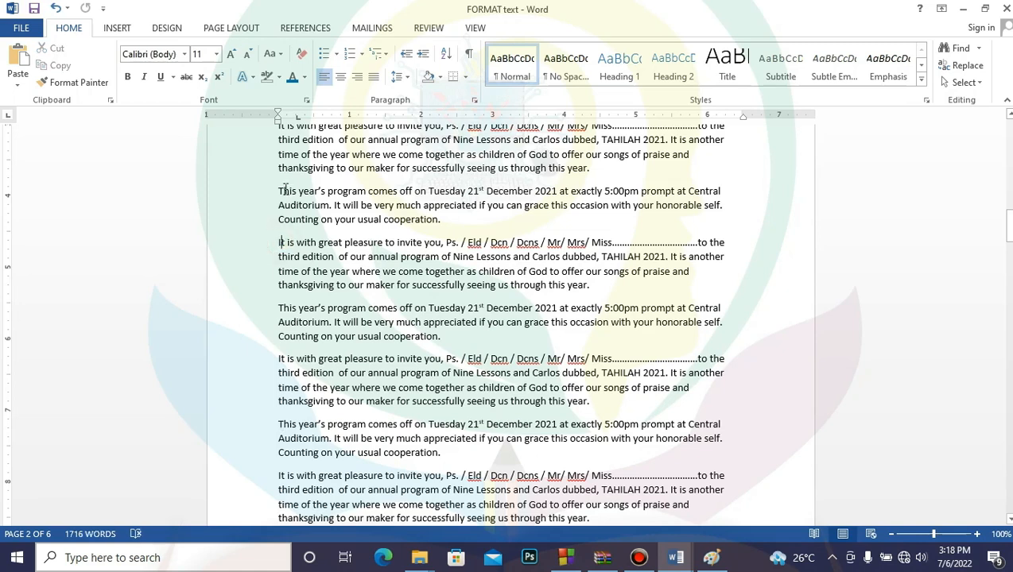
drag(278, 191, 284, 195)
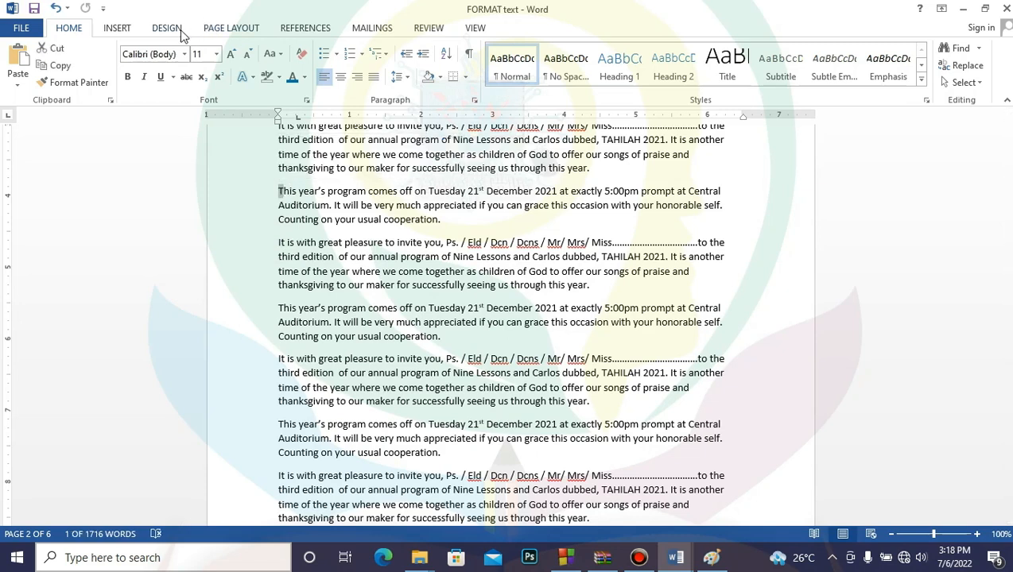
click(117, 28)
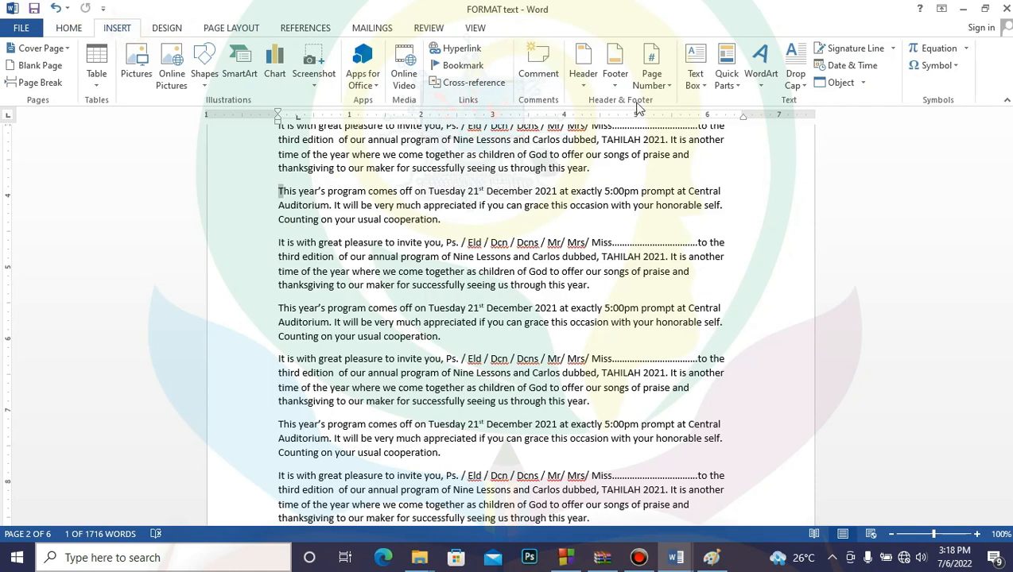
click(806, 86)
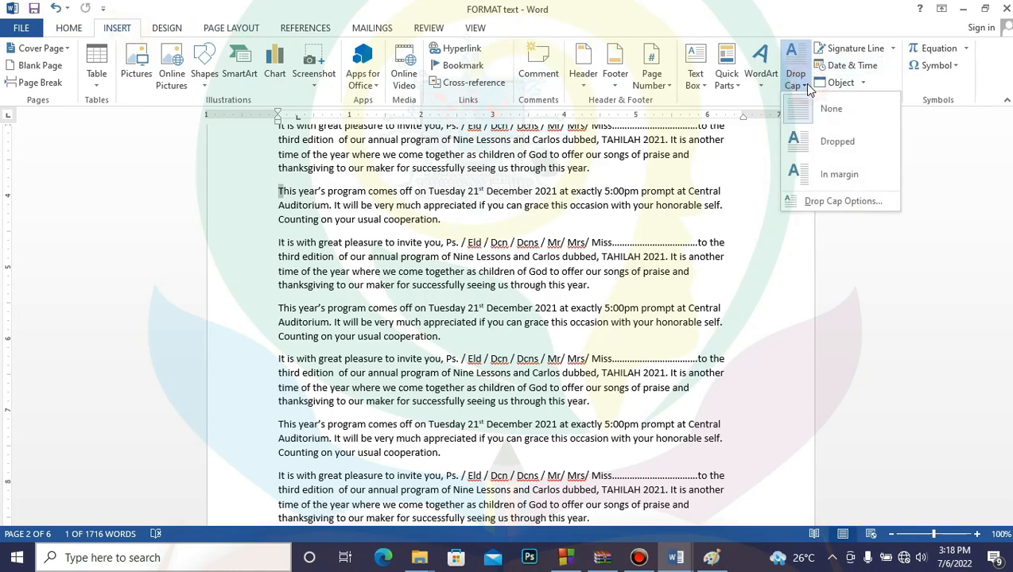
click(841, 204)
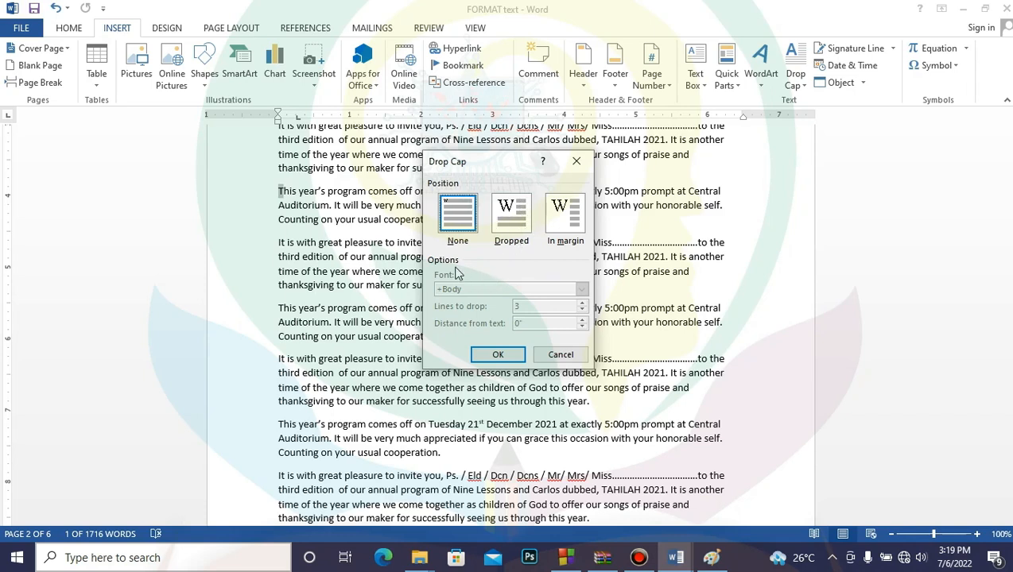
click(504, 218)
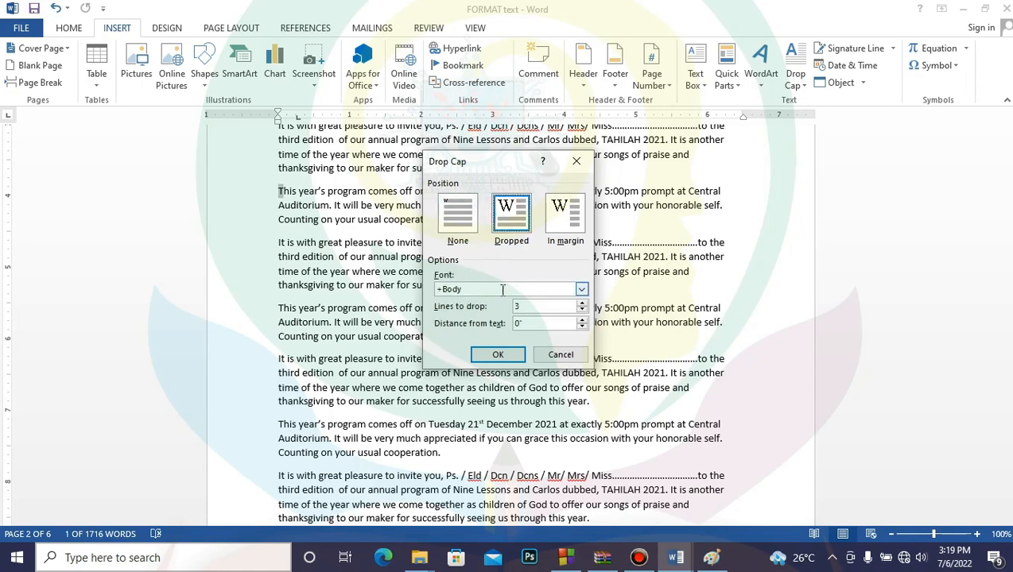
click(581, 289)
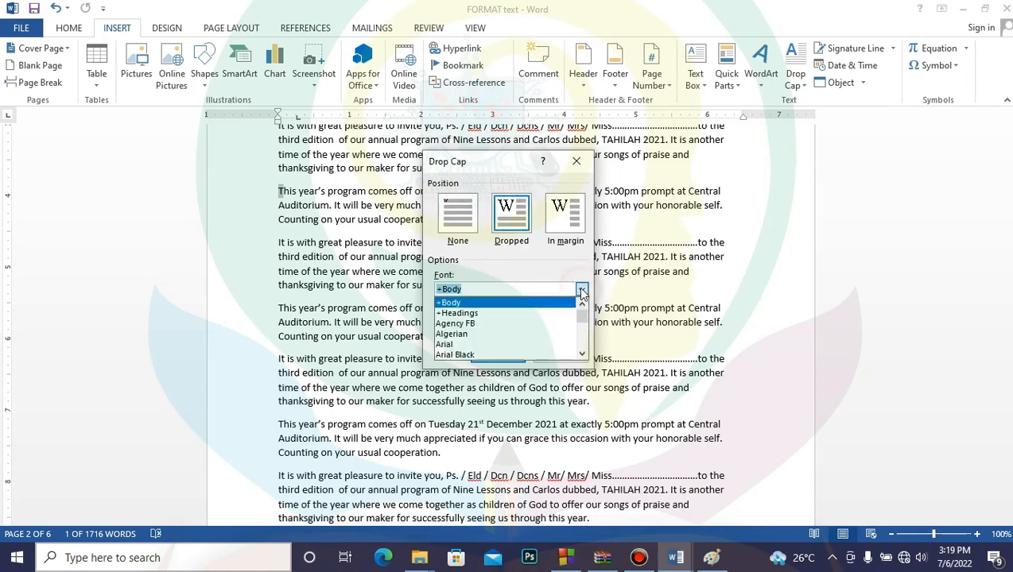
click(479, 346)
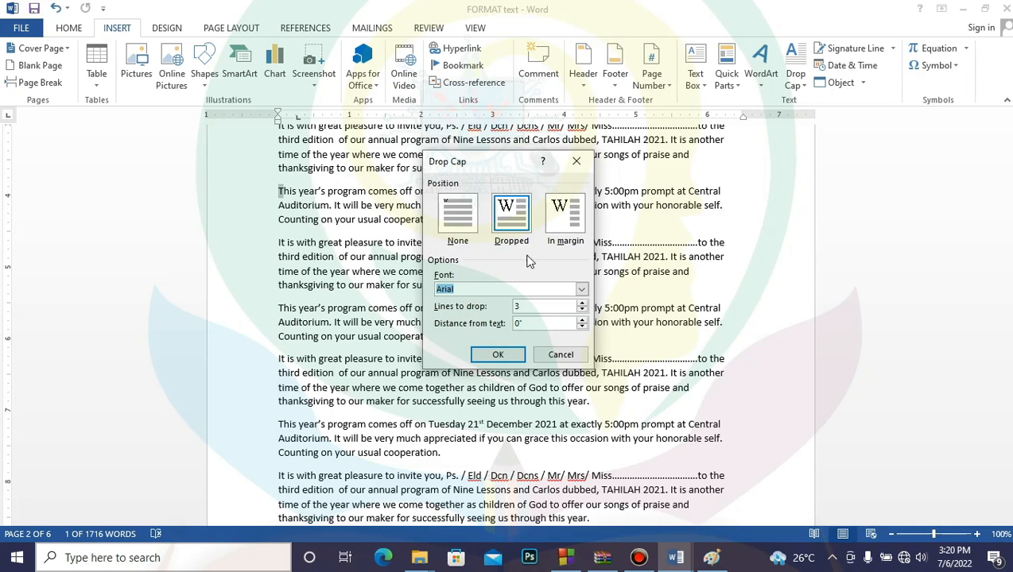
- Set the drop cap to 2 lines, adjust its distance from the text, and apply it to the paragraph
click(582, 311)
click(582, 319)
click(582, 319)
click(582, 319)
click(582, 319)
click(582, 326)
click(582, 328)
click(504, 354)
click(396, 321)
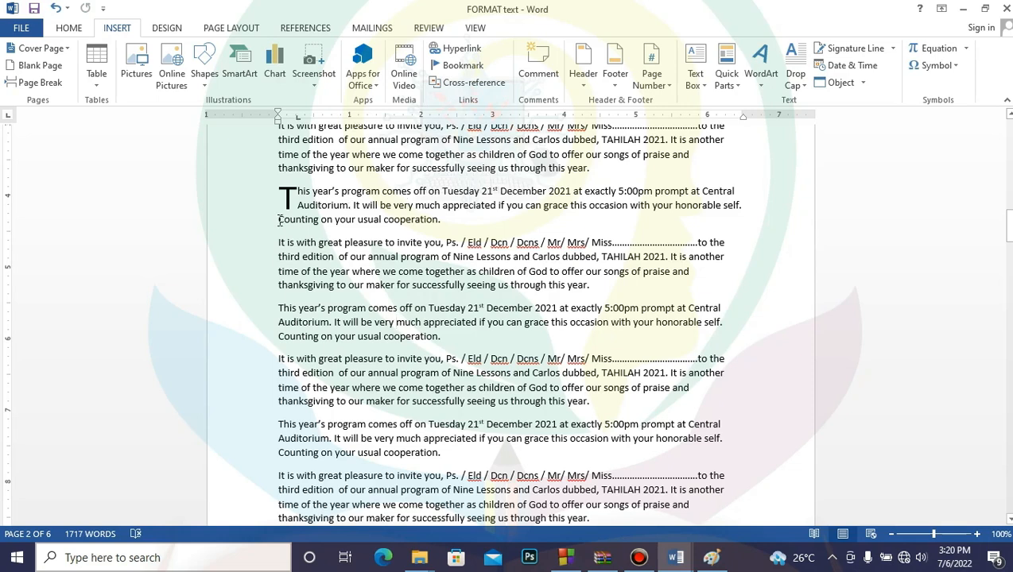
- Apply a dropped, 3-line drop cap in Arial Black to the initial I of the paragraph directly below list item c)
drag(1008, 230, 1008, 205)
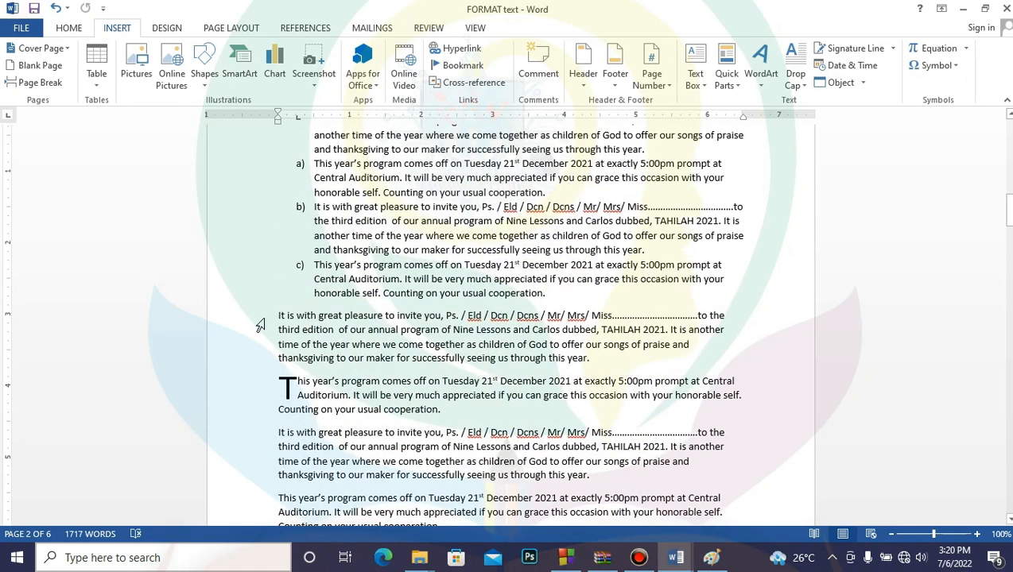
click(276, 316)
drag(279, 315, 284, 316)
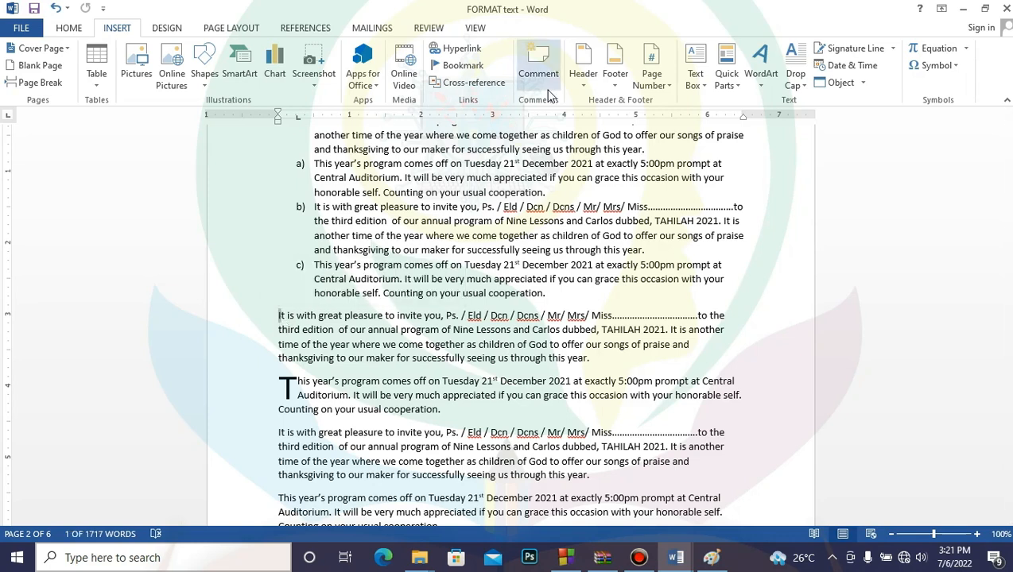
click(798, 80)
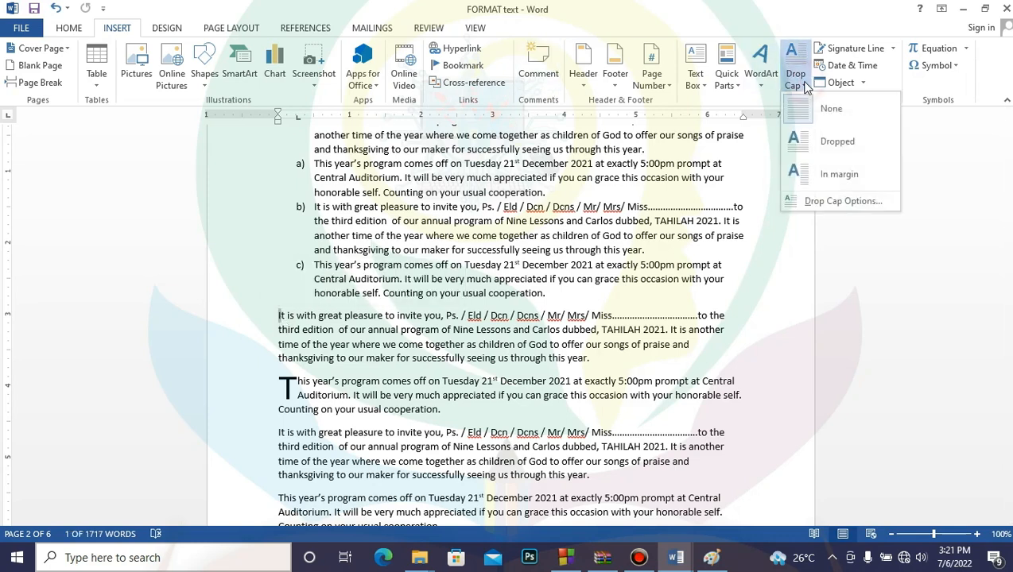
click(829, 200)
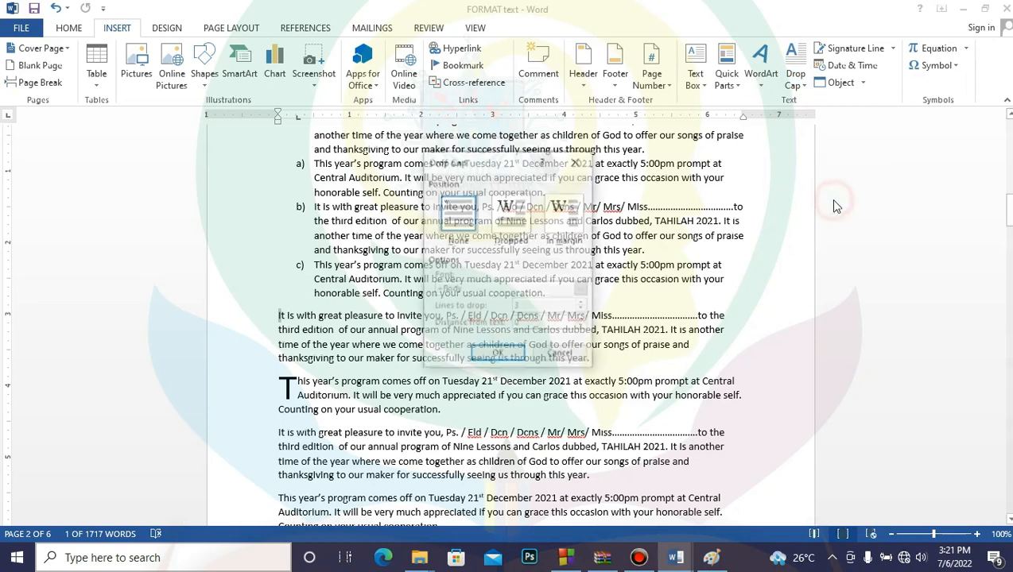
click(512, 223)
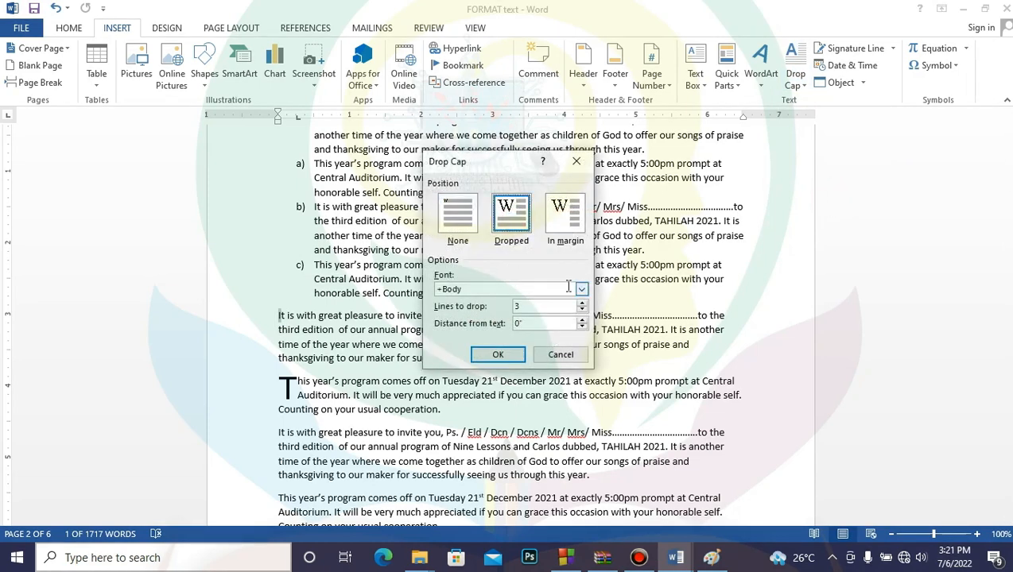
click(582, 289)
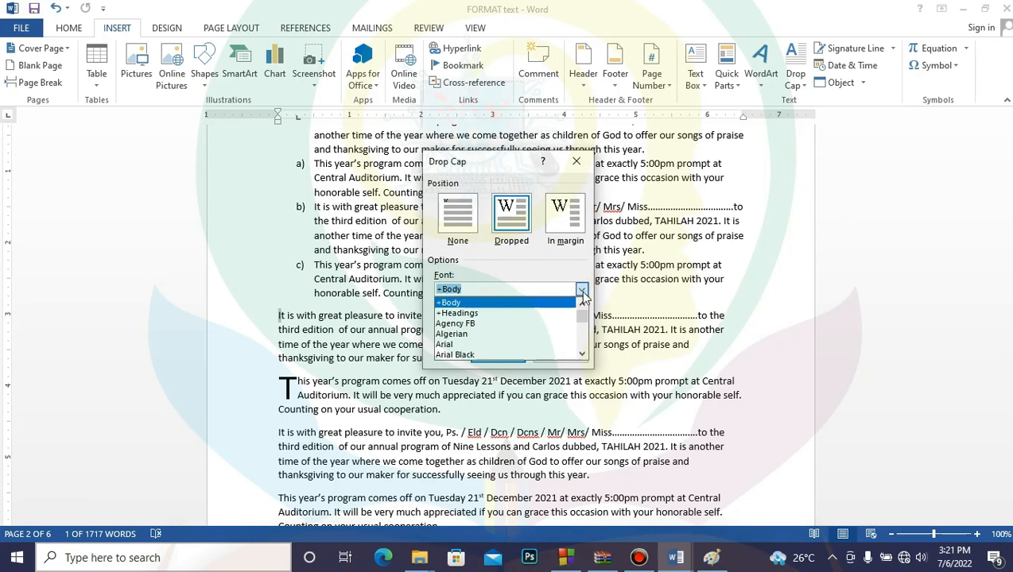
click(502, 355)
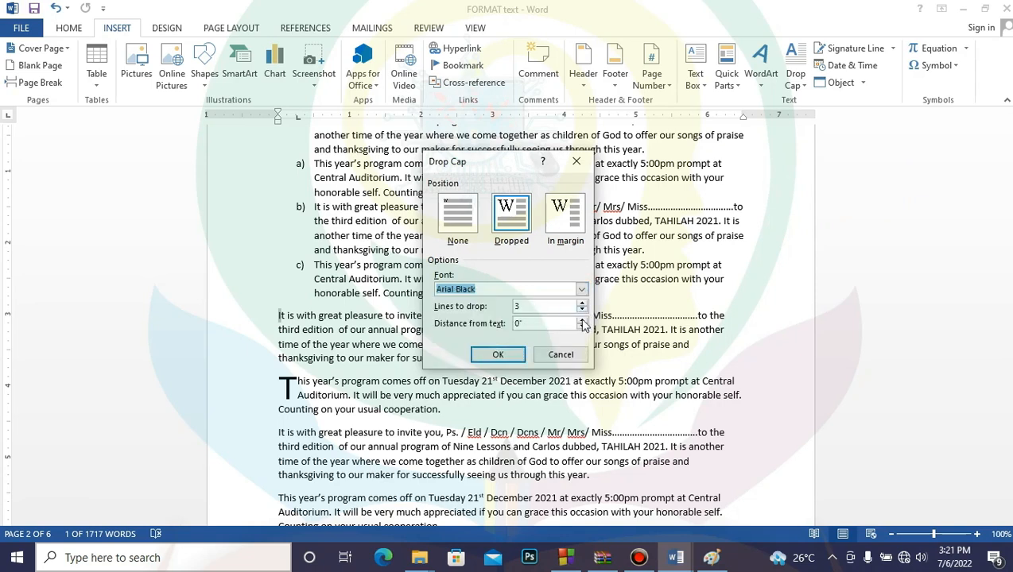
click(500, 354)
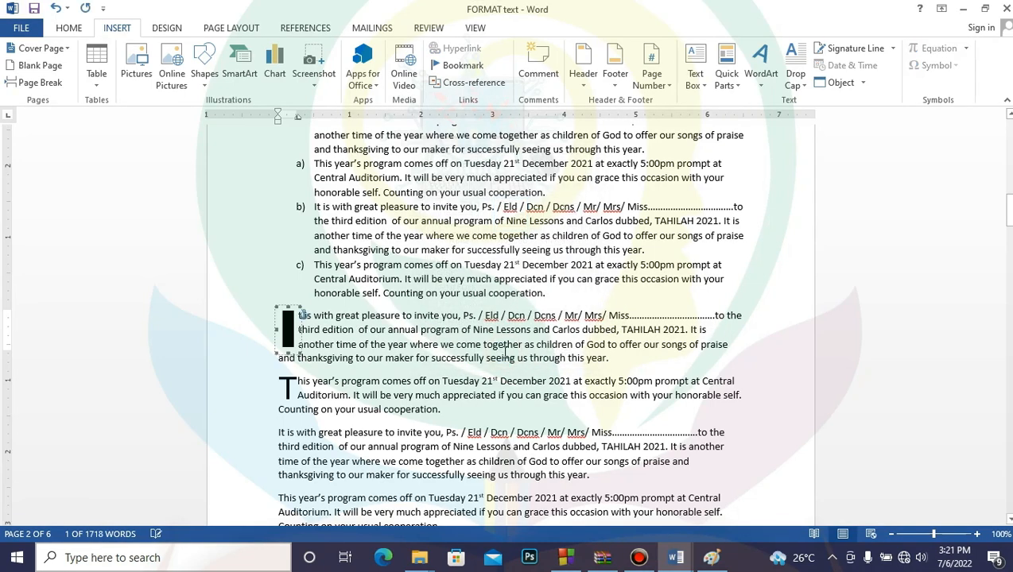
- Apply an in-margin drop cap spanning 3 lines to the "It is with great pleasure" paragraph directly below the two existing drop-cap paragraphs on page 2
click(426, 430)
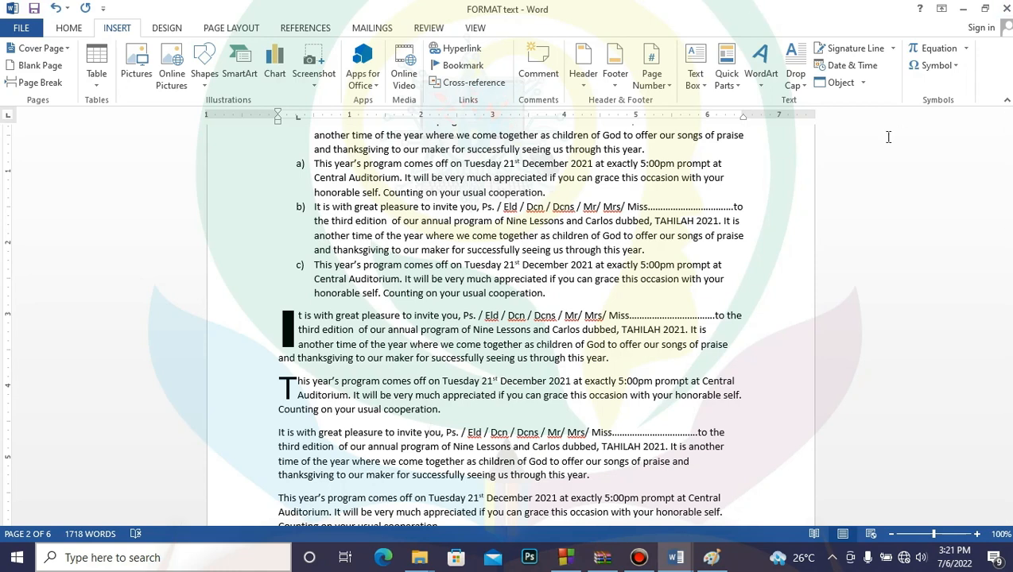
click(803, 87)
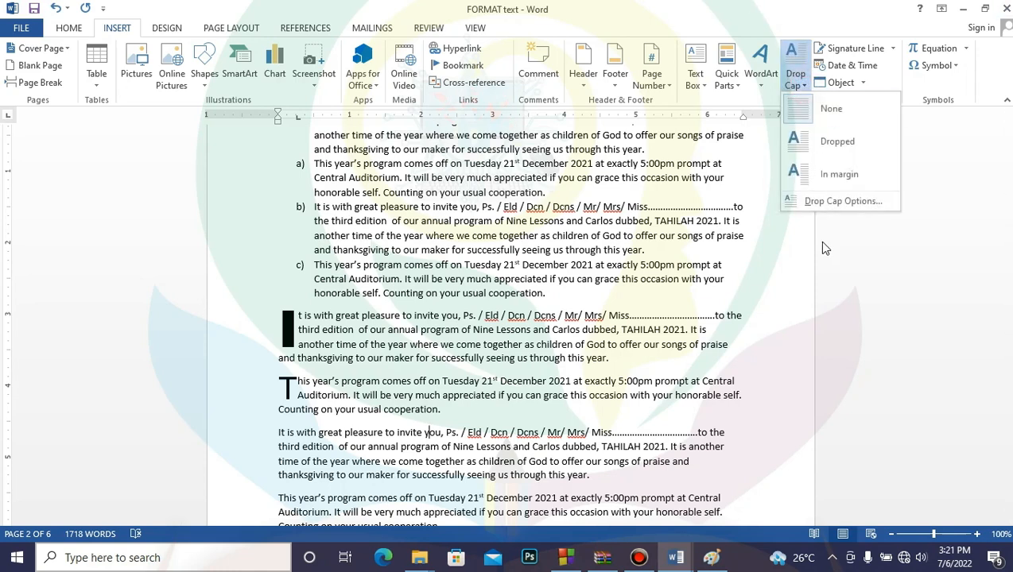
click(827, 198)
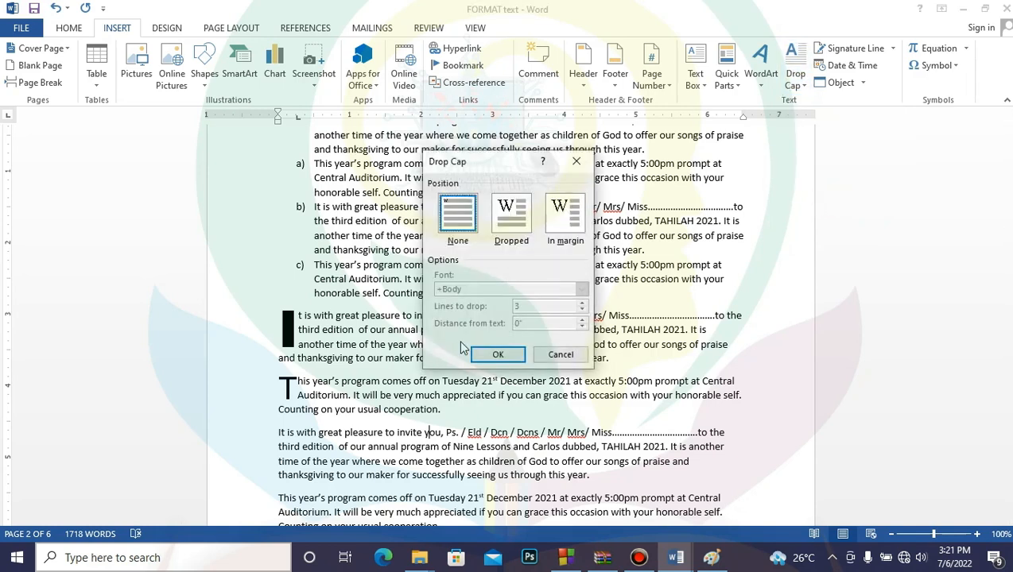
click(566, 217)
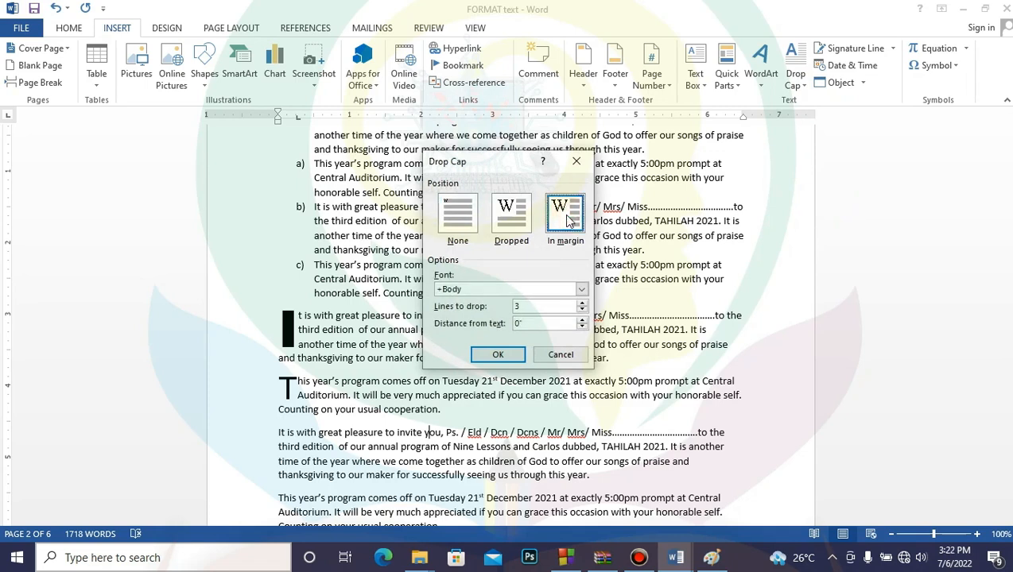
click(497, 355)
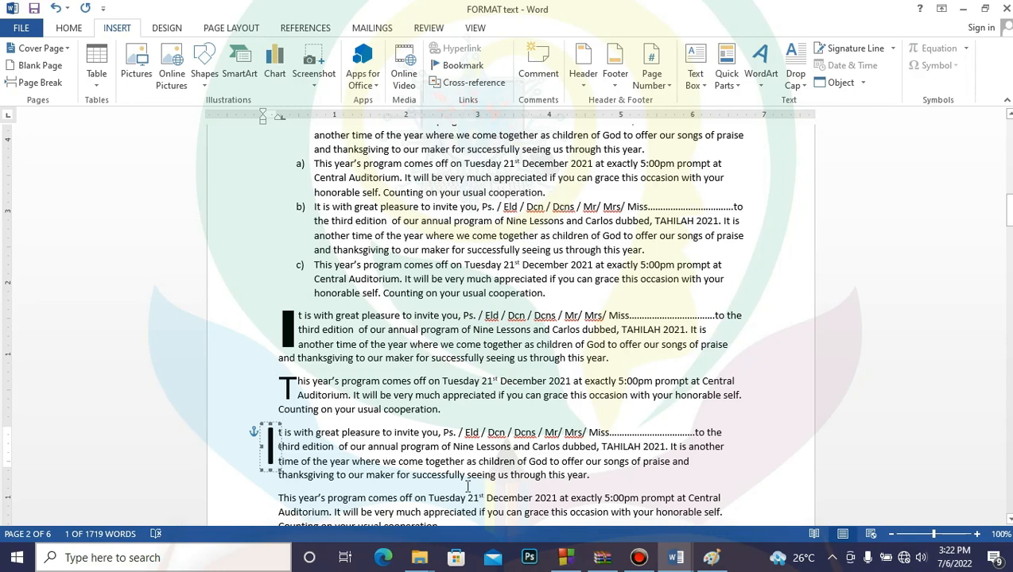
click(444, 458)
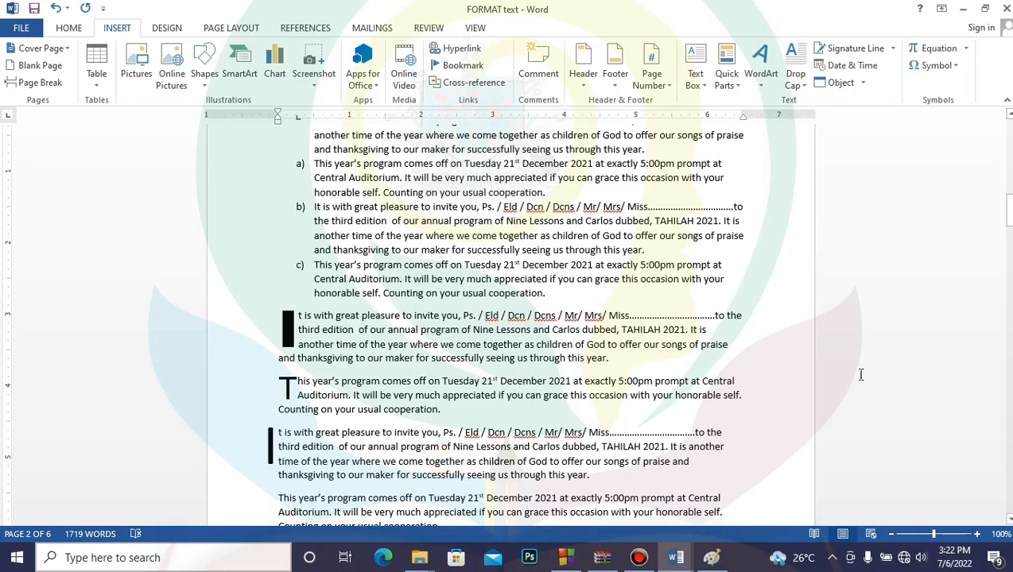
- Give the initial T of the last "This year's program" paragraph on page 2 an in-margin drop cap, and switch it to the dropped position
drag(1007, 206, 1008, 227)
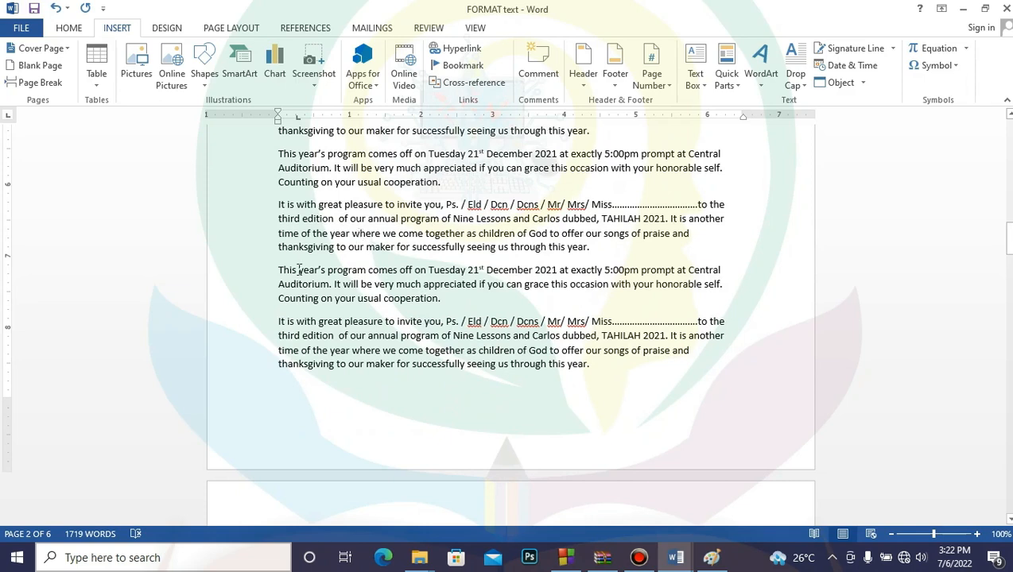
drag(278, 271, 285, 271)
click(796, 82)
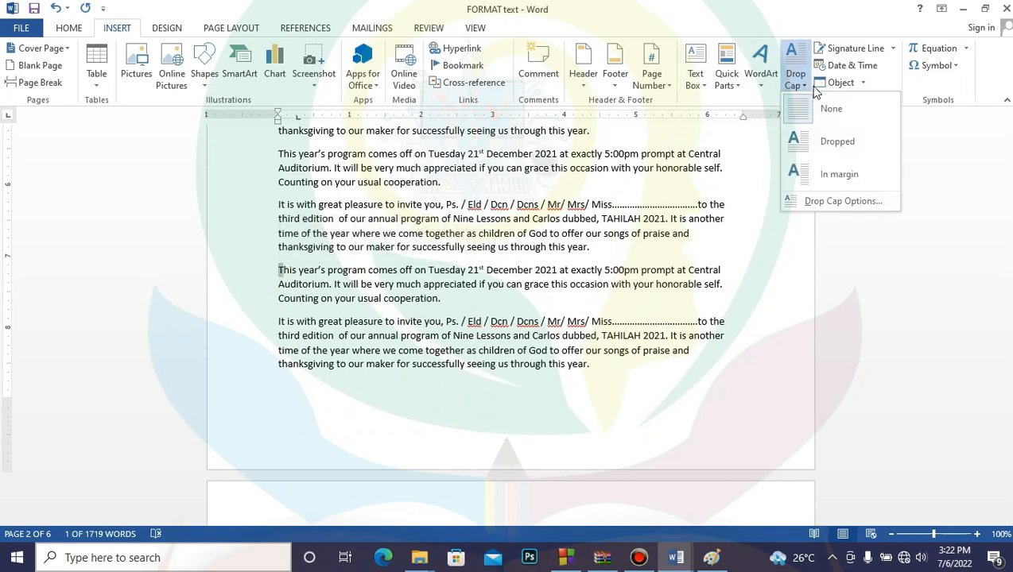
click(818, 174)
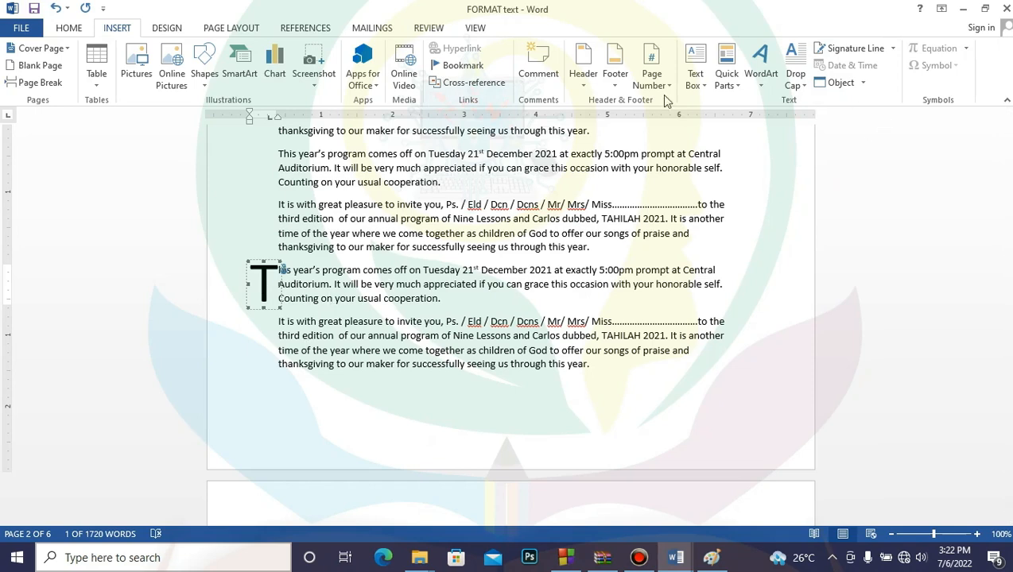
click(798, 83)
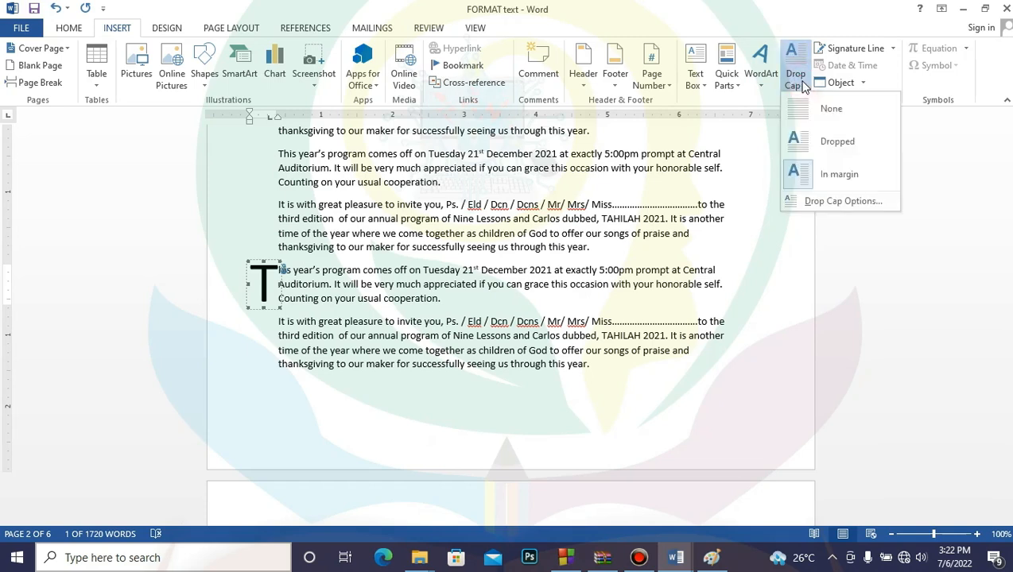
click(826, 142)
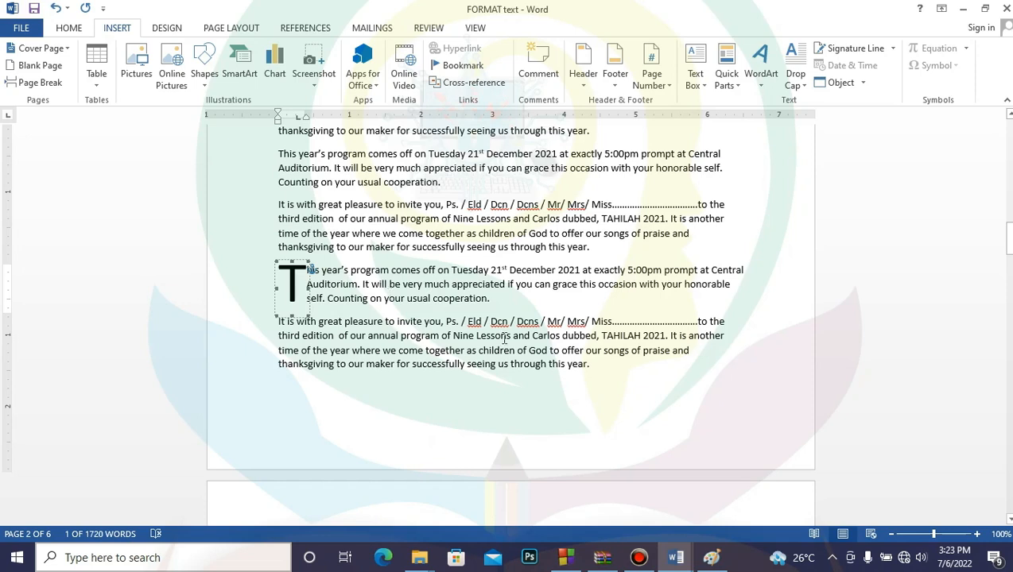
click(506, 386)
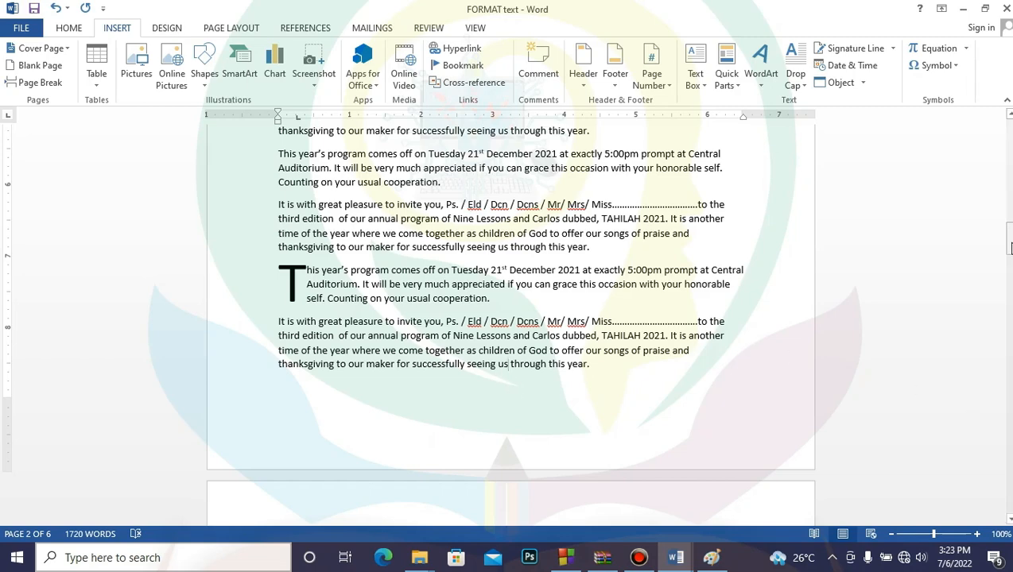
- Insert Plain Number 2 page numbers at the top of the pages and return to the body text on page 1
drag(1009, 248, 1008, 223)
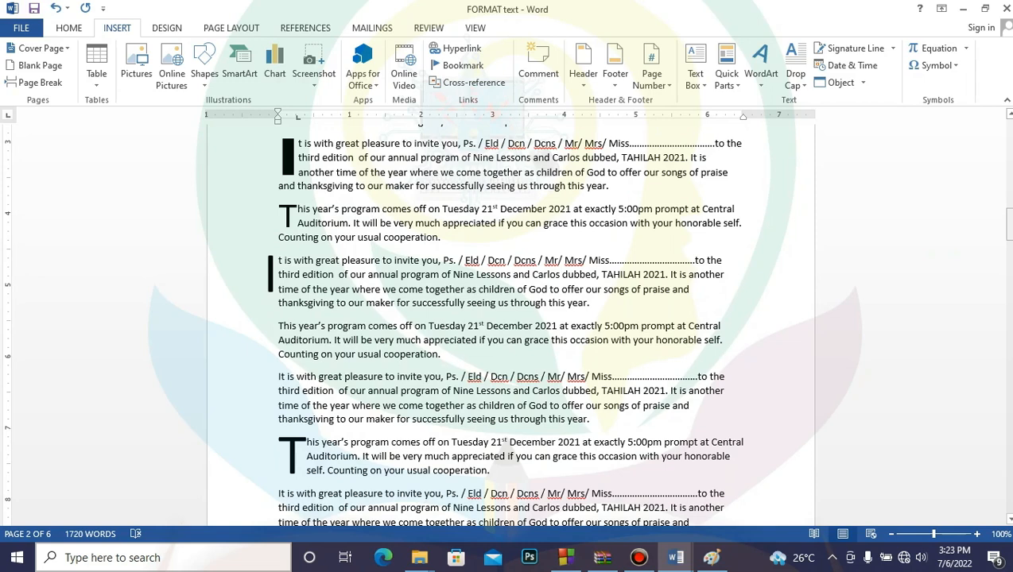
drag(1008, 225, 1009, 134)
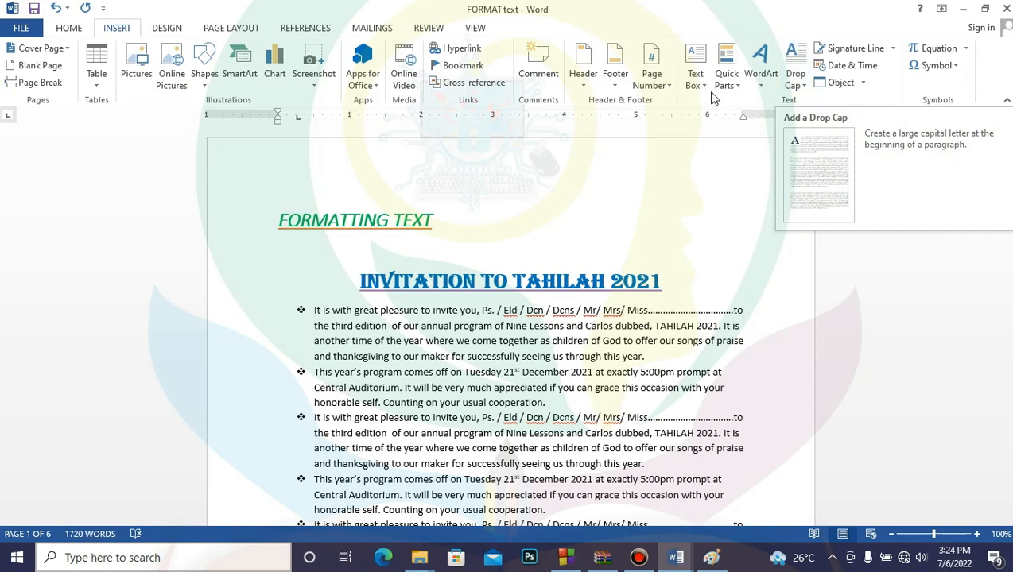
click(667, 86)
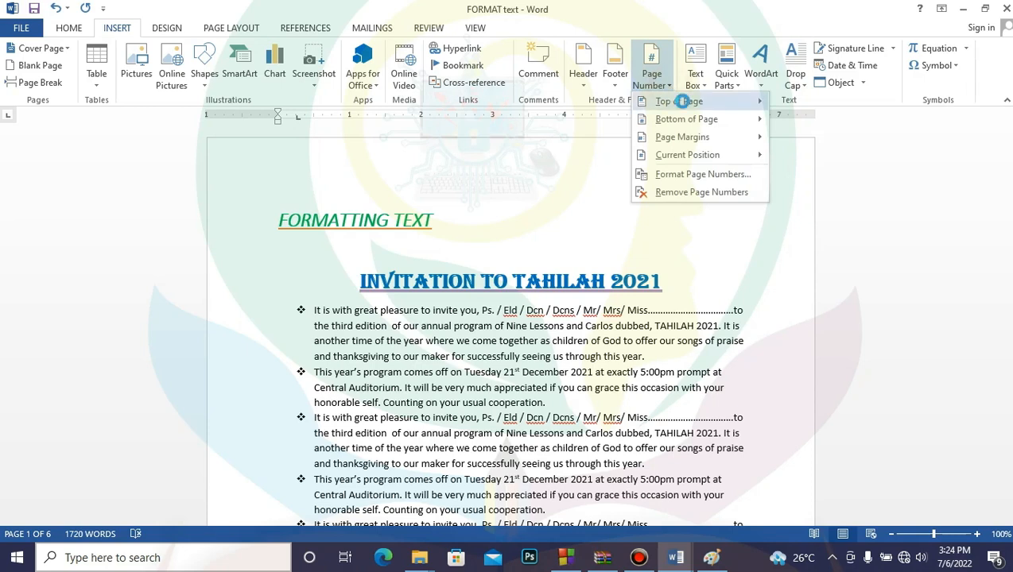
mouse_move(682, 101)
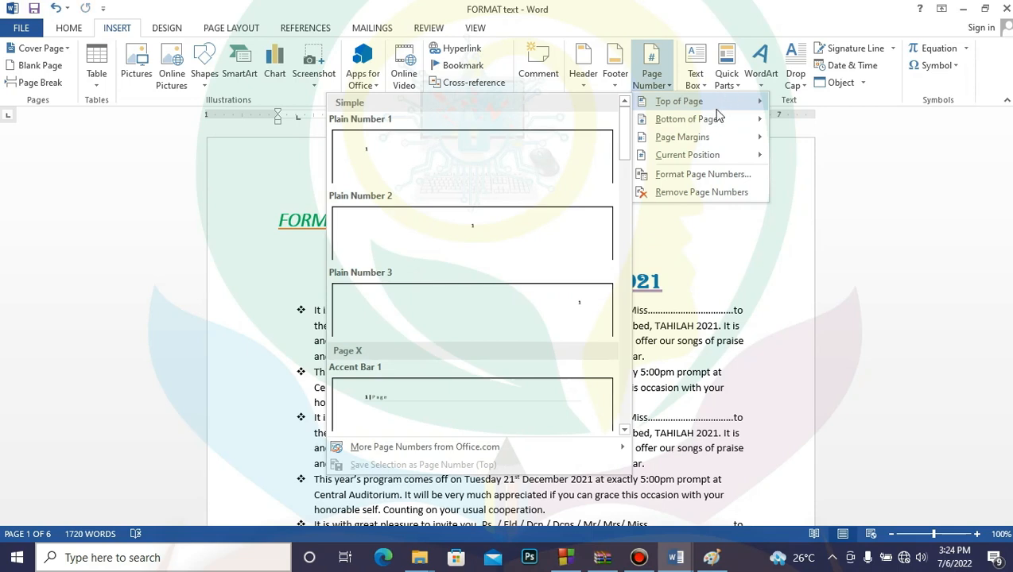
mouse_move(713, 119)
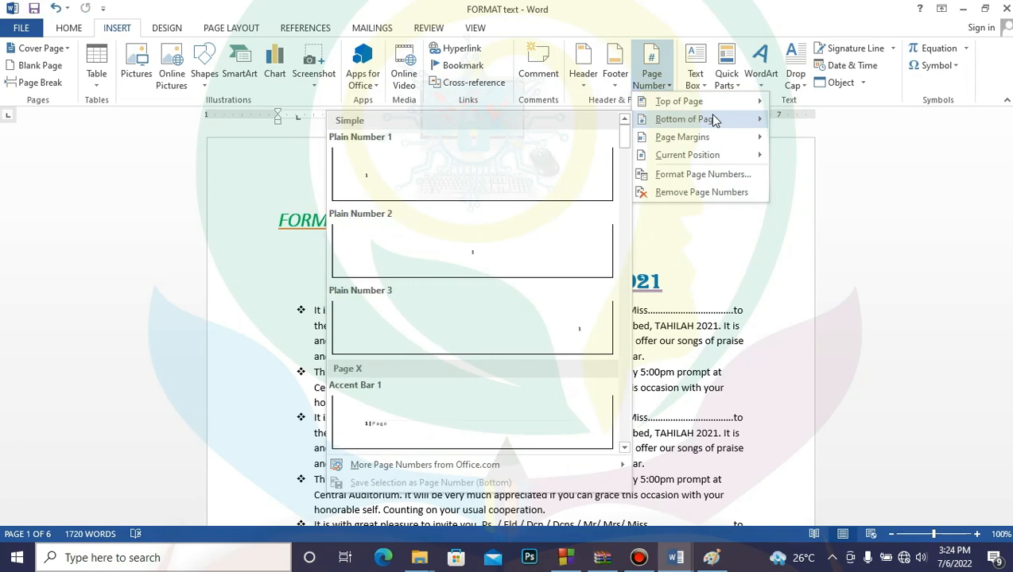
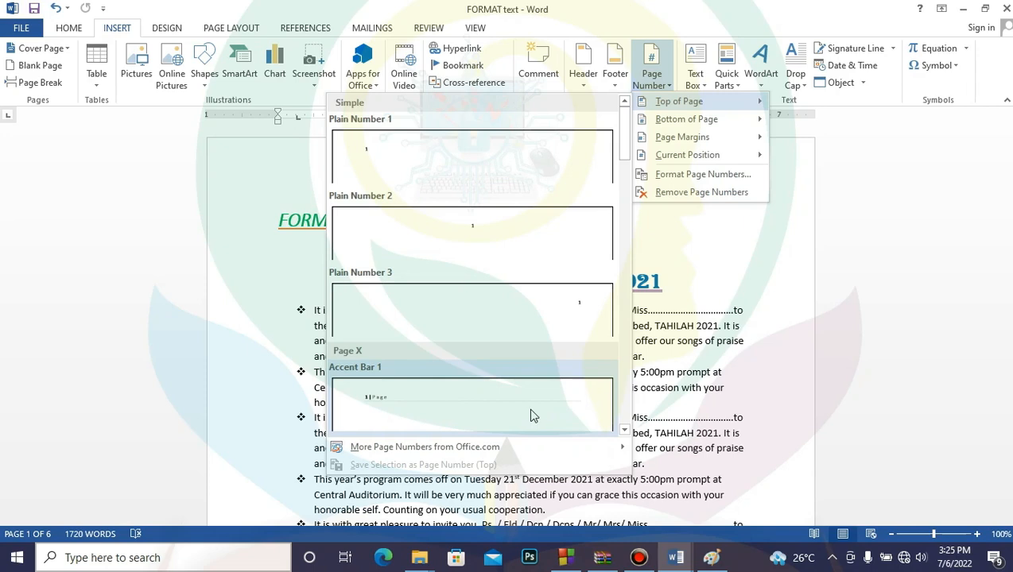
mouse_move(482, 449)
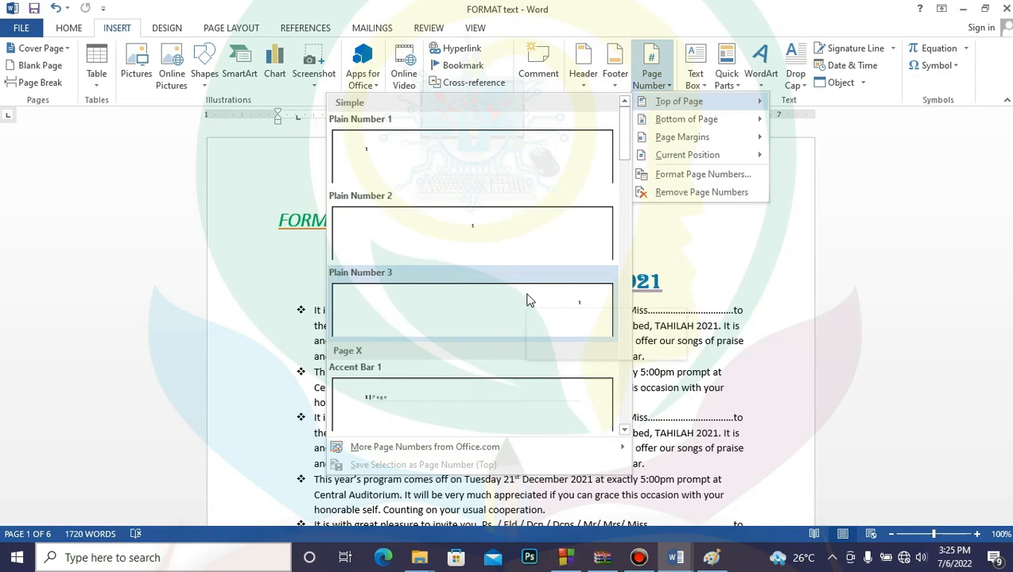
click(508, 243)
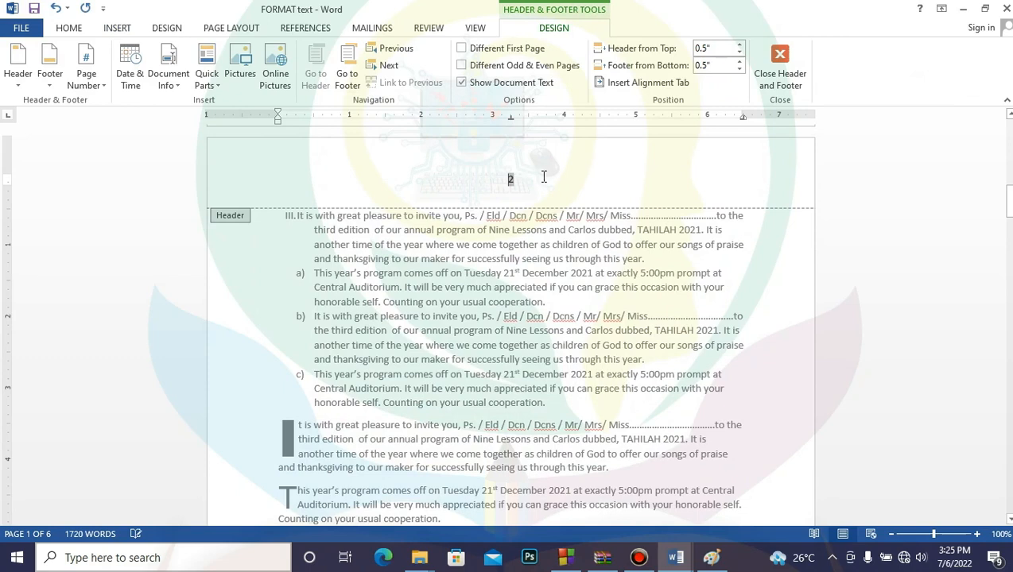
drag(1009, 207, 1009, 62)
drag(1007, 101, 1008, 105)
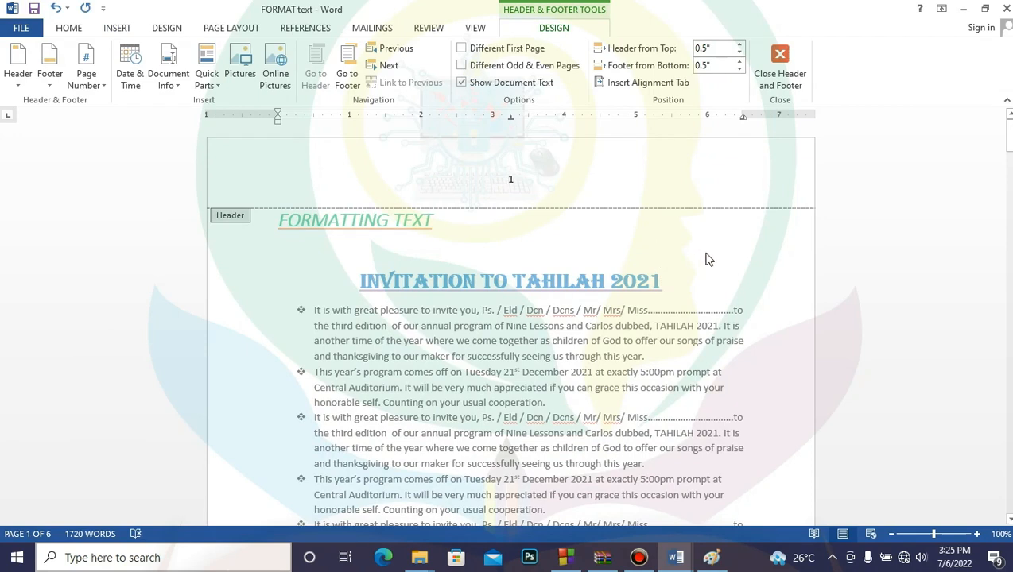
double_click(674, 250)
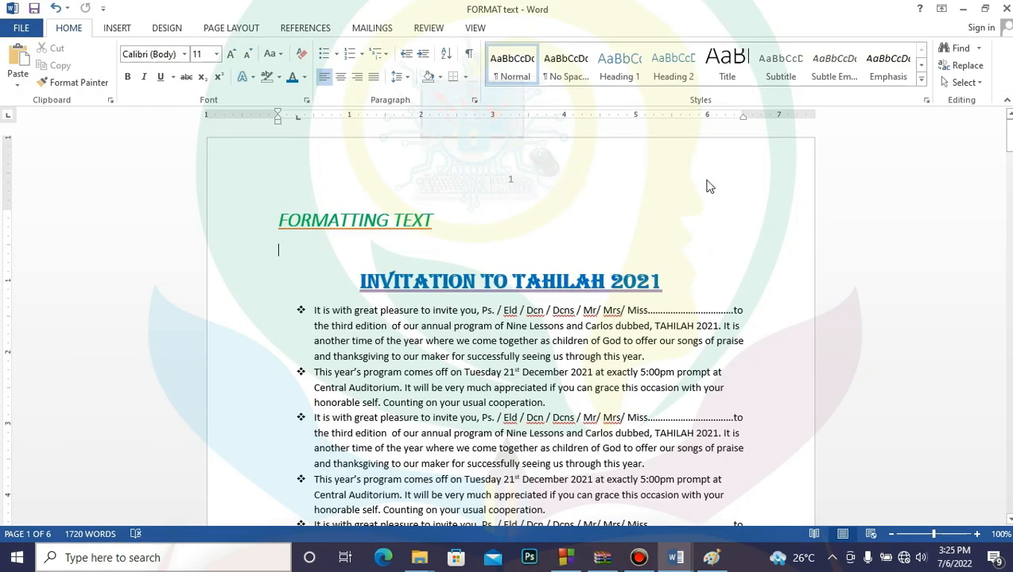
- Check the numbering through the last page, change the top-of-page numbers to the Plain Number 3 style, and return to the body text
drag(1008, 137, 1009, 458)
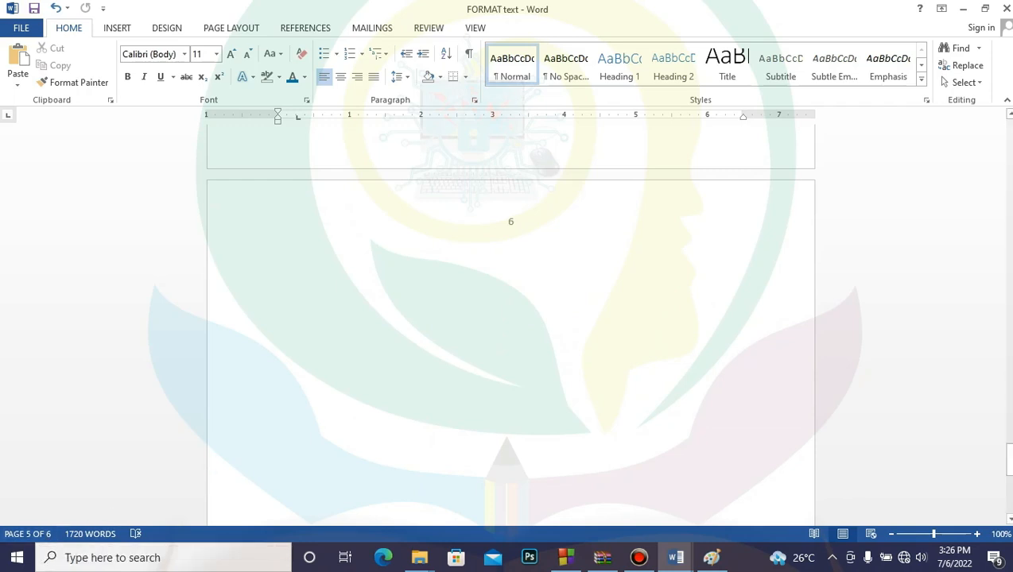
drag(1008, 457, 1010, 113)
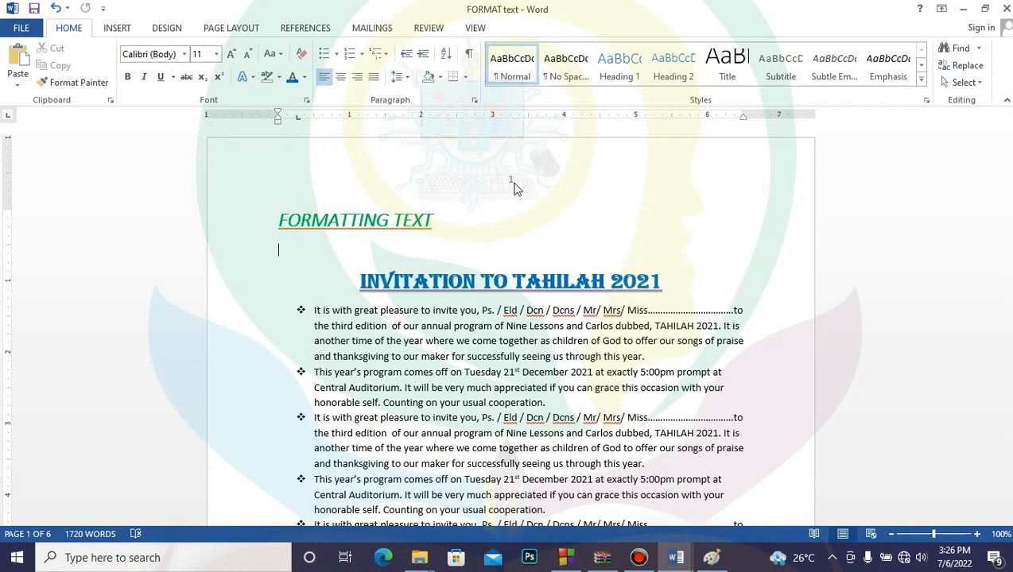
click(117, 30)
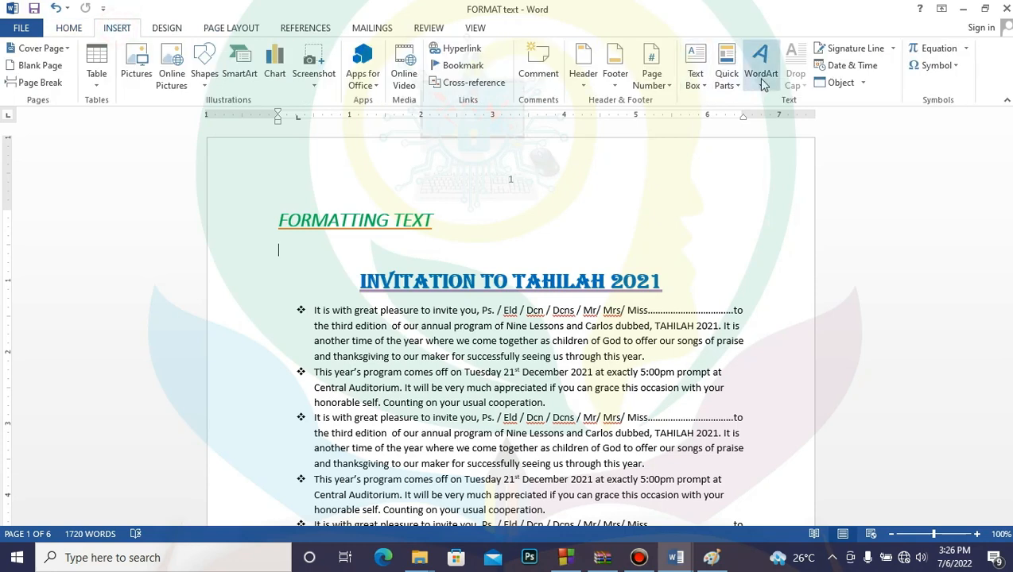
click(670, 86)
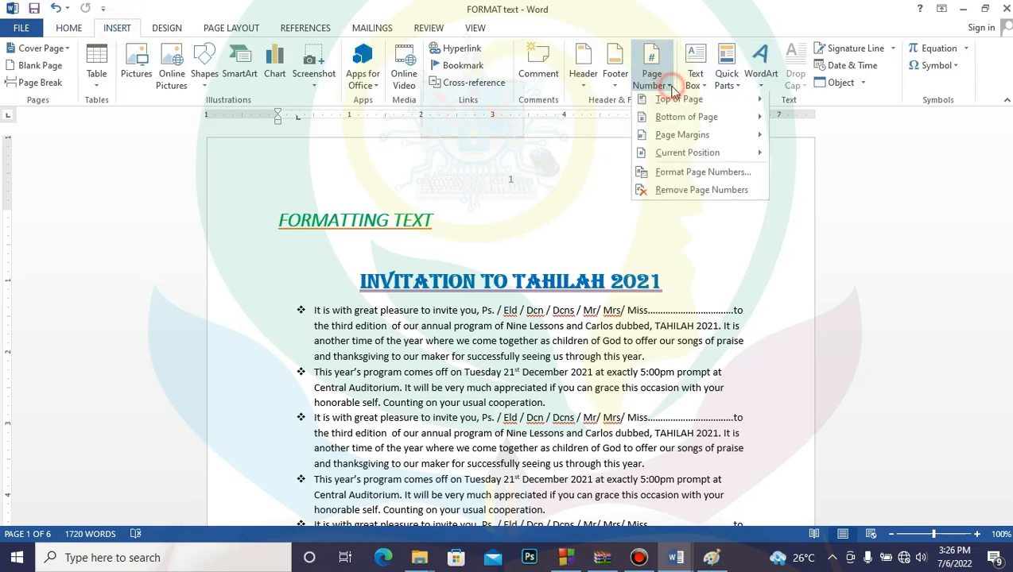
mouse_move(710, 98)
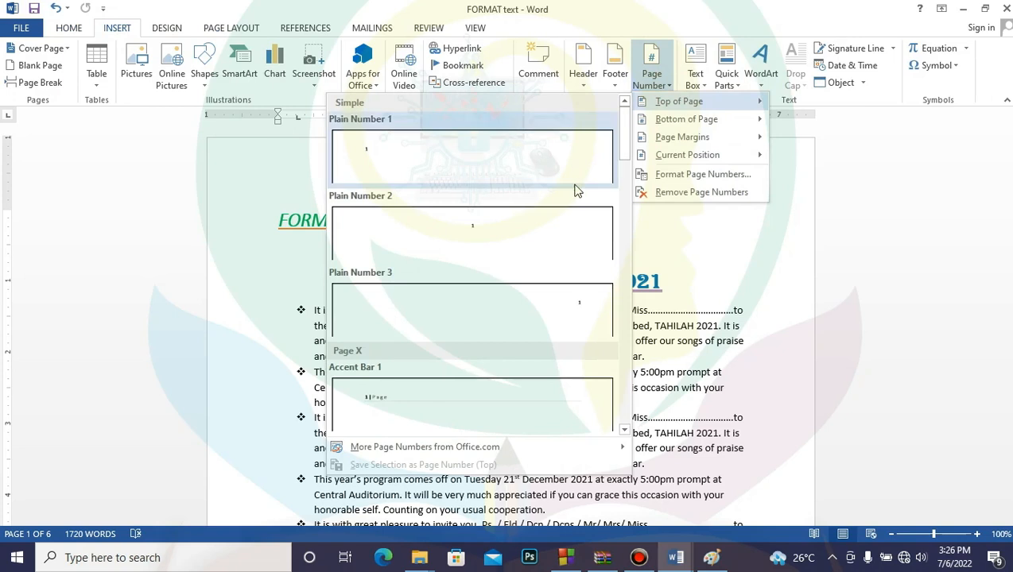
click(581, 300)
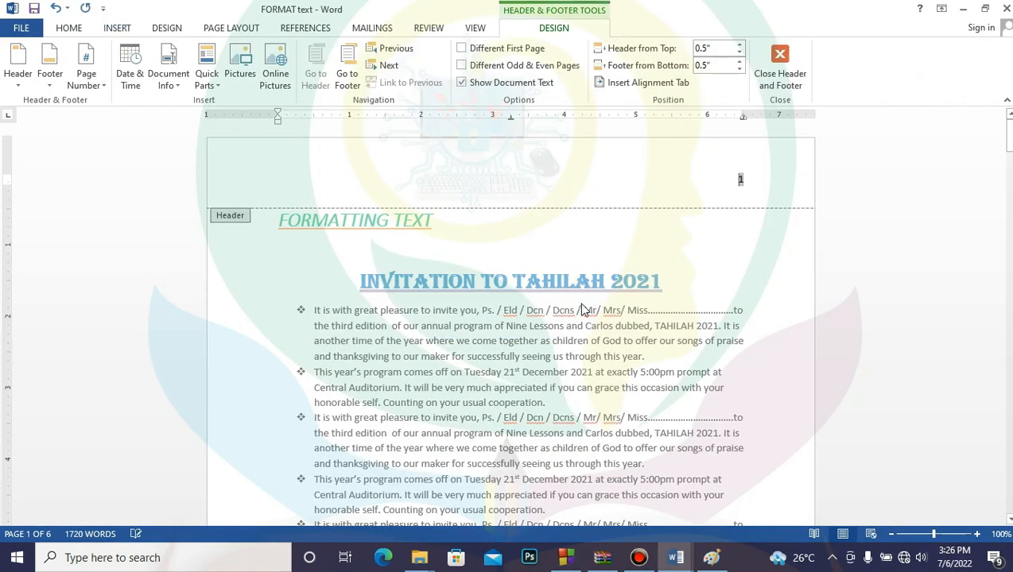
double_click(699, 251)
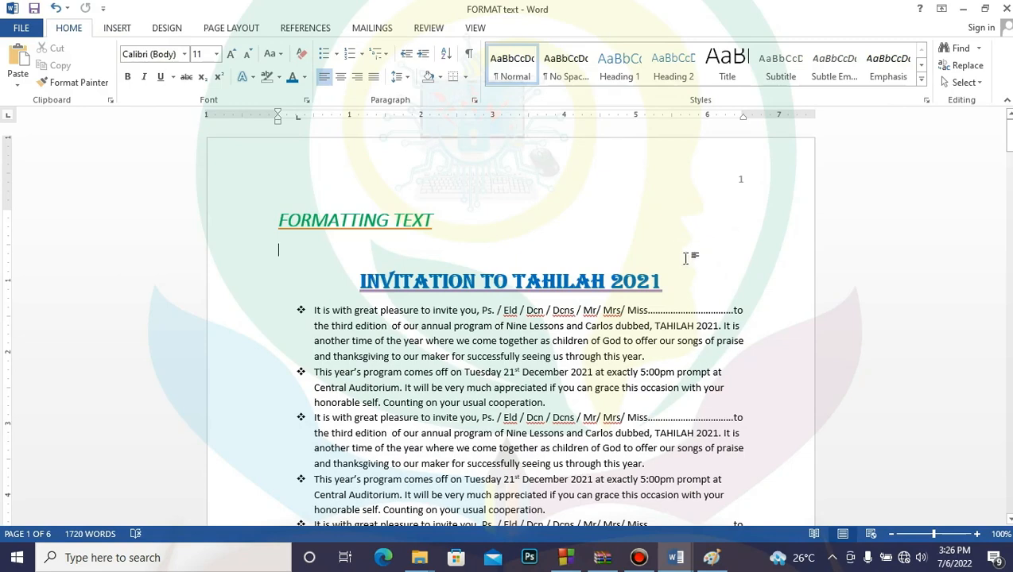
- Insert the date and time below the page number in the header, in the 7/6/2022 3:27 PM format, and return to the body text
drag(1009, 141, 1003, 98)
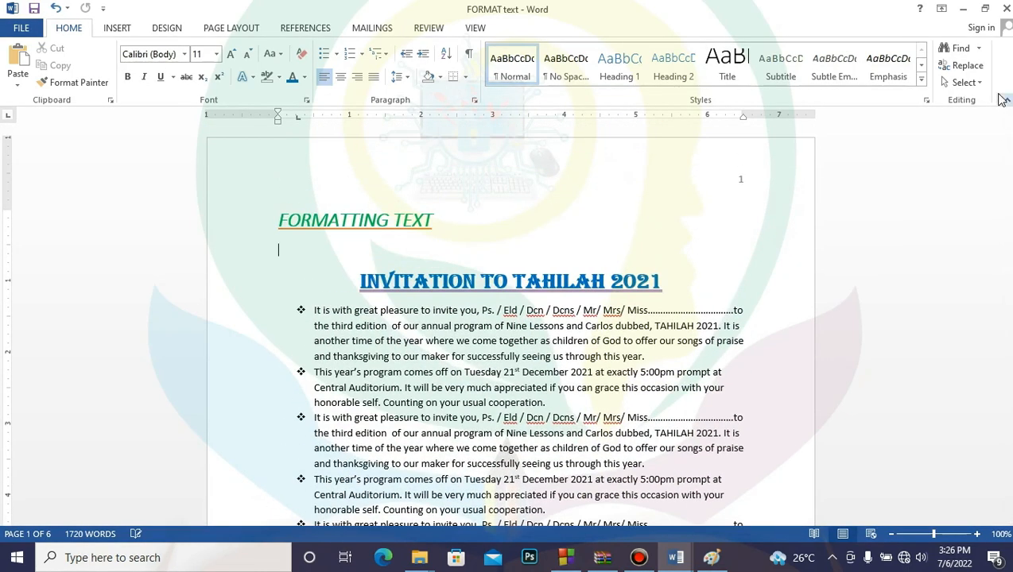
click(744, 181)
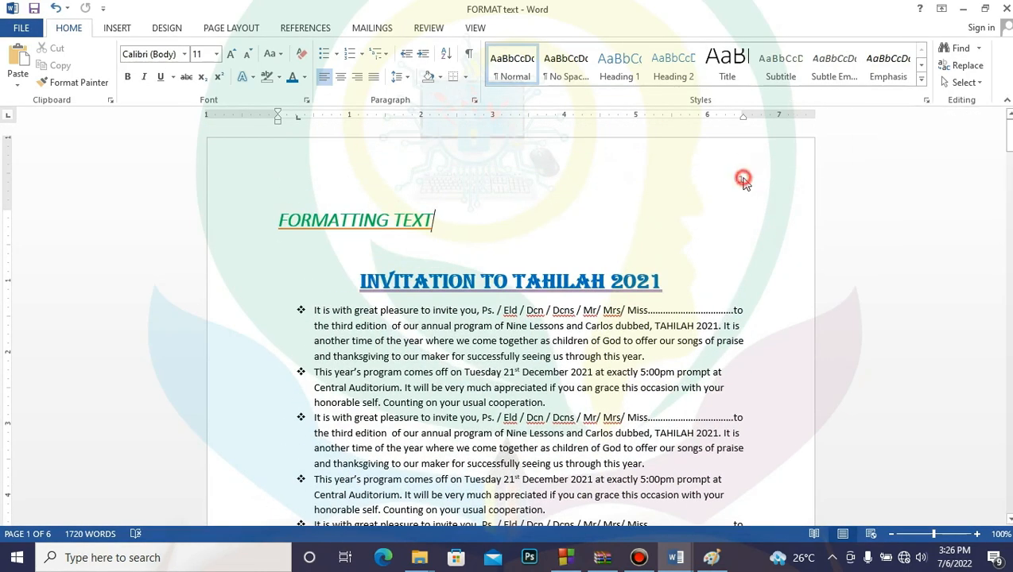
double_click(743, 180)
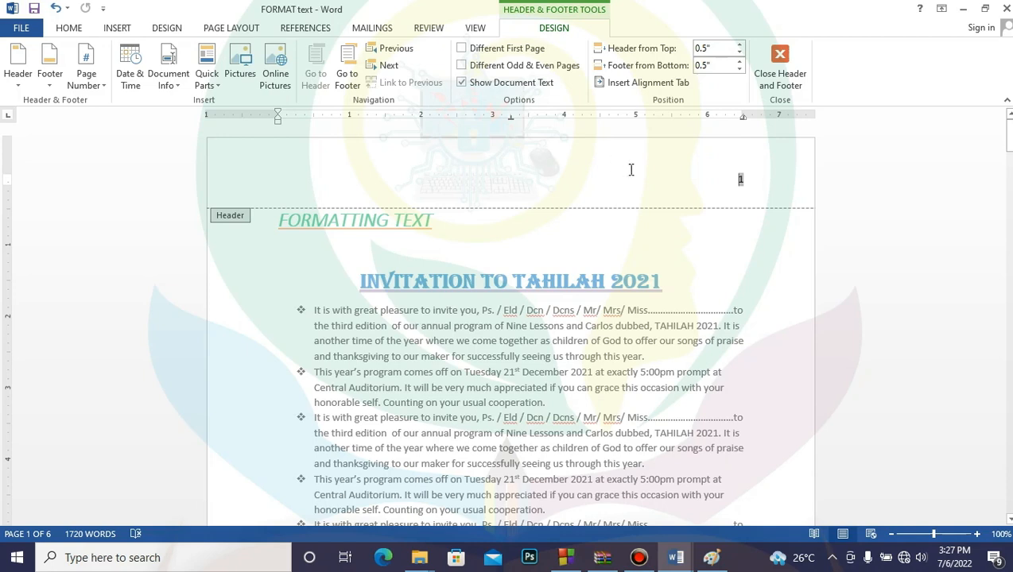
click(639, 199)
click(131, 66)
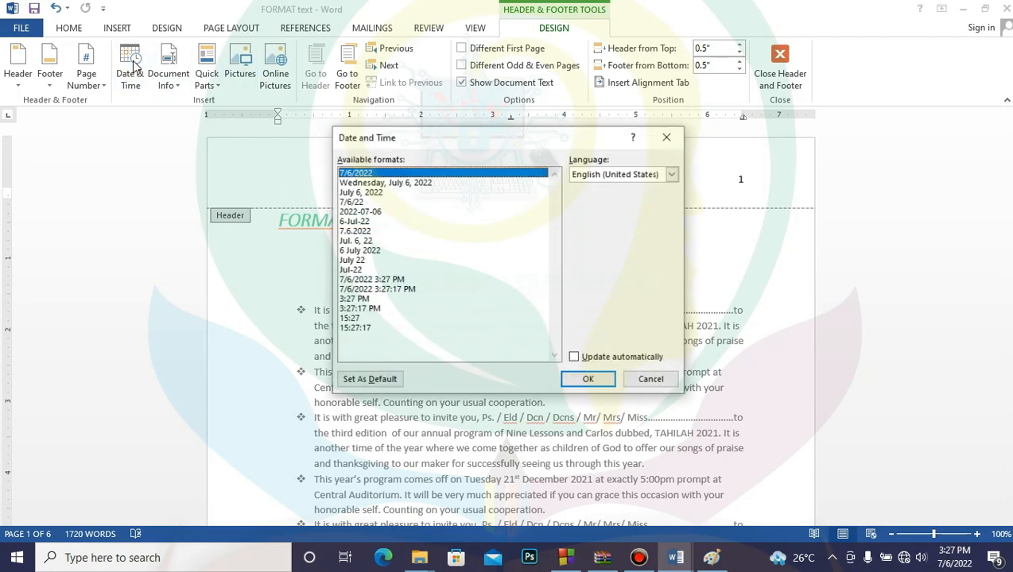
click(374, 214)
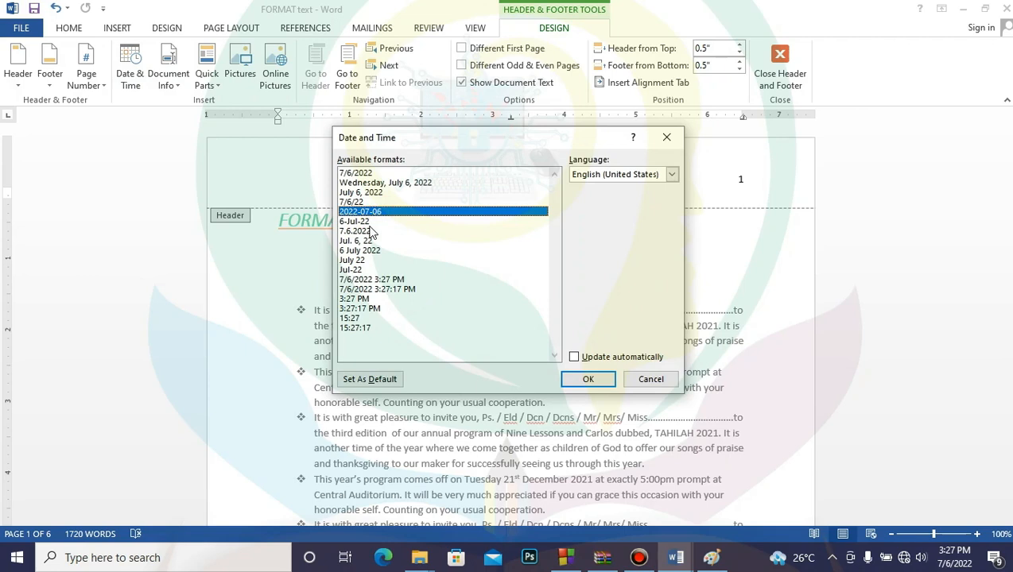
click(371, 231)
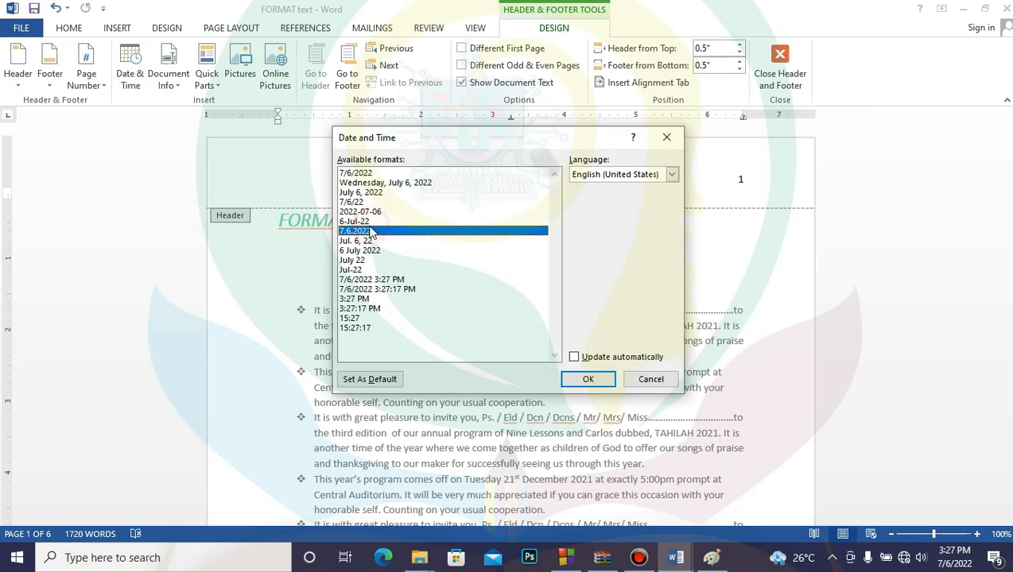
click(376, 280)
click(600, 380)
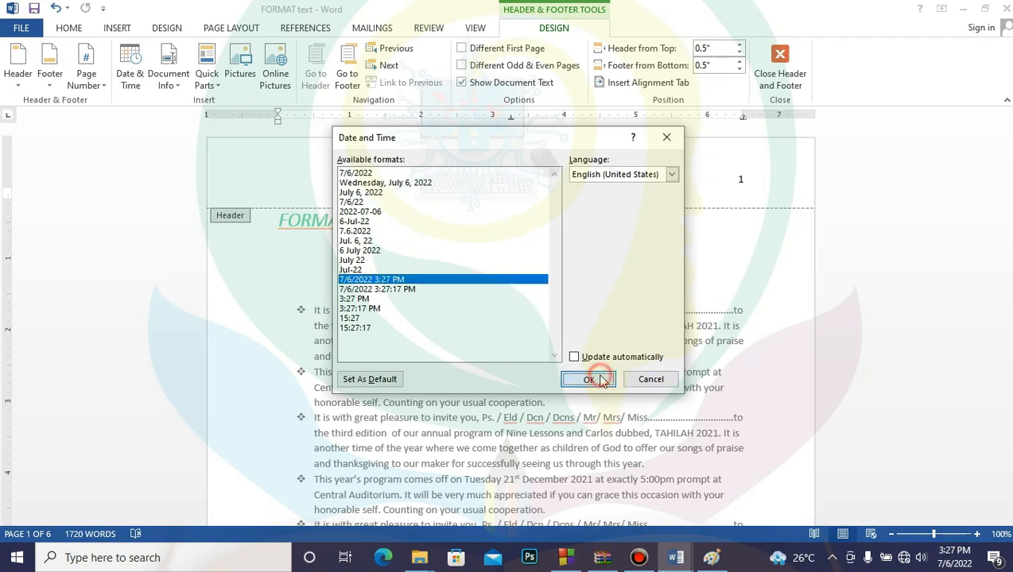
double_click(749, 278)
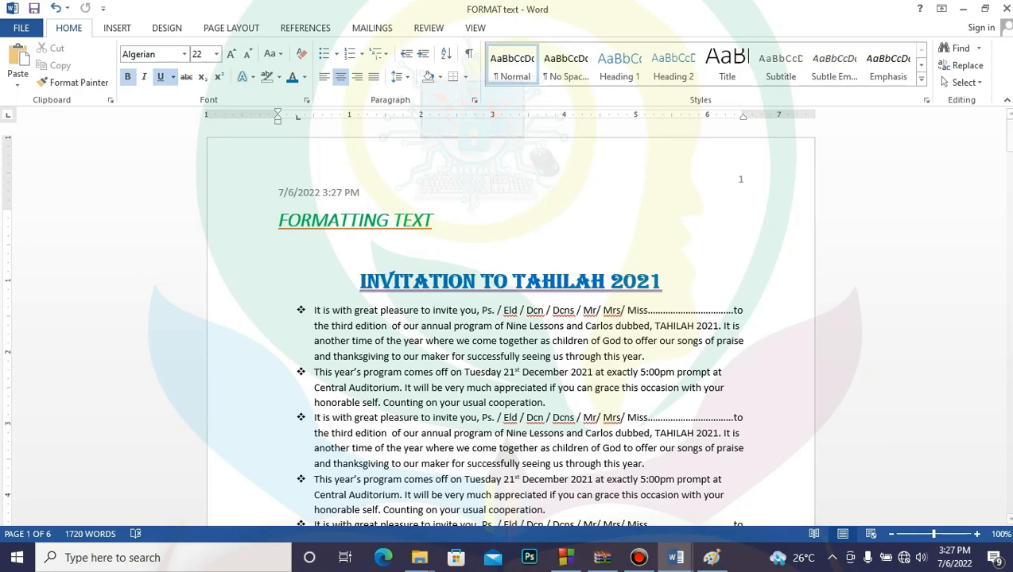
- Insert Plain Number 2 page numbers at the bottom of the pages and return to the body text
drag(1005, 132, 1005, 179)
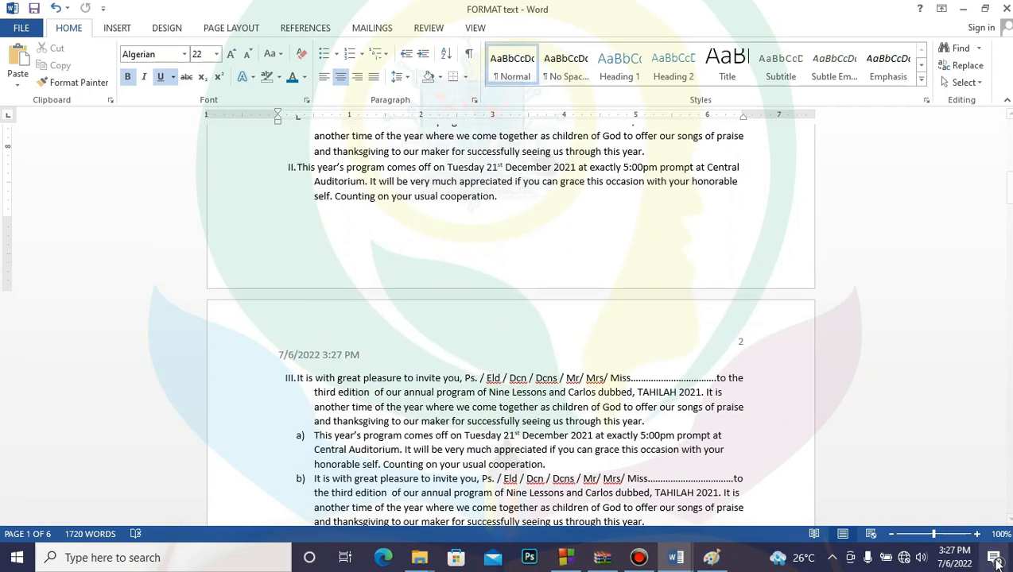
mouse_move(966, 565)
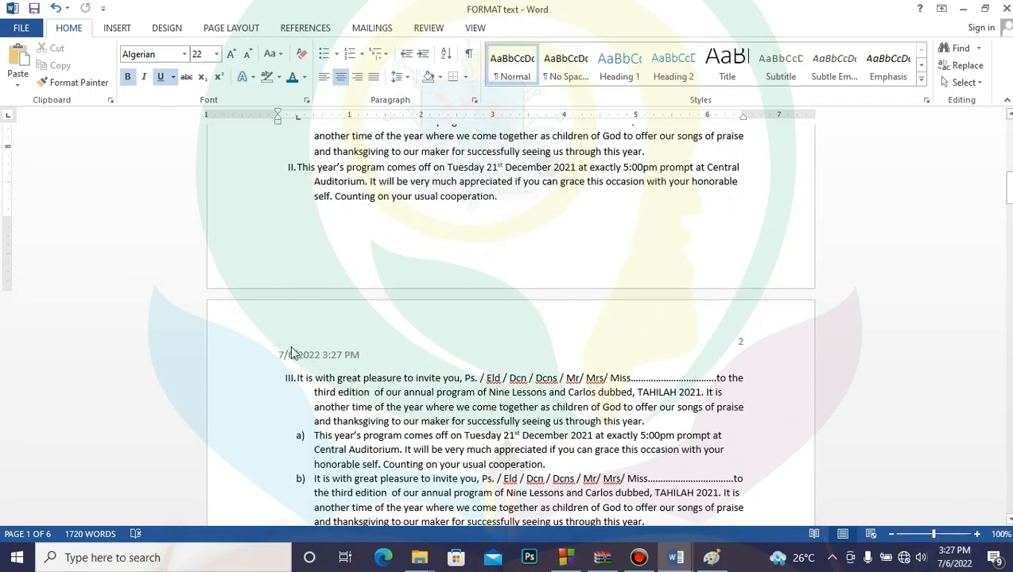
drag(1004, 198, 1007, 139)
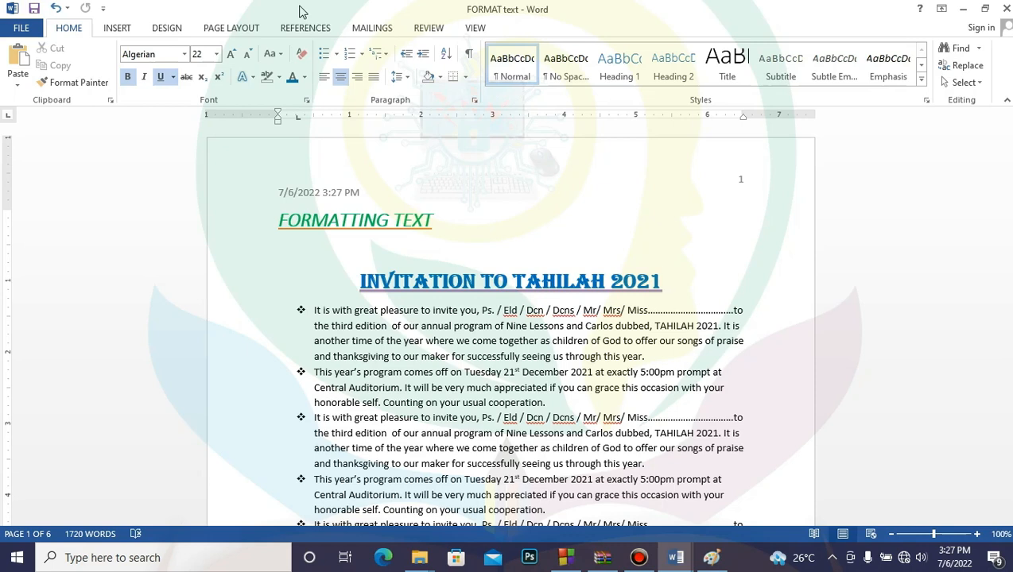
click(118, 31)
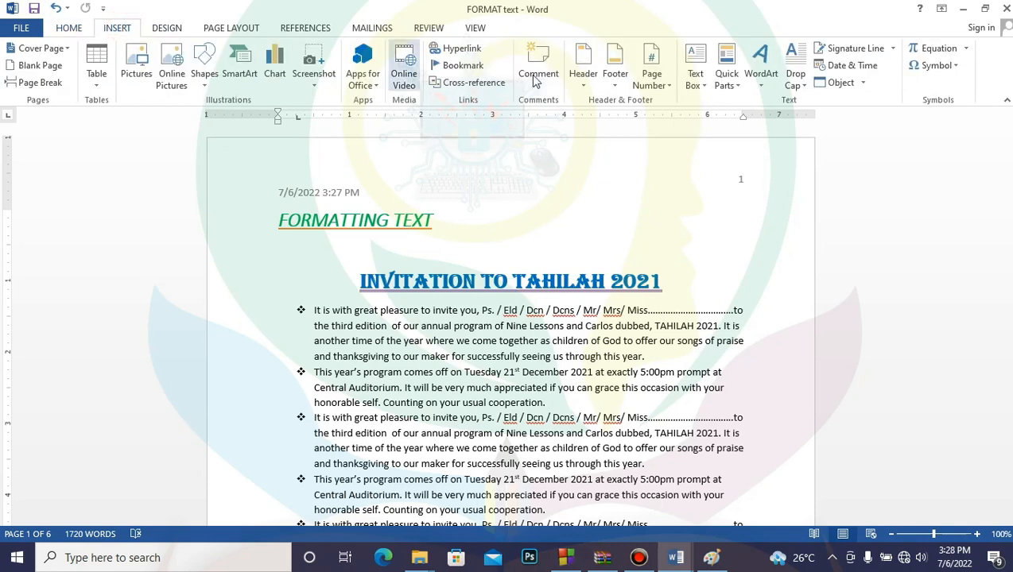
click(668, 87)
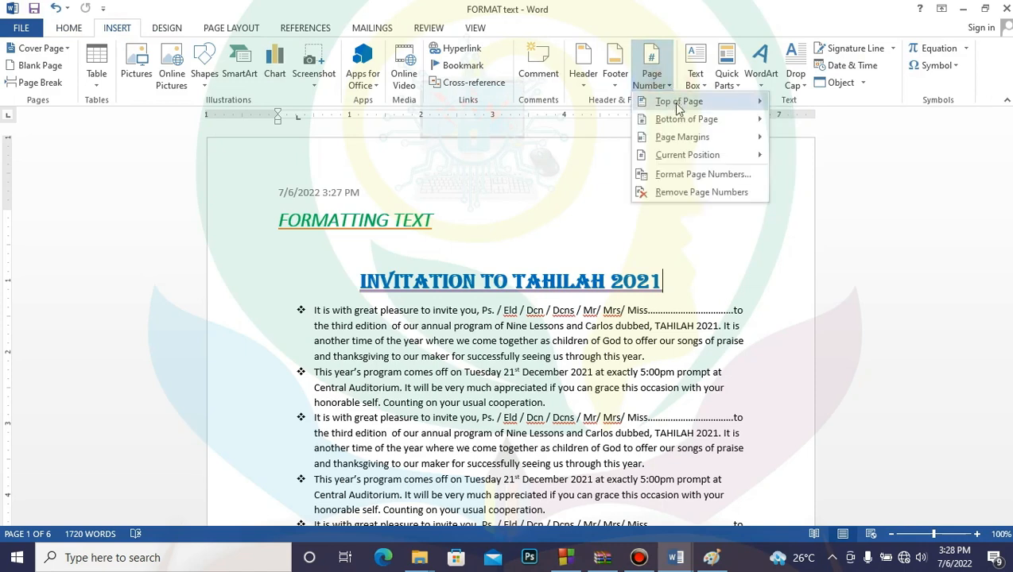
mouse_move(685, 124)
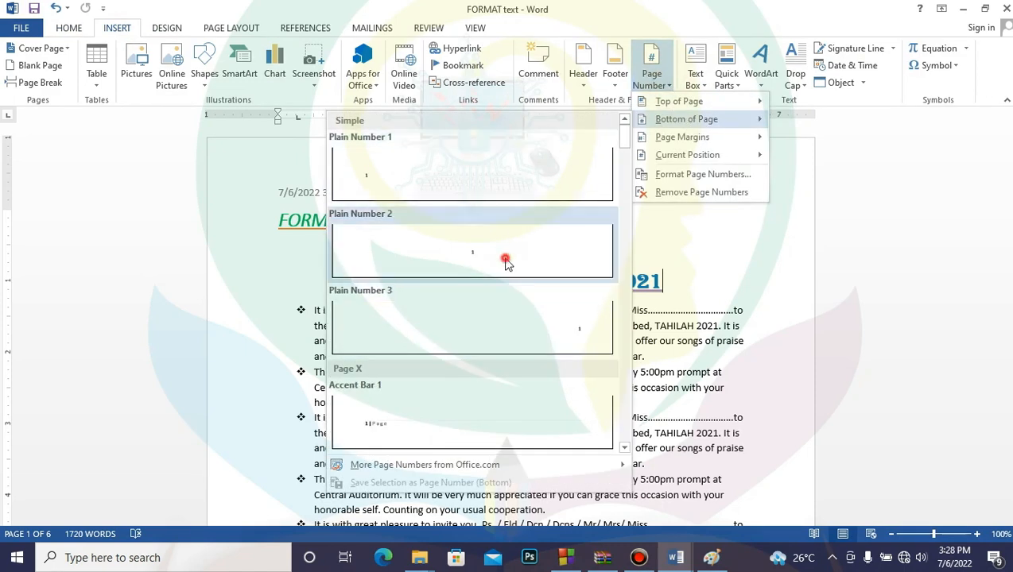
click(506, 262)
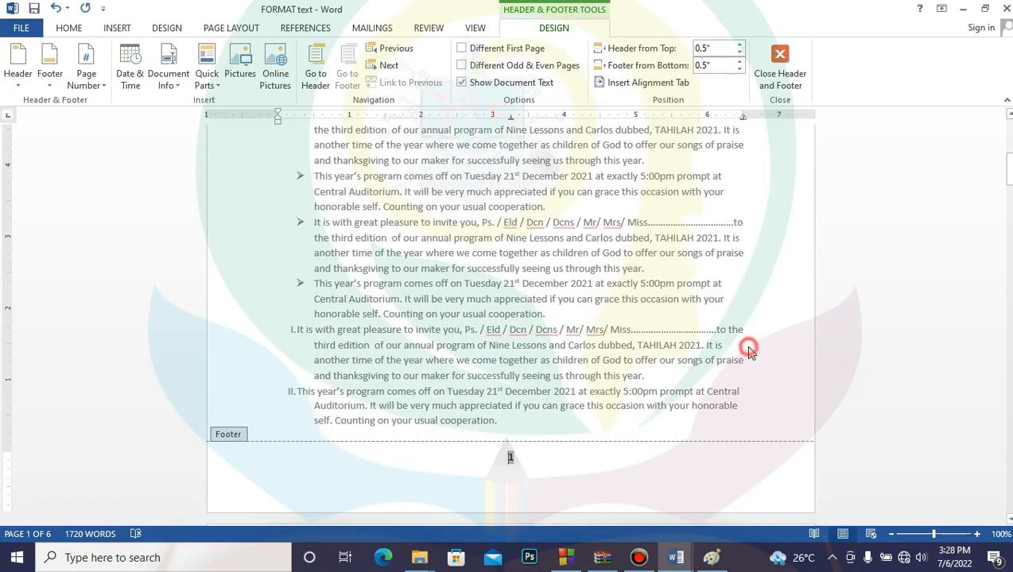
double_click(749, 351)
- Delete the page number together with the date and time from the header, return to the body text, and check the first two pages
drag(1008, 169, 1008, 247)
drag(1009, 253, 1009, 135)
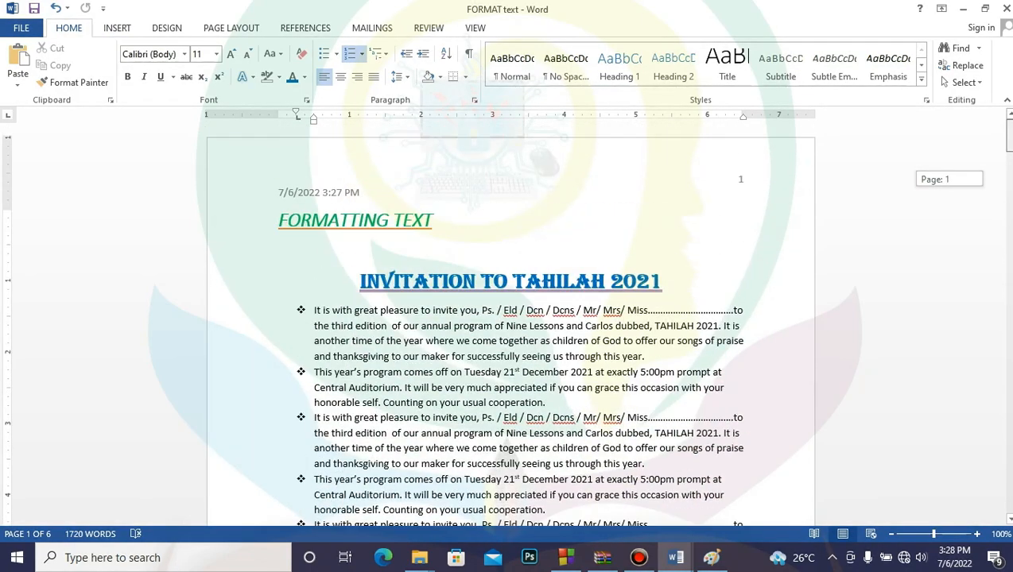
double_click(471, 187)
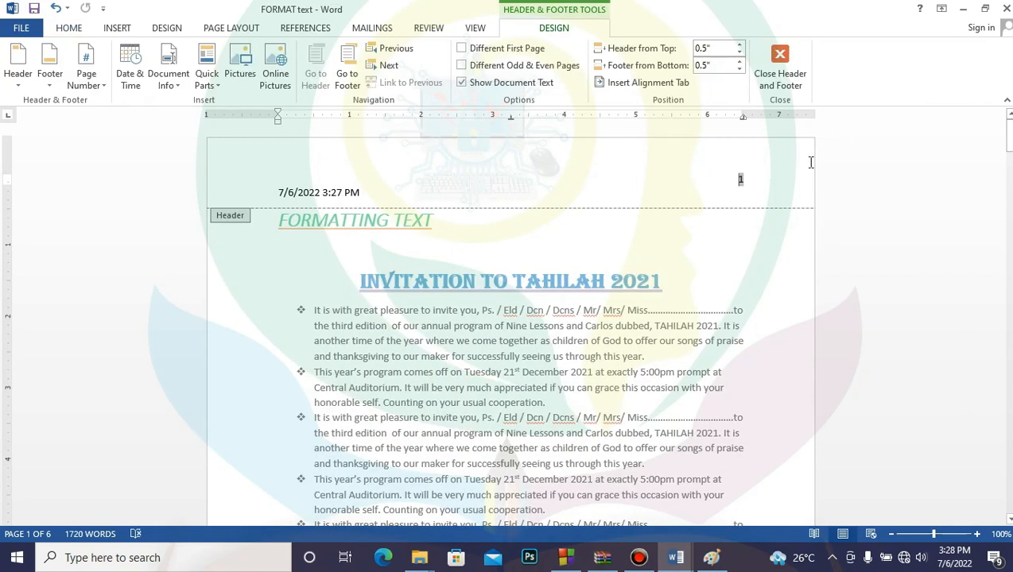
key(ctrl+e)
key(ctrl+l)
drag(369, 195, 260, 174)
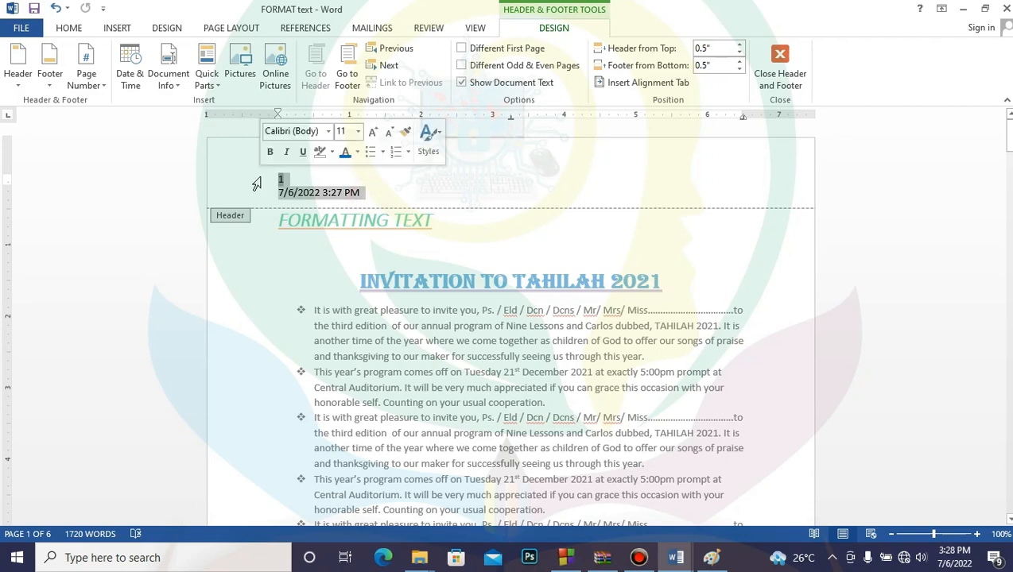
key(Delete)
double_click(796, 259)
drag(1006, 143, 1006, 191)
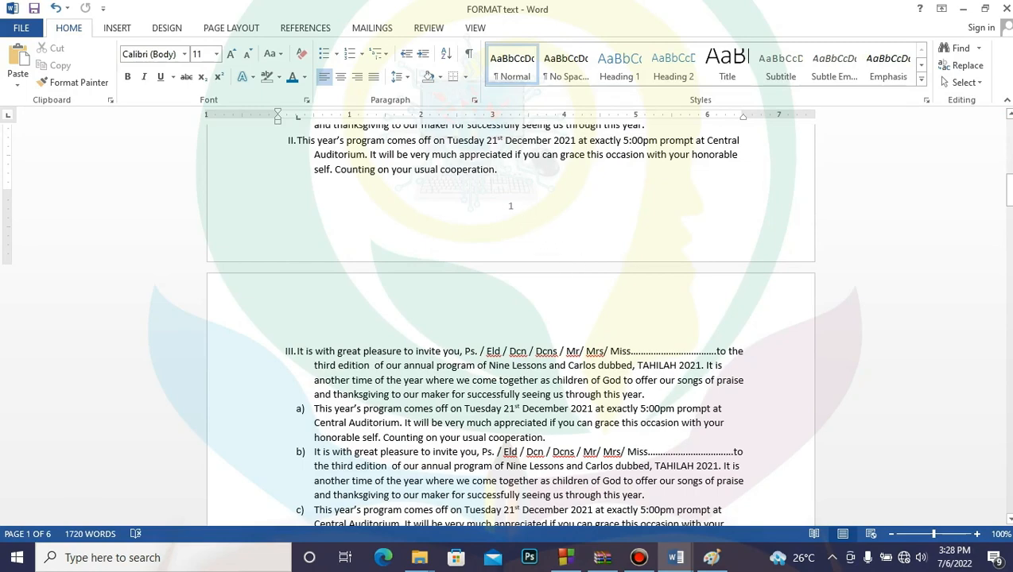
drag(1006, 190, 1008, 94)
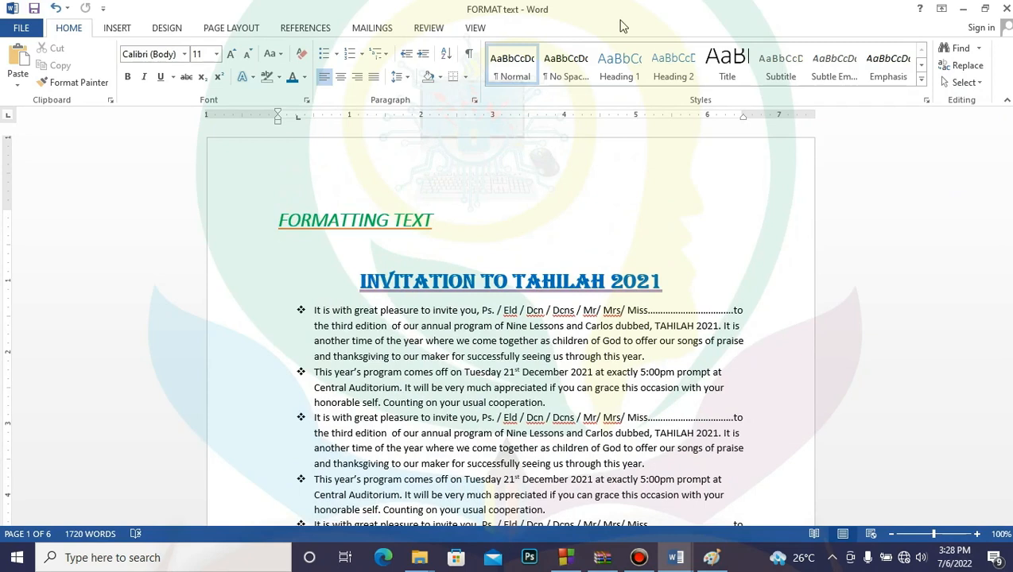
click(117, 28)
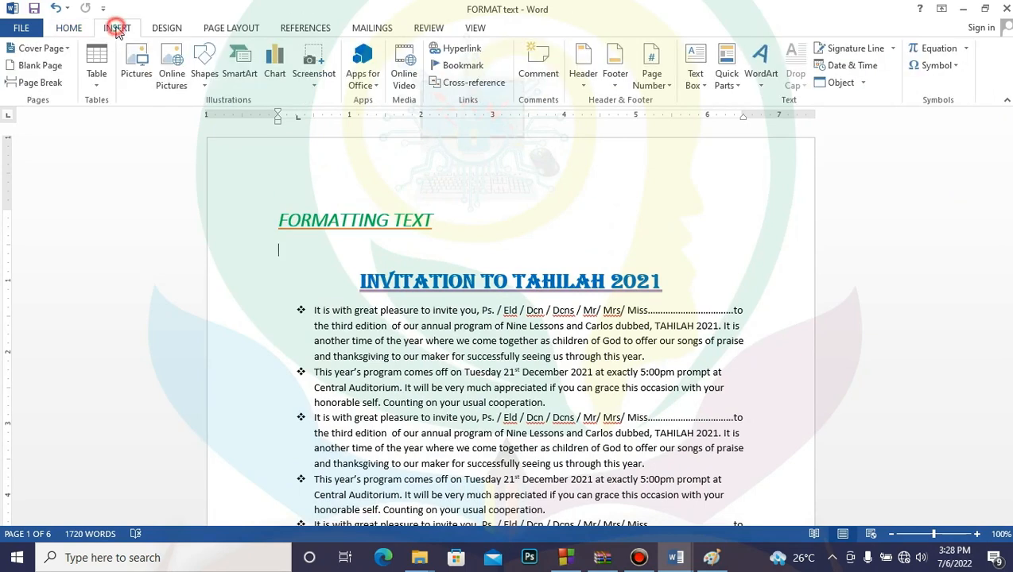
click(670, 85)
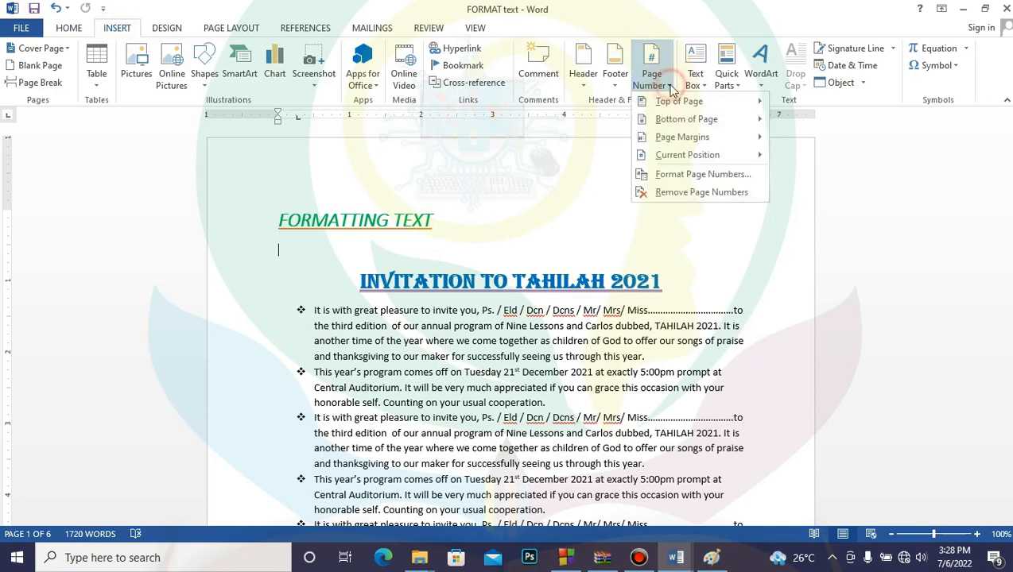
mouse_move(689, 102)
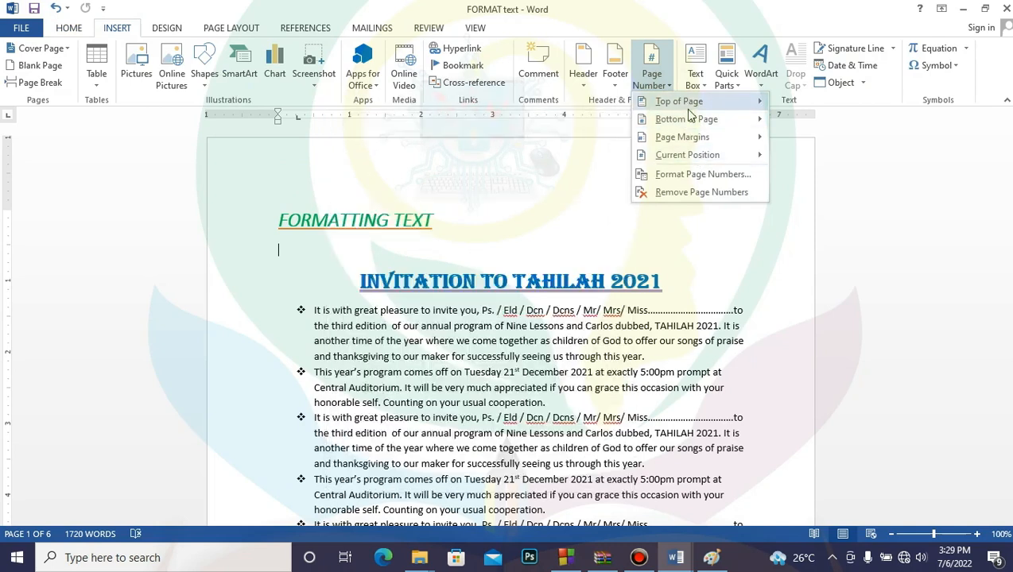
mouse_move(701, 144)
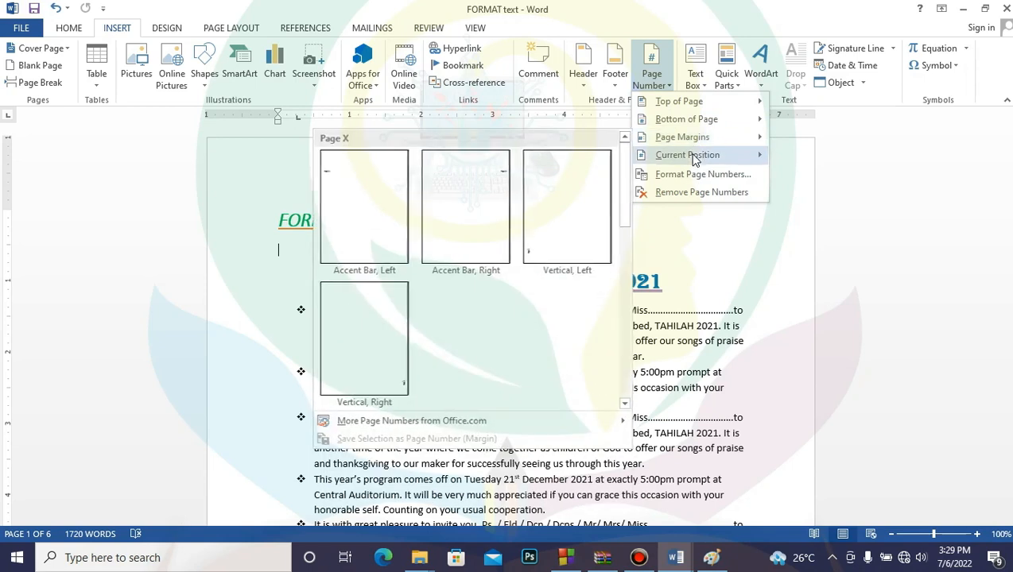
click(690, 220)
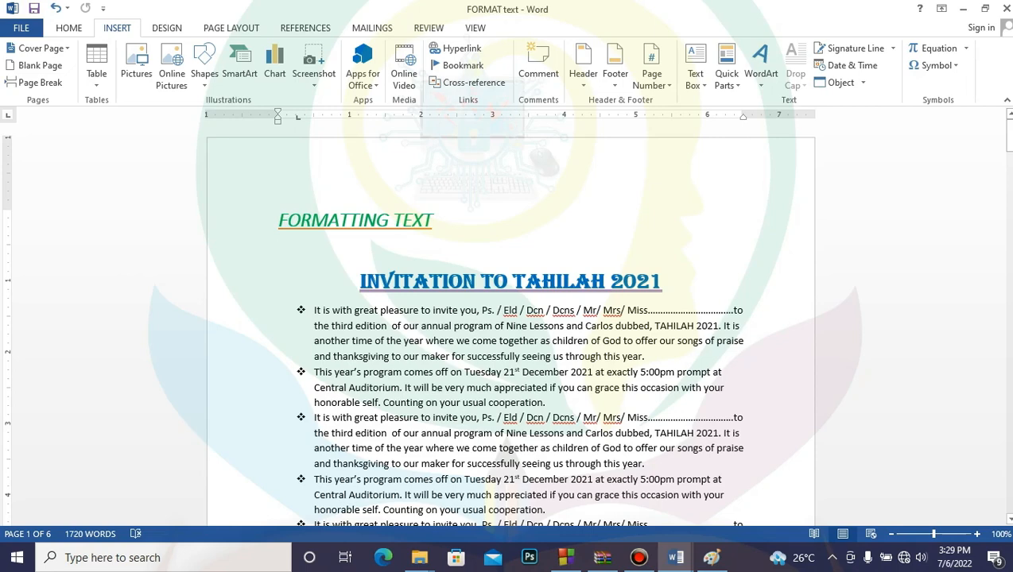
mouse_move(1009, 138)
mouse_down()
mouse_move(1009, 151)
mouse_move(1009, 127)
mouse_up()
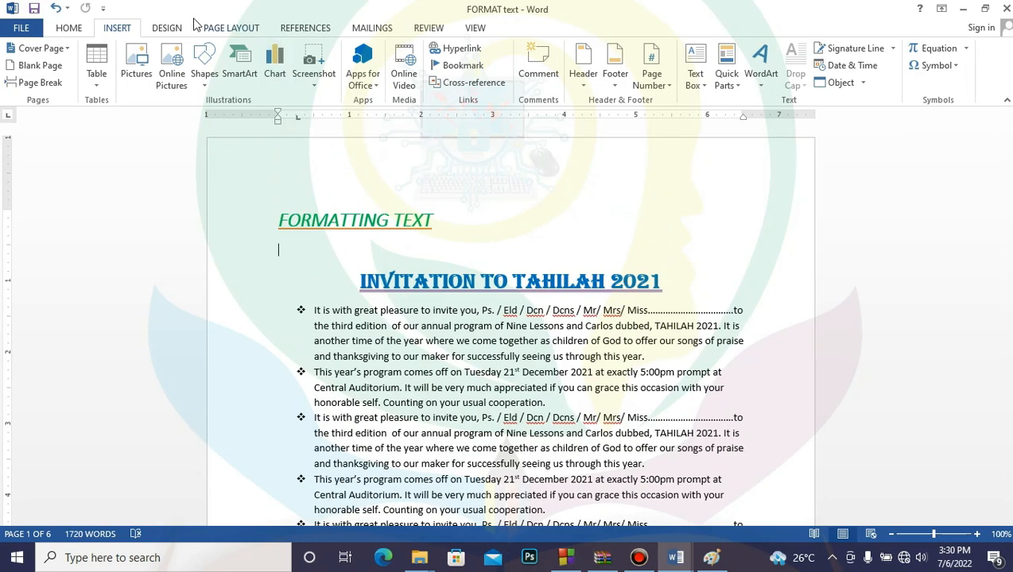
- Apply the built-in CONFIDENTIAL 1 watermark to the document and check it on page 1
click(168, 30)
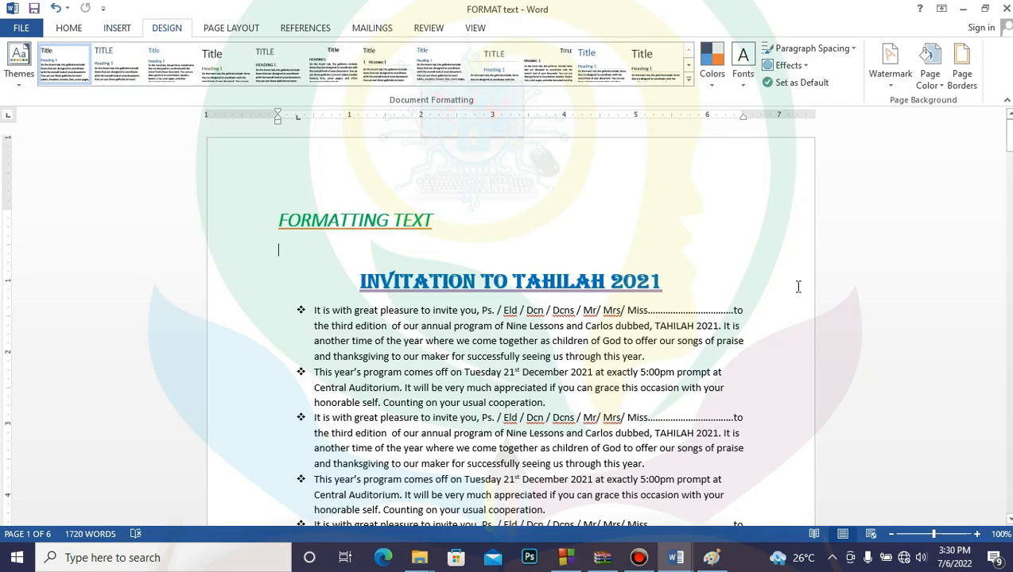
click(891, 87)
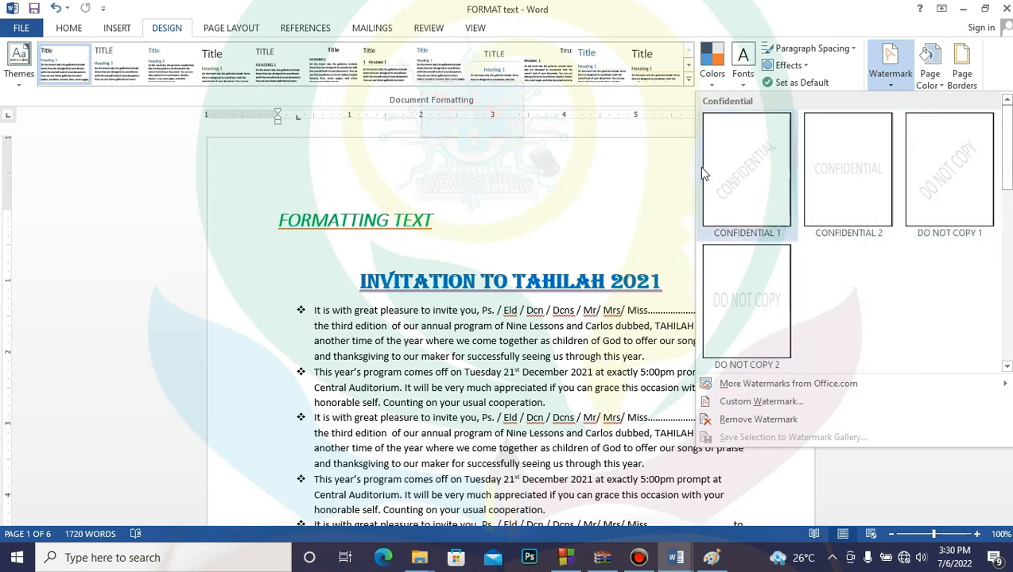
click(746, 179)
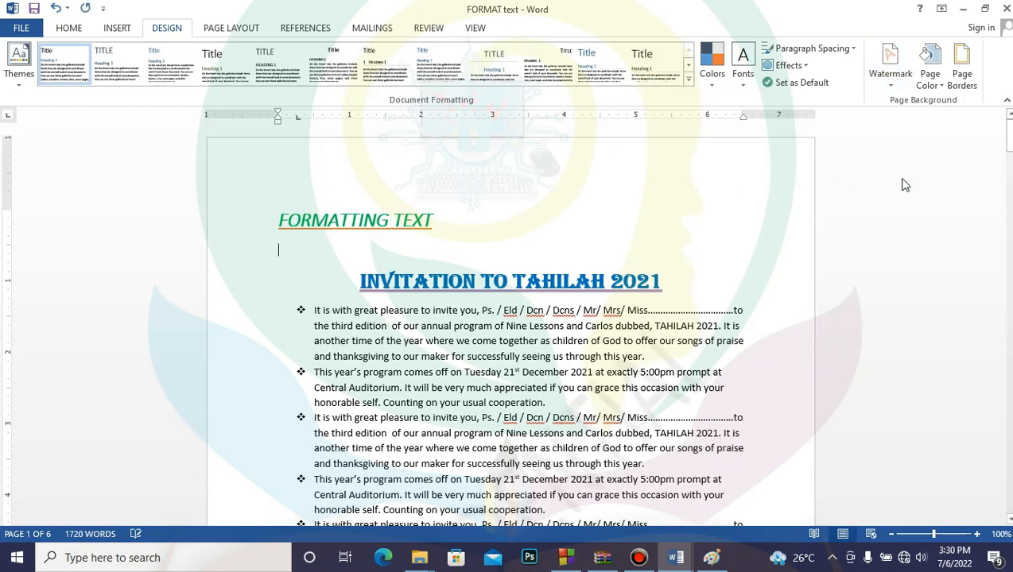
drag(1009, 139, 1010, 159)
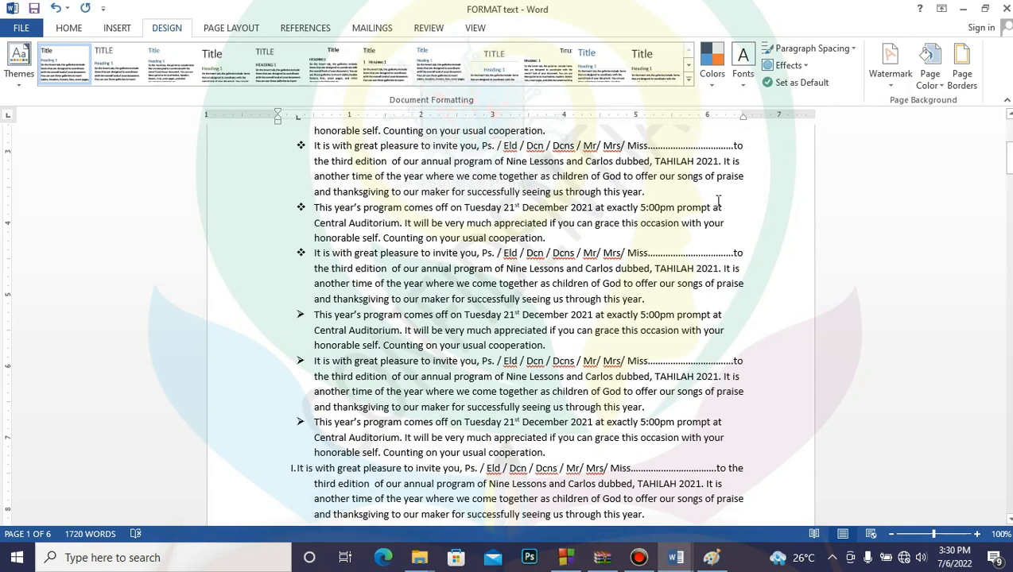
- Apply the built-in CONFIDENTIAL 2 watermark to the document's pages
mouse_move(1009, 157)
mouse_down()
mouse_move(1010, 231)
mouse_move(1010, 143)
mouse_up()
click(889, 76)
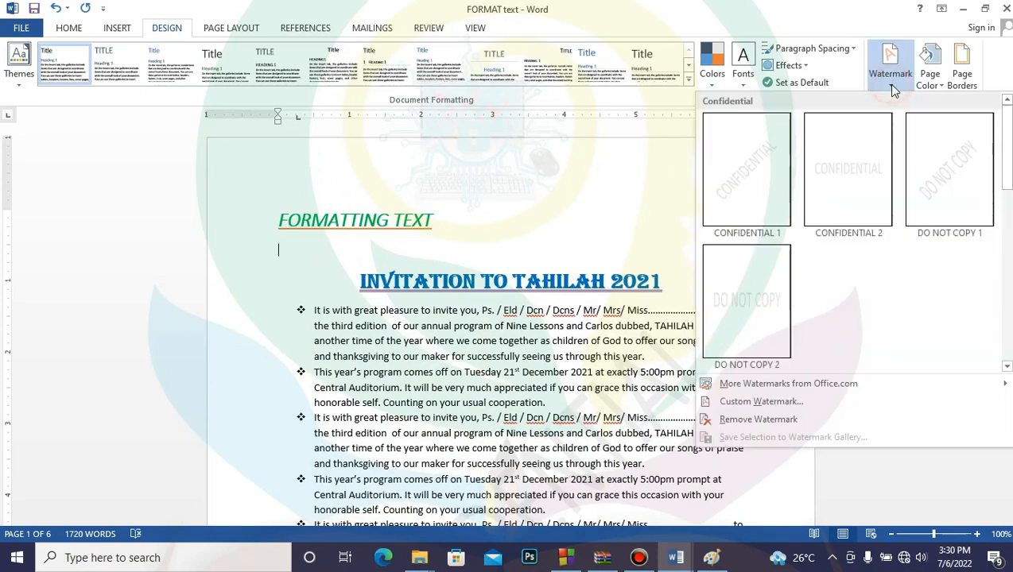
click(852, 175)
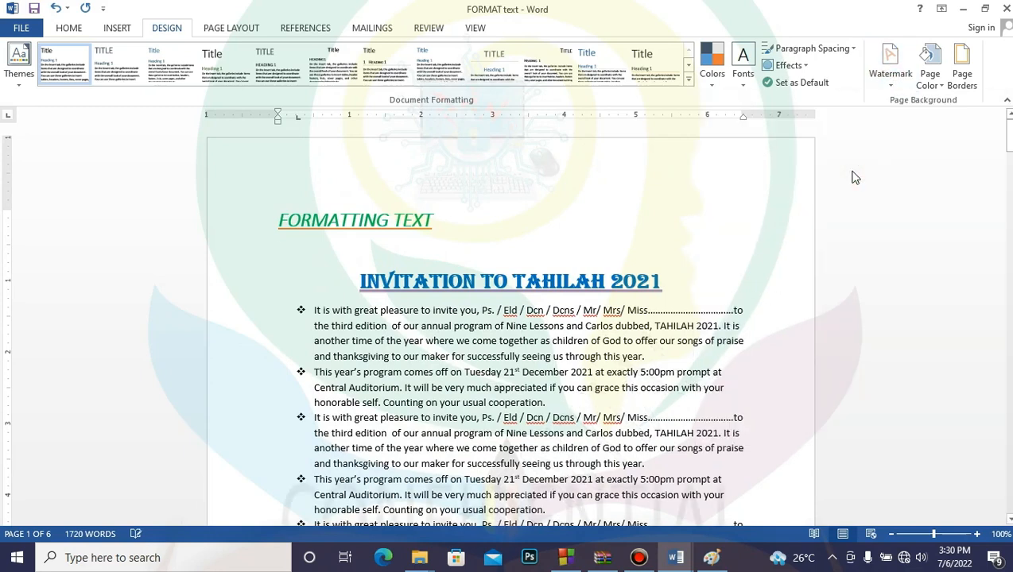
mouse_move(1009, 140)
mouse_down()
mouse_move(1009, 173)
mouse_move(1009, 140)
mouse_up()
- Open the custom watermark settings and switch the watermark type to a picture watermark
click(892, 87)
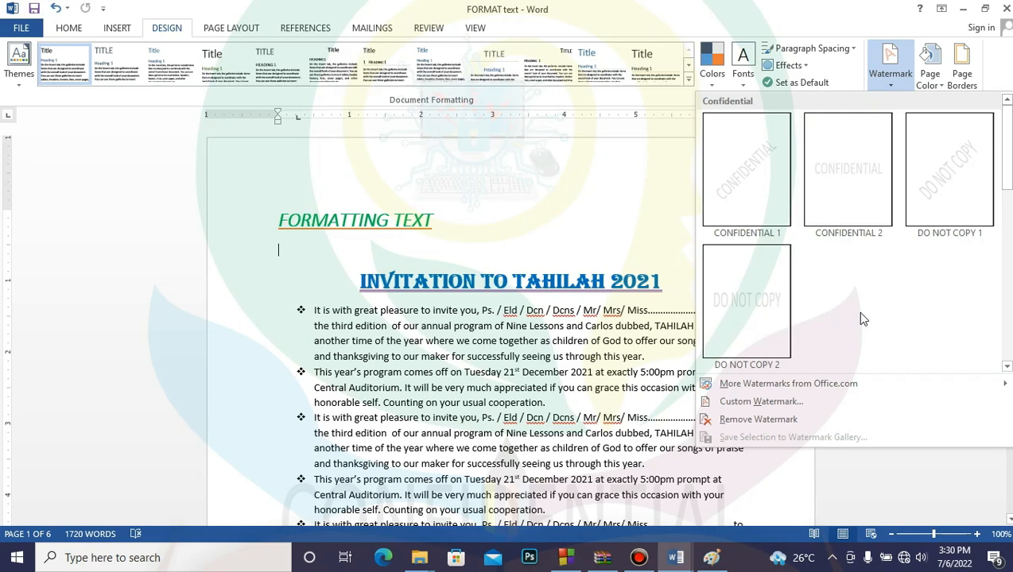
click(755, 403)
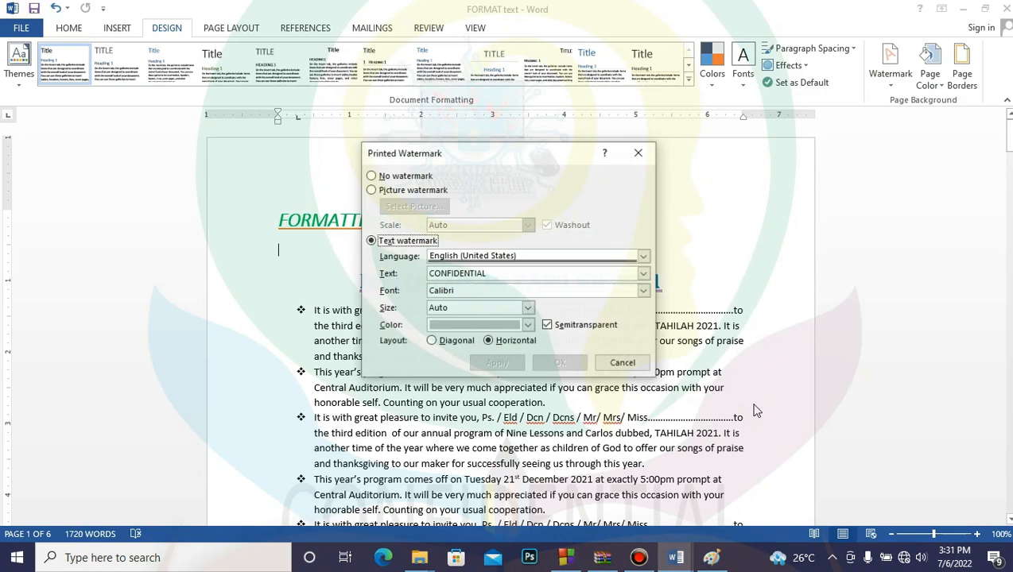
click(372, 191)
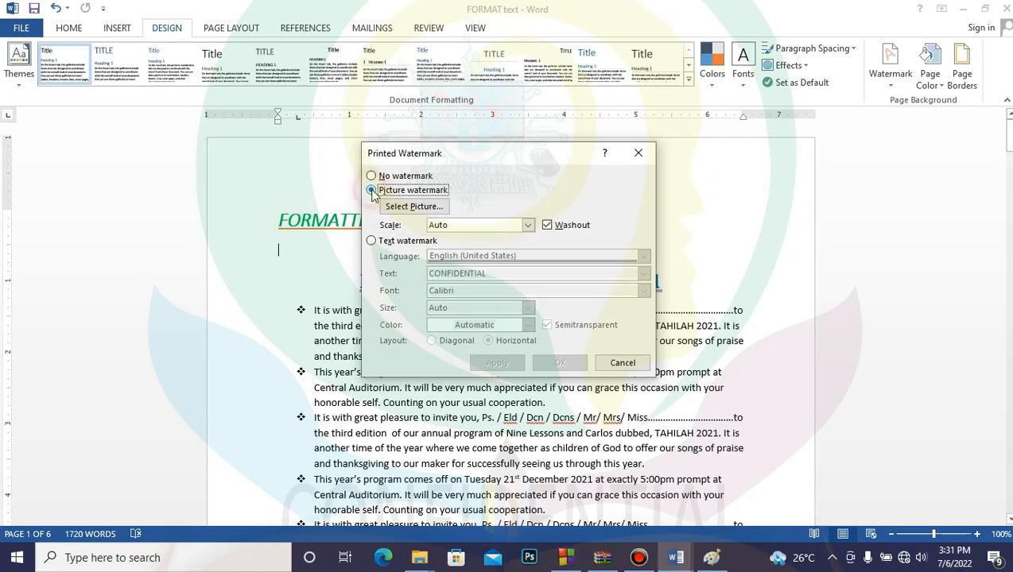
click(528, 225)
click(528, 225)
- Choose the EDUCATIONAL TREE image from the computer's Pictures folder as the watermark picture, working offline
click(421, 208)
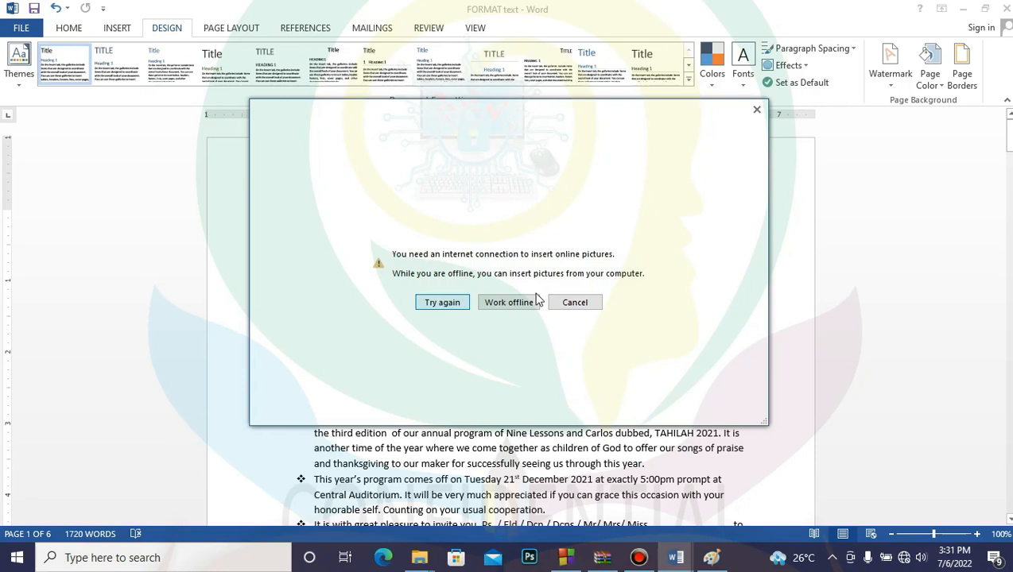
click(581, 303)
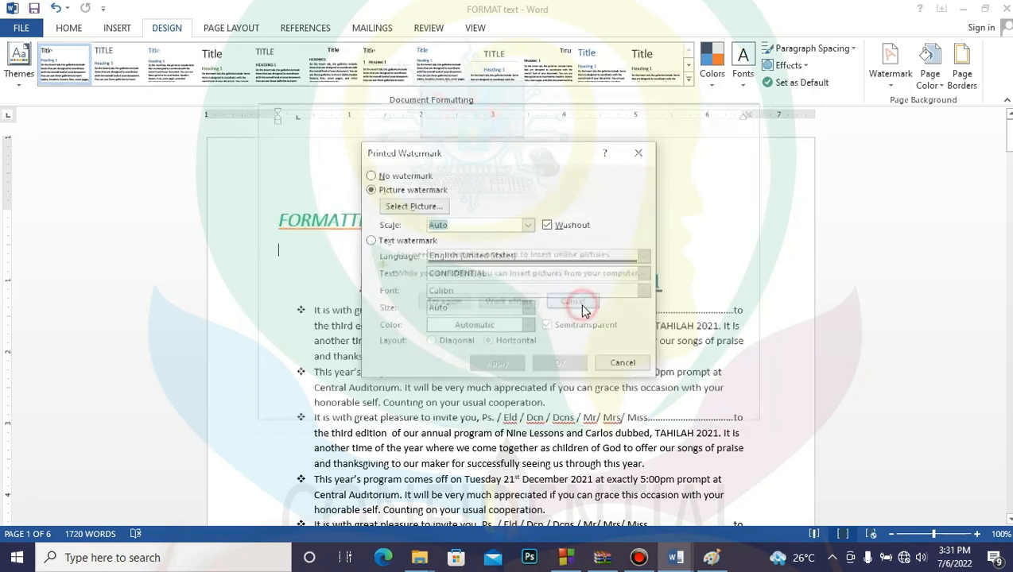
click(394, 212)
click(509, 298)
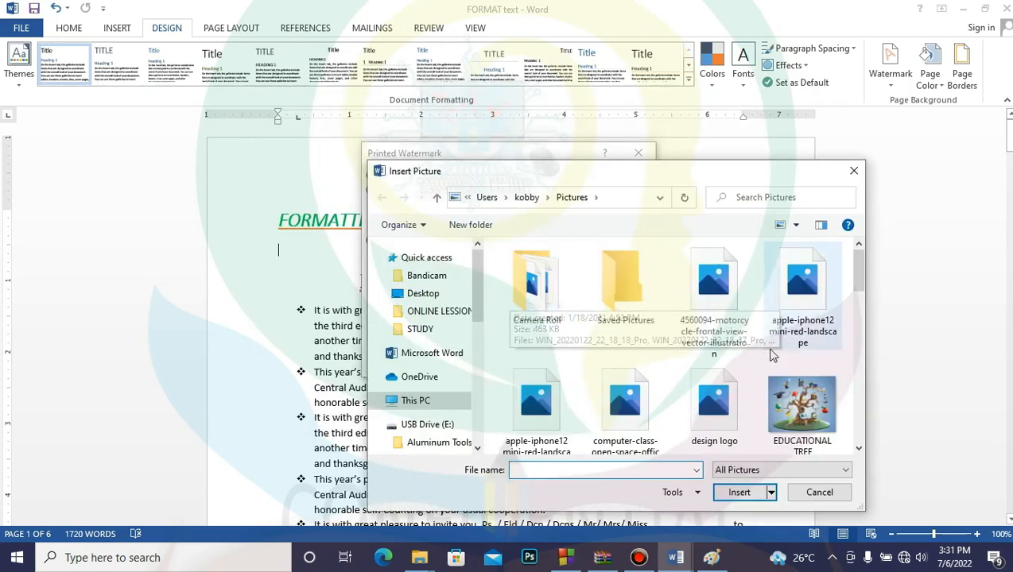
drag(856, 277, 862, 306)
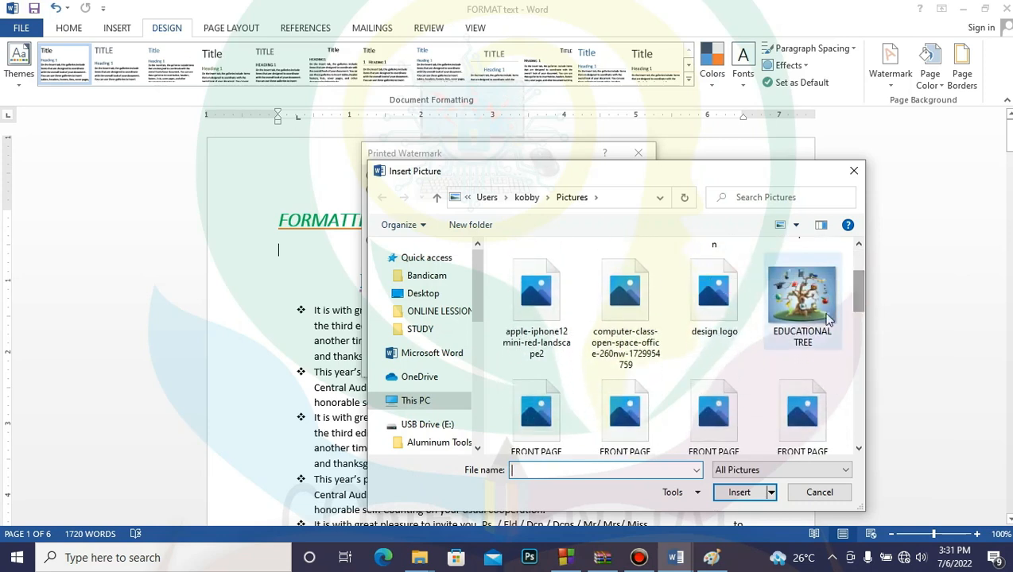
click(813, 316)
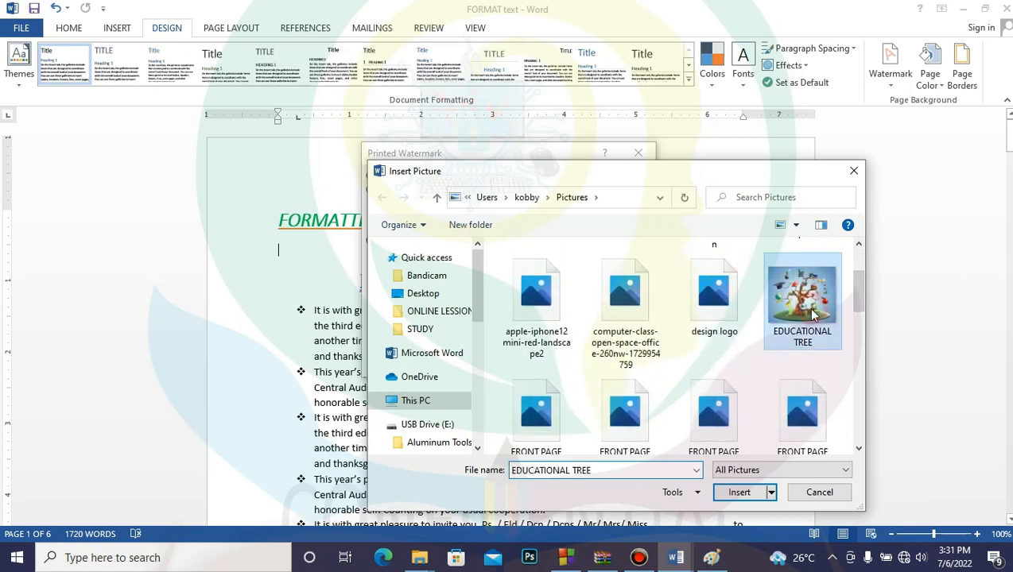
click(739, 493)
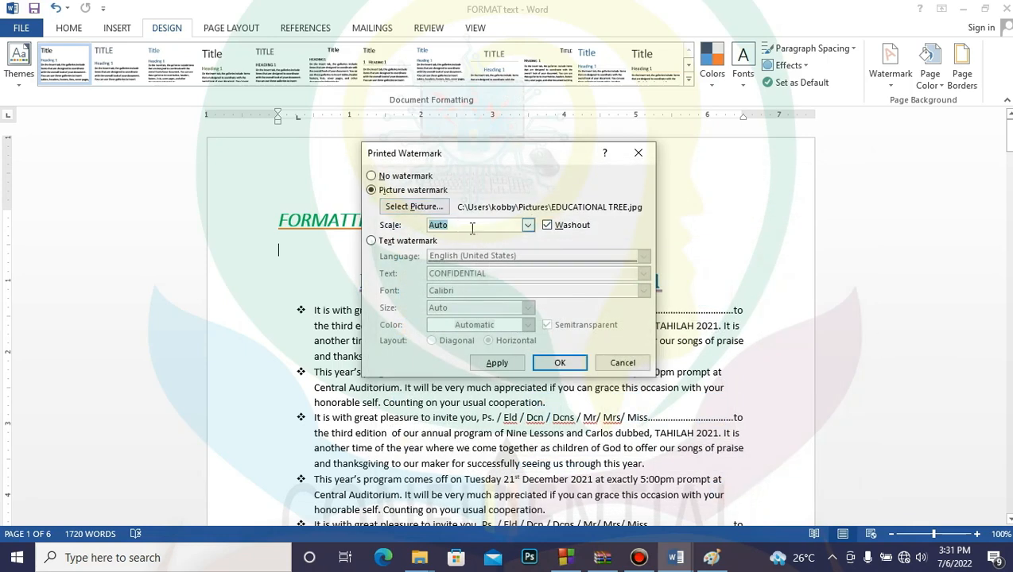
- Apply the picture watermark with washout to the document and check it on page 1
click(560, 362)
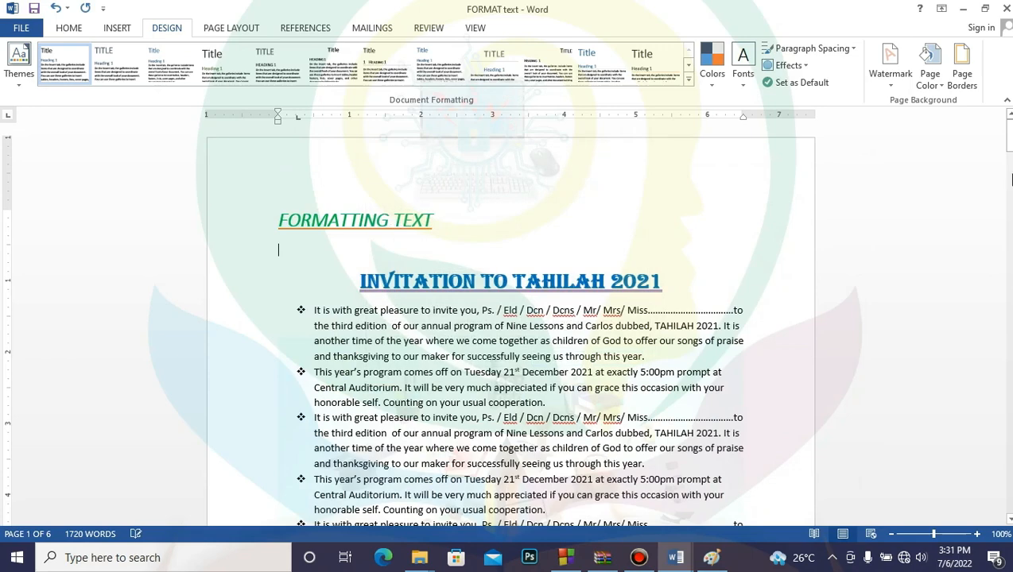
drag(1011, 154, 1010, 171)
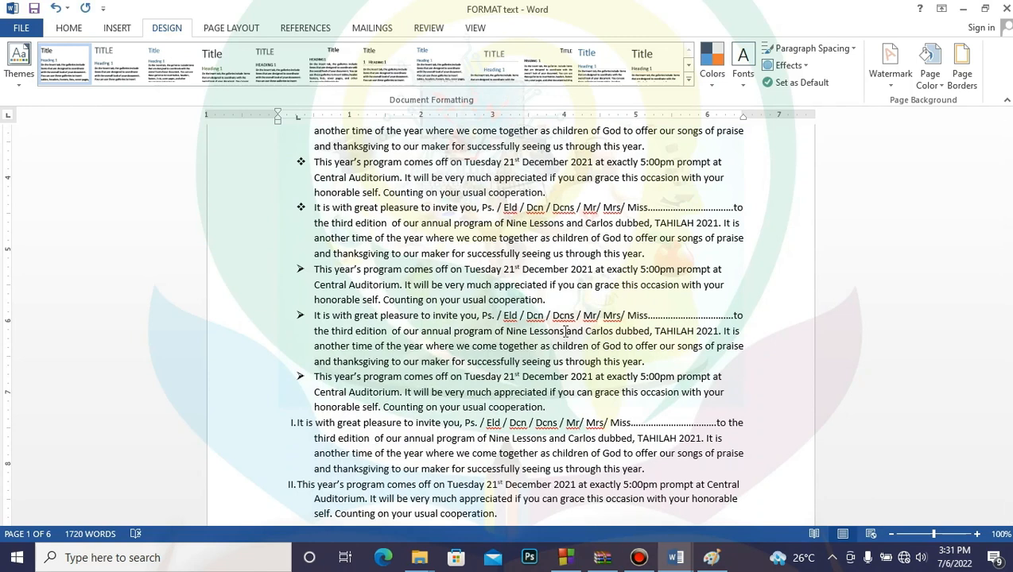
click(1008, 161)
drag(1008, 161, 1008, 123)
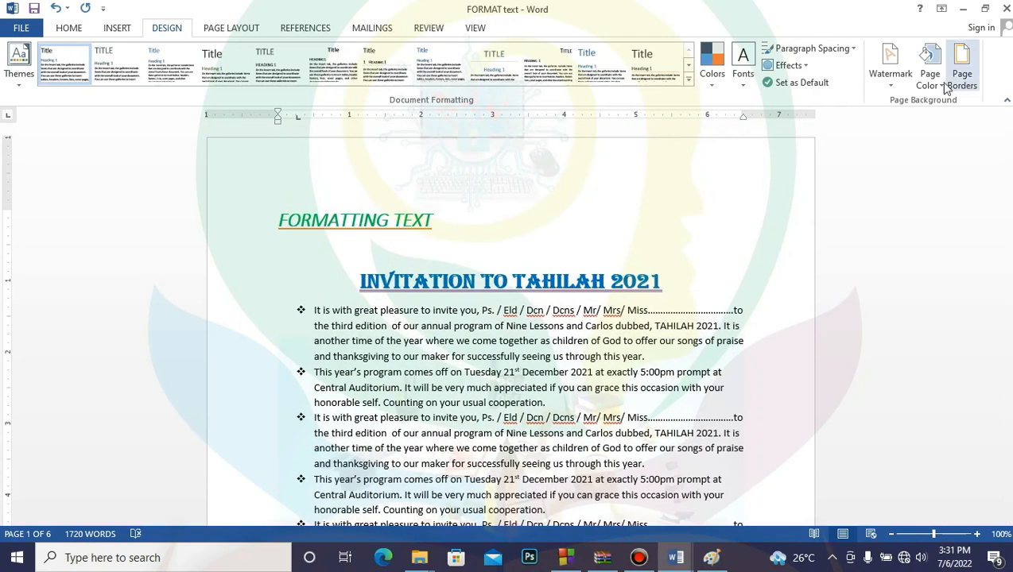
- Remove the picture watermark from the document
click(889, 79)
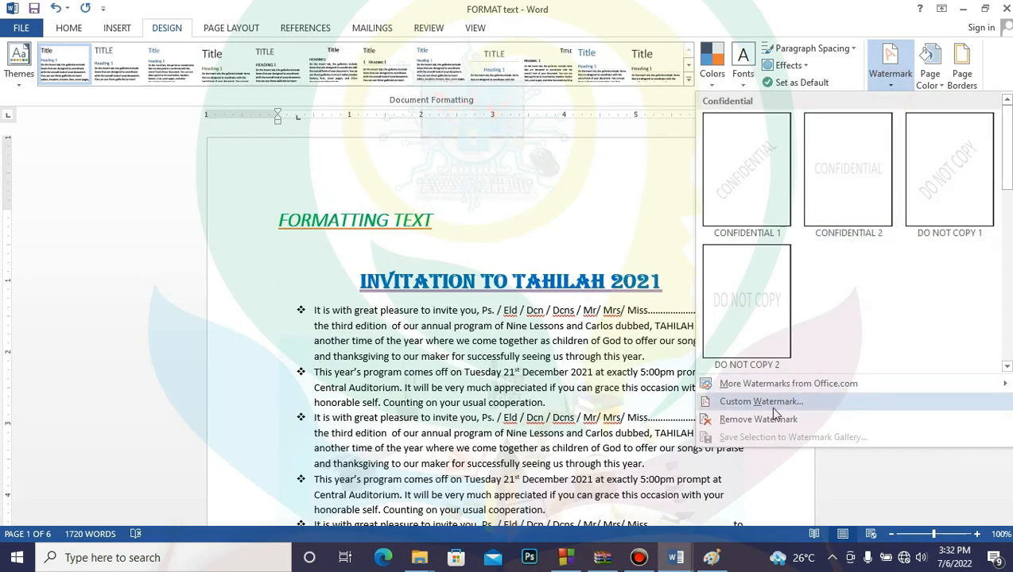
click(756, 425)
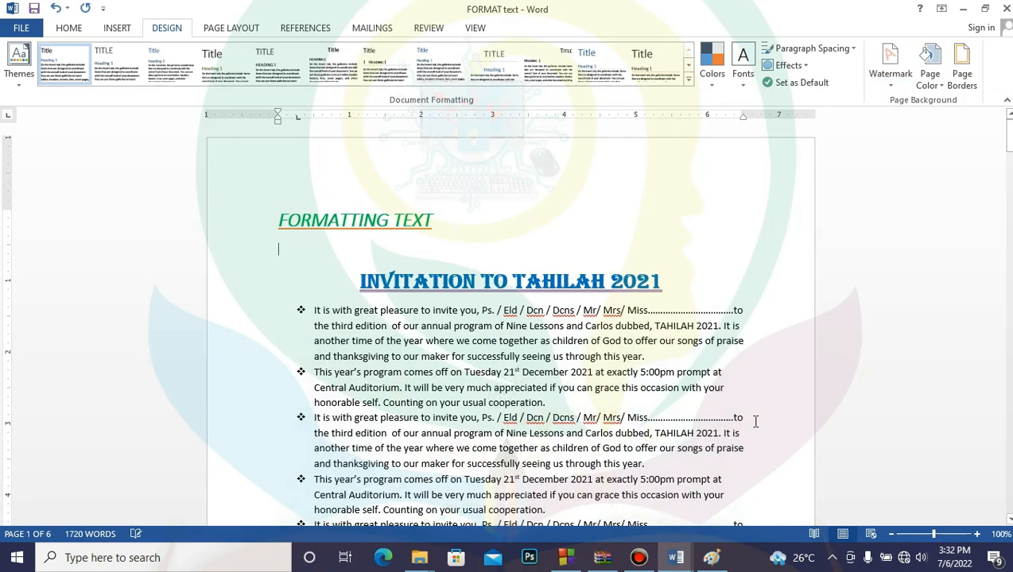
mouse_move(1008, 133)
mouse_down()
mouse_move(1008, 159)
mouse_move(1008, 119)
mouse_up()
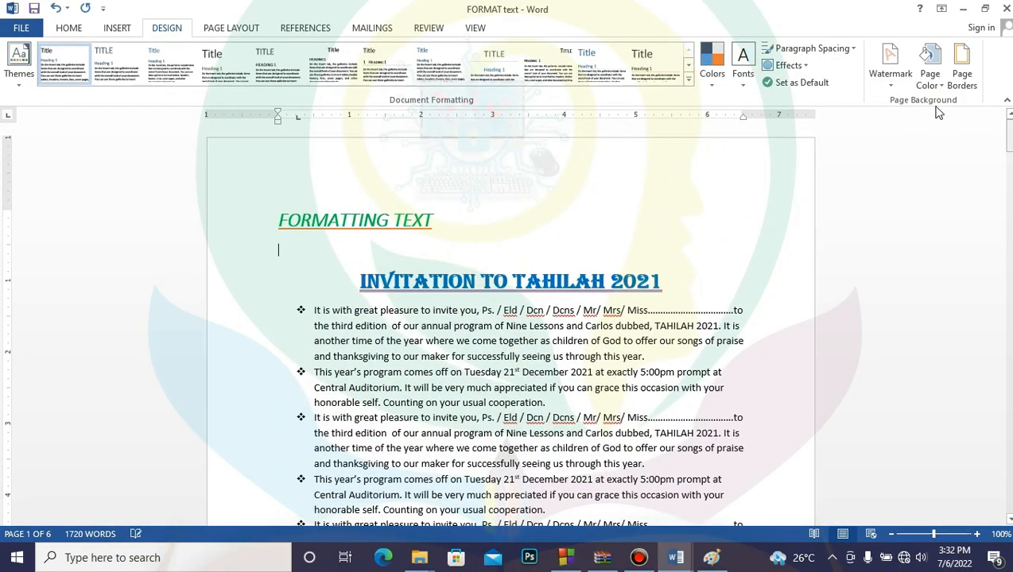
- Set up a custom text watermark with the text FRENARTECH.COM
click(891, 90)
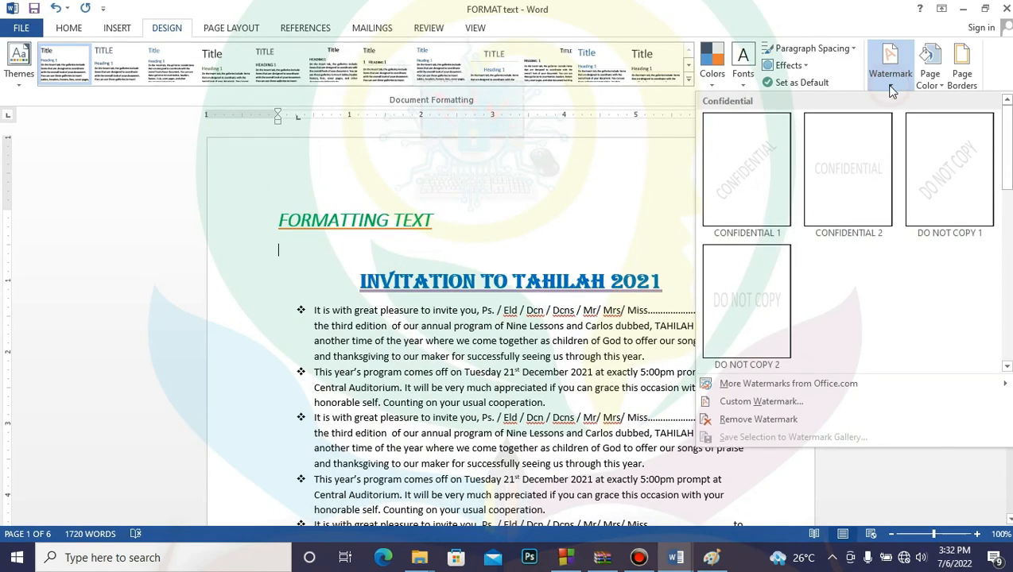
click(769, 401)
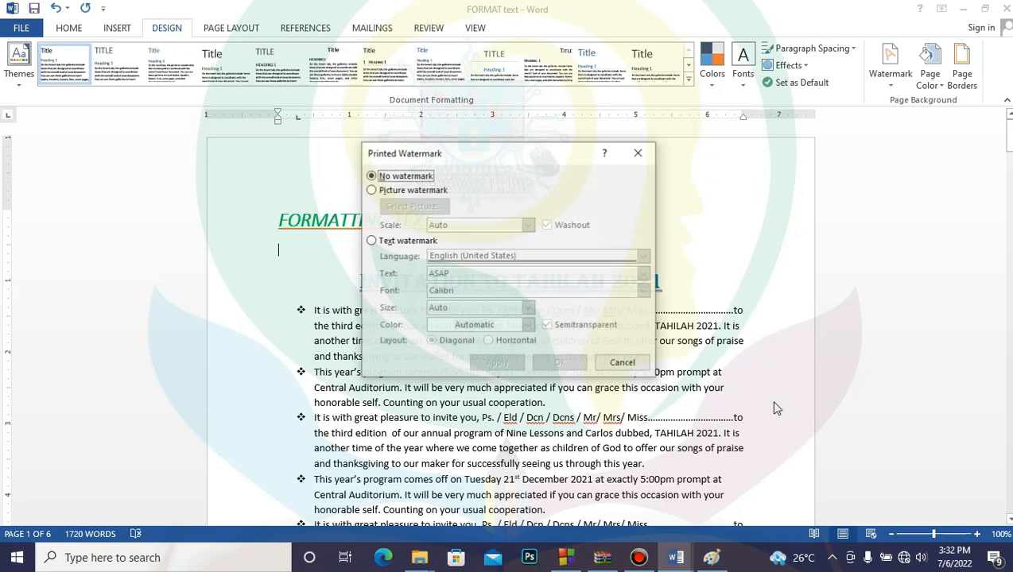
click(380, 241)
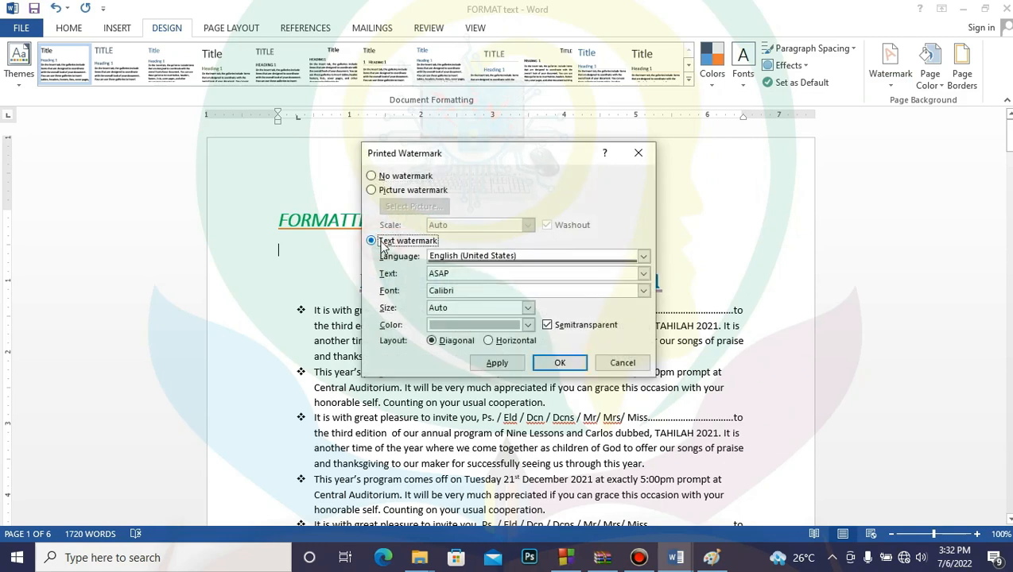
drag(469, 273, 372, 276)
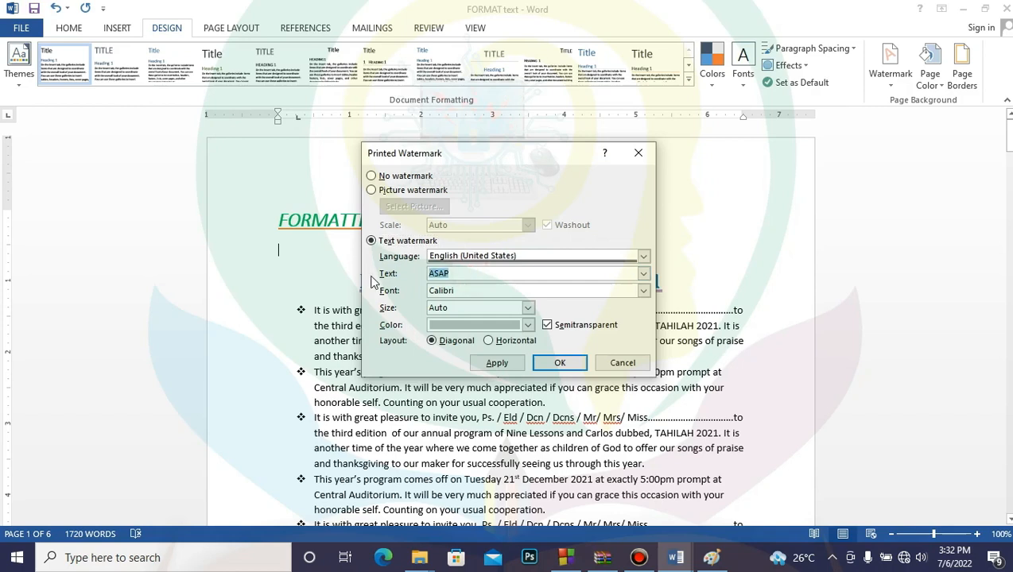
text(FRENARTECH.COM)
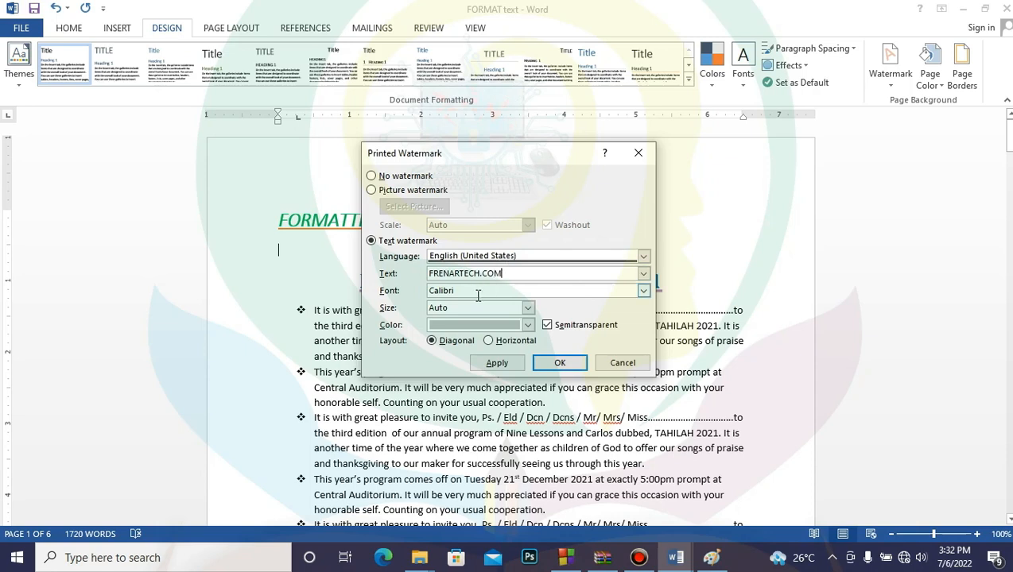
click(509, 273)
click(644, 291)
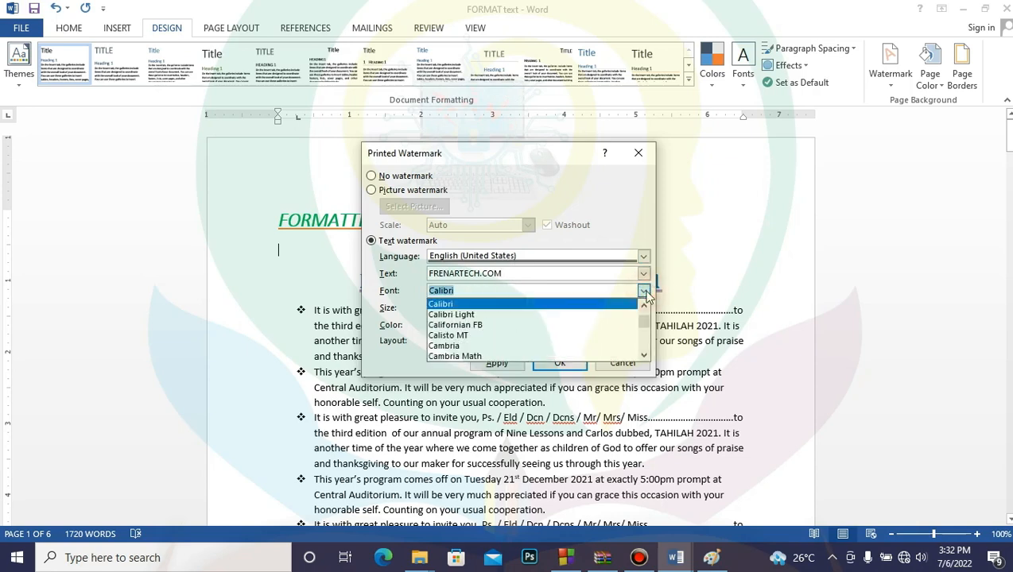
click(644, 291)
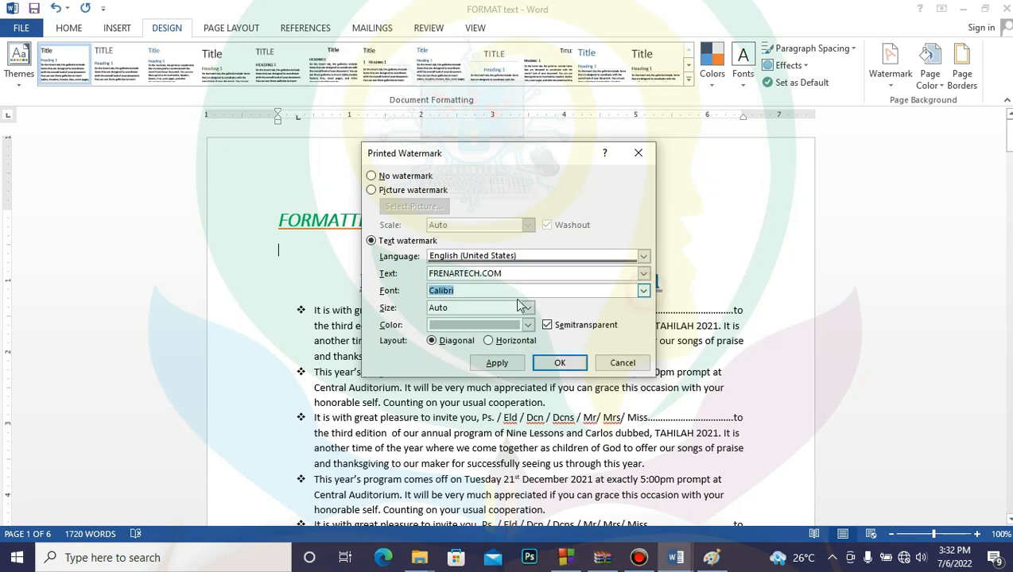
click(644, 291)
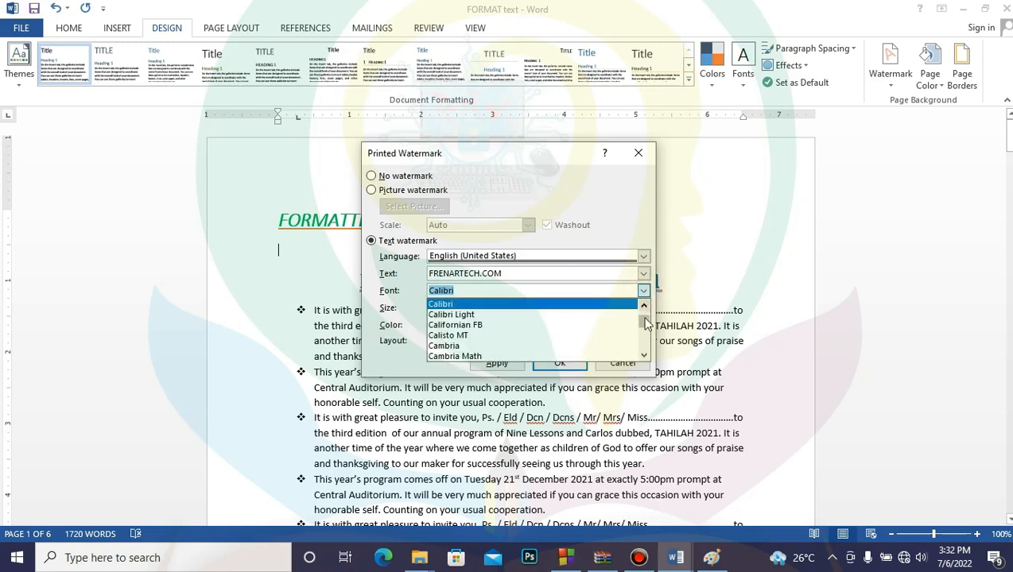
mouse_move(644, 320)
mouse_down()
mouse_move(648, 333)
mouse_move(644, 307)
mouse_up()
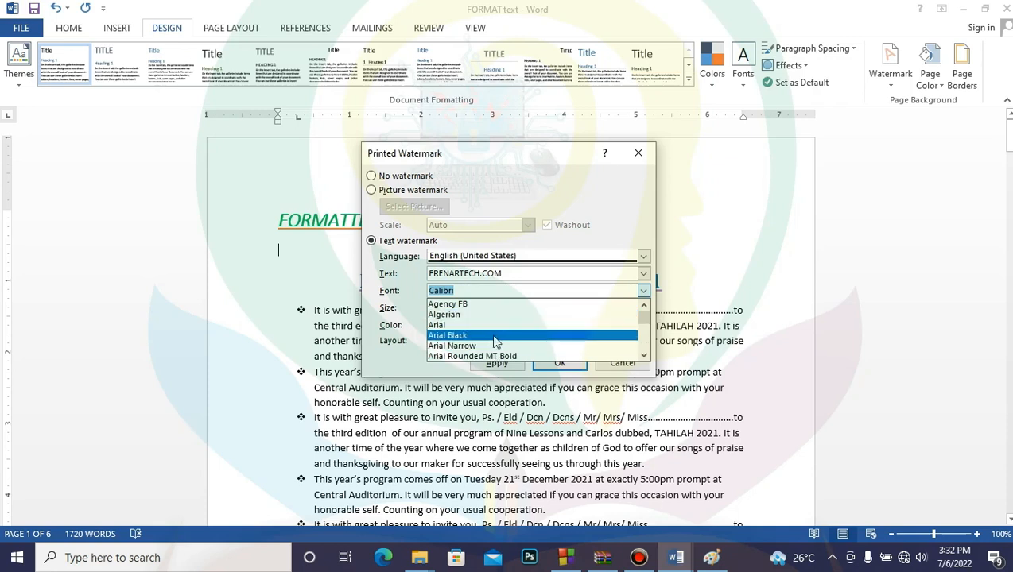
click(407, 294)
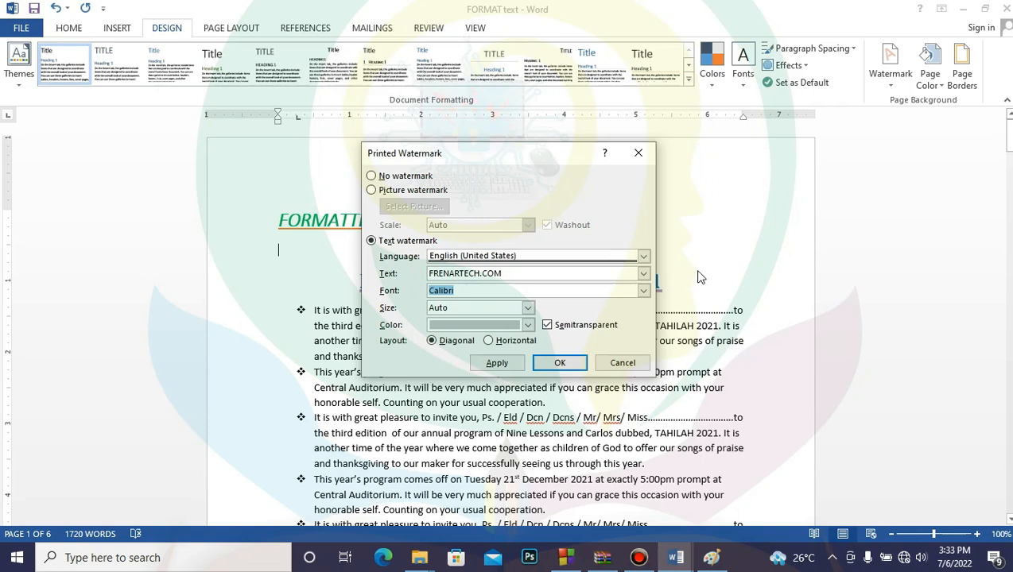
- Apply the FRENARTECH.COM watermark in Calibri with the diagonal, semitransparent layout and check it on page 1
click(561, 363)
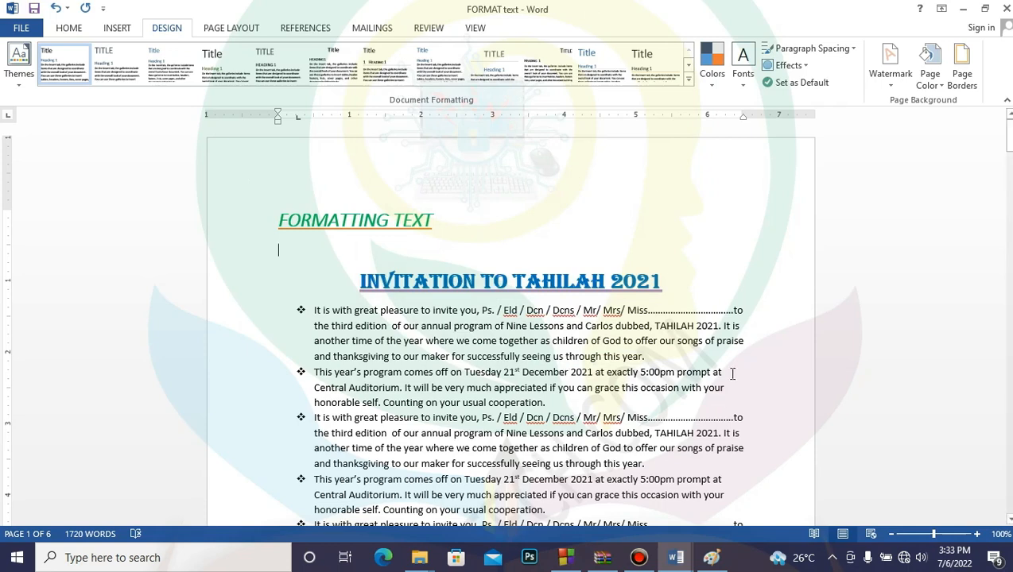
drag(1006, 137, 1007, 162)
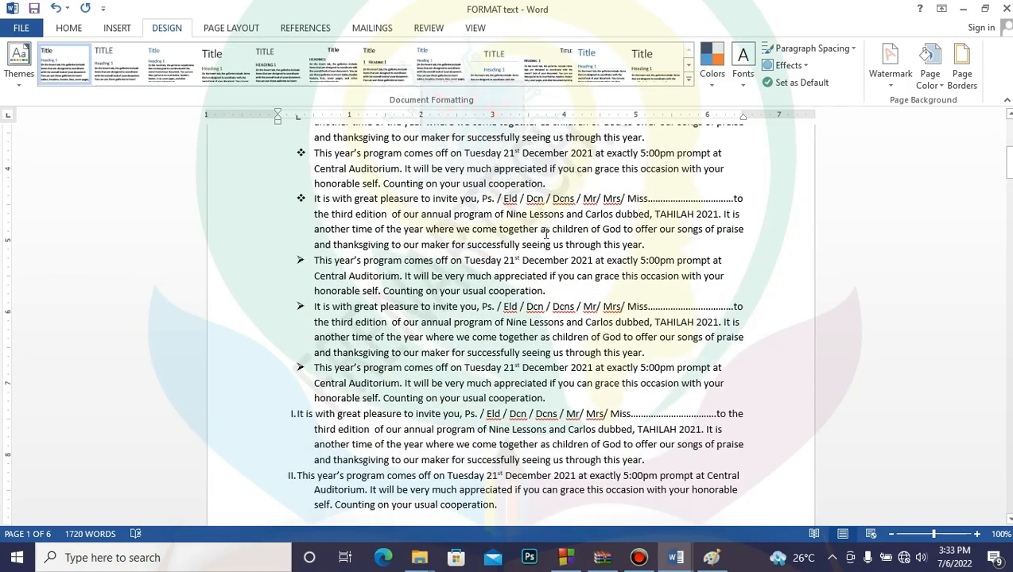
scroll(577, 230, up, 5)
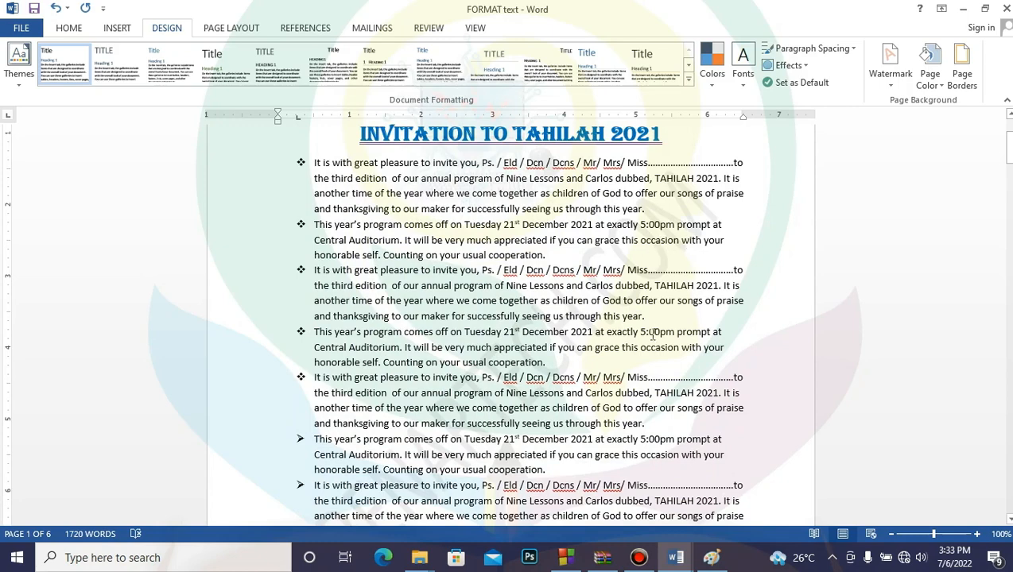
scroll(654, 323, down, 5)
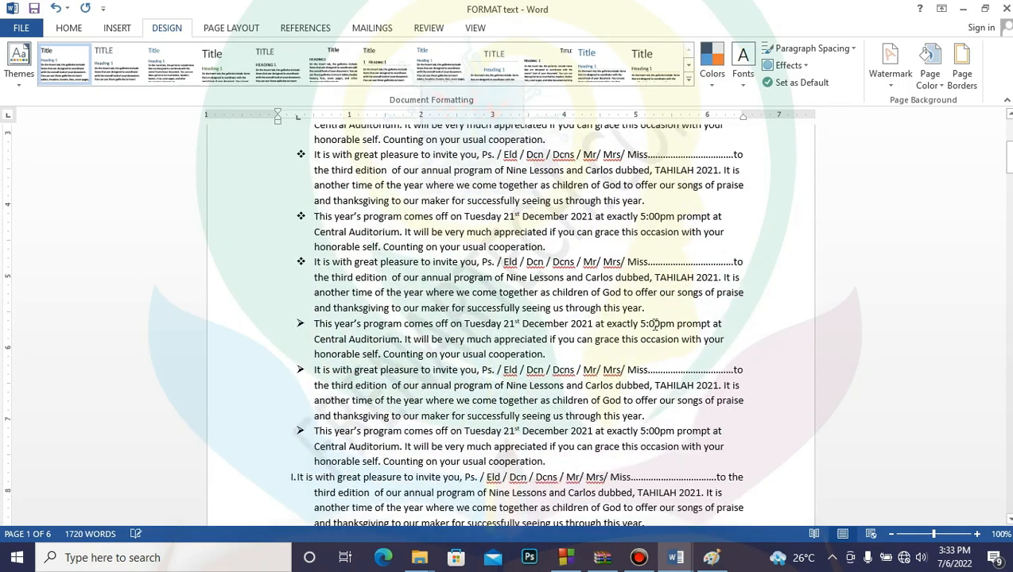
scroll(654, 323, up, 5)
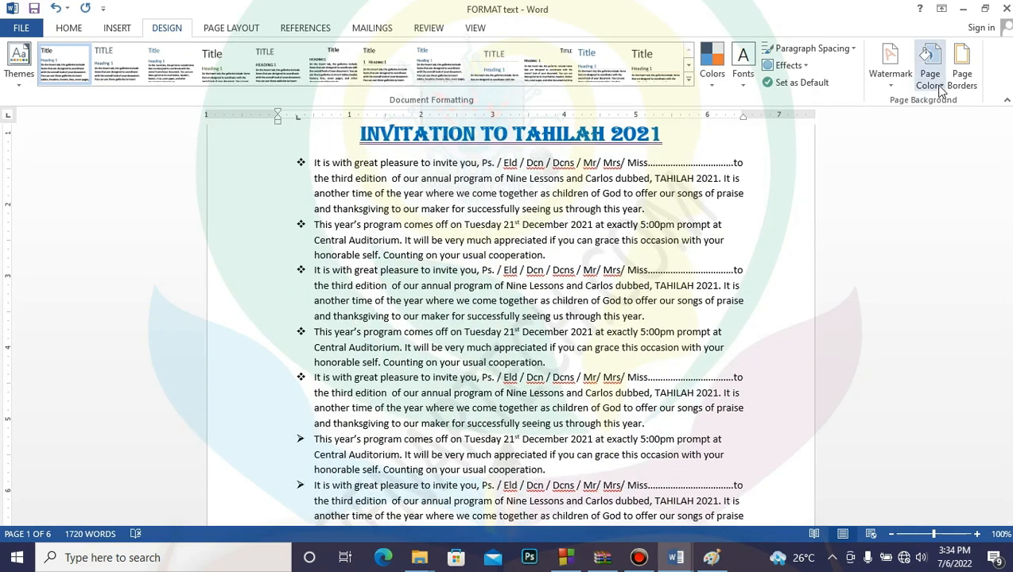
- Change the custom text watermark's layout to horizontal, apply it, and check it on the following pages
click(891, 76)
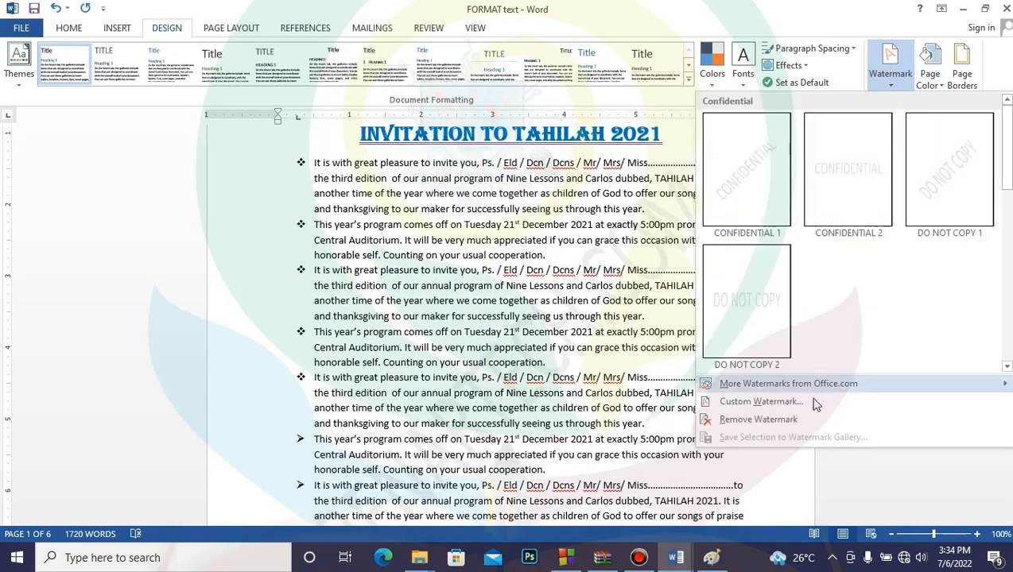
click(762, 403)
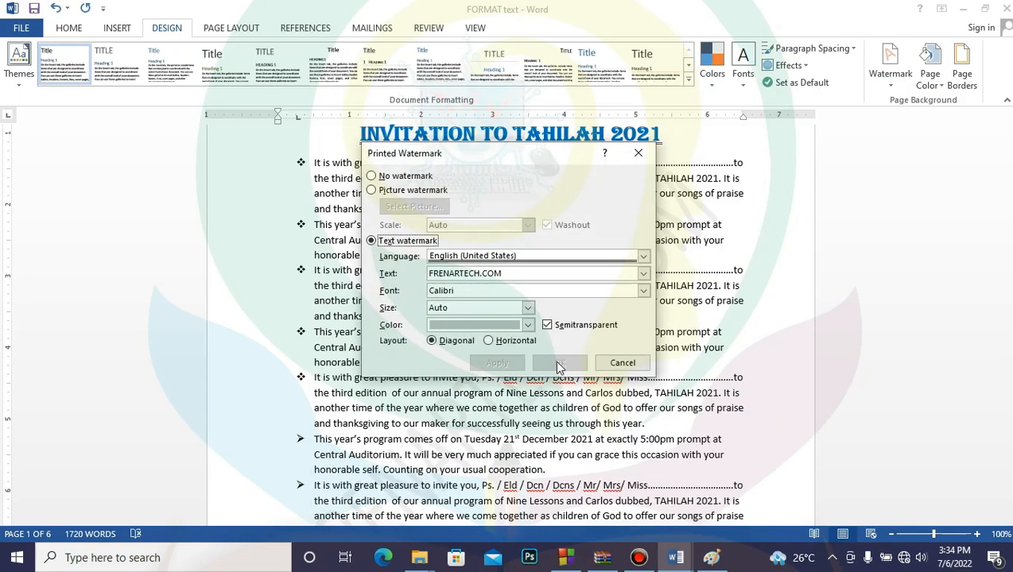
click(507, 345)
click(569, 364)
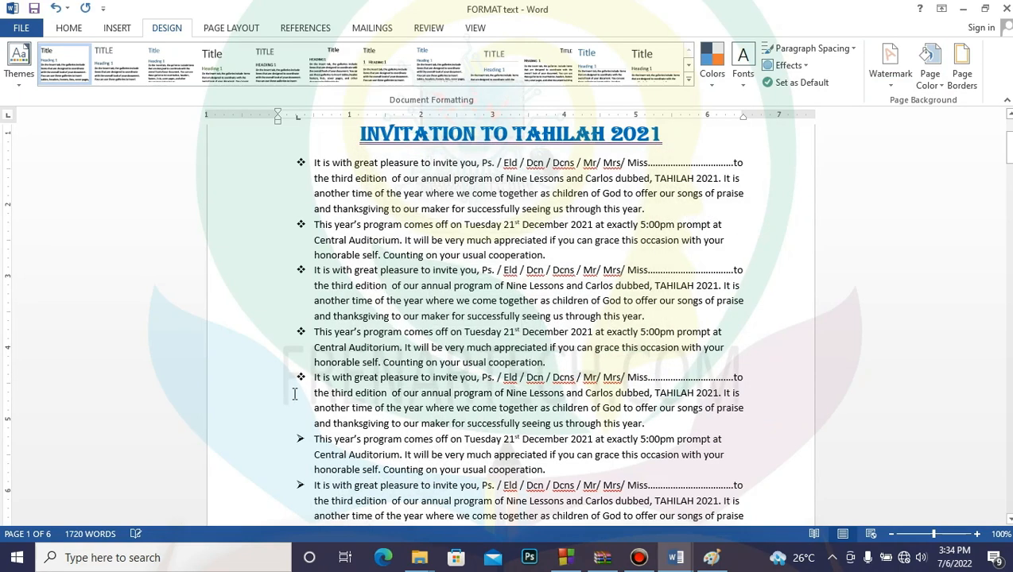
scroll(792, 389, down, 15)
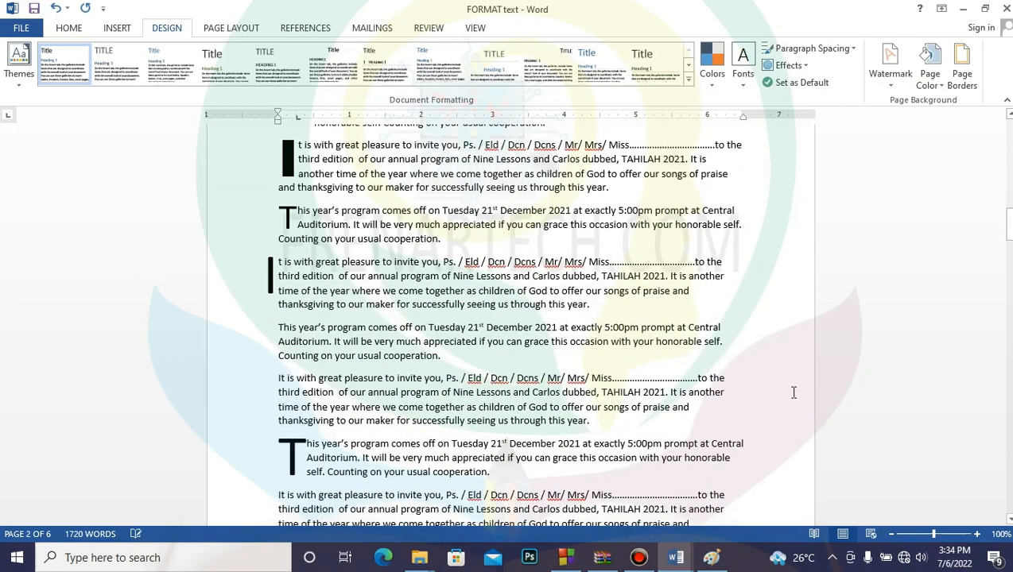
scroll(671, 380, down, 10)
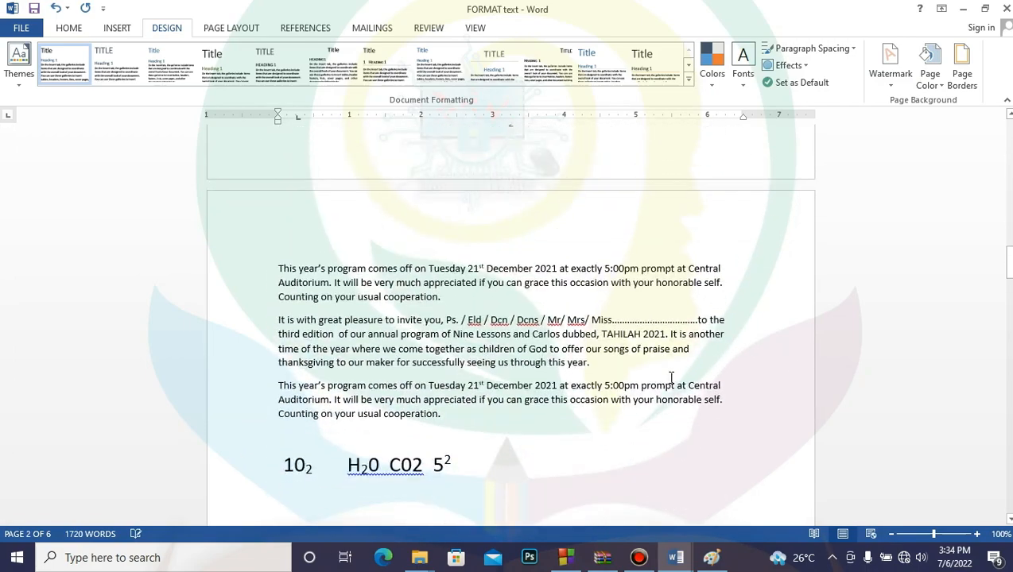
- Examine the horizontal FRENARTECH.COM watermark on the remaining pages of the document
scroll(670, 380, down, 4)
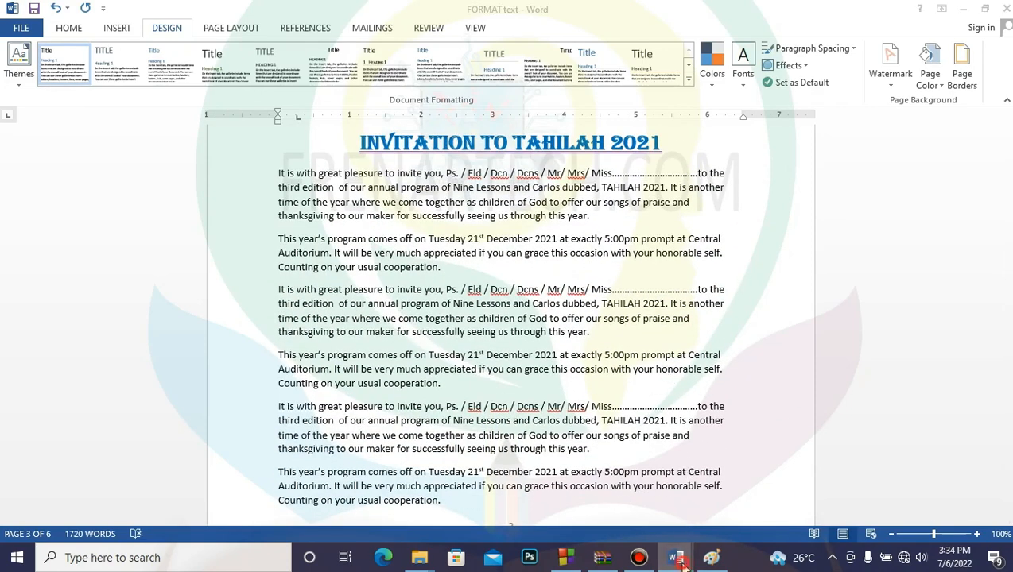
mouse_move(675, 556)
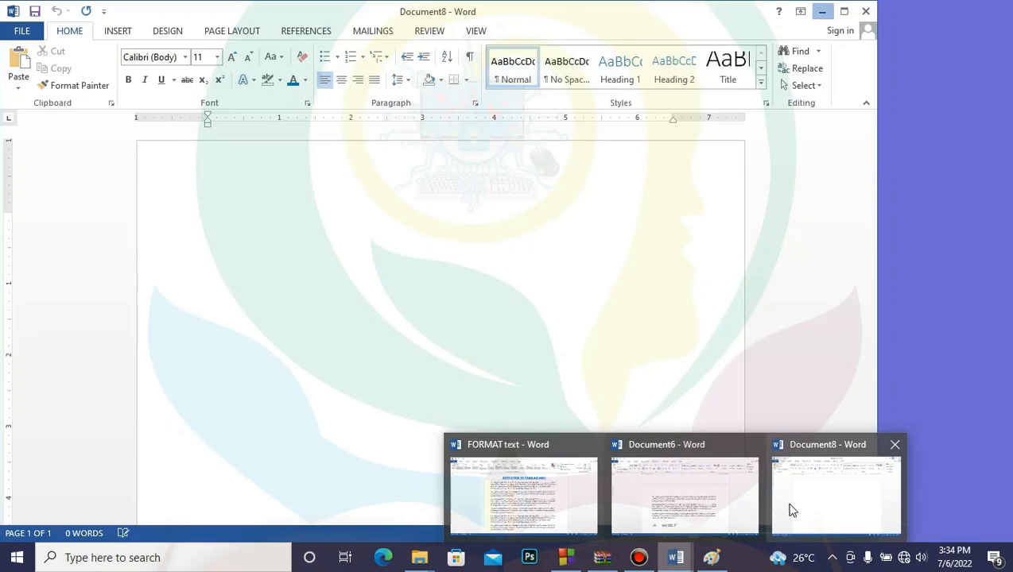
mouse_move(718, 523)
mouse_move(581, 510)
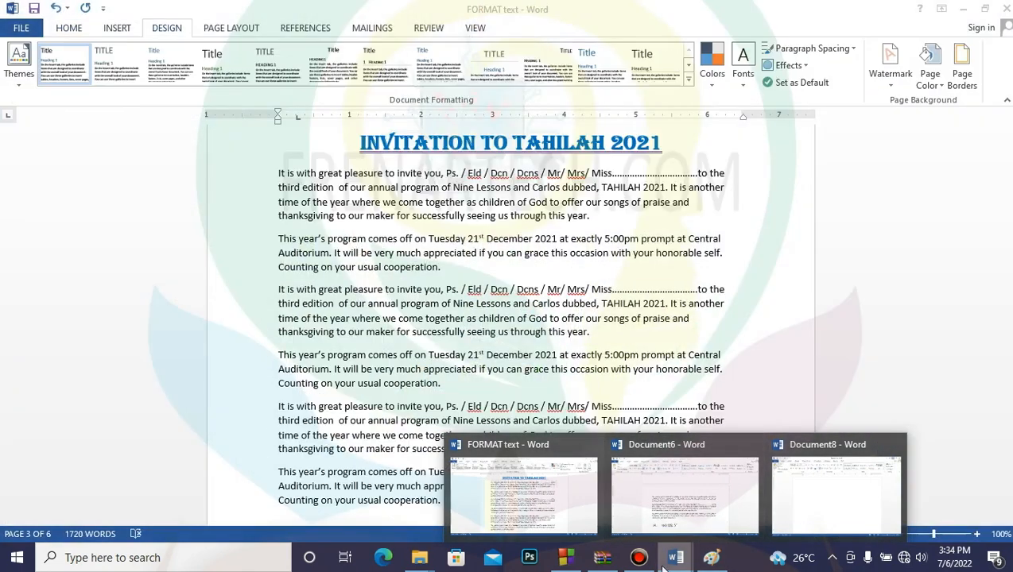
click(503, 507)
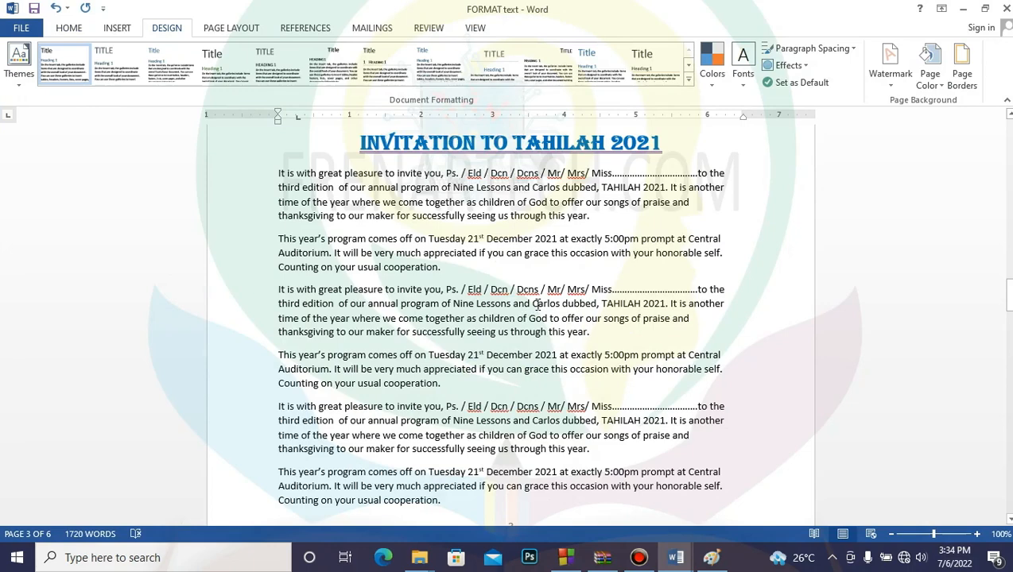
scroll(553, 280, down, 15)
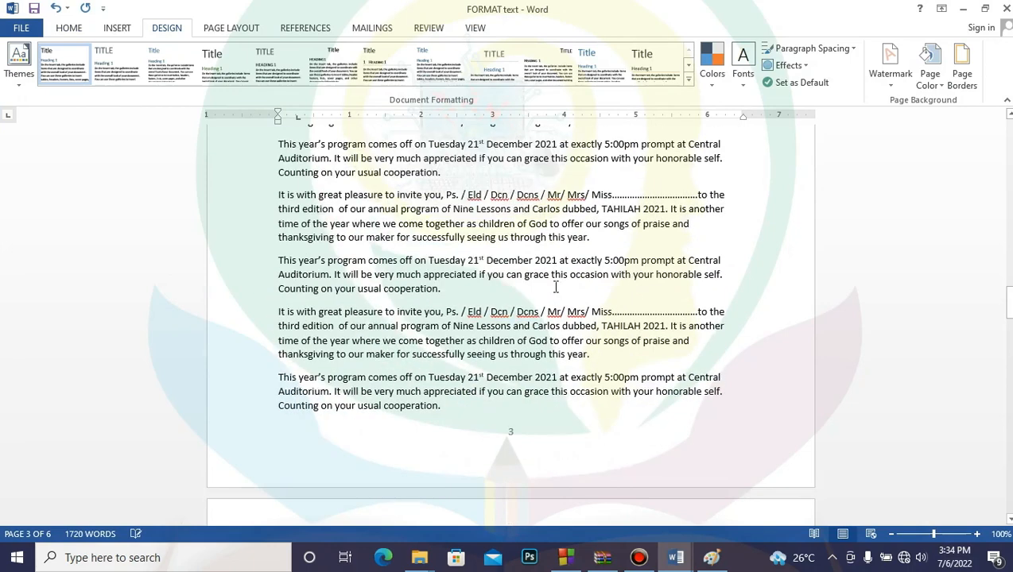
scroll(556, 286, down, 10)
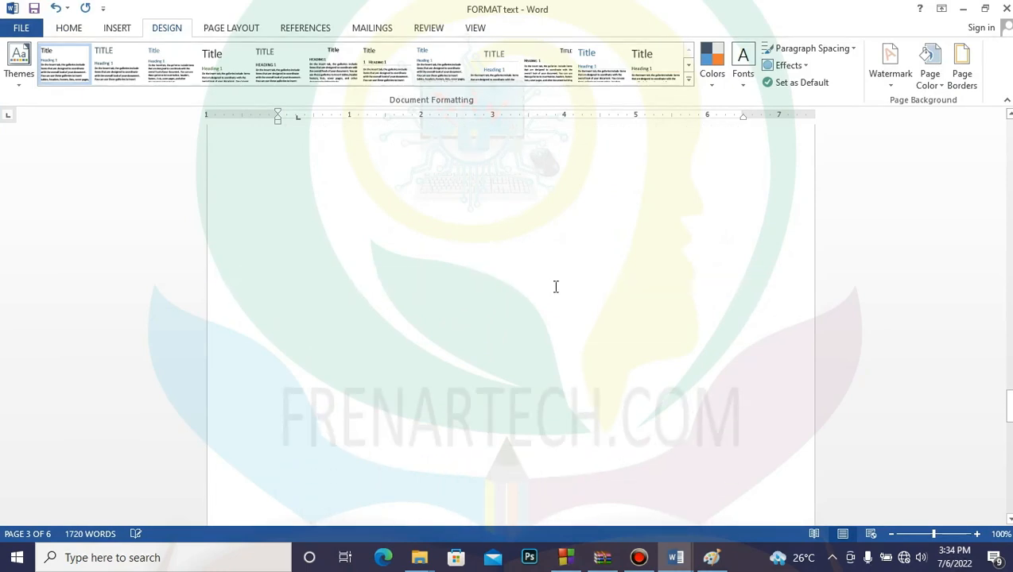
scroll(555, 287, down, 10)
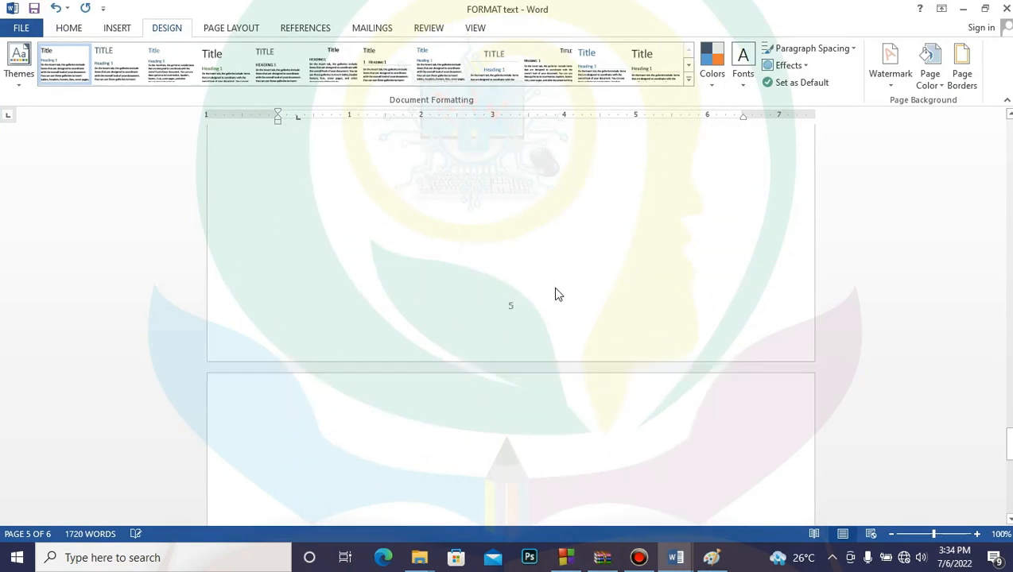
scroll(565, 295, up, 10)
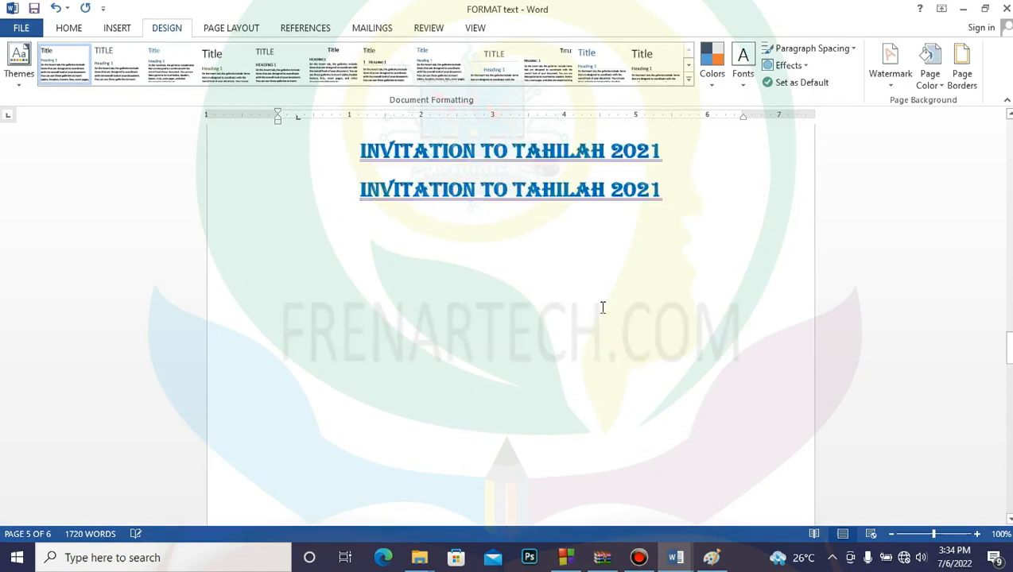
scroll(602, 308, up, 3)
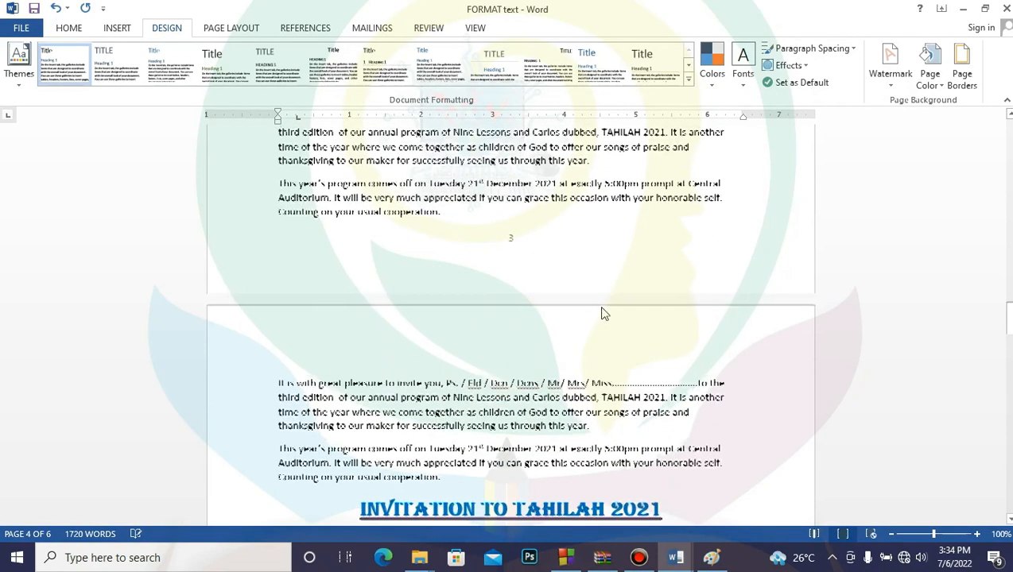
click(889, 89)
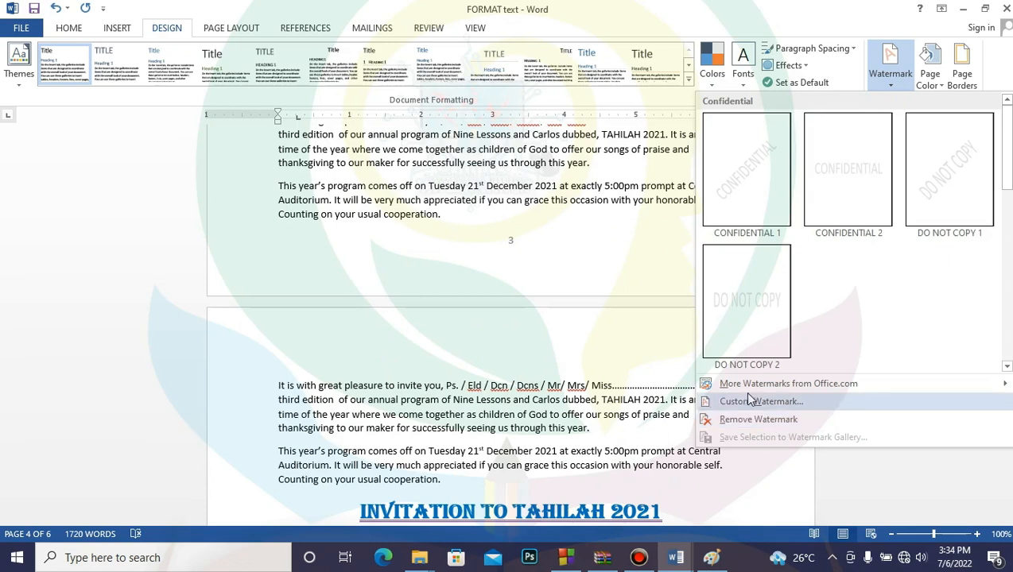
click(555, 201)
scroll(569, 200, up, 5)
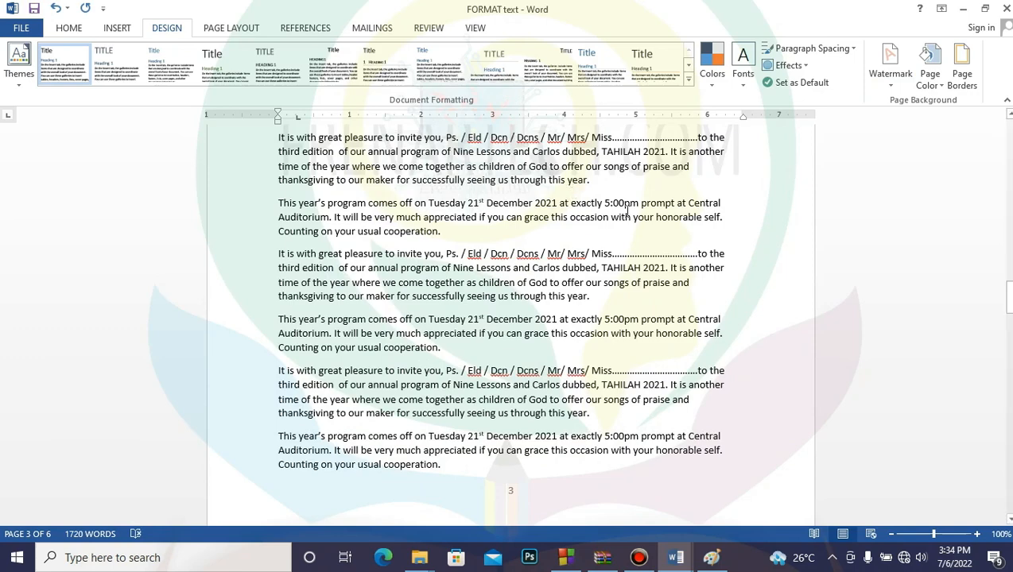
scroll(628, 211, up, 7)
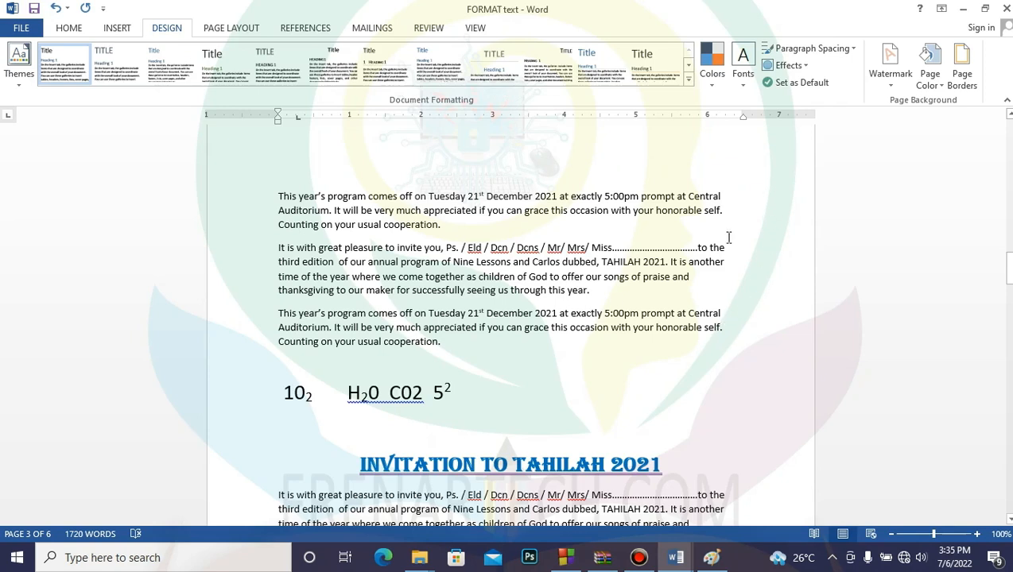
- Try a gold page color on the document and replace it with a light orange theme color
click(946, 86)
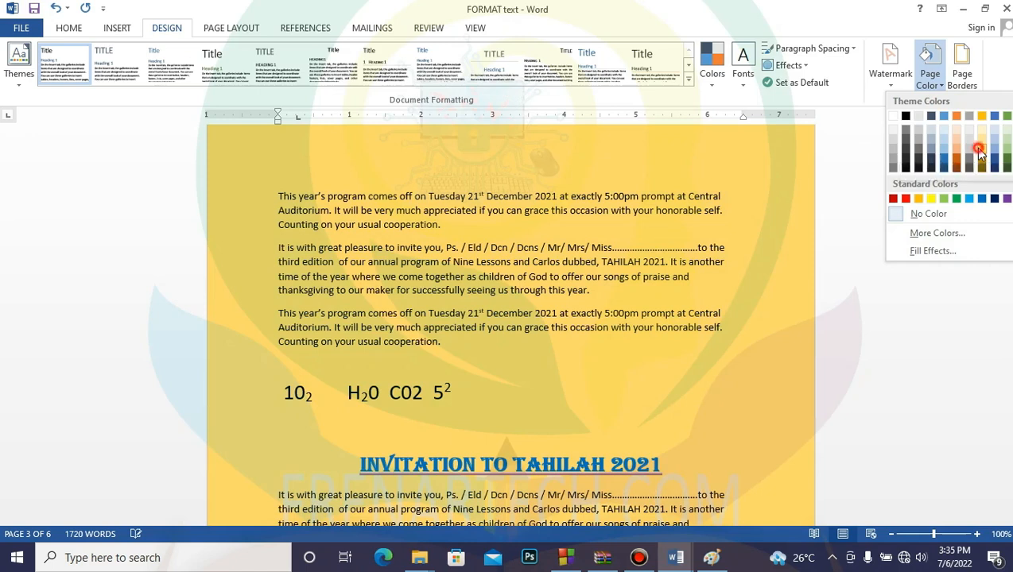
click(980, 152)
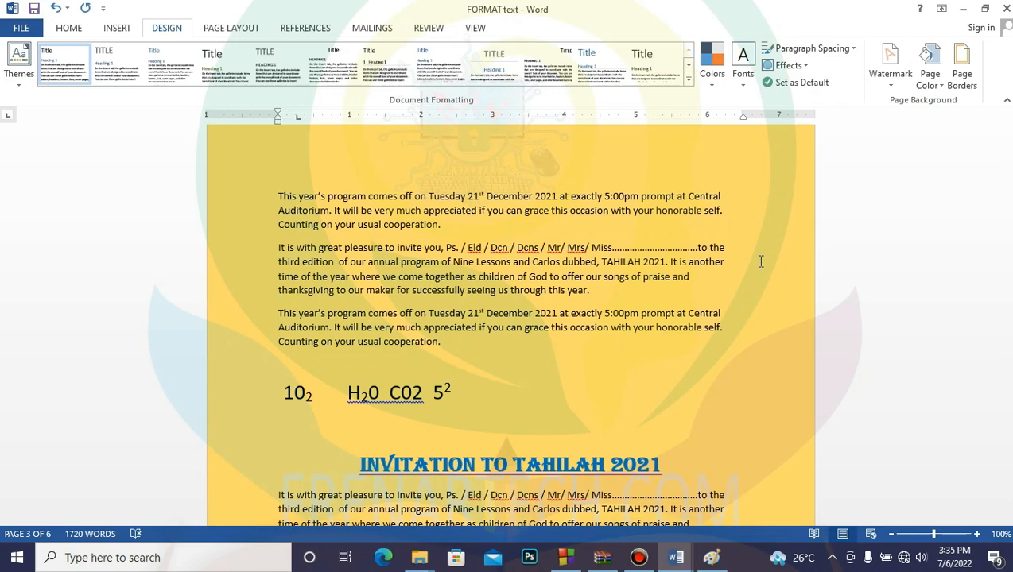
click(939, 83)
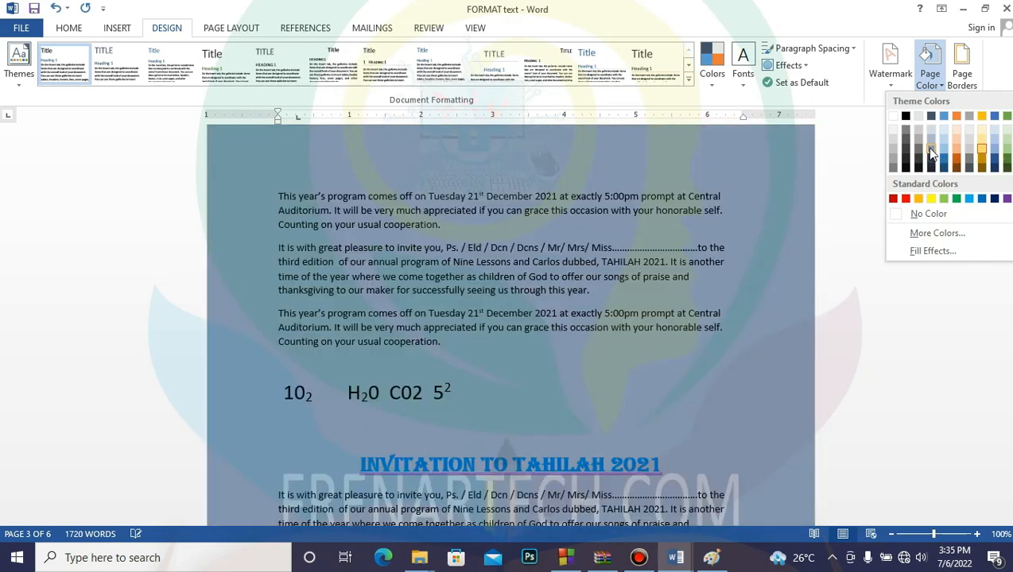
click(954, 143)
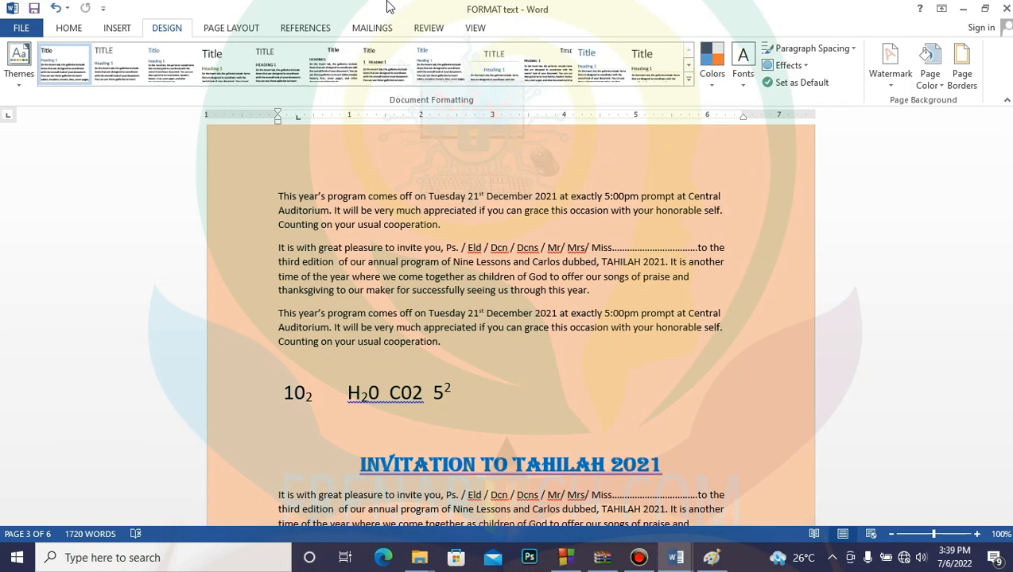
- Apply the Narrow margin preset to the document and check the text layout on page 1
click(241, 31)
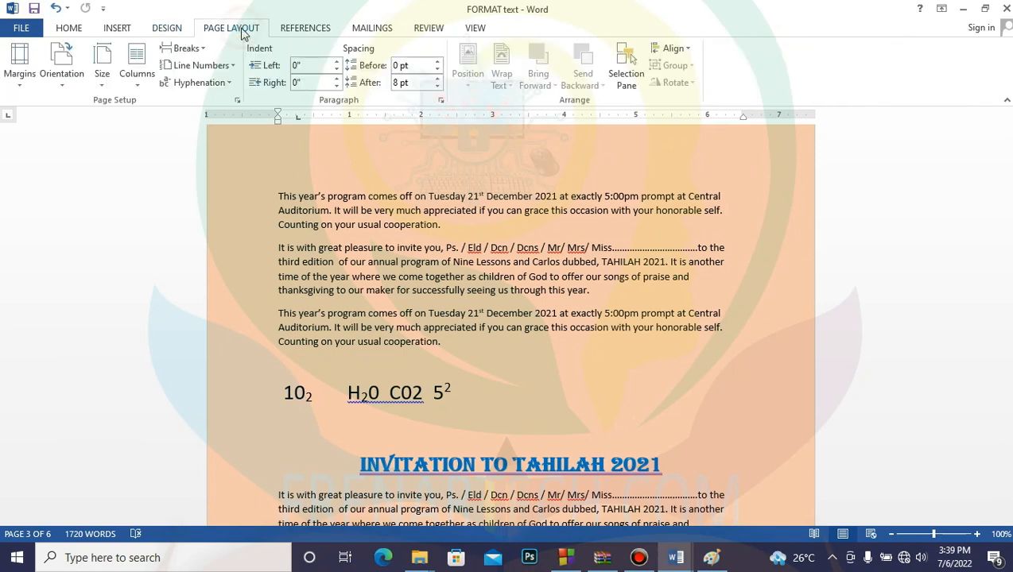
click(19, 92)
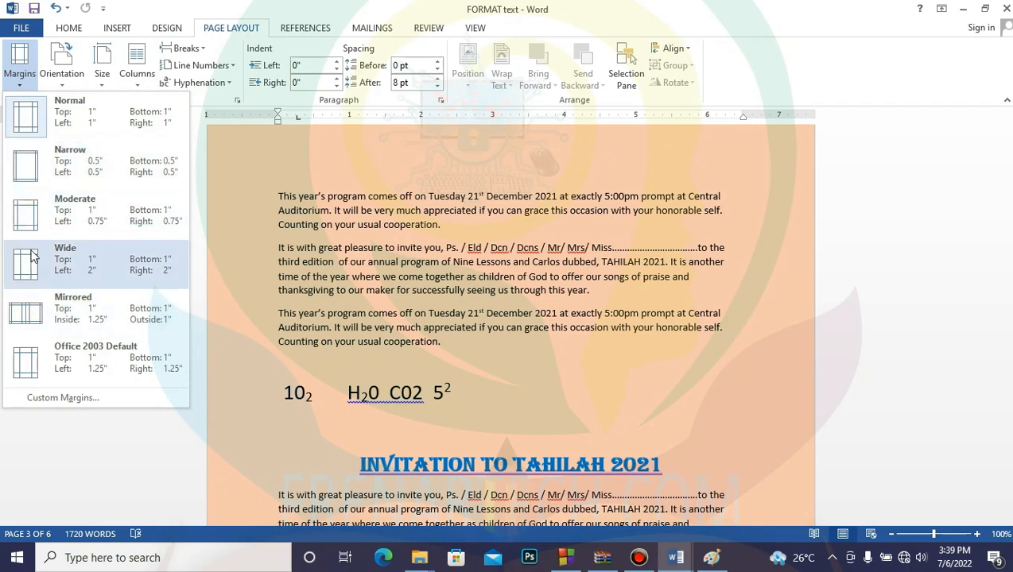
click(22, 168)
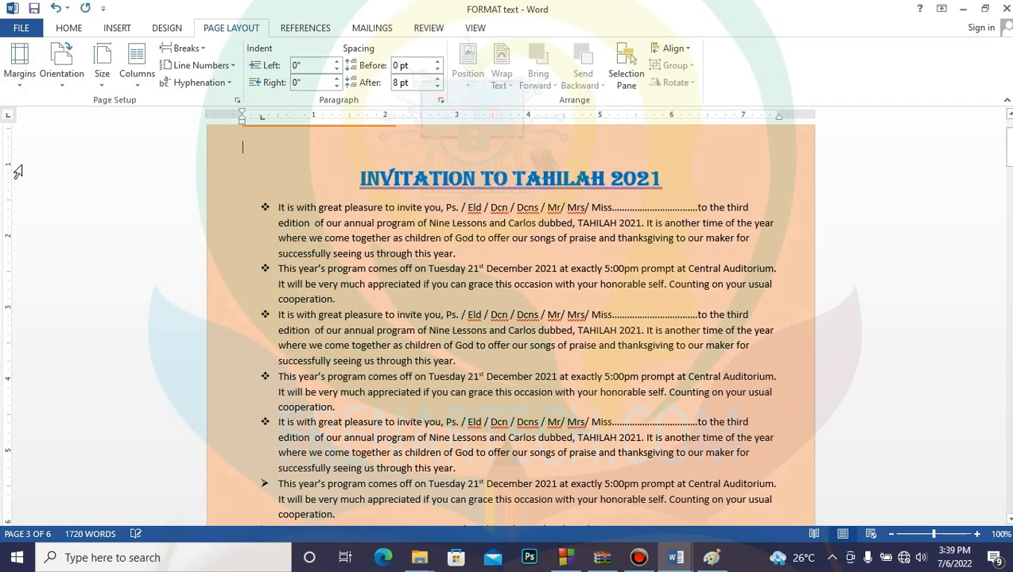
scroll(557, 224, up, 1)
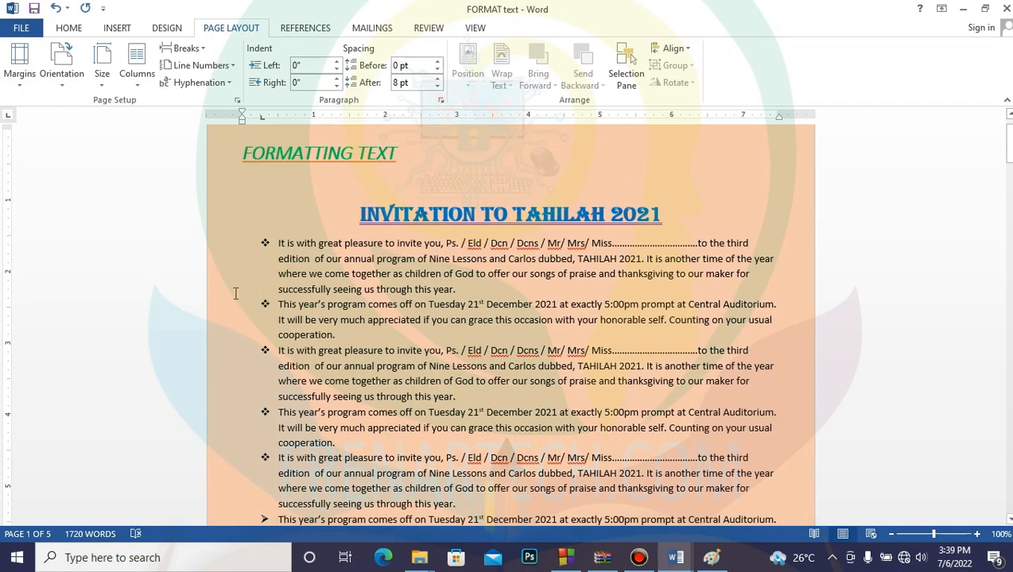
scroll(759, 221, up, 1)
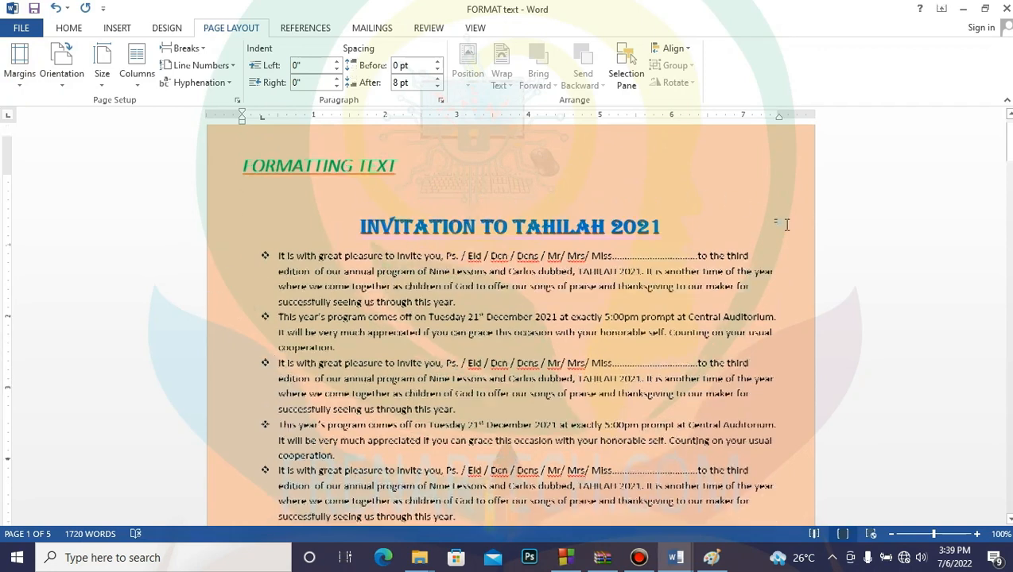
click(984, 9)
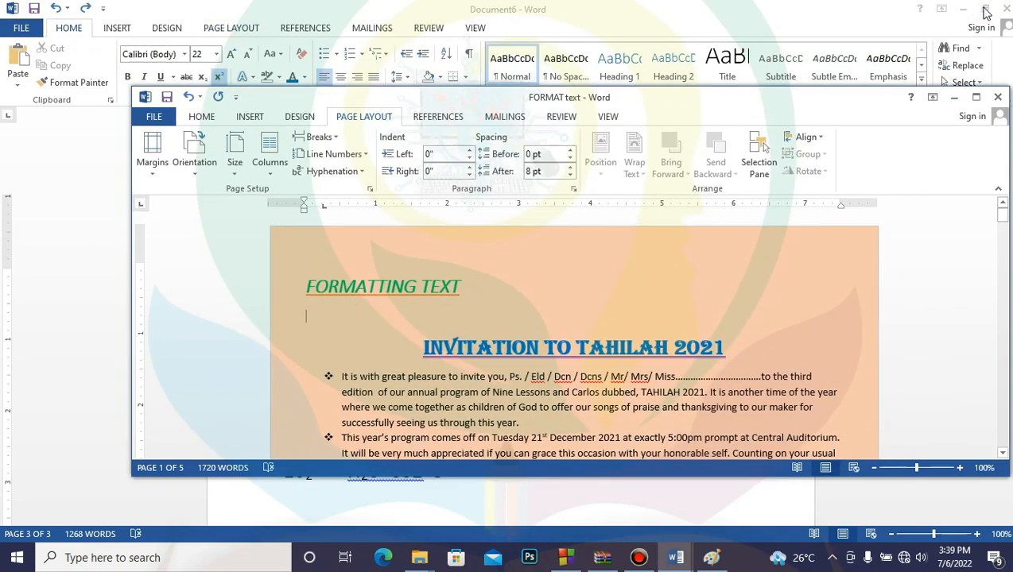
click(152, 174)
click(152, 174)
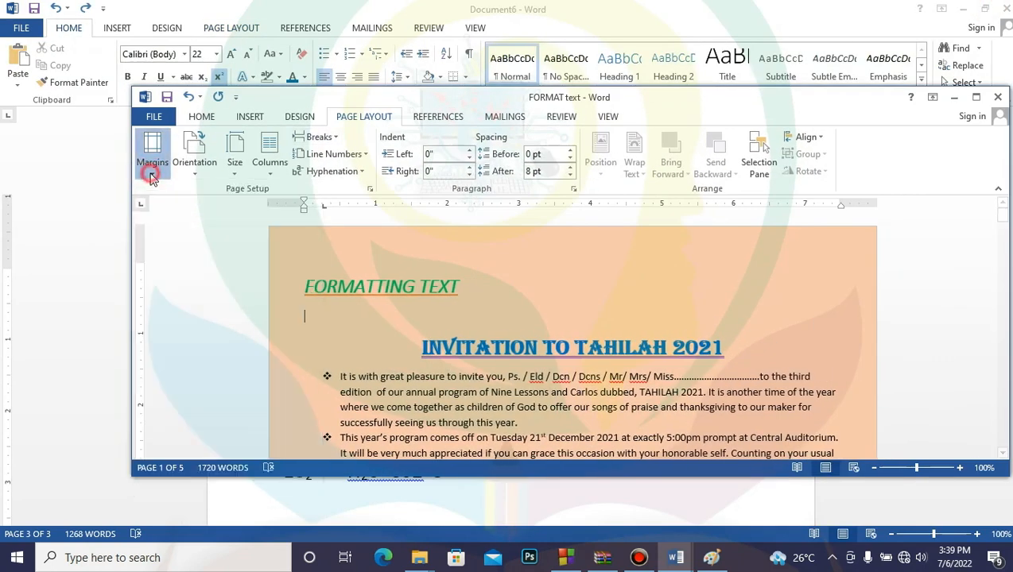
click(977, 97)
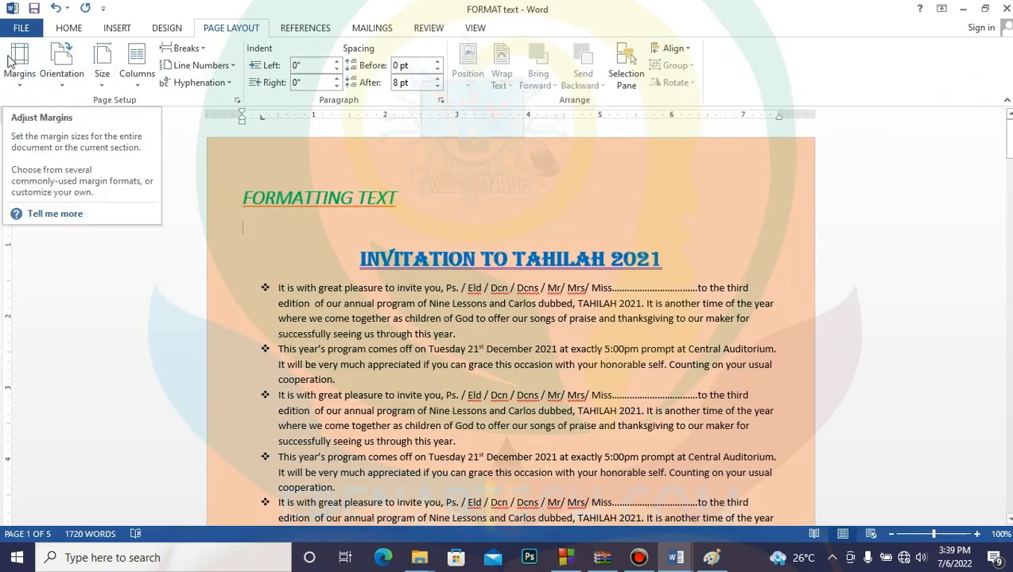
- Switch the page margins back to the Normal preset for comparison and reapply the Narrow preset
click(19, 79)
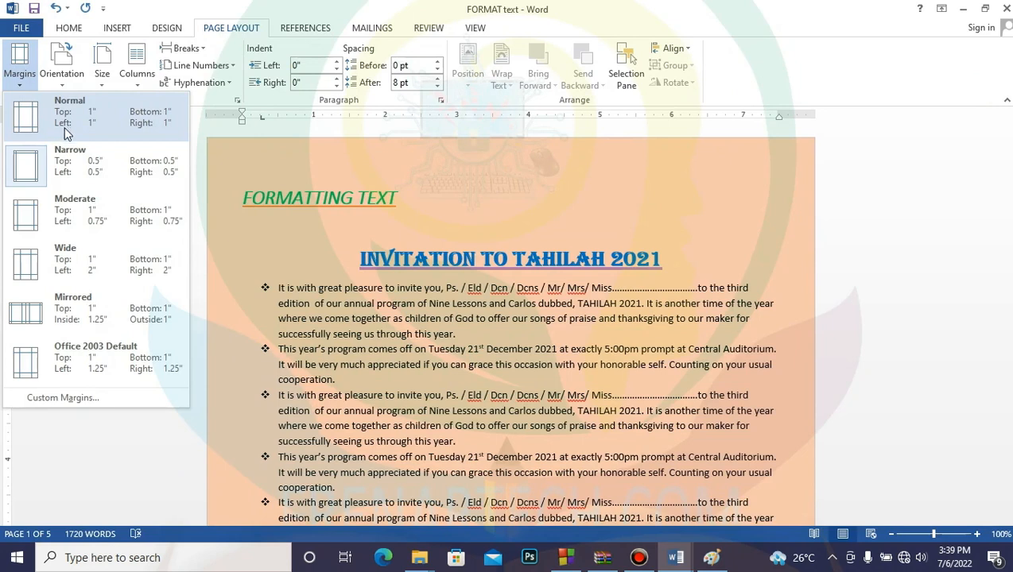
click(66, 117)
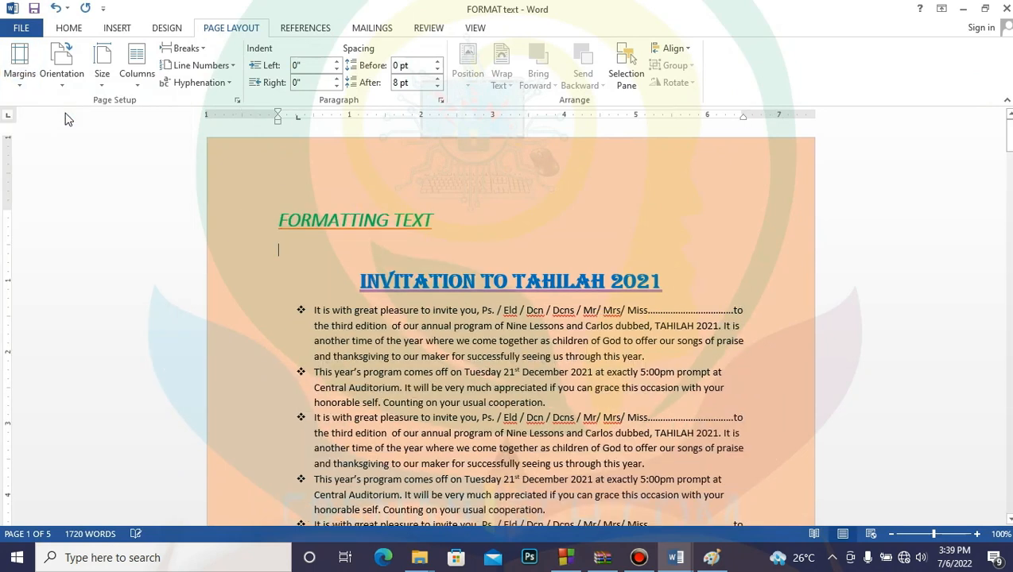
click(13, 88)
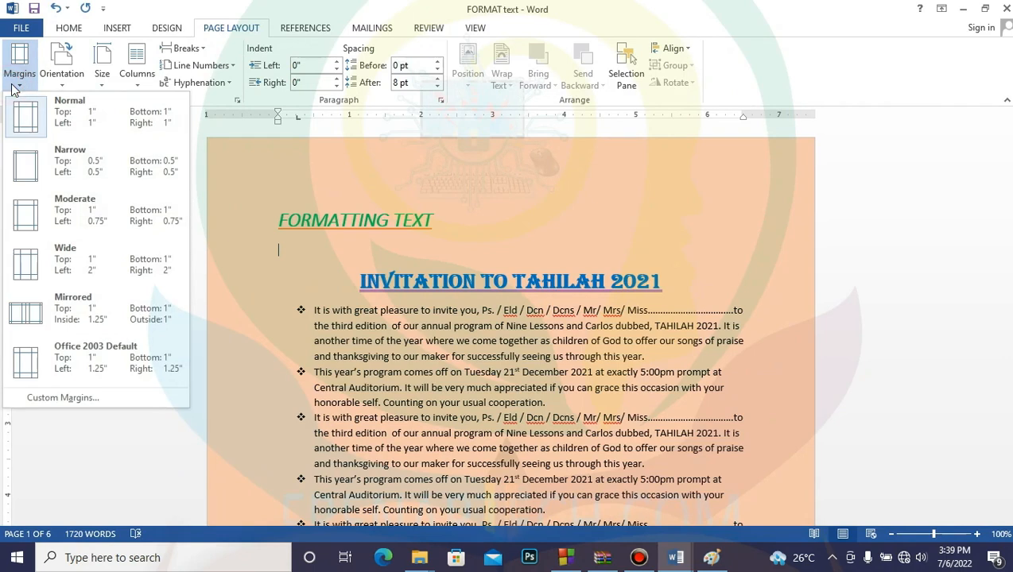
click(29, 171)
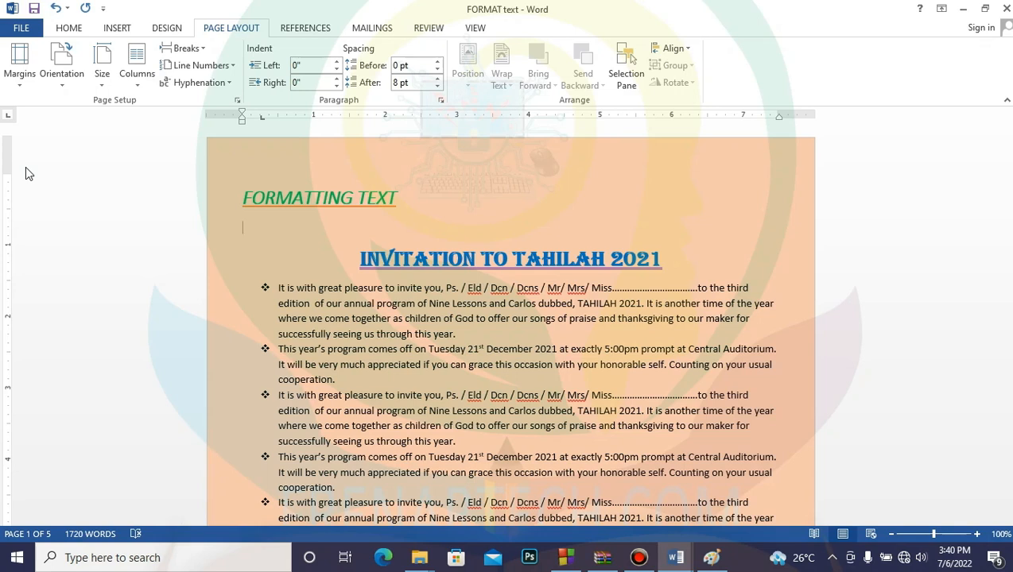
- Open the custom margin settings for the whole document and set the top margin to 1"
click(19, 86)
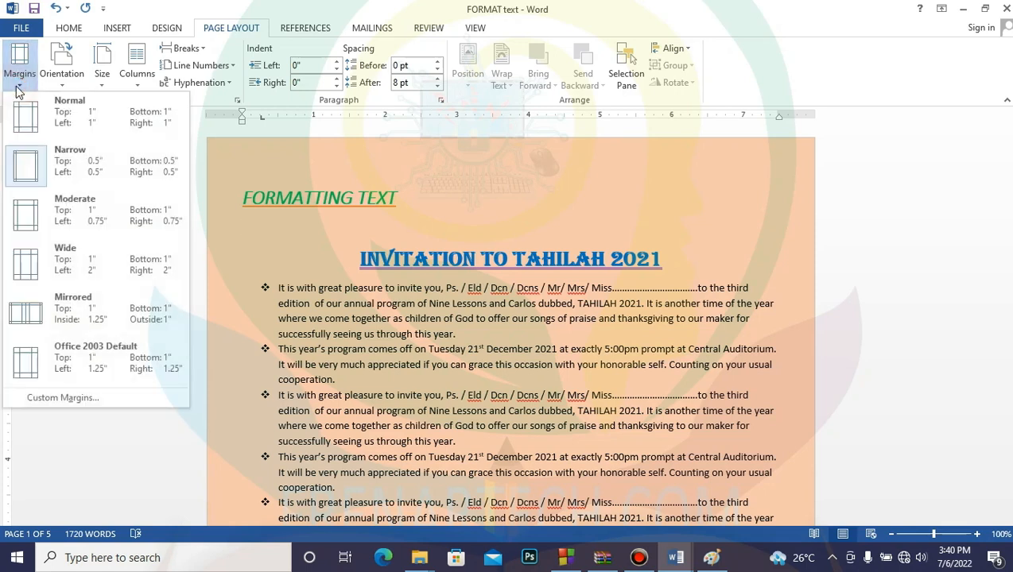
click(64, 398)
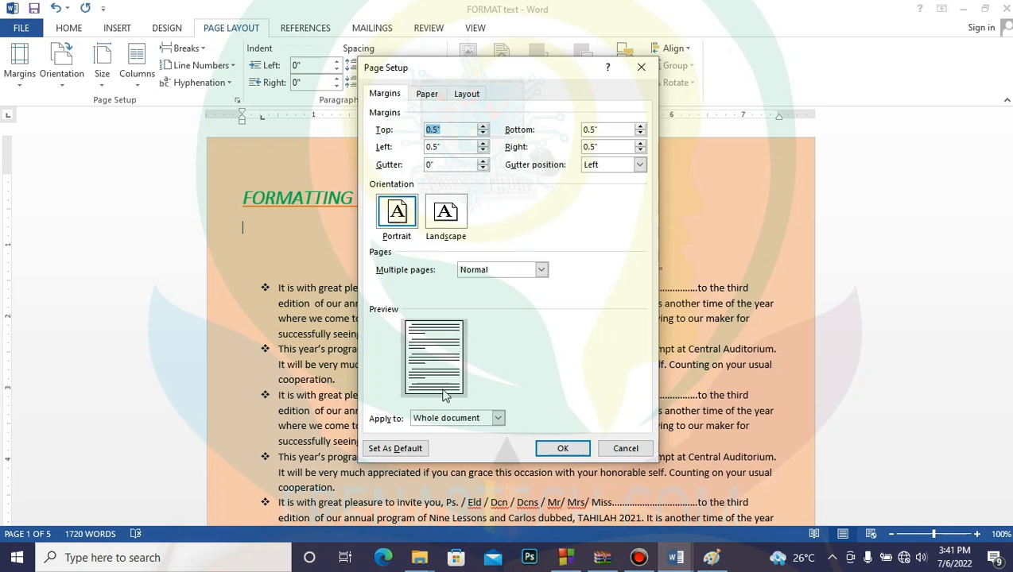
click(482, 126)
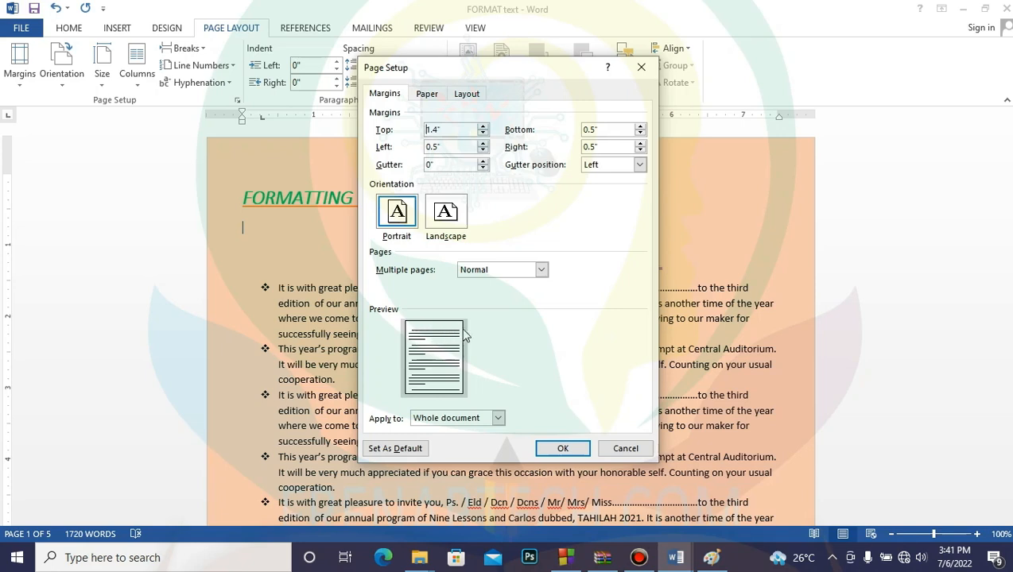
click(483, 133)
click(482, 133)
click(483, 133)
click(483, 132)
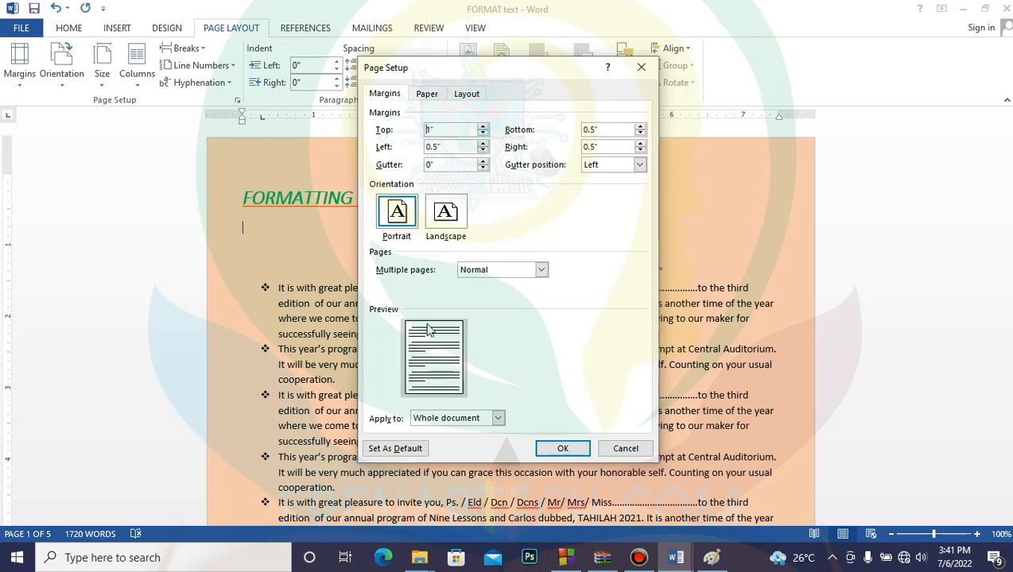
- Set the document's bottom margin to 1" in the custom margin settings
click(640, 126)
click(640, 127)
click(640, 126)
click(639, 126)
click(640, 127)
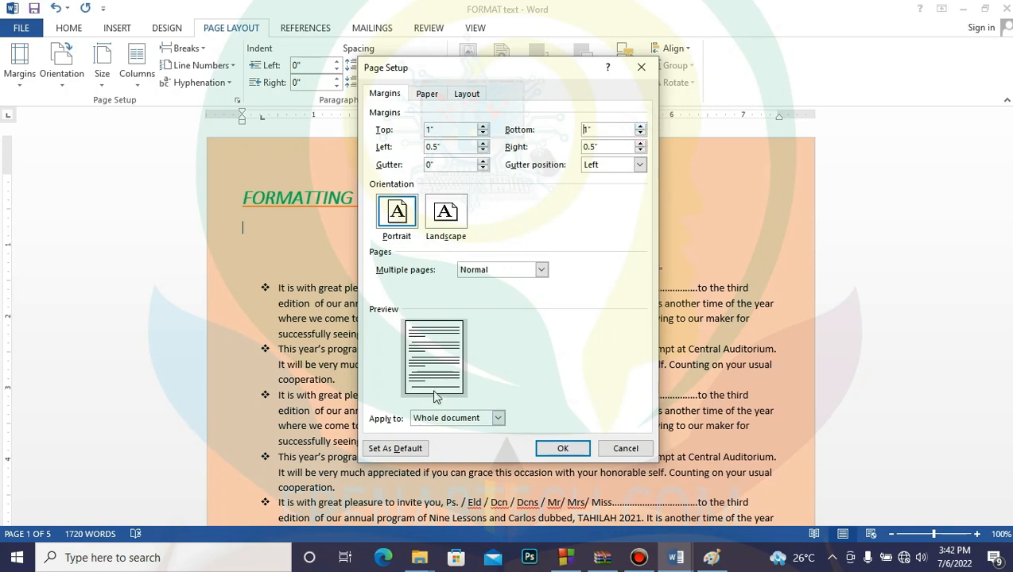
- Try larger and smaller right margins while watching the page preview, ending with the right margin at 0.6"
click(640, 151)
click(640, 151)
click(640, 151)
click(640, 151)
click(640, 151)
click(640, 143)
click(639, 143)
click(640, 143)
click(639, 143)
click(640, 143)
click(640, 143)
click(640, 144)
click(640, 144)
click(640, 150)
click(640, 150)
click(640, 149)
click(640, 150)
click(640, 149)
click(640, 149)
click(640, 150)
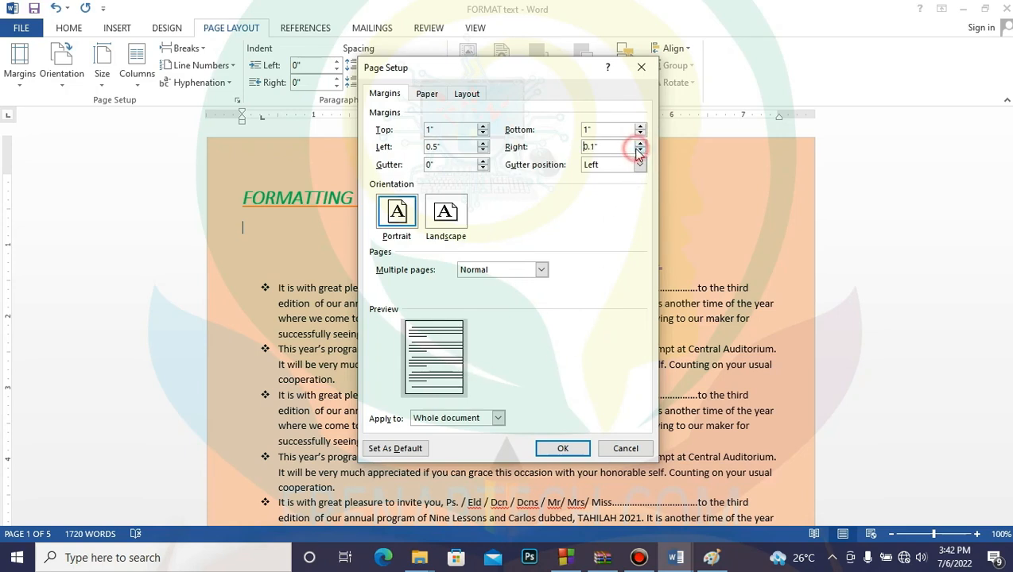
click(640, 143)
click(640, 143)
click(640, 143)
click(640, 144)
click(640, 143)
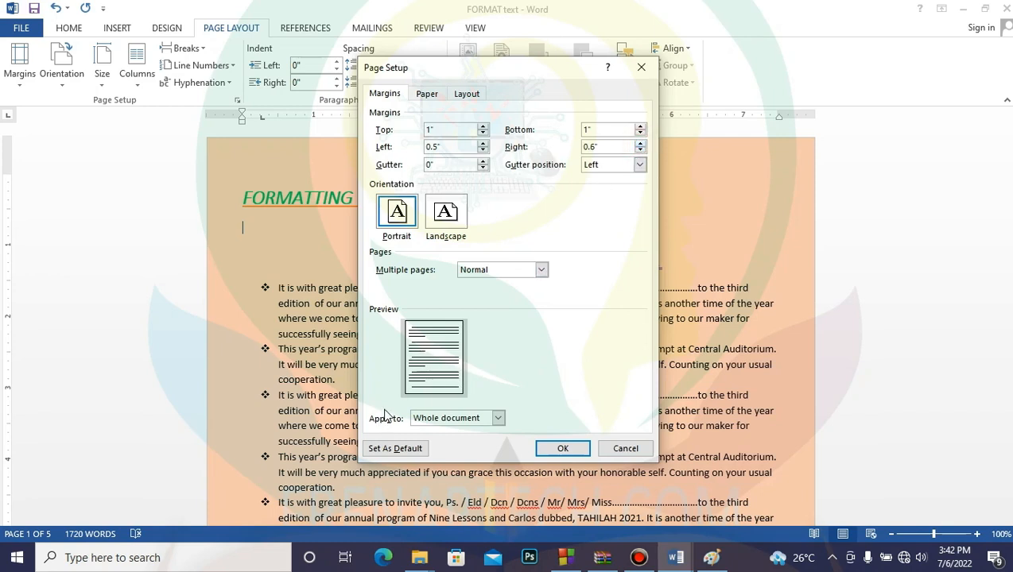
- Try larger and smaller left margins in the custom margin settings, ending with the left margin at 0.3"
click(482, 143)
click(482, 143)
click(482, 143)
click(482, 143)
click(482, 151)
click(483, 150)
click(482, 151)
click(482, 150)
click(482, 150)
click(483, 150)
click(482, 150)
click(483, 144)
- Set the document's right margin to 0.3" in the custom margin settings
click(640, 151)
click(640, 151)
click(640, 150)
click(640, 151)
- Reduce the top and bottom margins to 0.6" in the custom margin settings
click(482, 133)
click(482, 134)
click(482, 134)
click(483, 134)
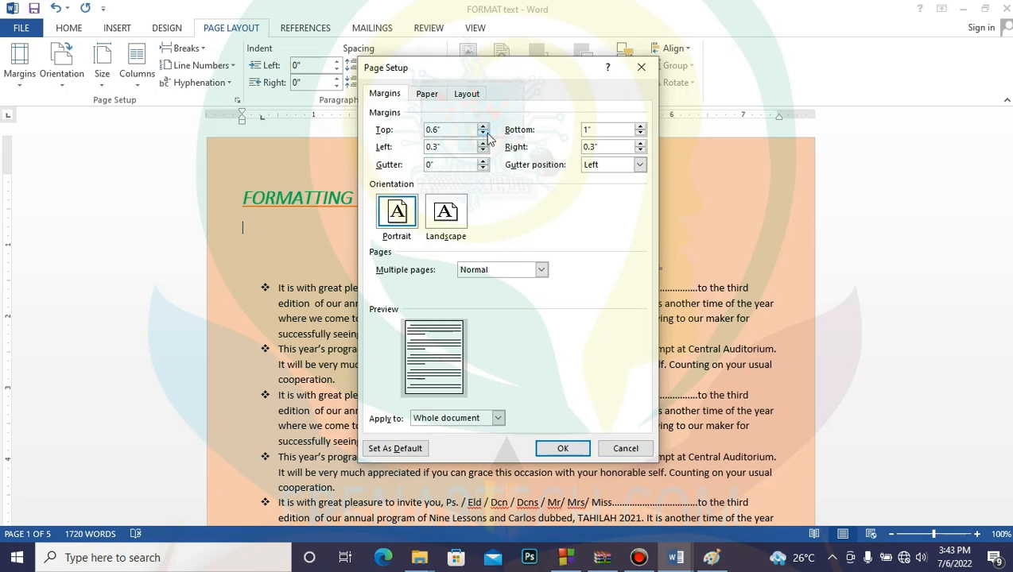
click(640, 133)
click(640, 134)
click(640, 134)
click(640, 133)
- Preview the Landscape orientation, return to Portrait, and apply the custom margins to the whole document
click(440, 216)
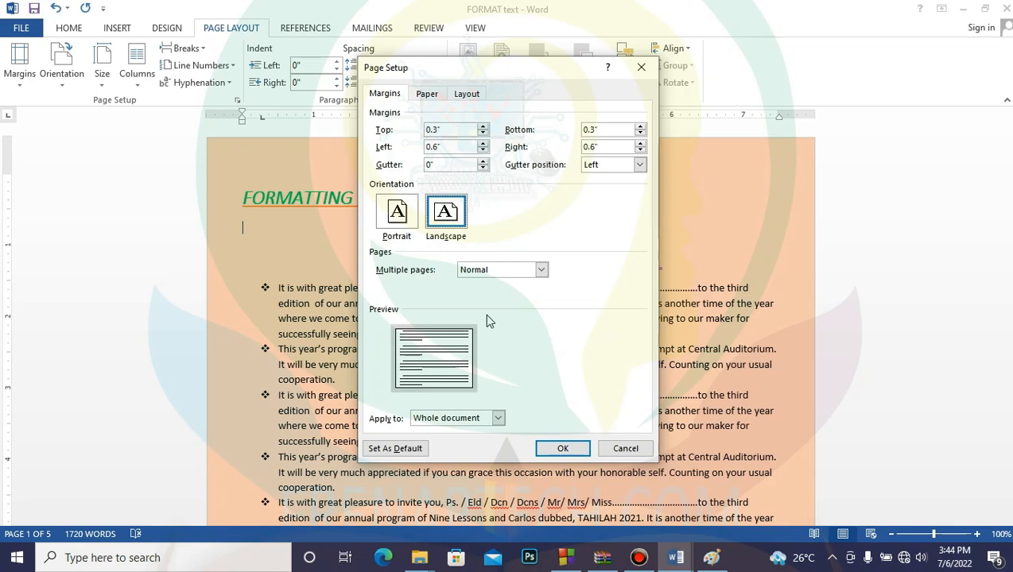
click(398, 216)
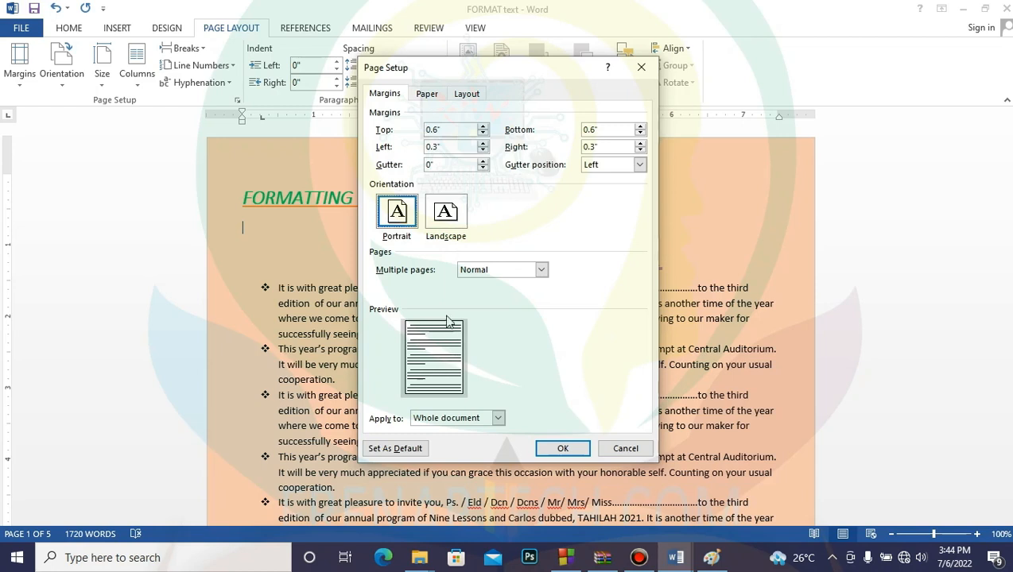
click(563, 449)
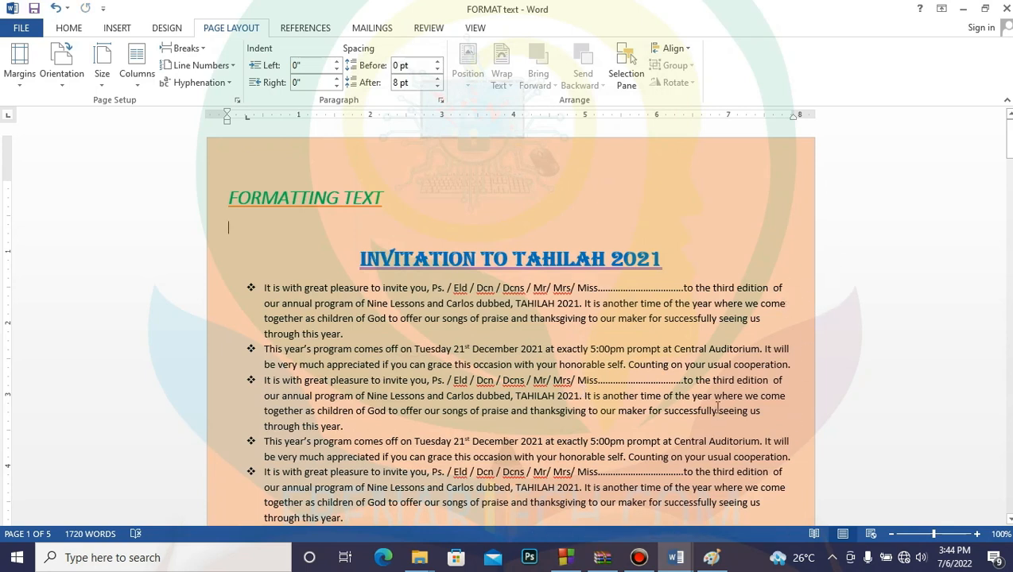
- Set the whole document to Landscape through the page setup settings and restore the document window to its smaller size
click(237, 100)
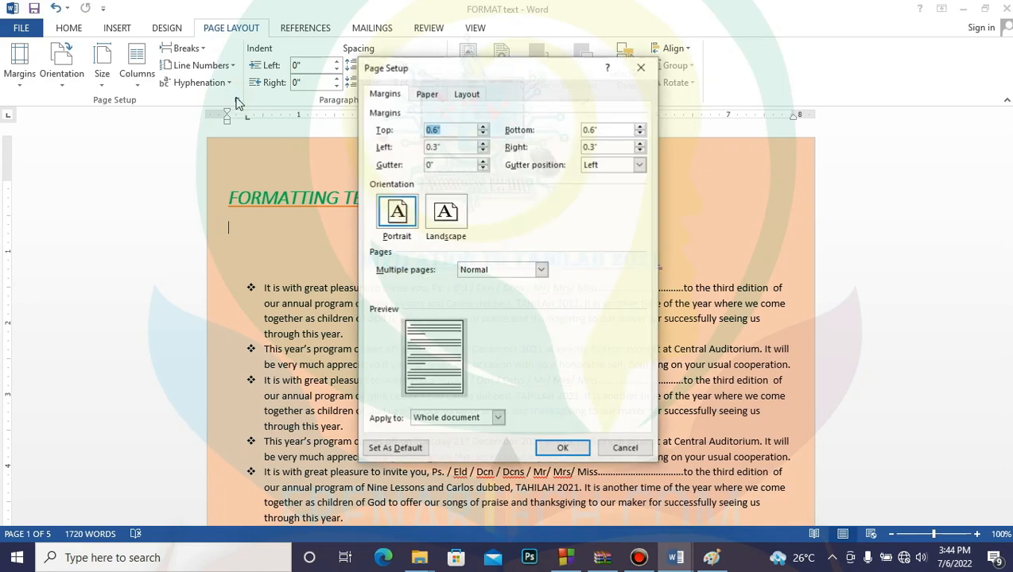
click(454, 217)
click(553, 450)
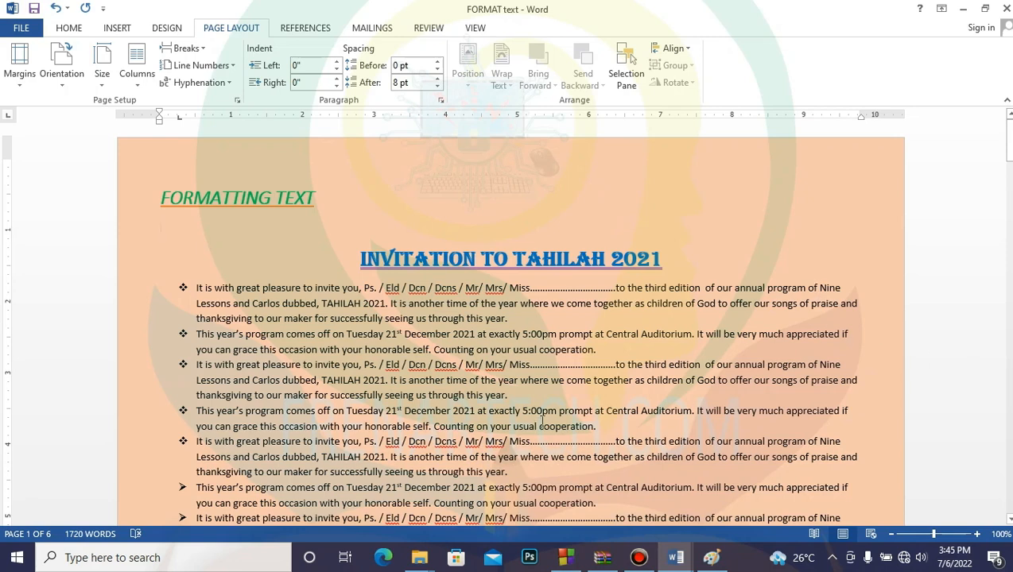
click(986, 9)
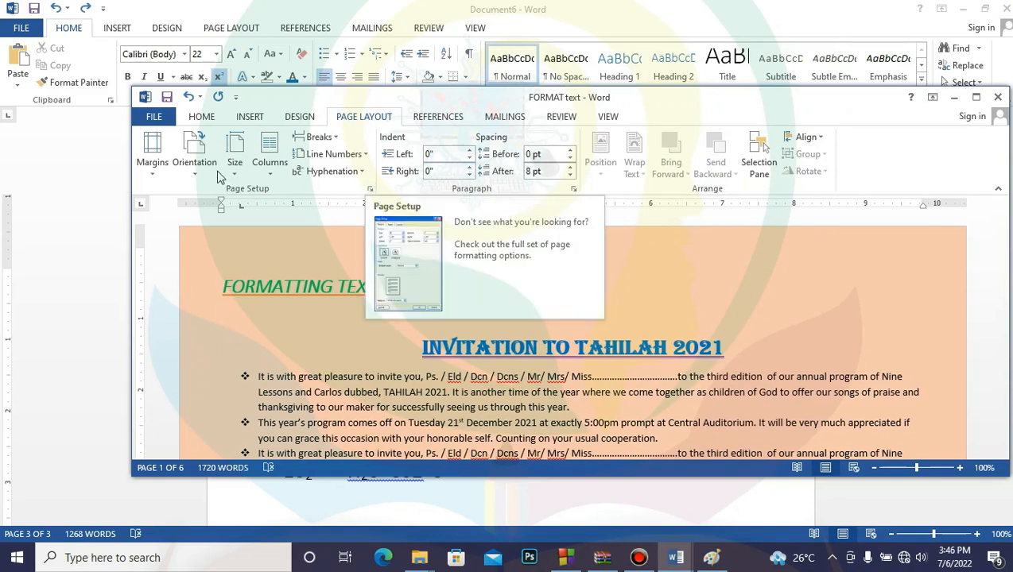
- Switch the page orientation to Portrait for comparison and back to Landscape
click(192, 182)
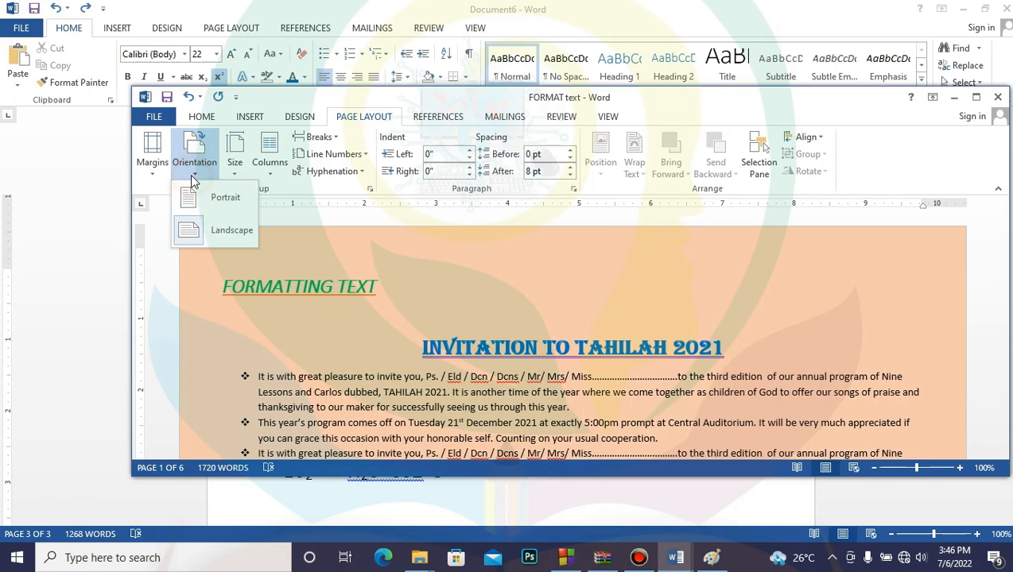
click(201, 200)
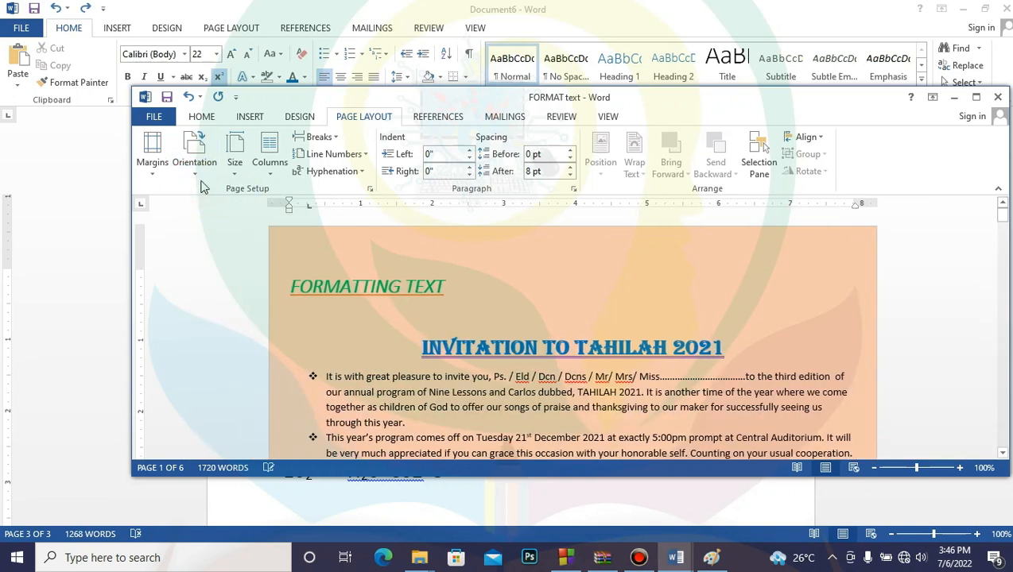
click(193, 165)
click(215, 231)
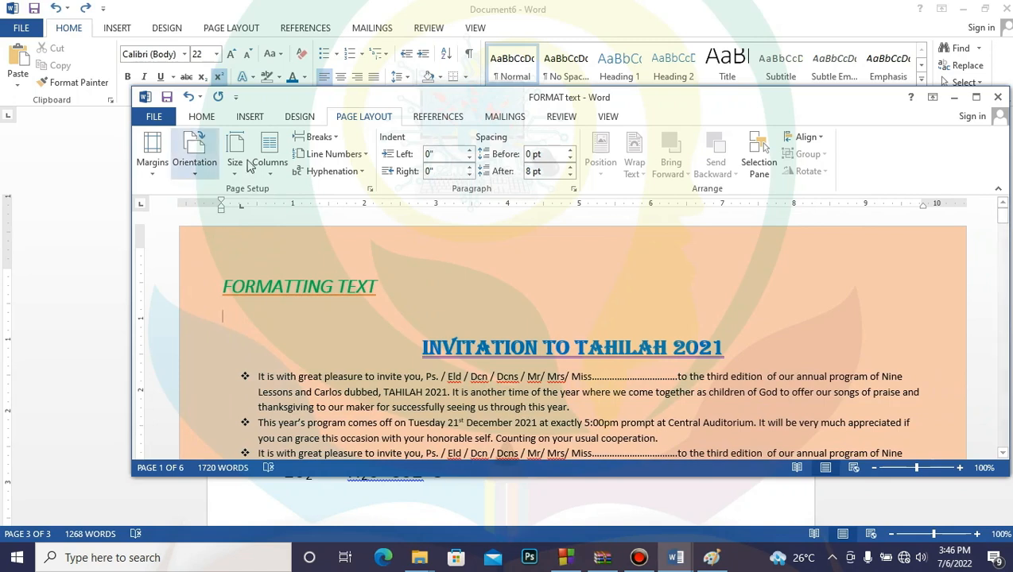
- Browse the paper sizes in the page setup settings and choose A4
click(369, 189)
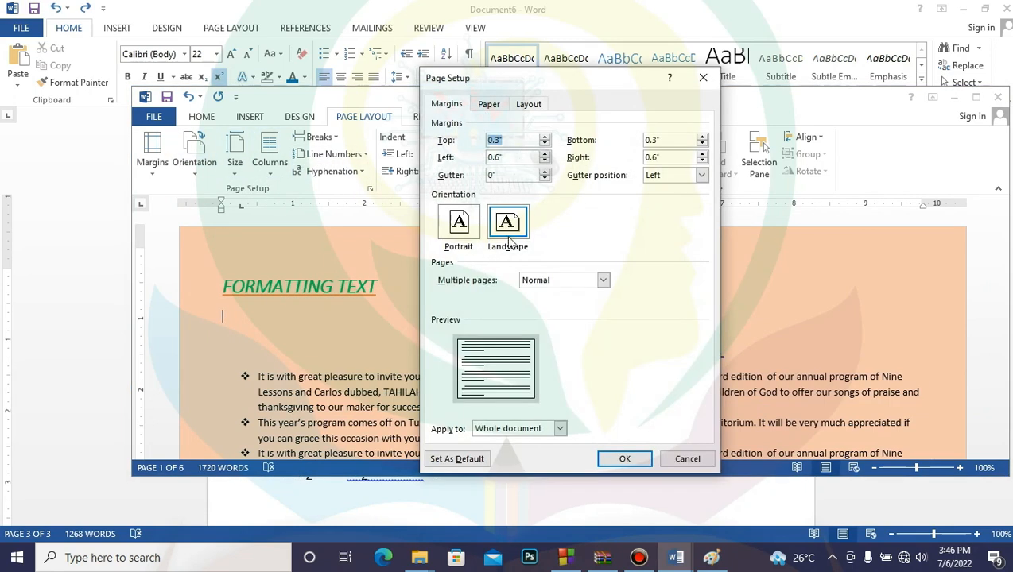
click(492, 109)
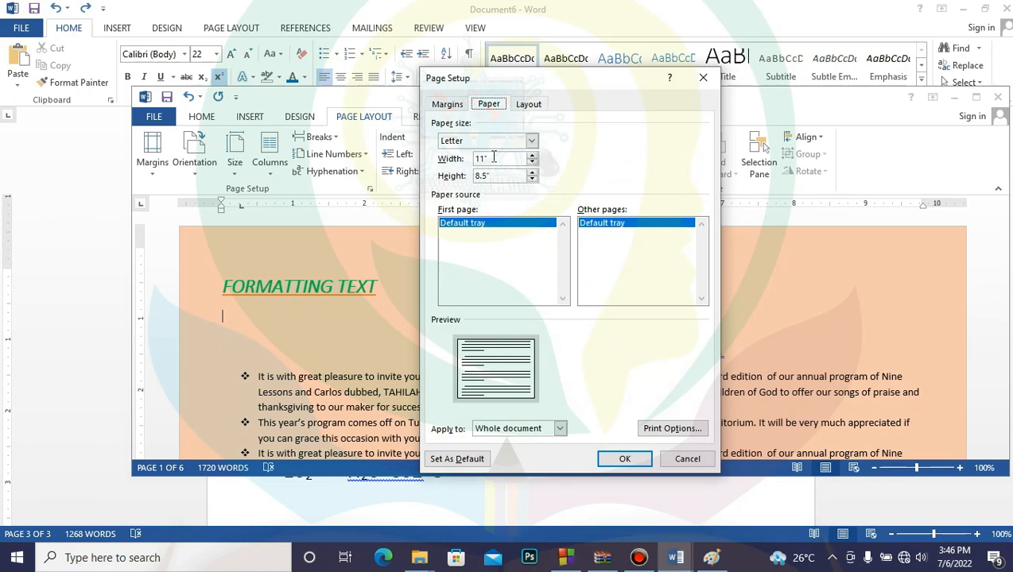
click(531, 140)
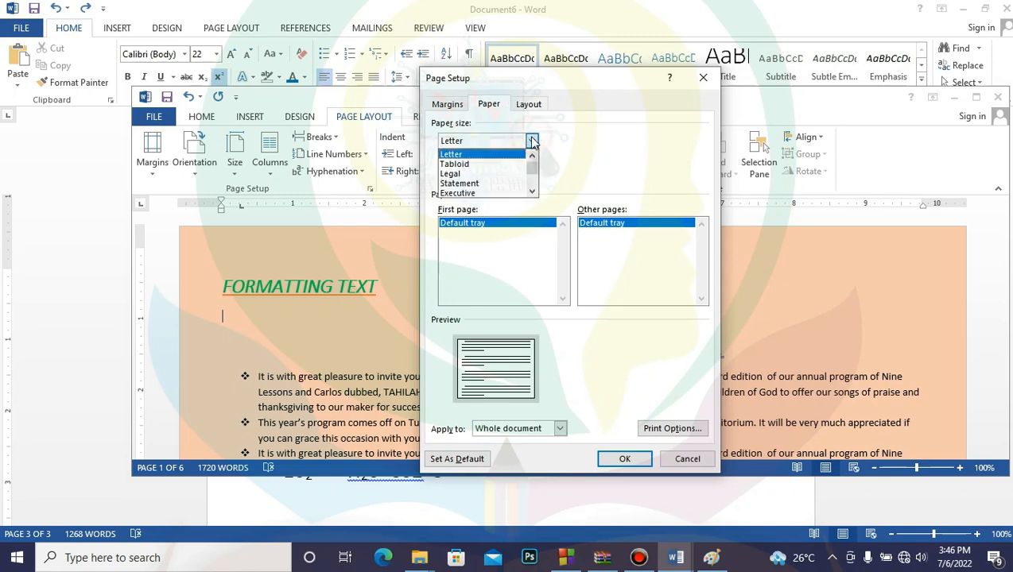
click(533, 194)
click(533, 193)
click(533, 193)
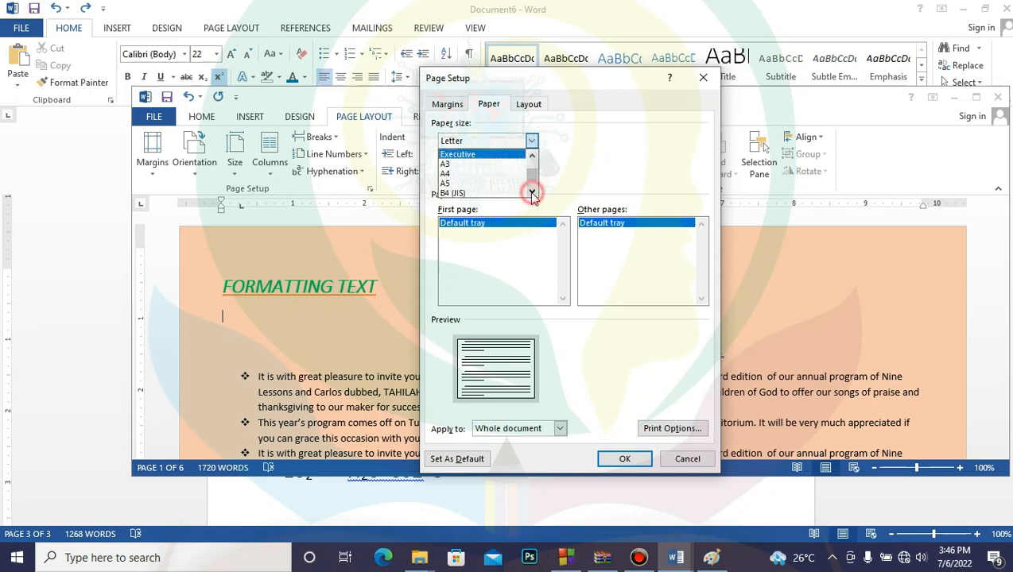
click(464, 175)
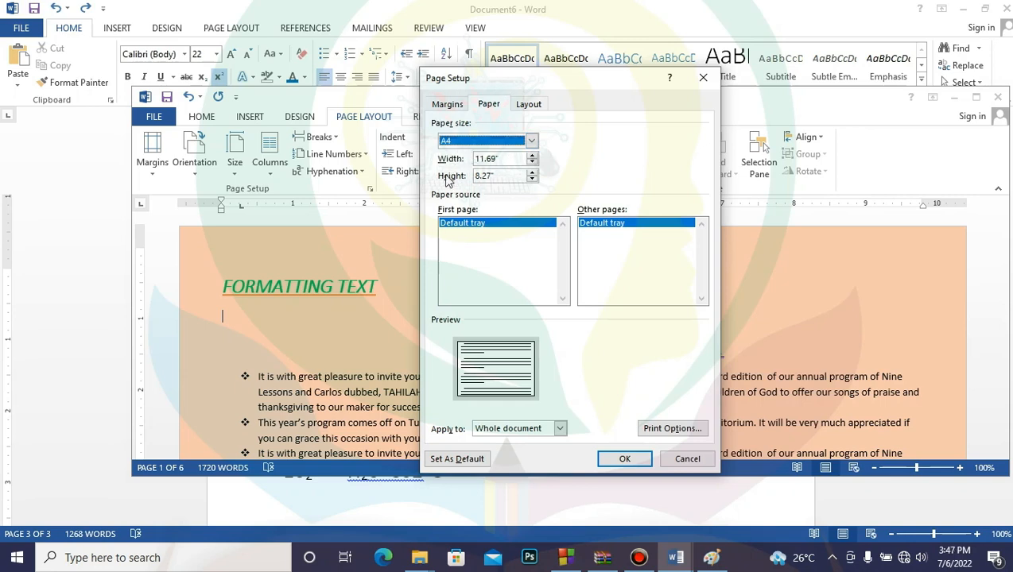
- Try the A5 and A3 paper sizes, check the layout options, and cancel the page setup changes
click(531, 141)
click(487, 183)
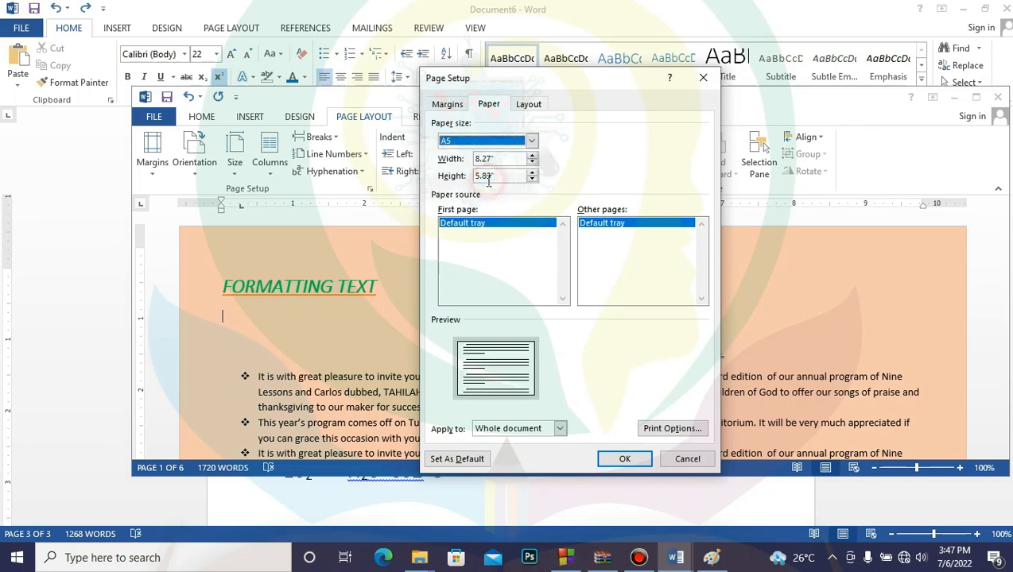
click(531, 141)
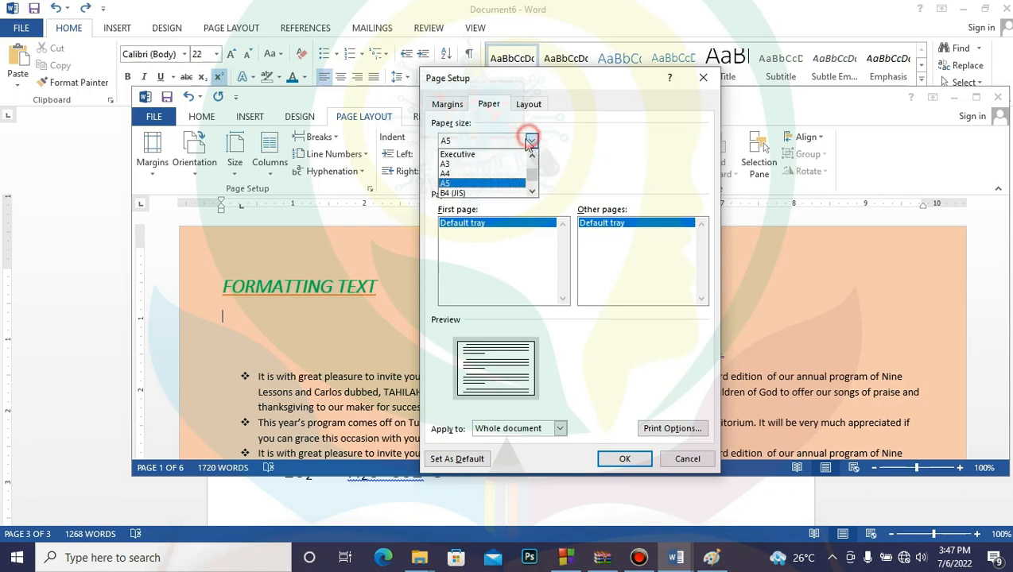
click(461, 164)
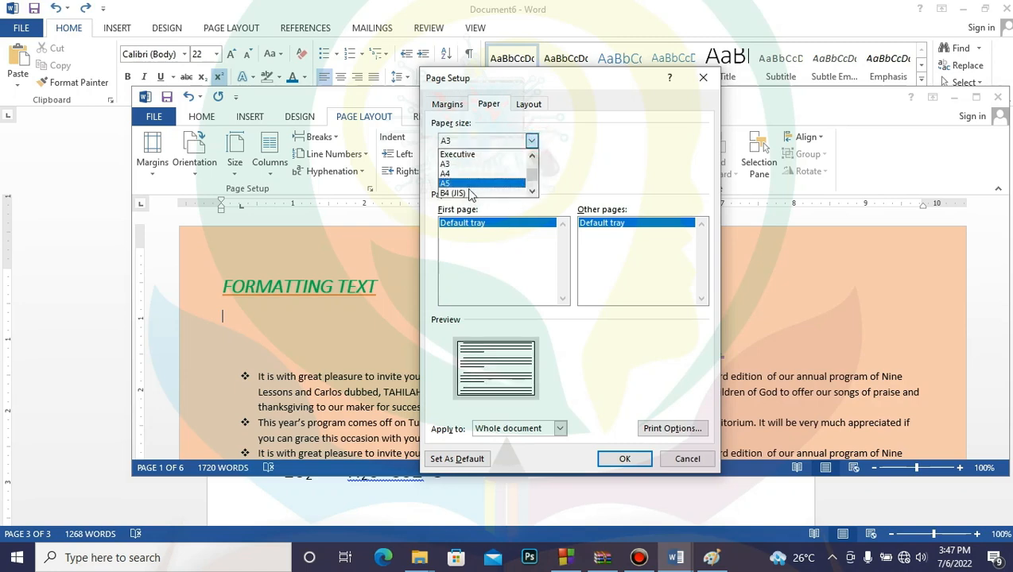
click(474, 192)
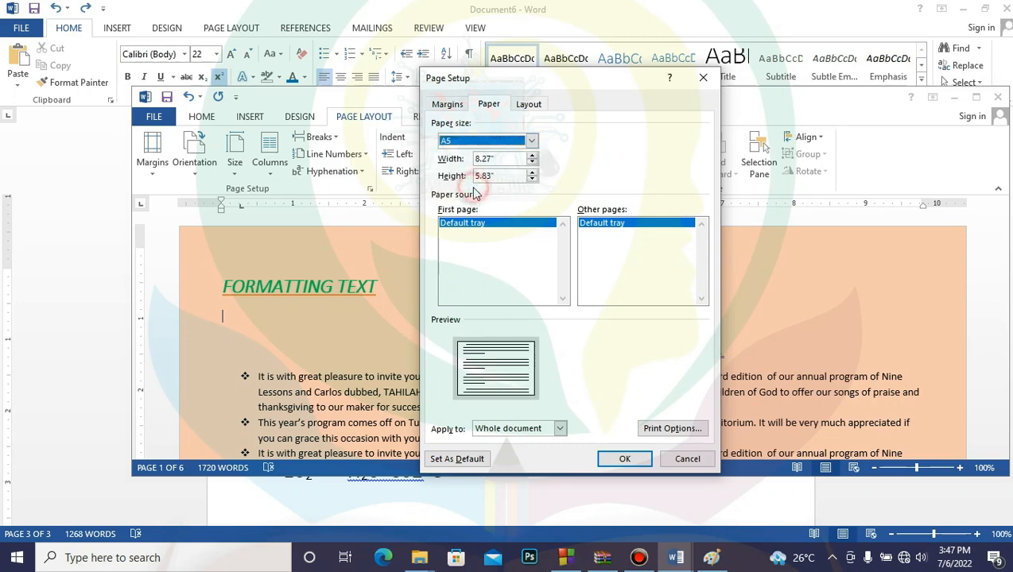
click(531, 142)
drag(532, 176, 534, 159)
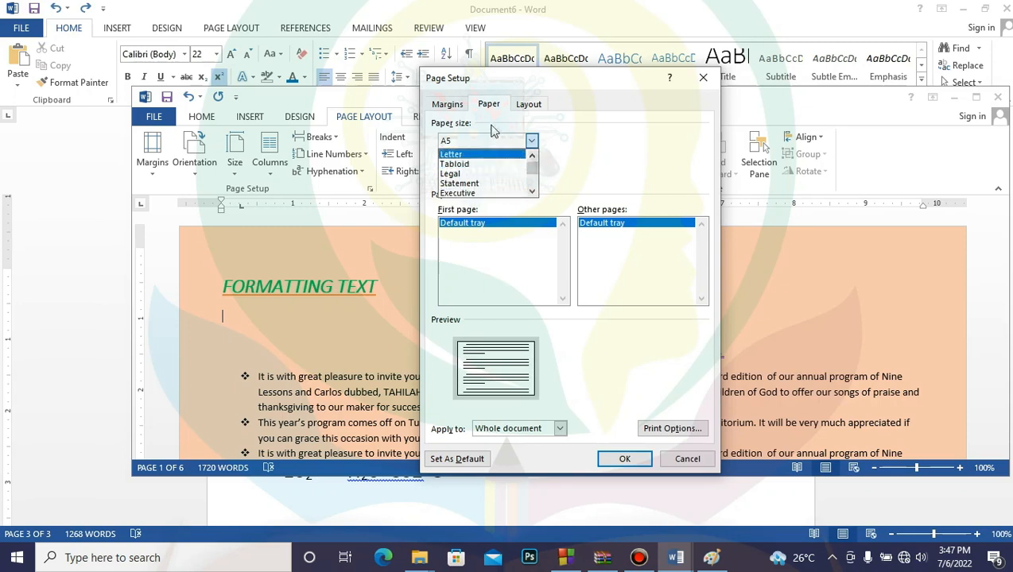
click(530, 105)
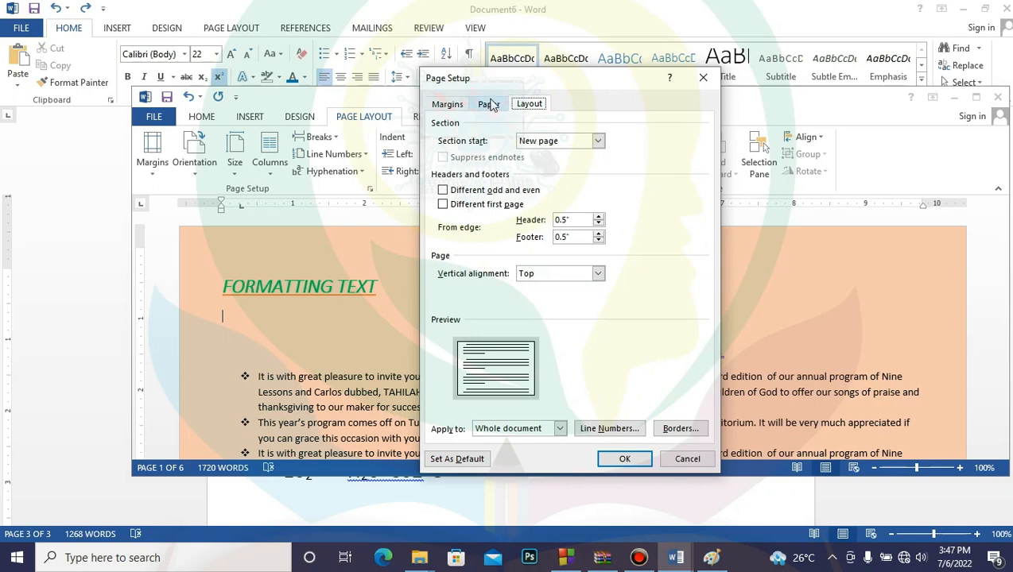
click(487, 106)
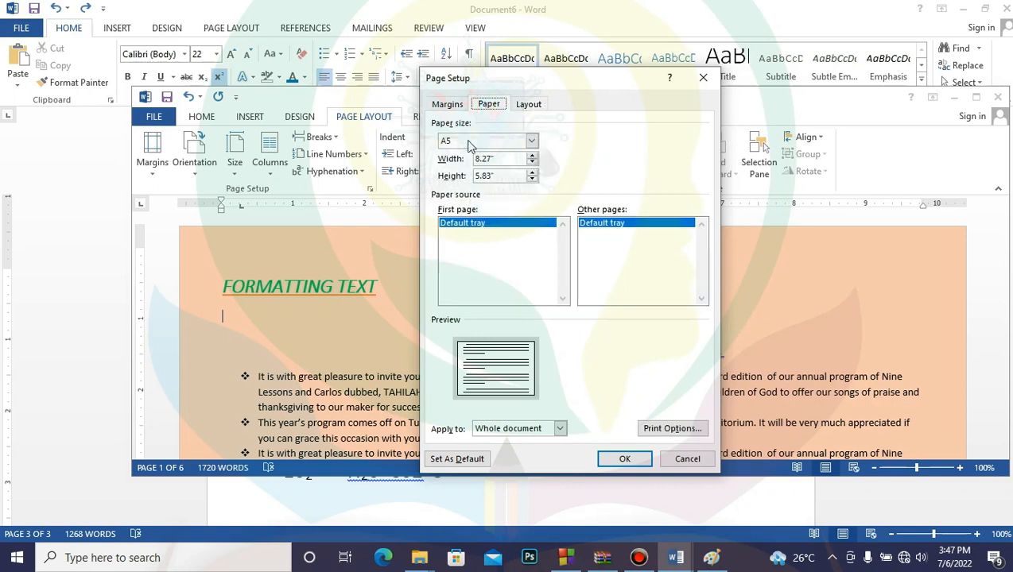
click(680, 459)
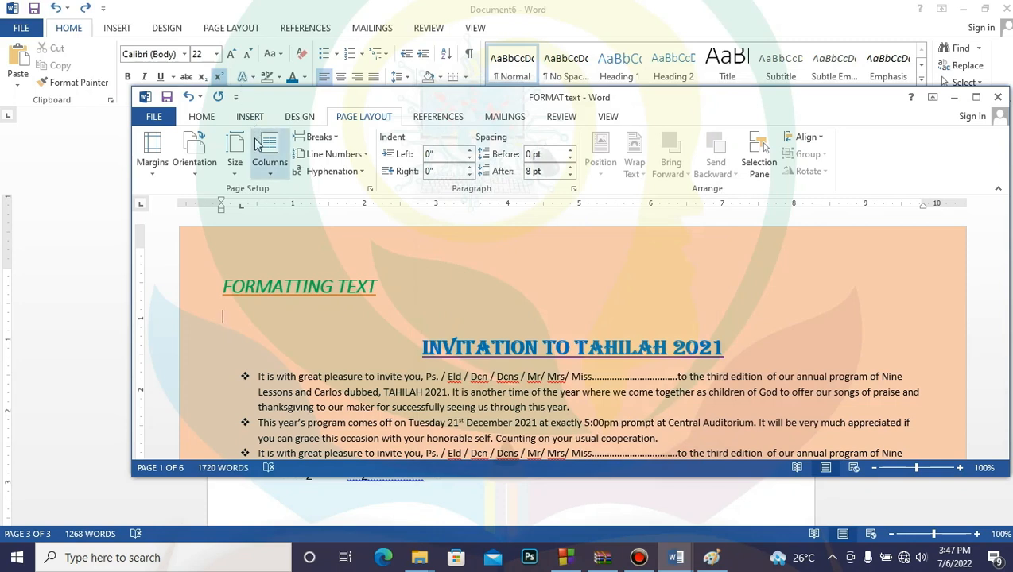
- Change the document's paper size to A4 and review the first page
click(234, 161)
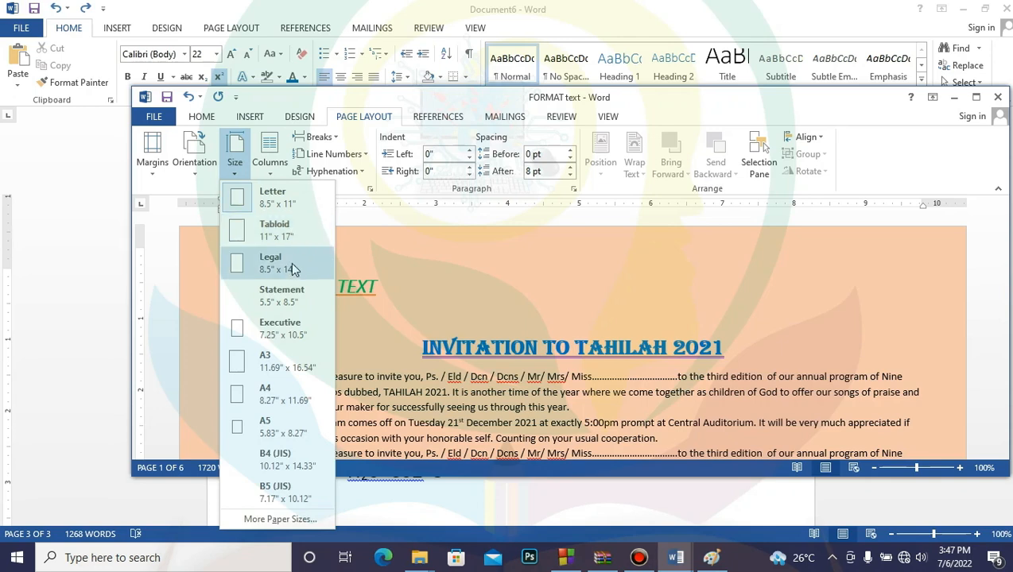
click(280, 395)
click(328, 311)
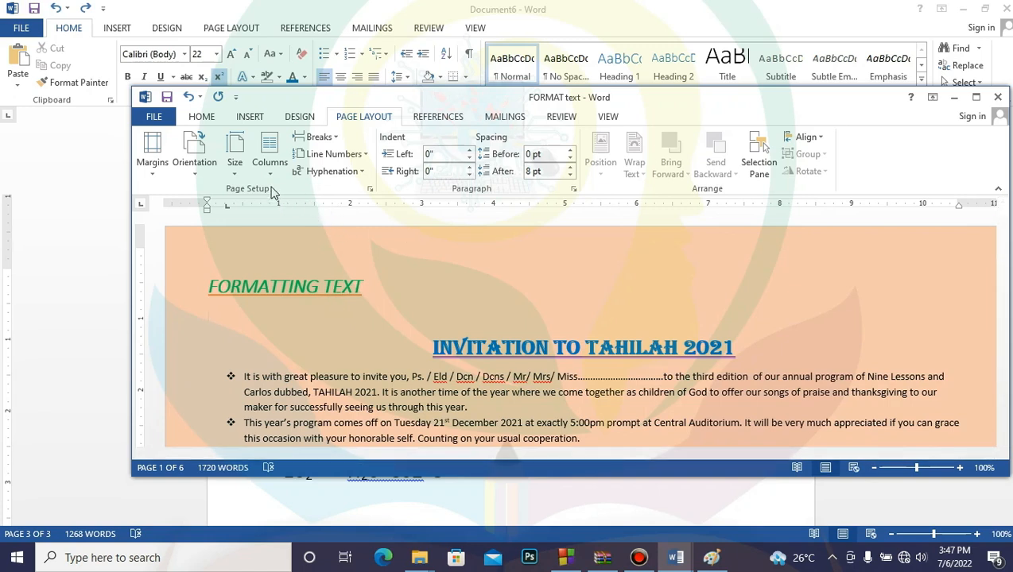
scroll(644, 296, down, 5)
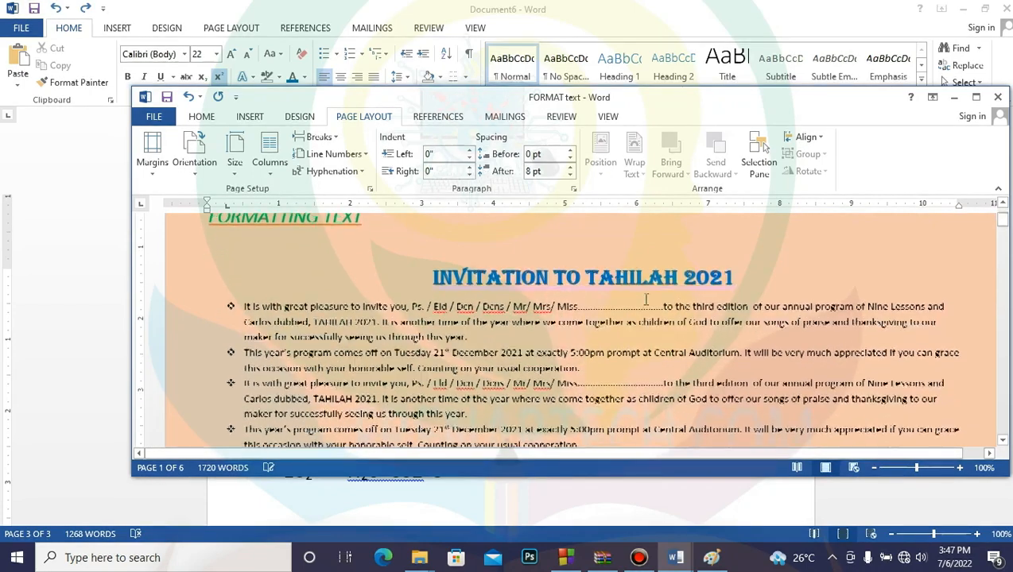
scroll(646, 299, down, 1)
scroll(646, 299, up, 6)
scroll(642, 287, down, 5)
scroll(638, 298, up, 6)
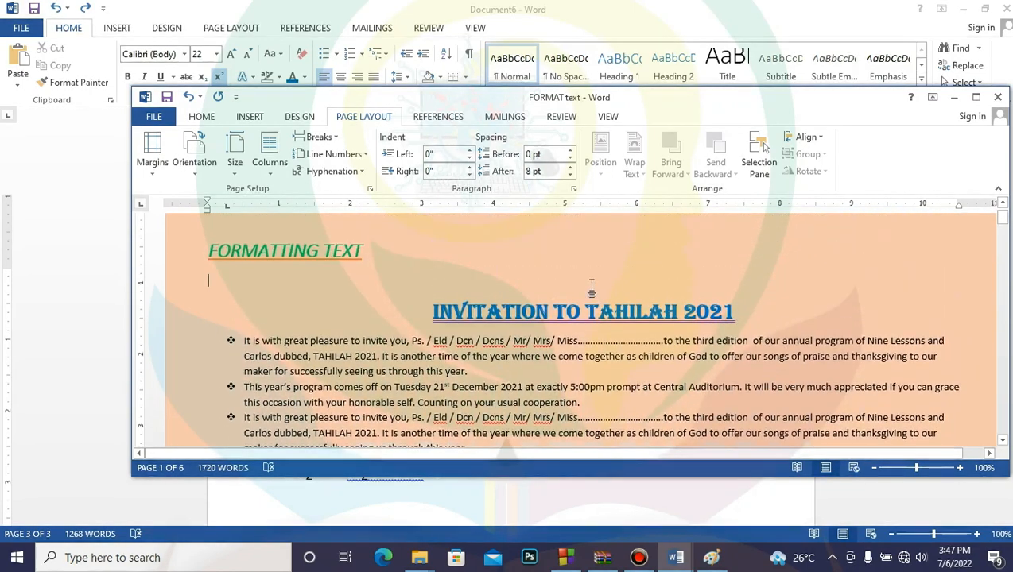
- Arrange the document text in two columns and review how it flows across the first pages
click(269, 166)
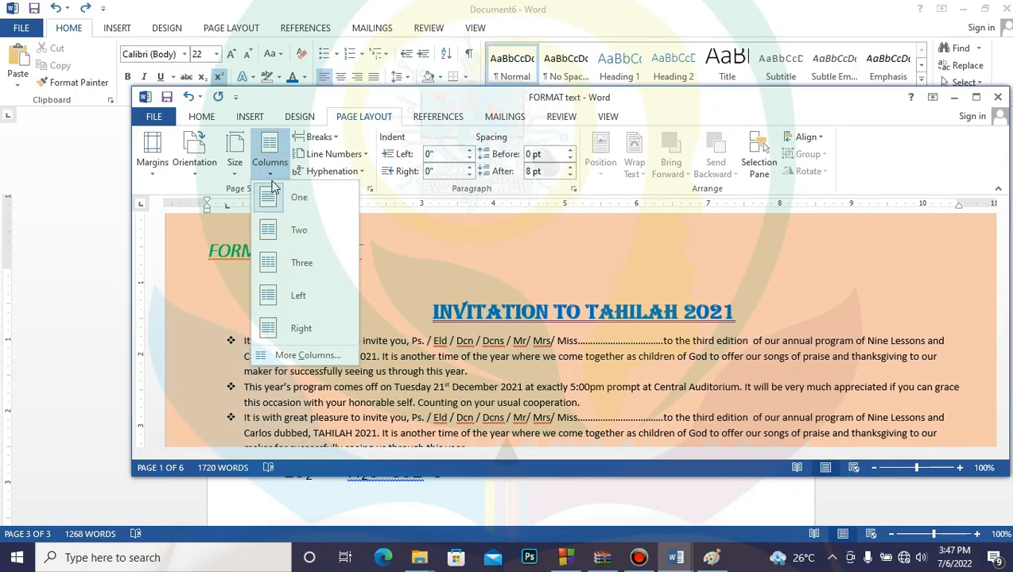
click(295, 232)
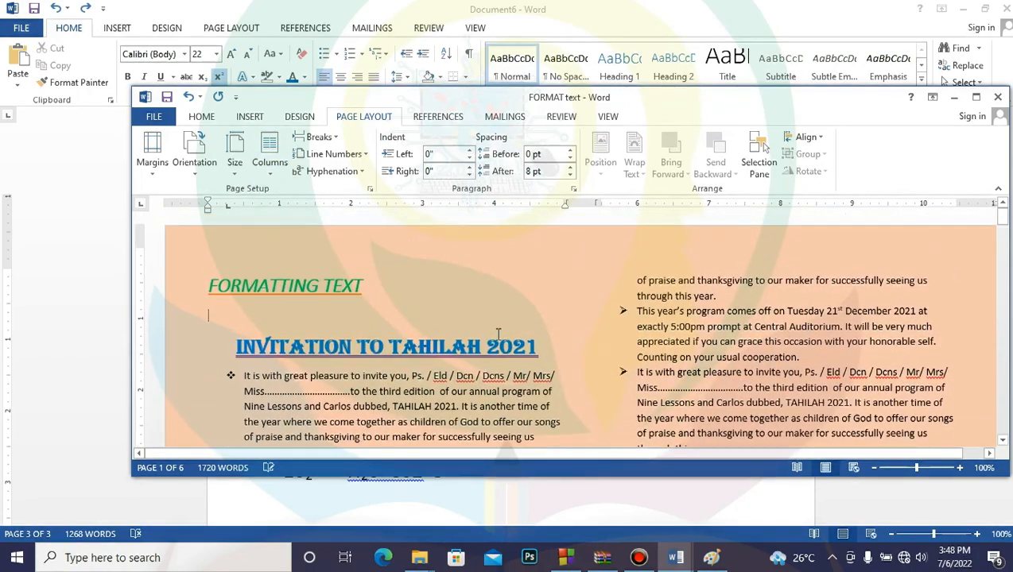
scroll(477, 302, down, 4)
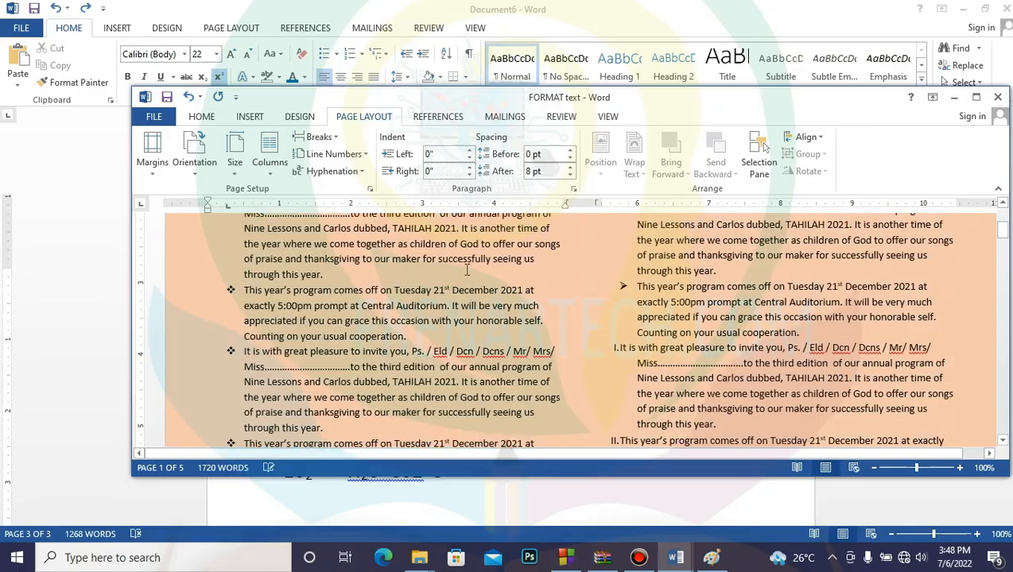
scroll(466, 270, up, 2)
scroll(424, 326, down, 8)
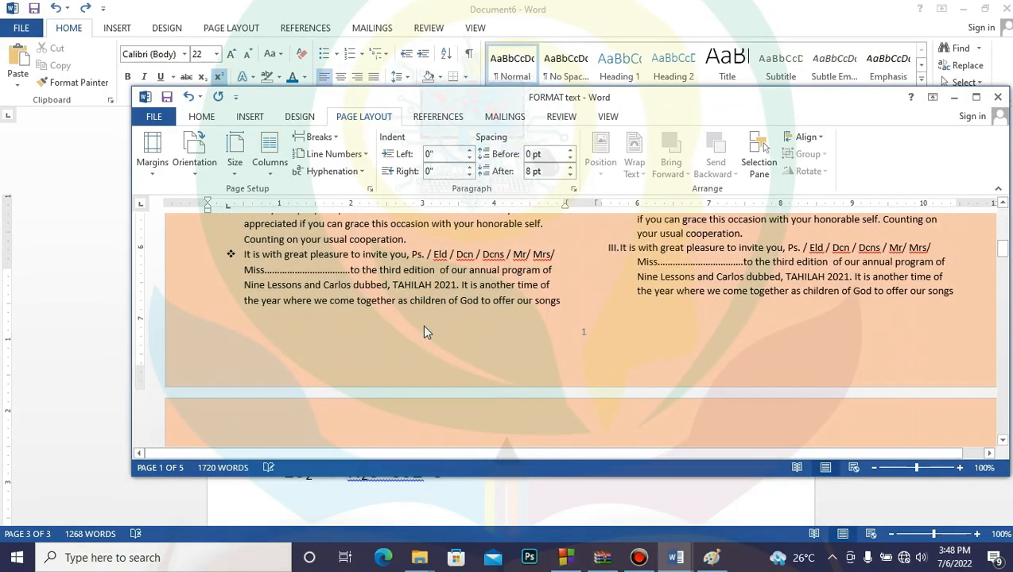
scroll(658, 257, up, 8)
scroll(658, 257, down, 6)
scroll(660, 269, up, 3)
scroll(675, 287, down, 2)
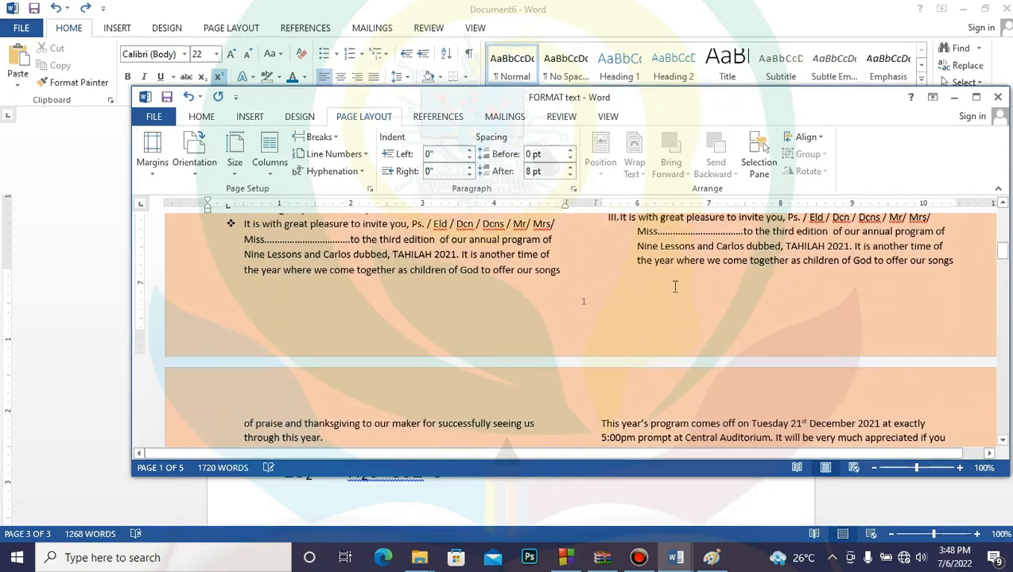
scroll(326, 421, down, 4)
scroll(326, 421, down, 5)
scroll(554, 421, up, 6)
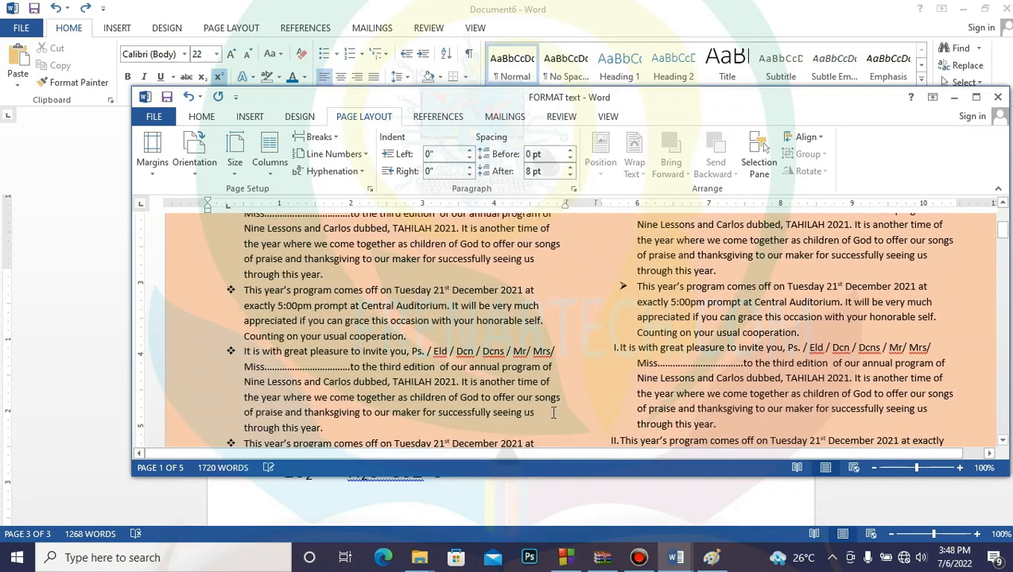
scroll(554, 413, up, 5)
- Return the document text to a single-column layout
click(272, 179)
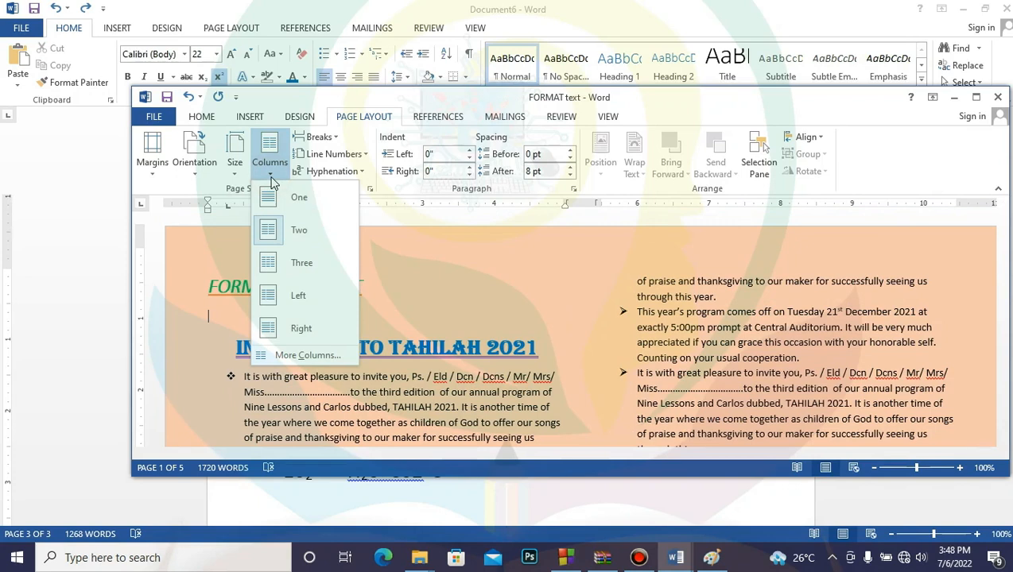
click(294, 197)
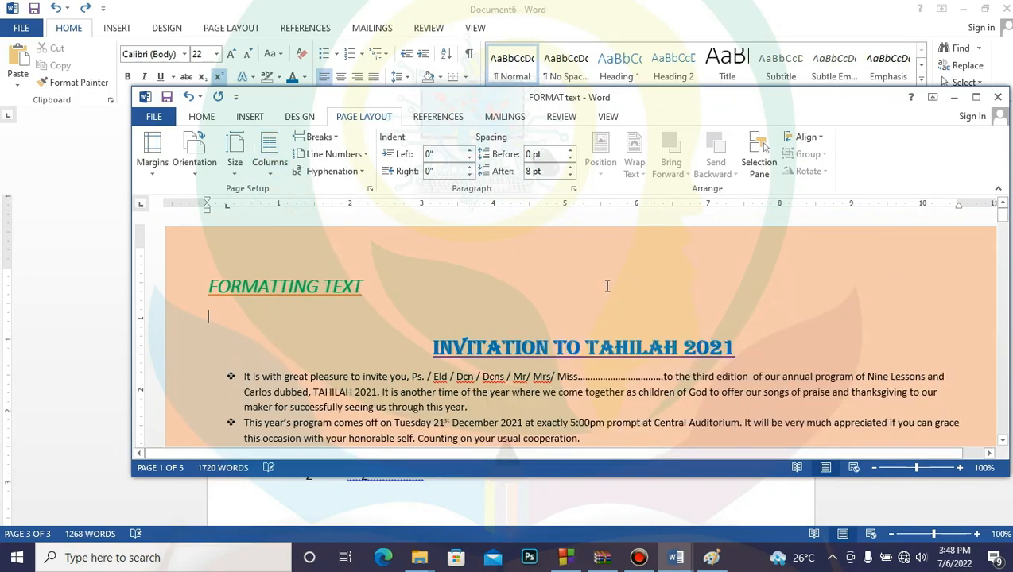
- Try a three-column layout for the document text, then return it to a single column
click(270, 155)
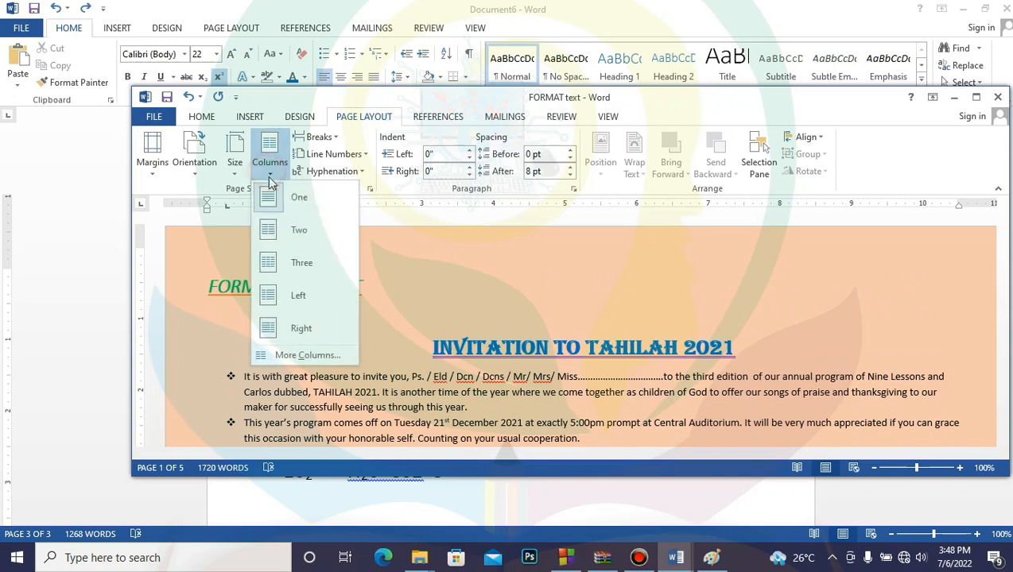
click(310, 267)
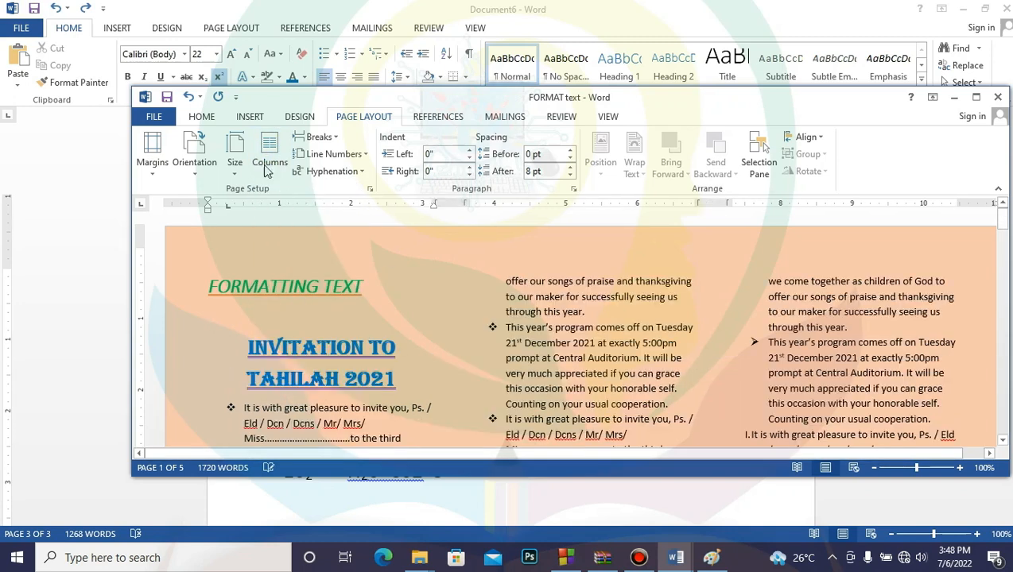
click(272, 168)
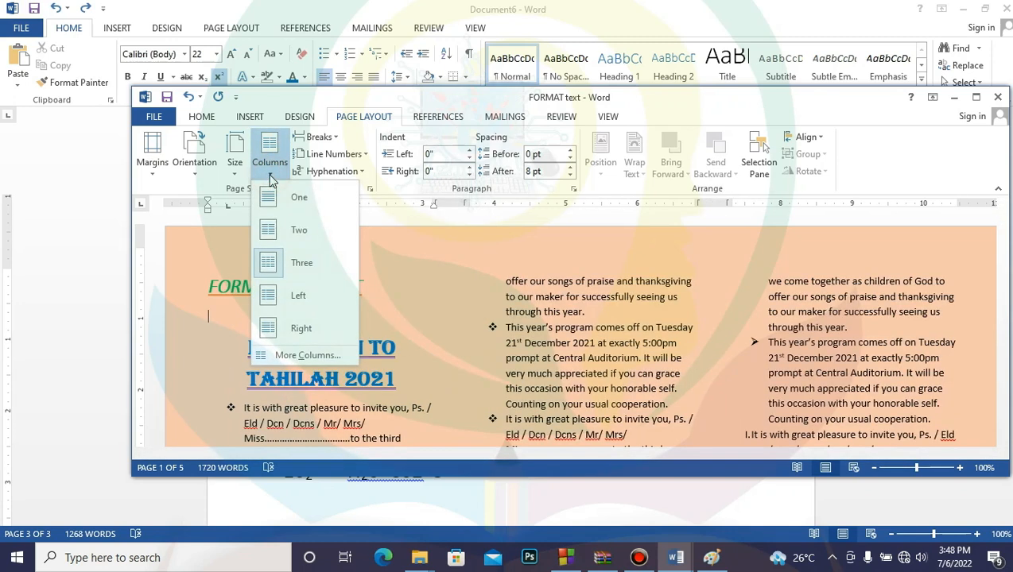
click(296, 199)
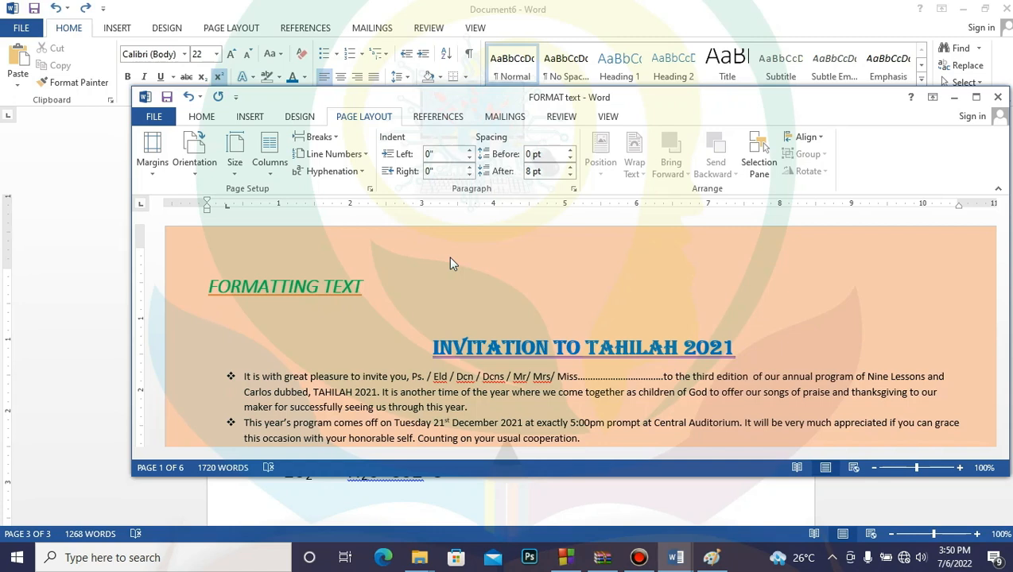
- Maximize the FORMAT text window and zoom in on the document to 240%
click(976, 97)
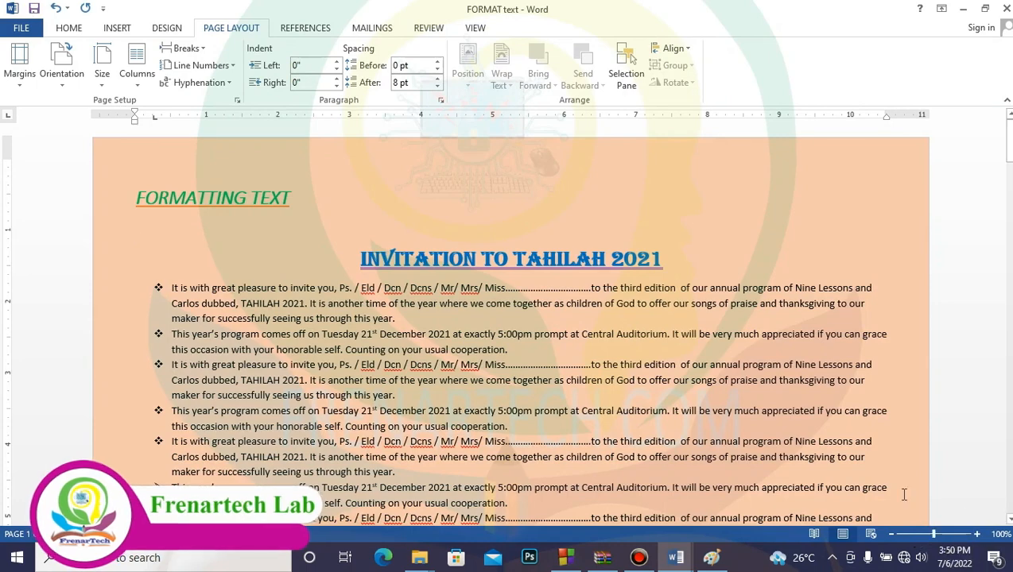
click(980, 535)
click(980, 535)
click(981, 535)
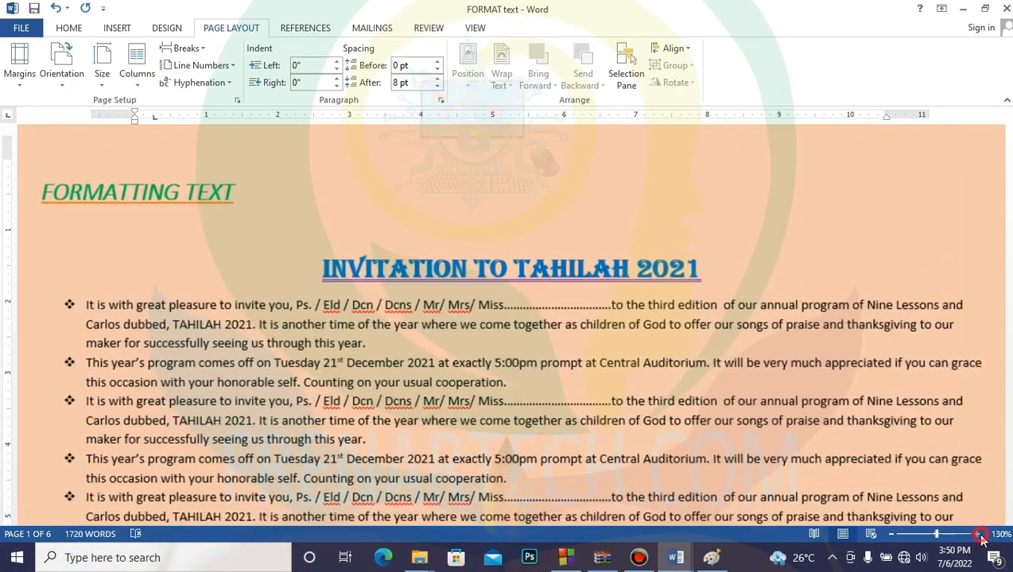
click(980, 535)
click(980, 535)
click(980, 535)
click(980, 535)
click(980, 535)
click(980, 535)
click(980, 535)
click(980, 535)
click(980, 535)
click(980, 535)
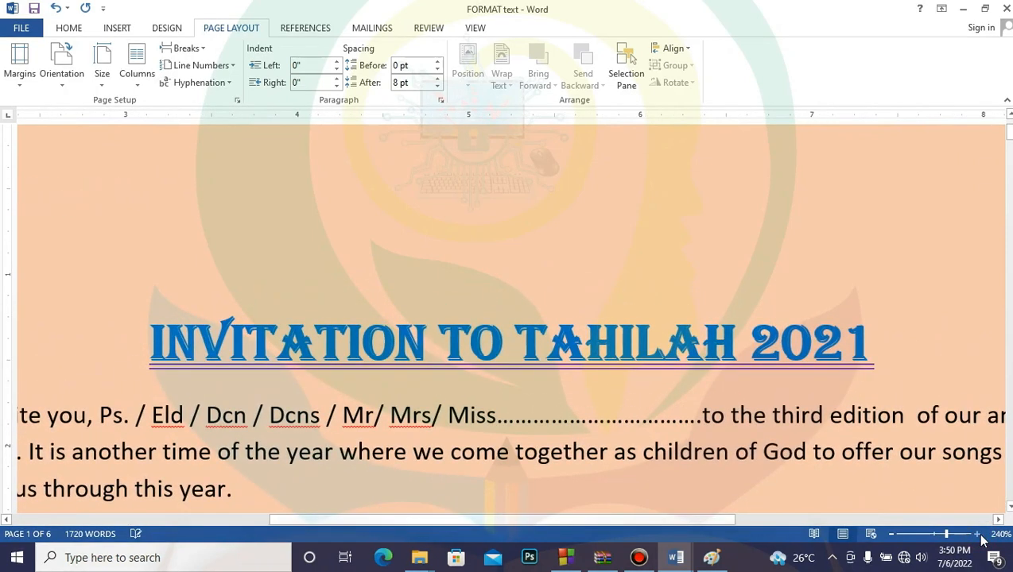
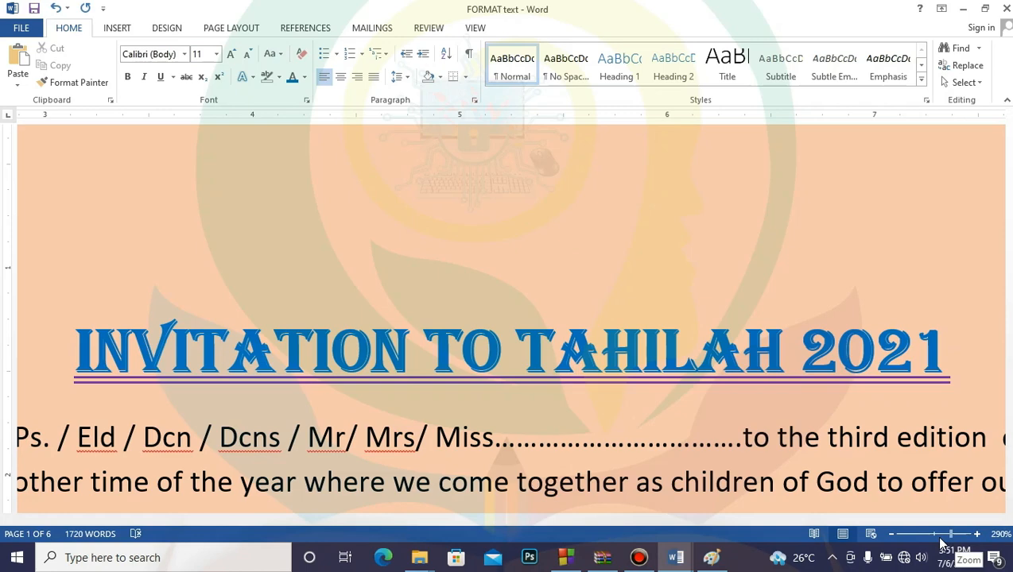
- Zoom the document back out to 100%
click(892, 535)
click(892, 535)
click(892, 535)
click(892, 535)
click(892, 535)
click(892, 535)
click(892, 535)
click(892, 535)
click(892, 536)
click(892, 535)
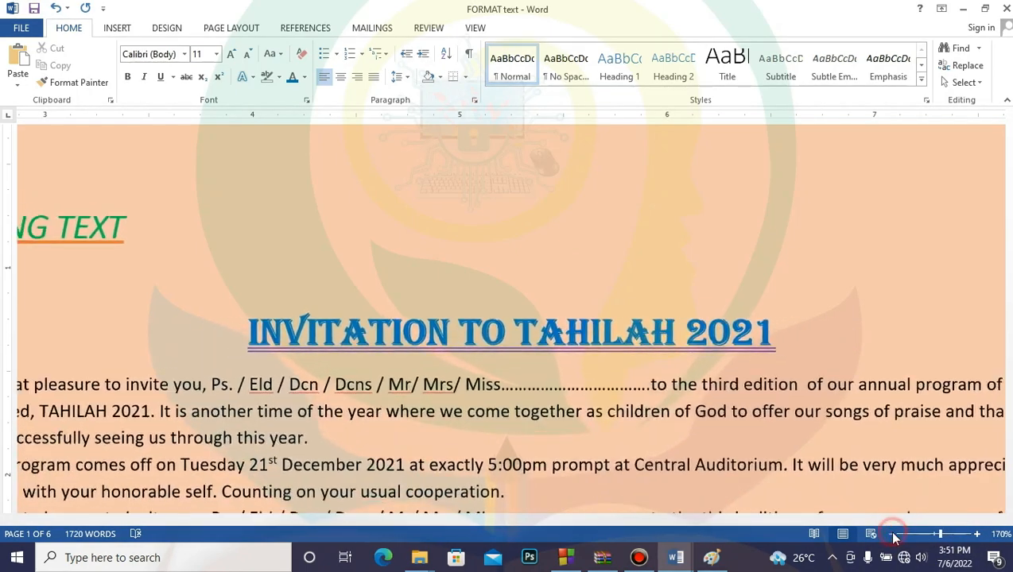
click(892, 535)
click(892, 535)
click(892, 535)
click(892, 535)
click(891, 535)
click(892, 535)
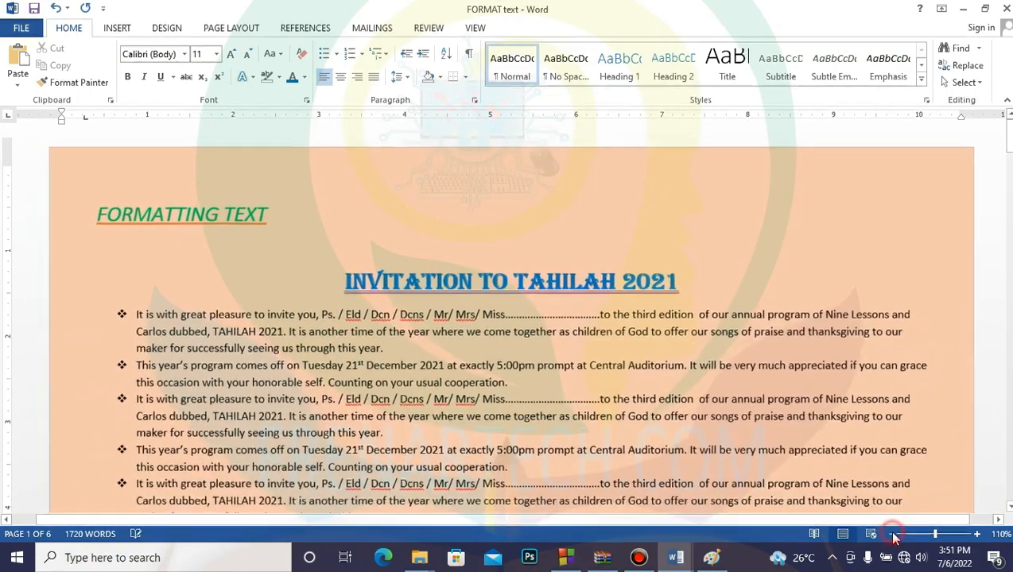
click(892, 535)
click(892, 535)
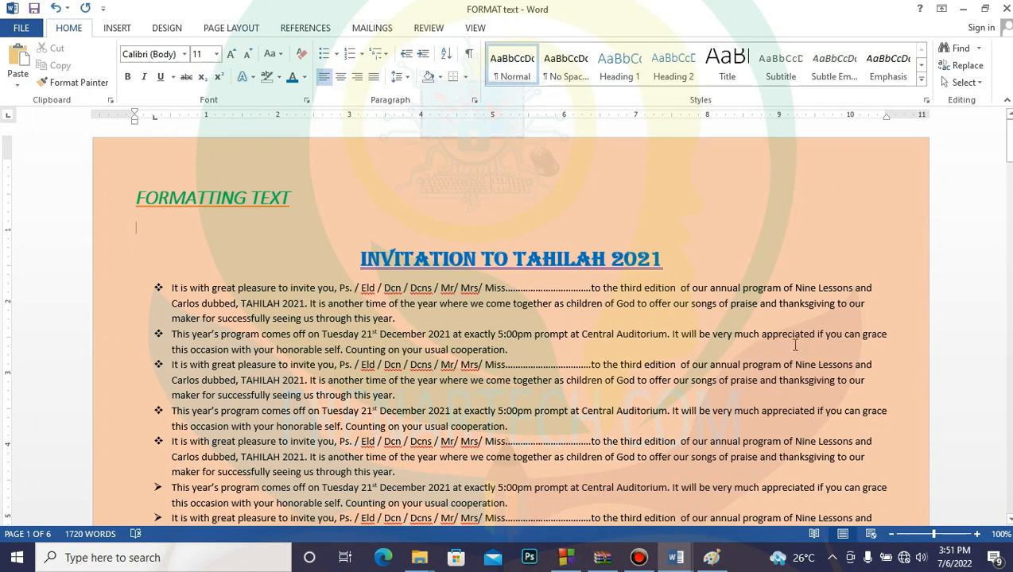
- Set the document zoom to the preset 200% through the Zoom settings
click(169, 29)
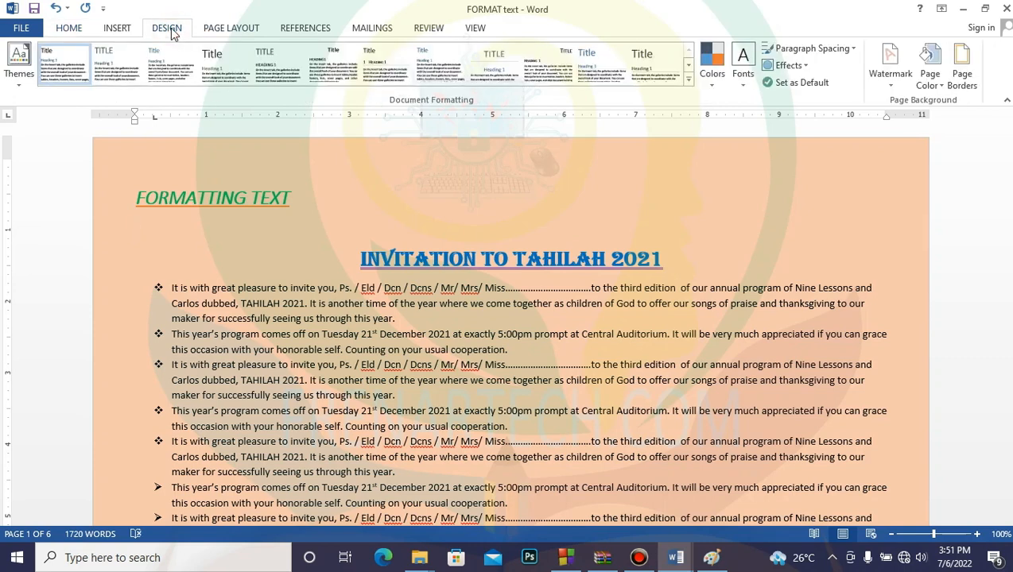
click(134, 29)
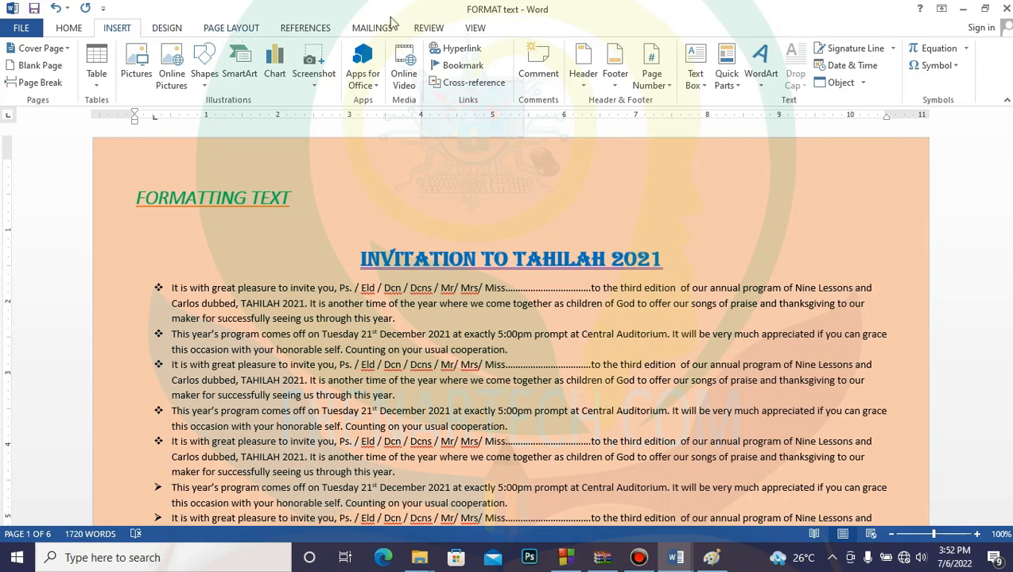
click(476, 28)
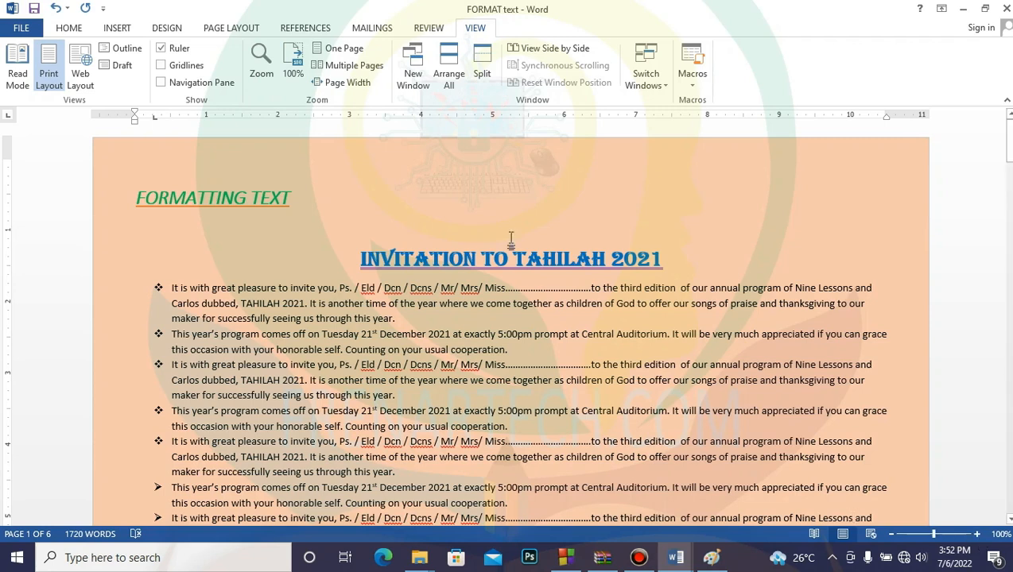
click(262, 62)
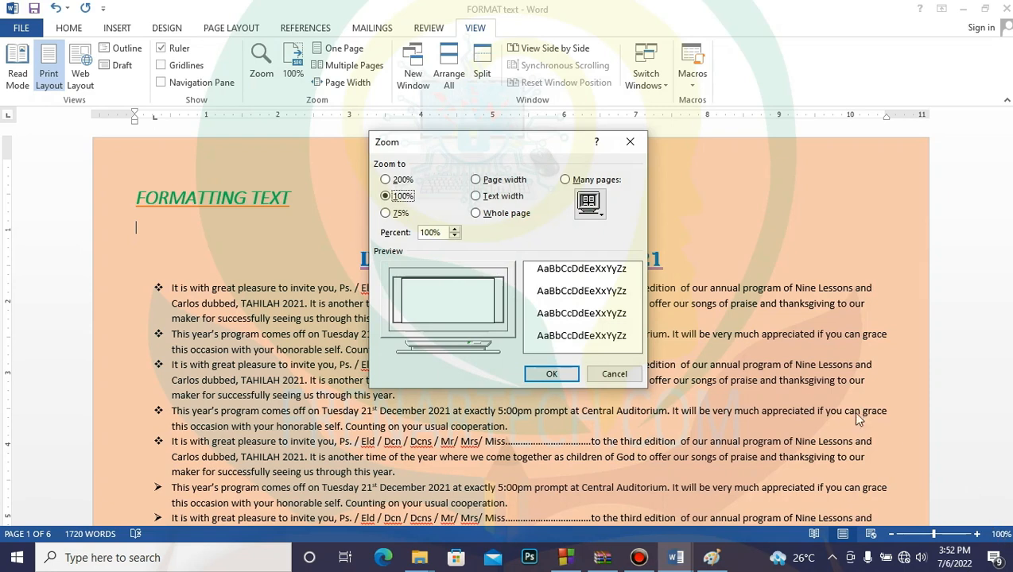
click(387, 181)
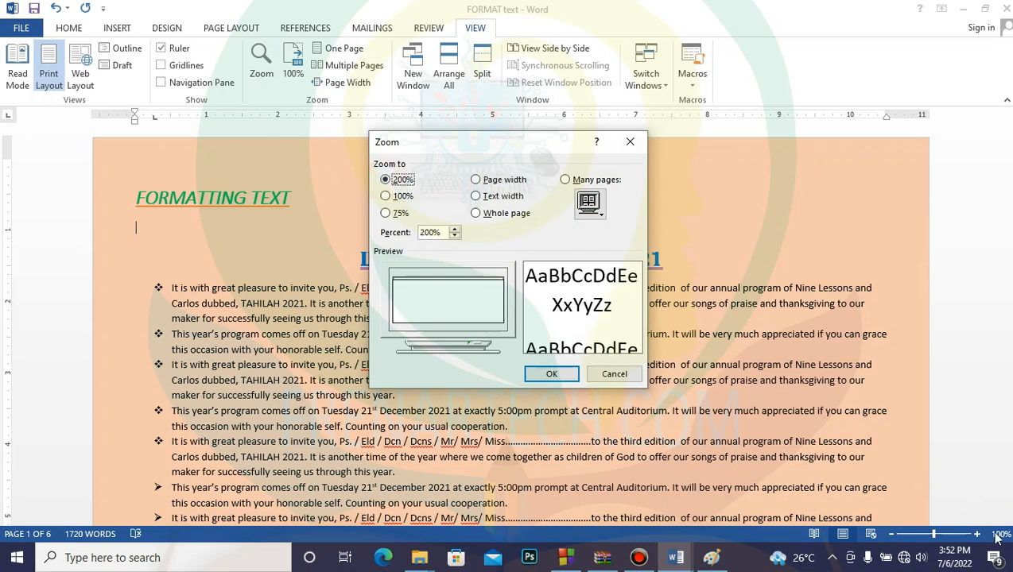
click(551, 373)
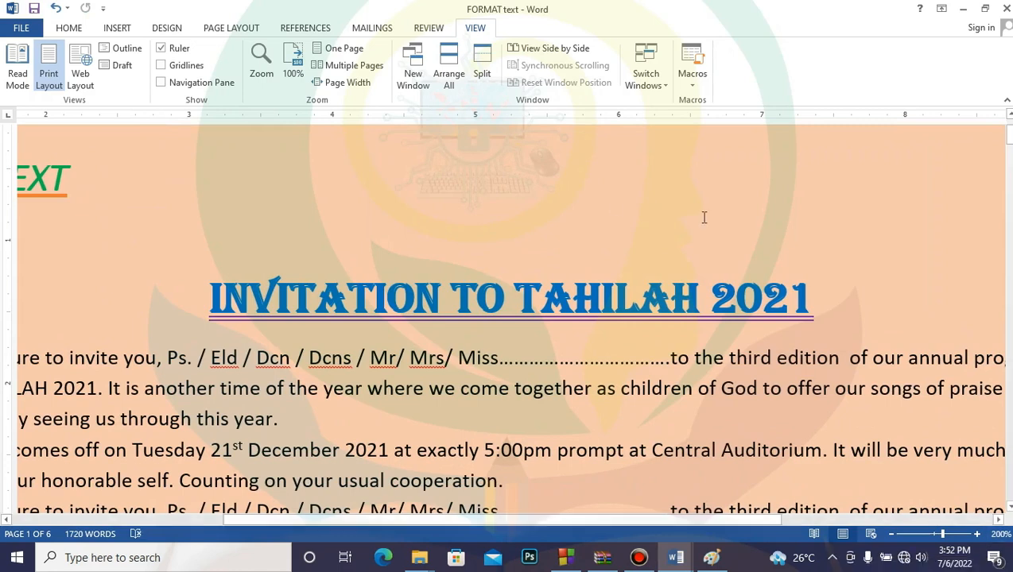
- Display multiple pages side by side, then fit the view to the page width
click(356, 66)
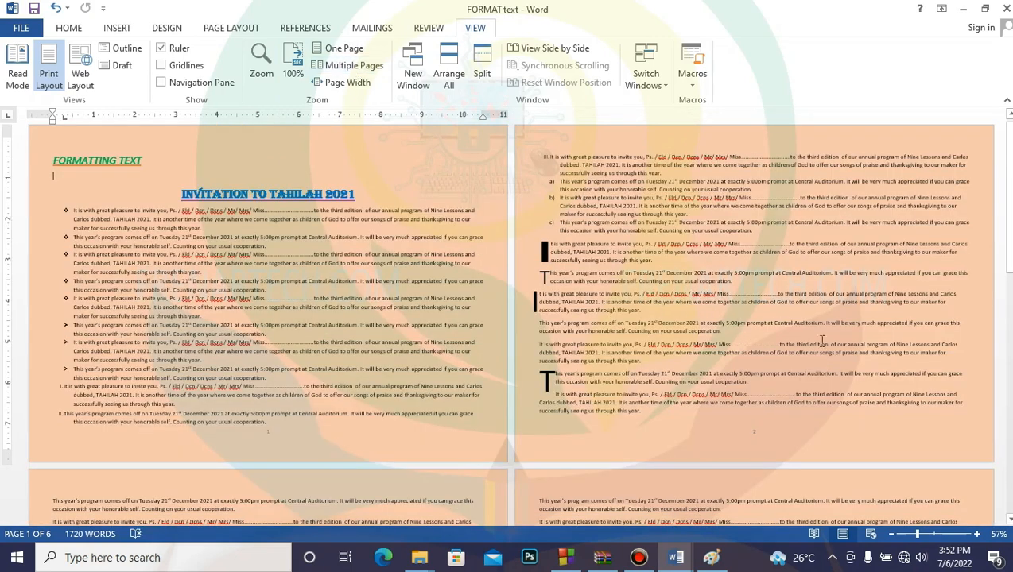
click(342, 87)
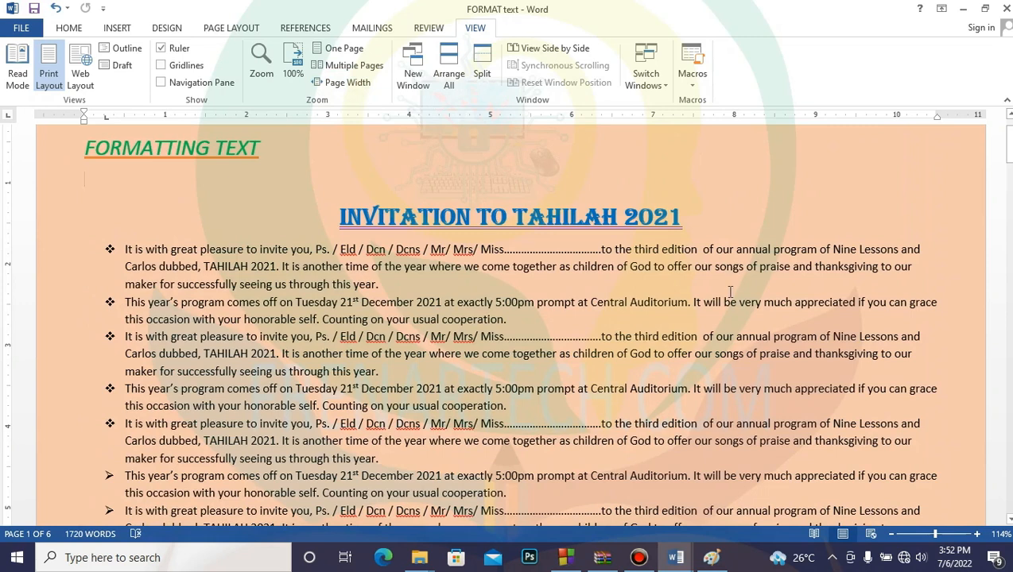
- Set the document zoom to the preset 75%
click(263, 64)
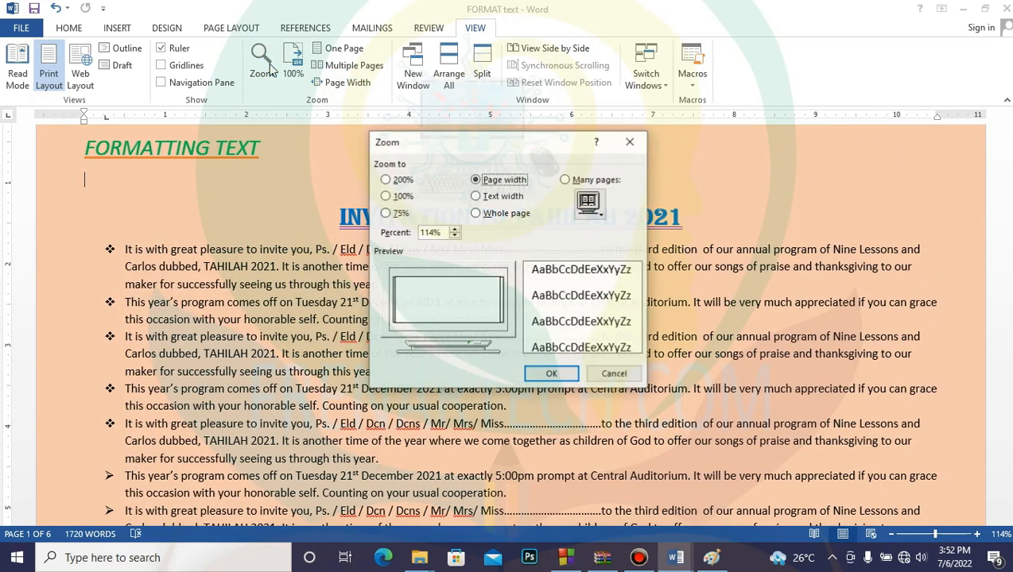
click(397, 216)
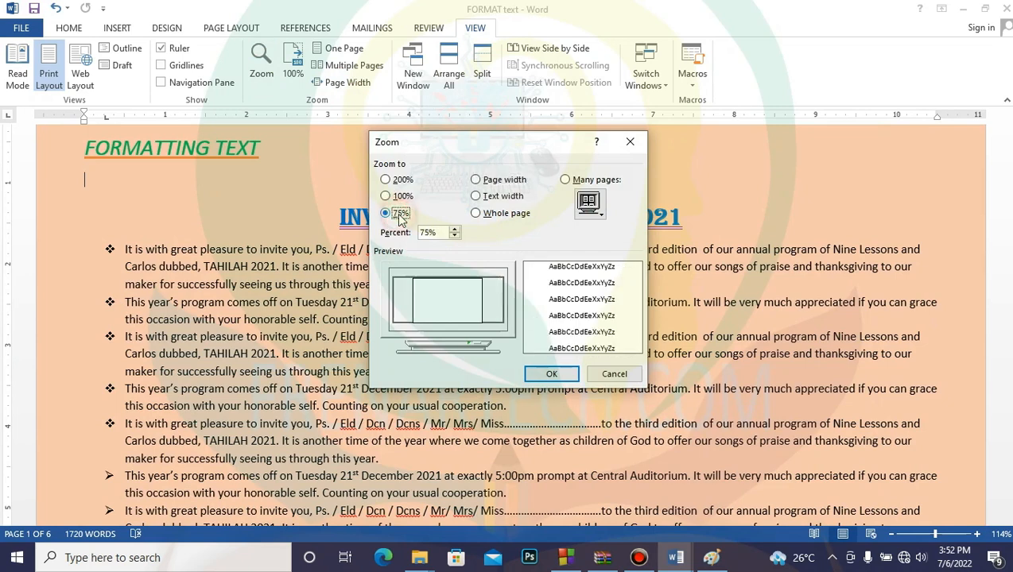
click(556, 374)
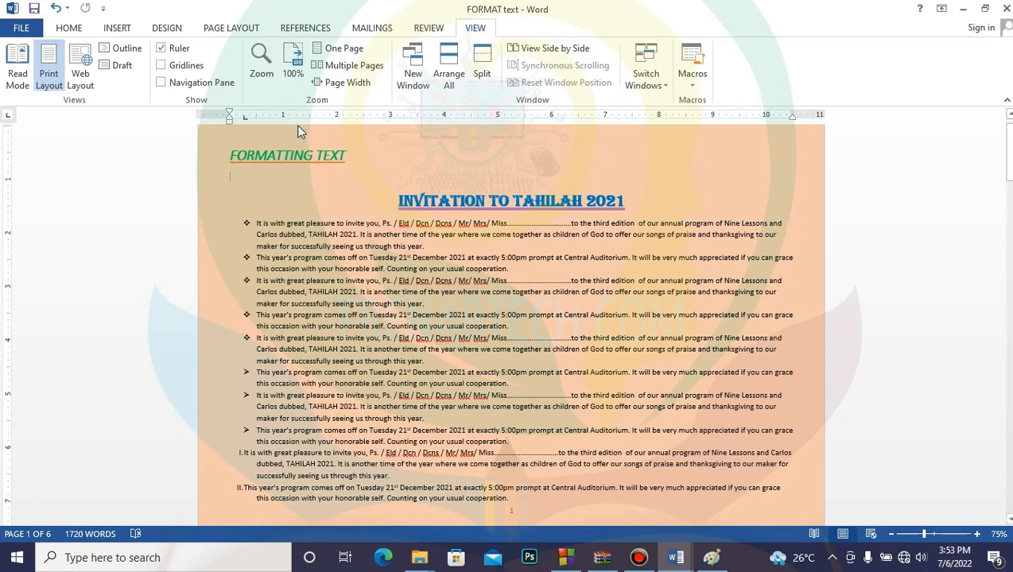
- Set a custom document zoom of 500% and view the start of the first page
click(261, 64)
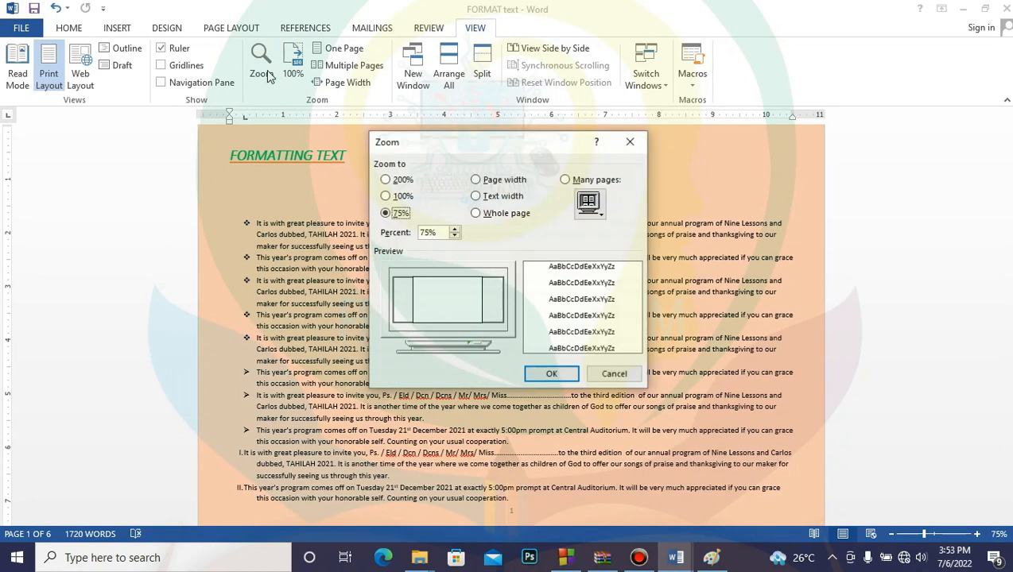
double_click(441, 232)
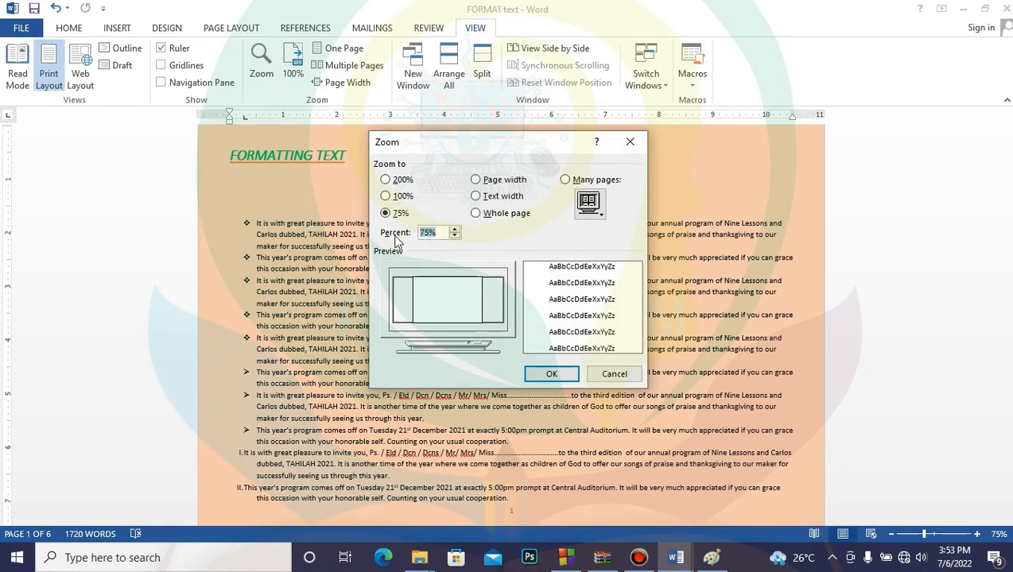
text(500)
click(551, 374)
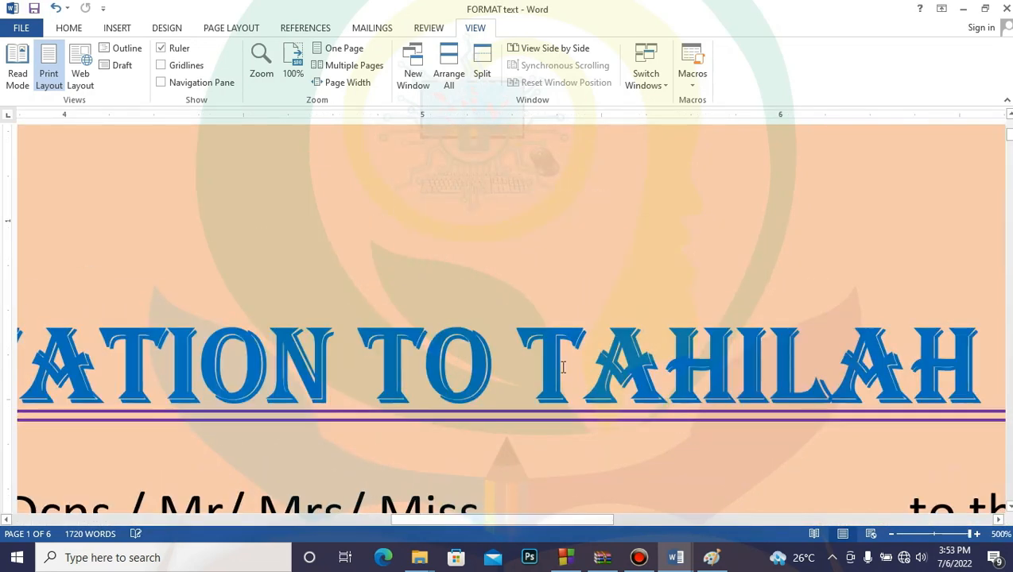
mouse_move(1007, 136)
mouse_down()
mouse_move(1010, 159)
mouse_move(1008, 127)
mouse_up()
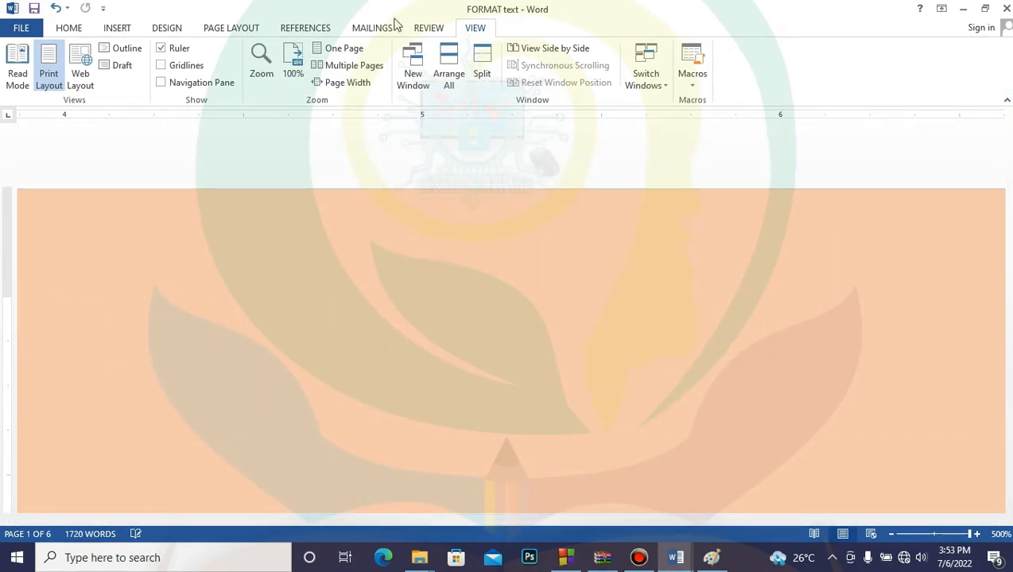
- Change the custom zoom percentage to 100%
click(256, 60)
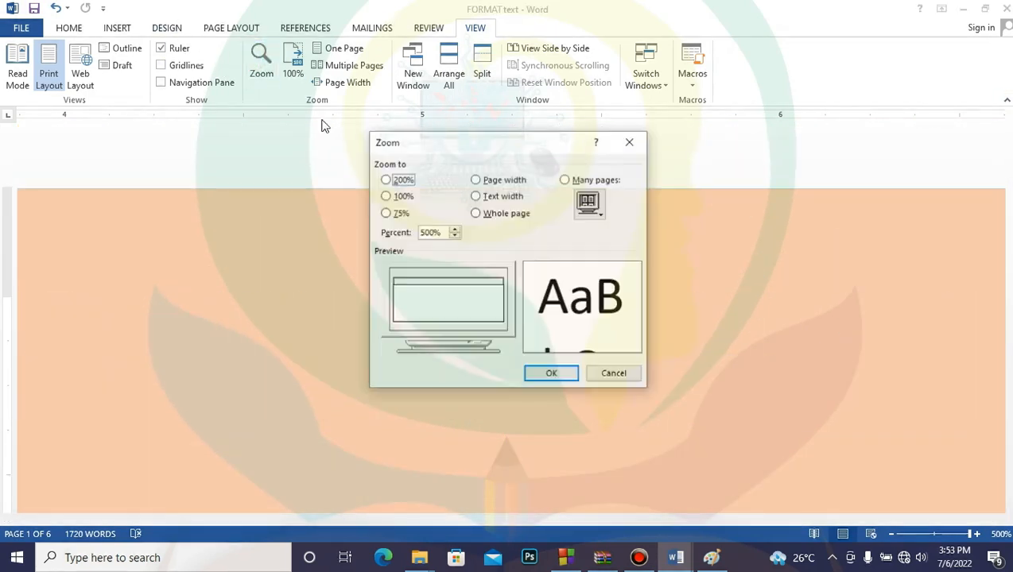
click(425, 235)
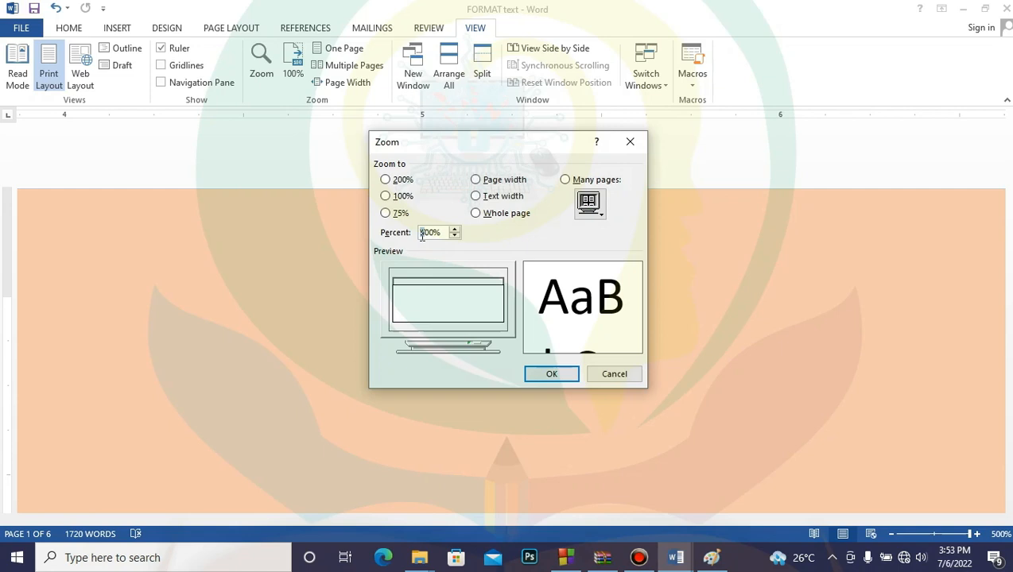
text(1)
key(Return)
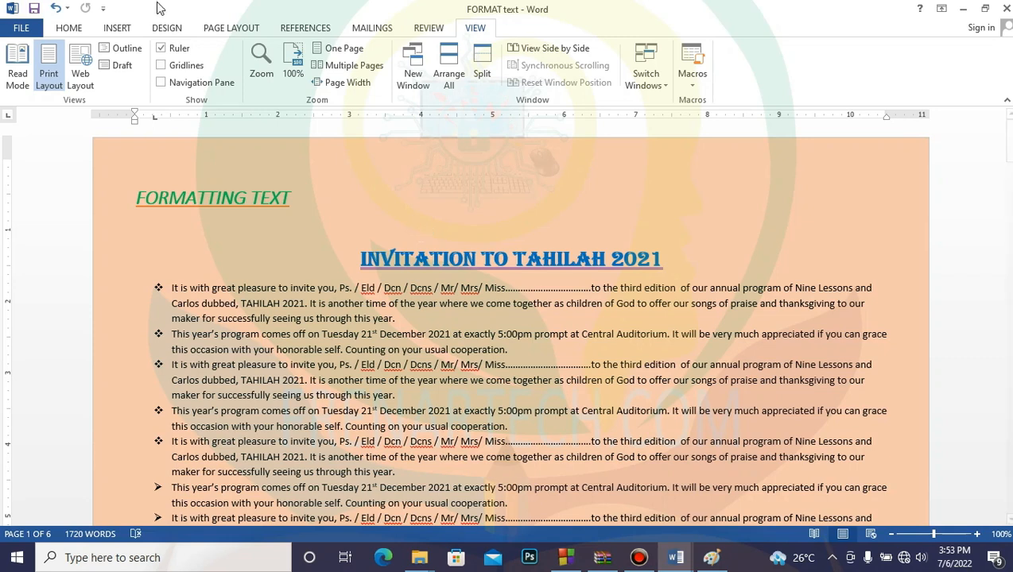
- Place the cursor after the 5² expression on page 3 and turn off superscript formatting there
click(119, 29)
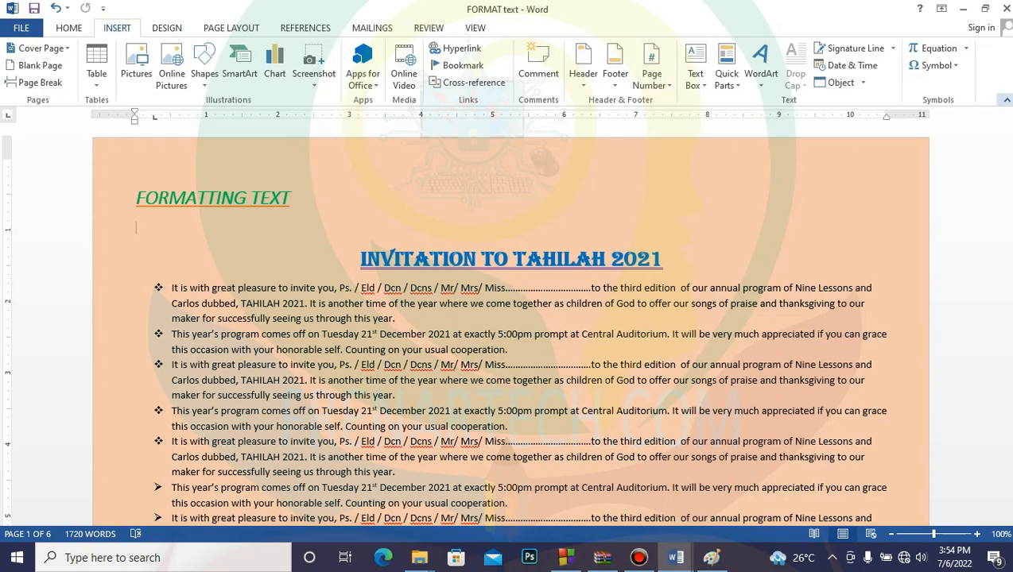
drag(1008, 151, 1008, 265)
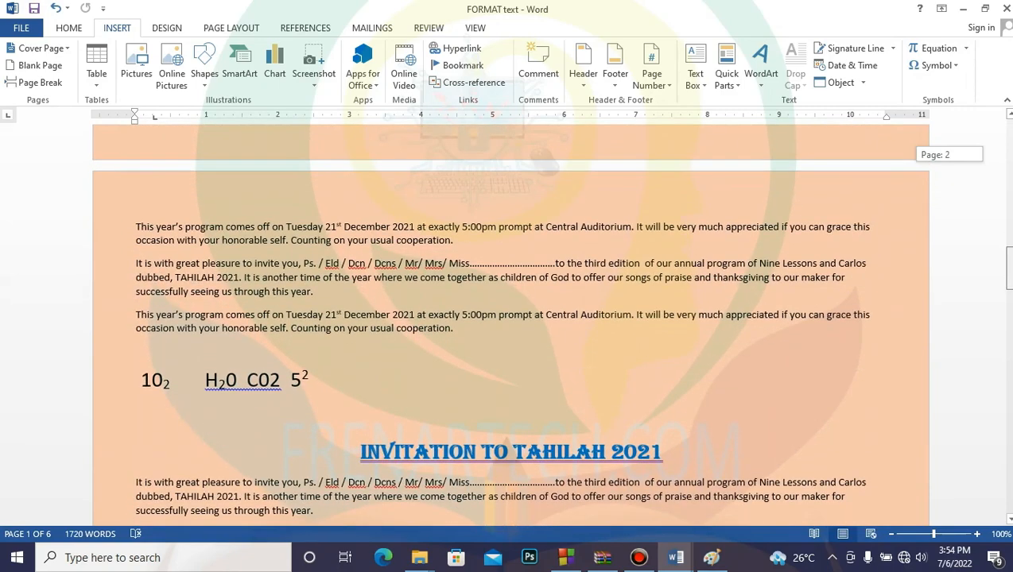
drag(1008, 265, 1008, 268)
click(354, 314)
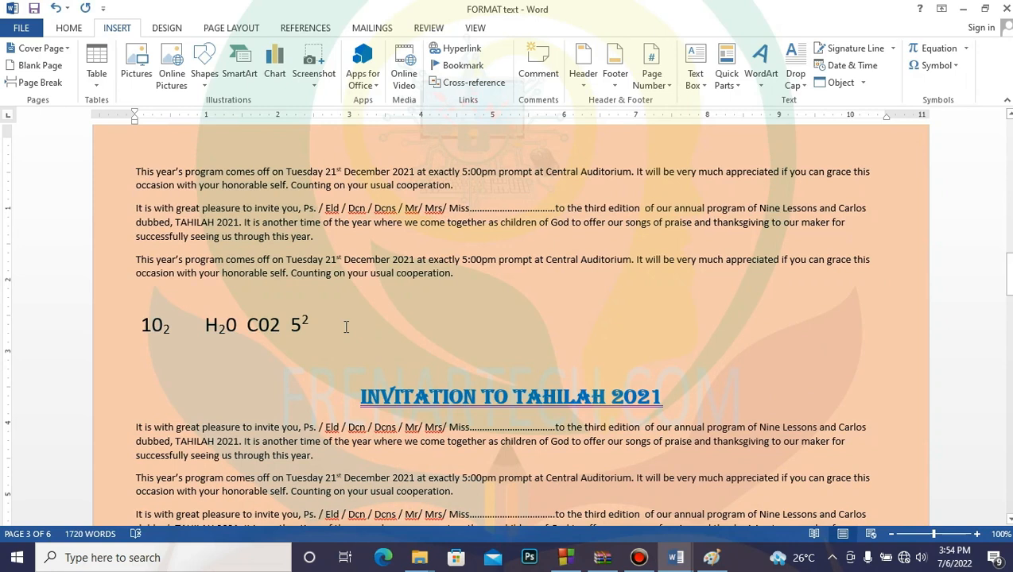
click(57, 34)
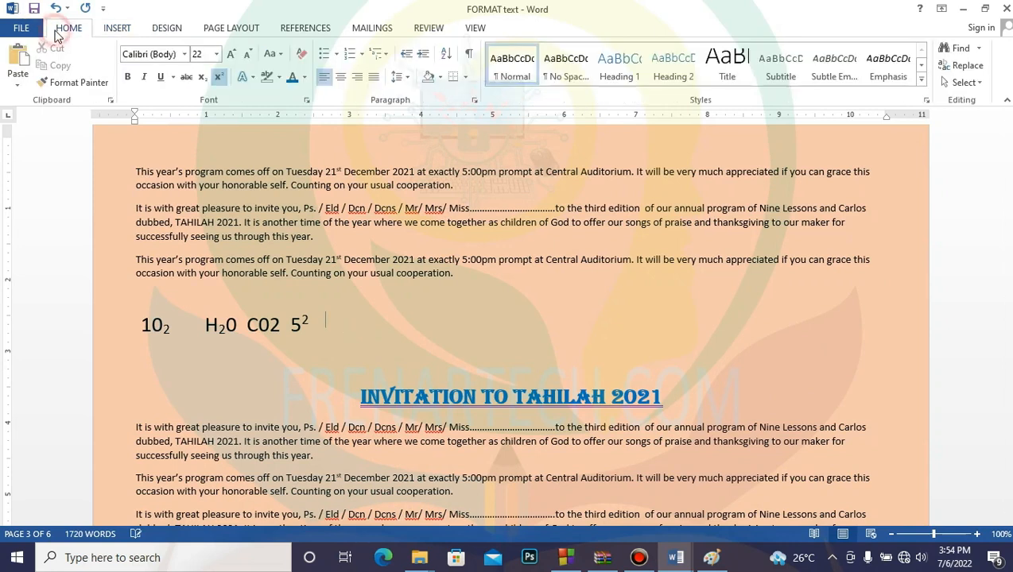
click(221, 78)
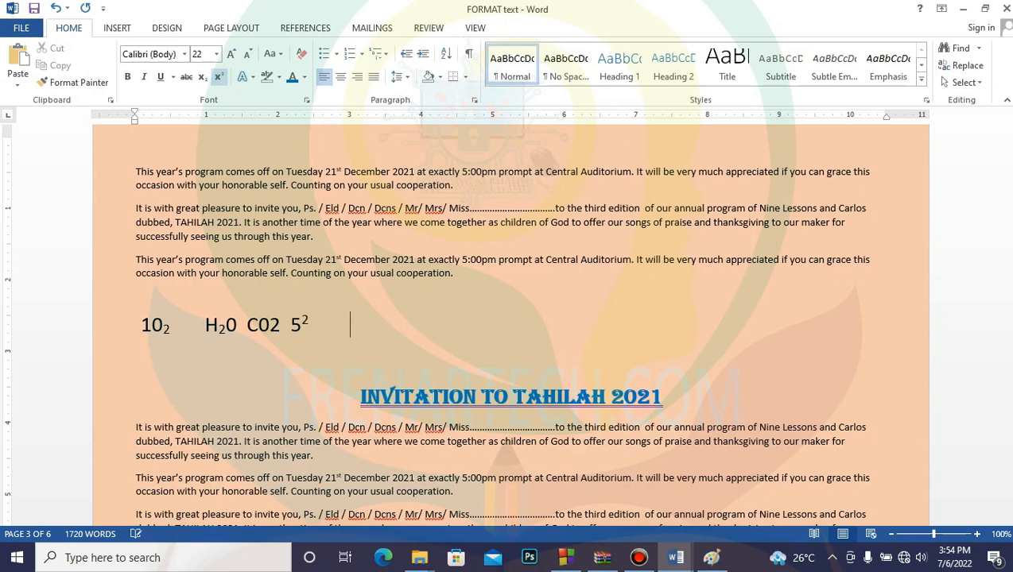
- Insert the cedi sign (₵) from the Currency Symbols subset after the expressions and move the Symbol dialog off the text
click(118, 29)
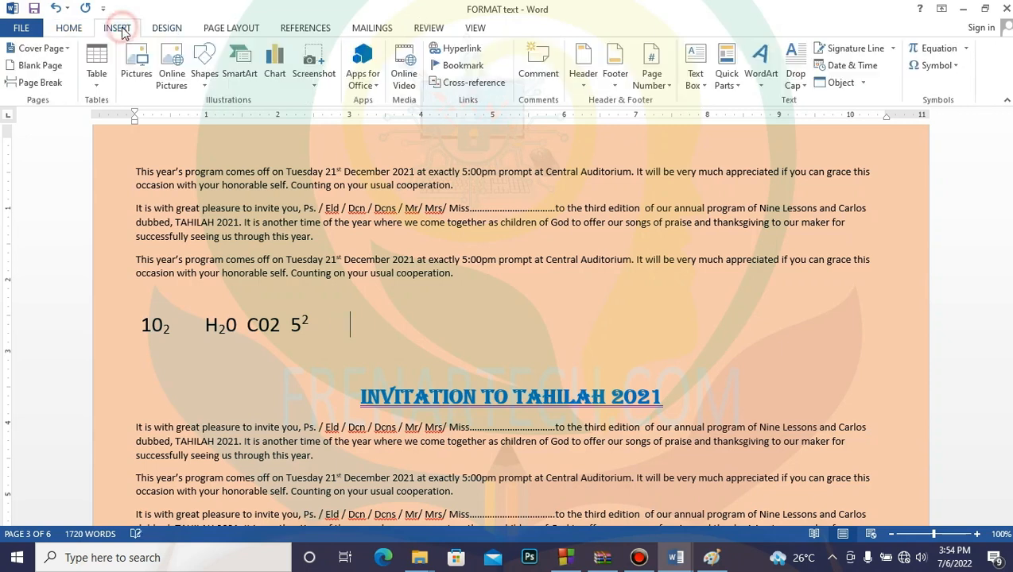
click(956, 66)
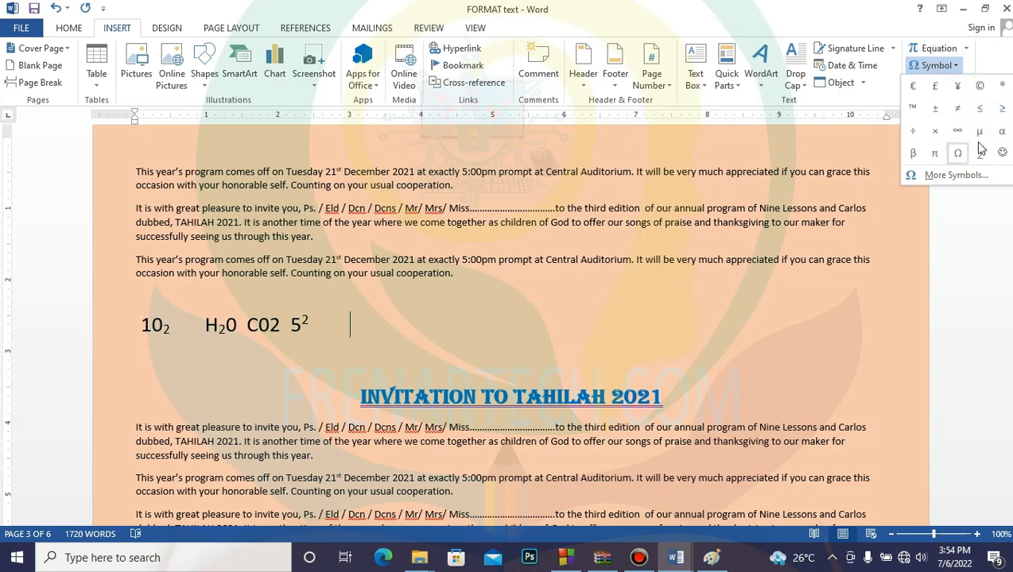
click(951, 178)
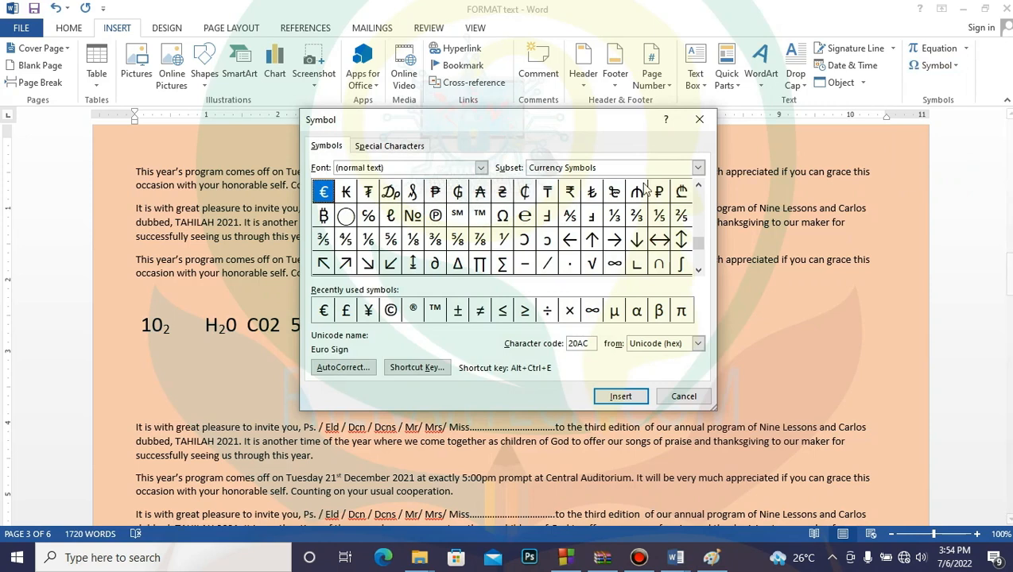
click(526, 193)
click(621, 396)
drag(566, 118, 840, 50)
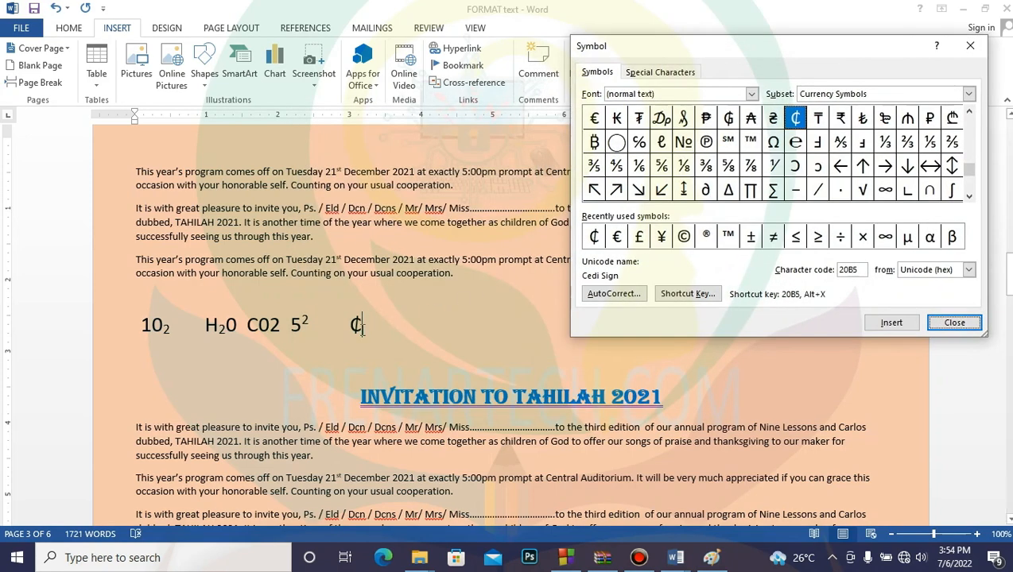
- Reposition the Symbol dialog and insert the five-eighths fraction (⅝) after the cedi sign
click(816, 46)
drag(816, 46, 764, 84)
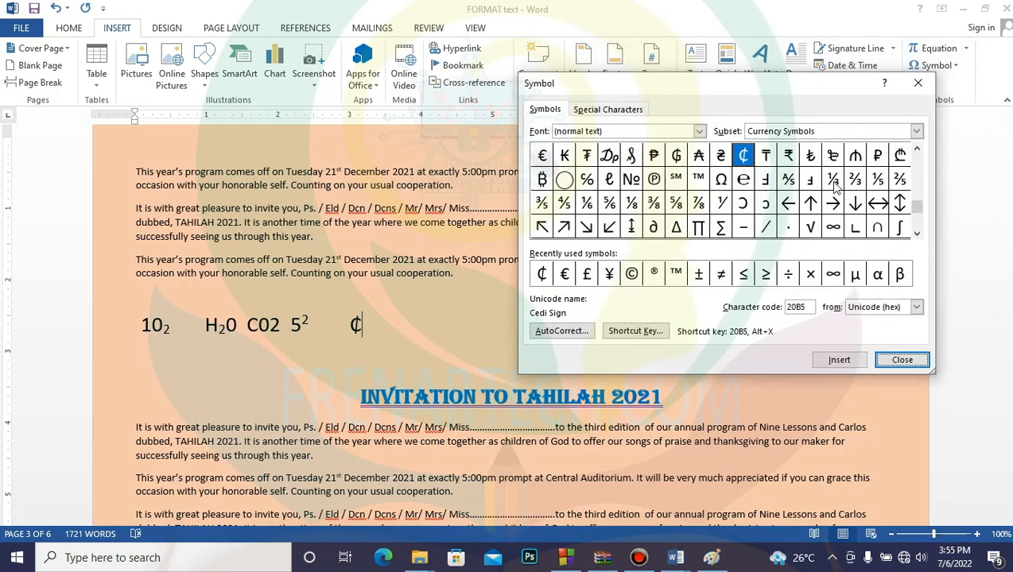
click(676, 203)
click(851, 361)
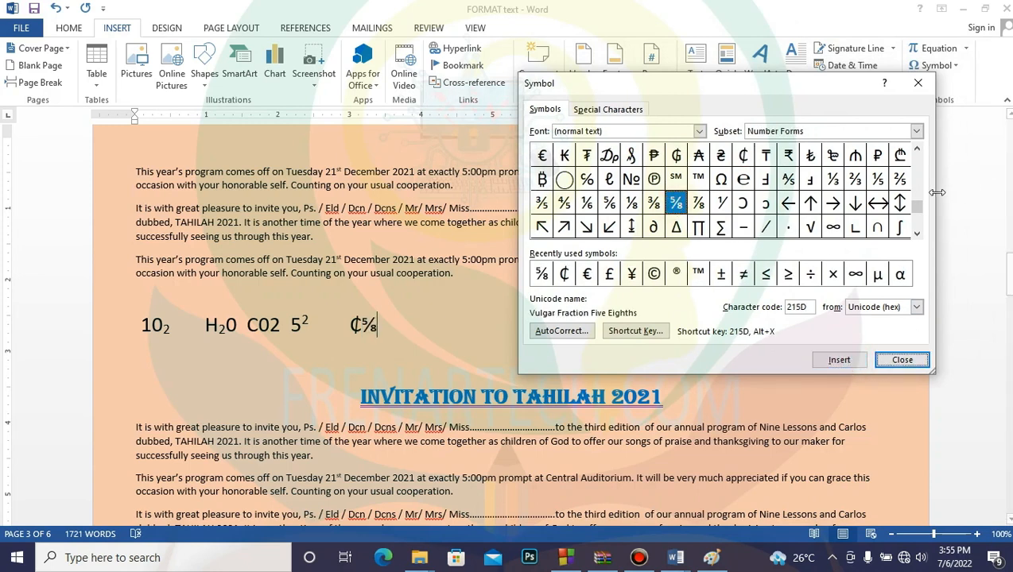
- Examine the symbols available in the normal text, Arial Black and Algerian fonts
drag(918, 211, 917, 181)
click(699, 131)
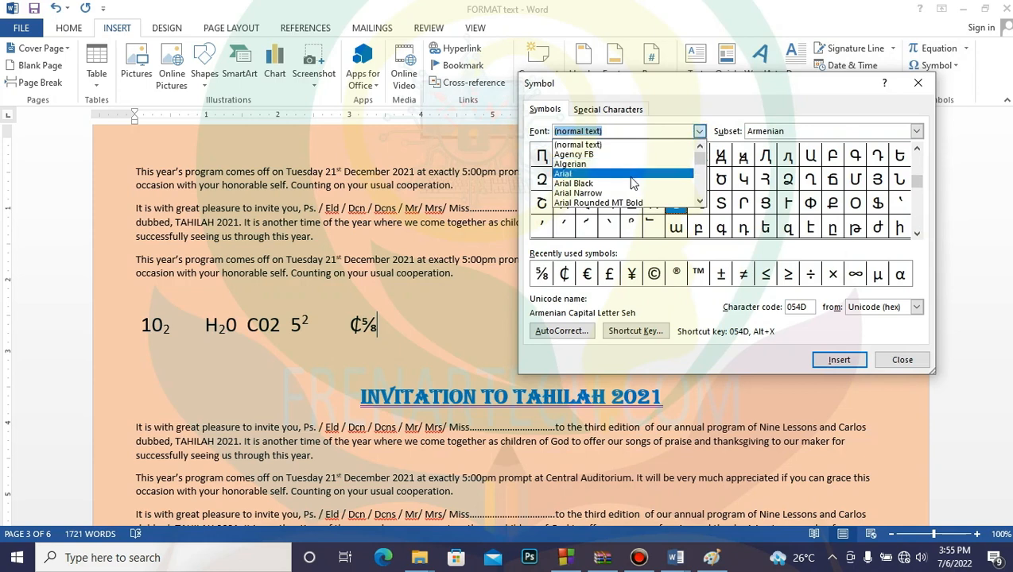
click(632, 184)
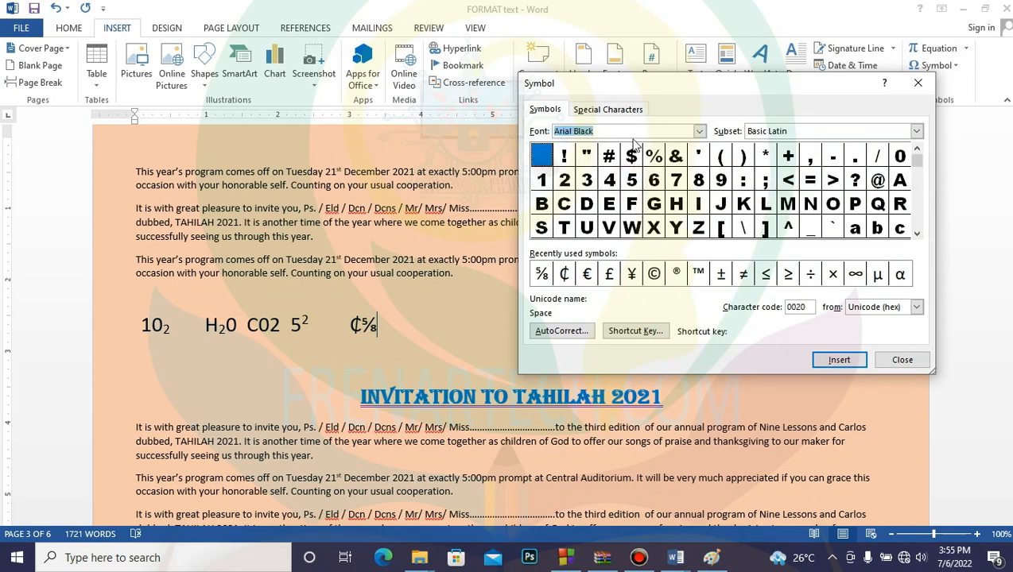
click(703, 133)
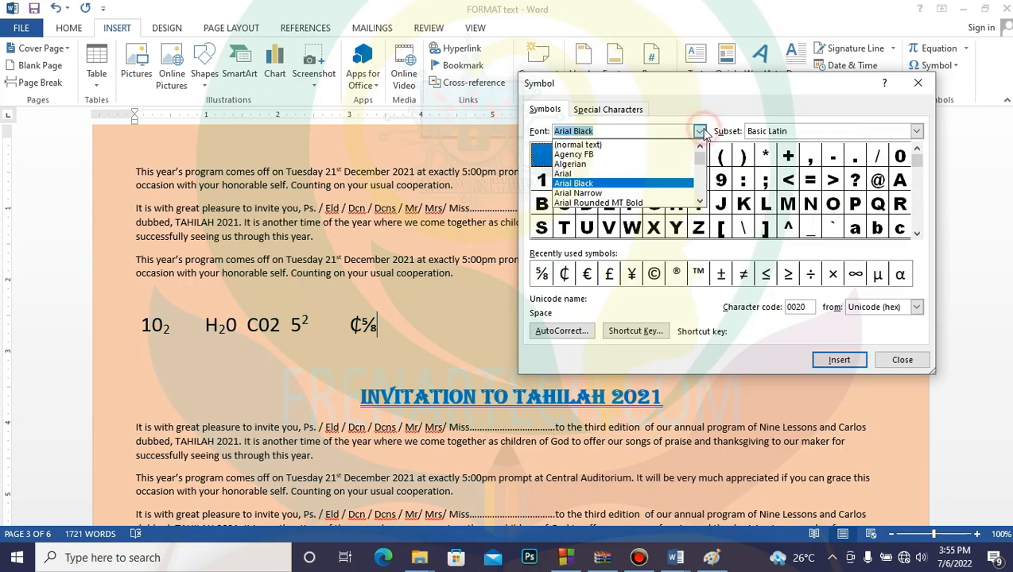
click(585, 164)
drag(917, 162, 918, 213)
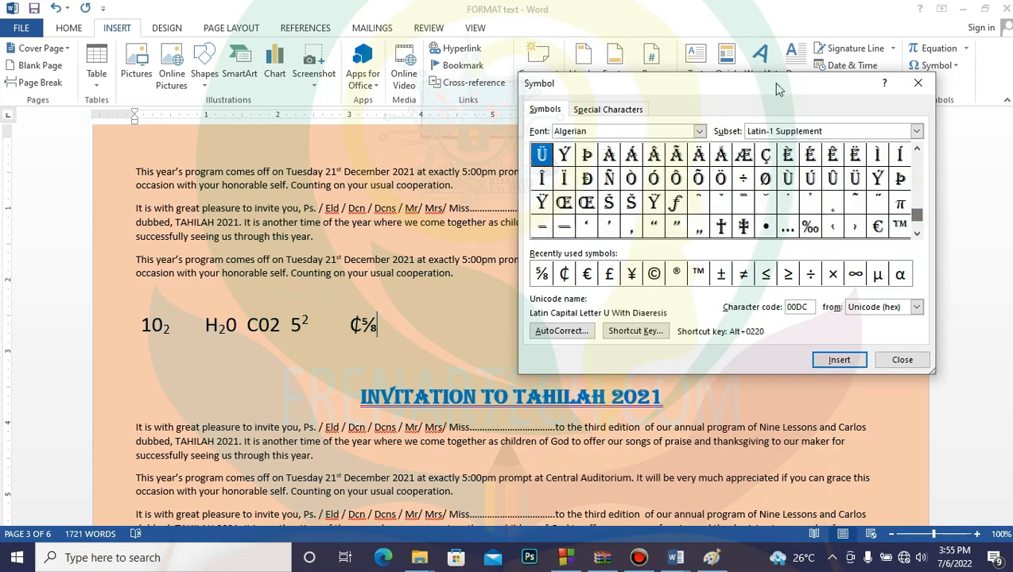
- Set the symbol font to Arial Narrow and insert the @ sign after the ⅝ fraction
click(699, 131)
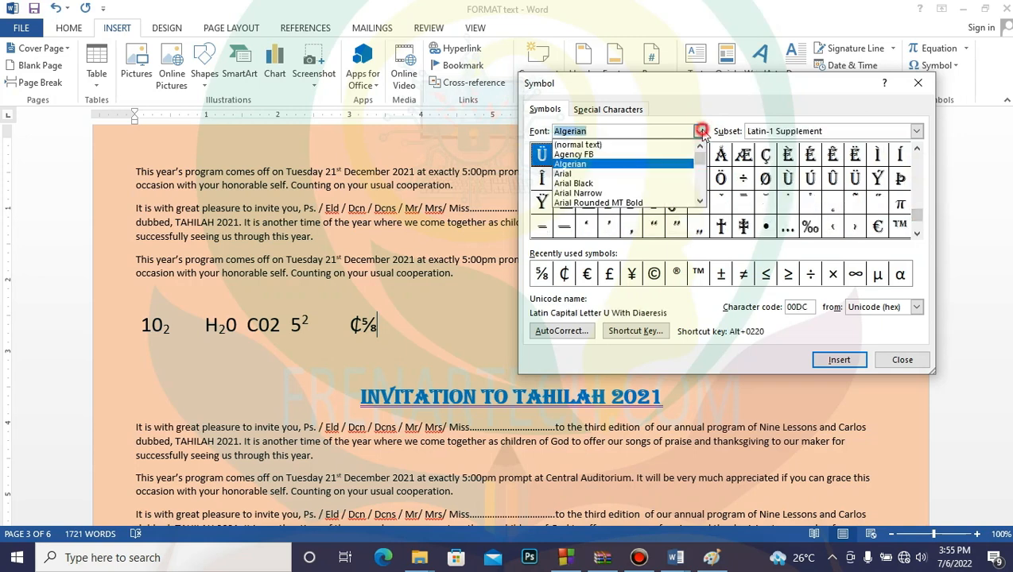
click(620, 193)
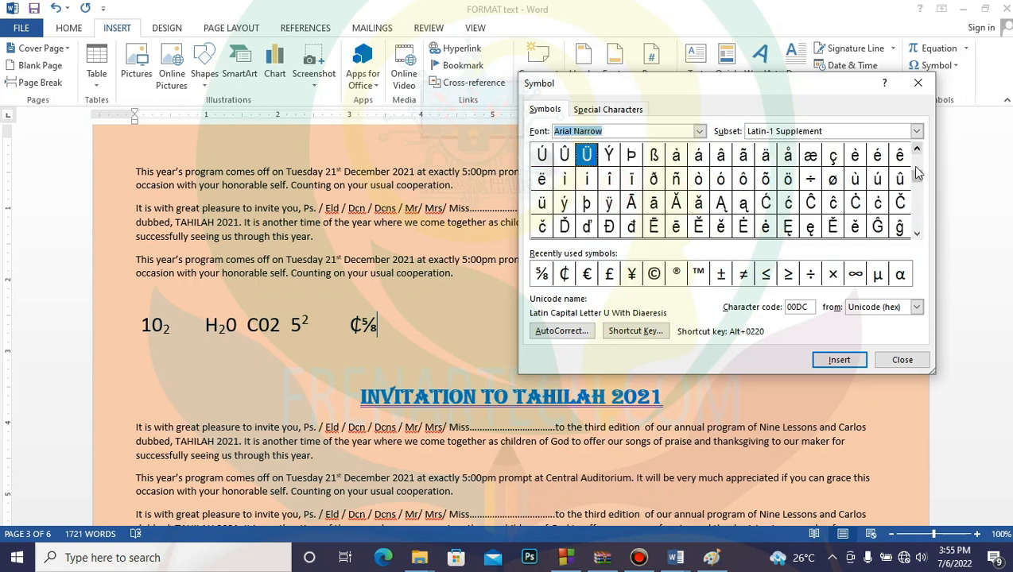
drag(917, 173, 918, 152)
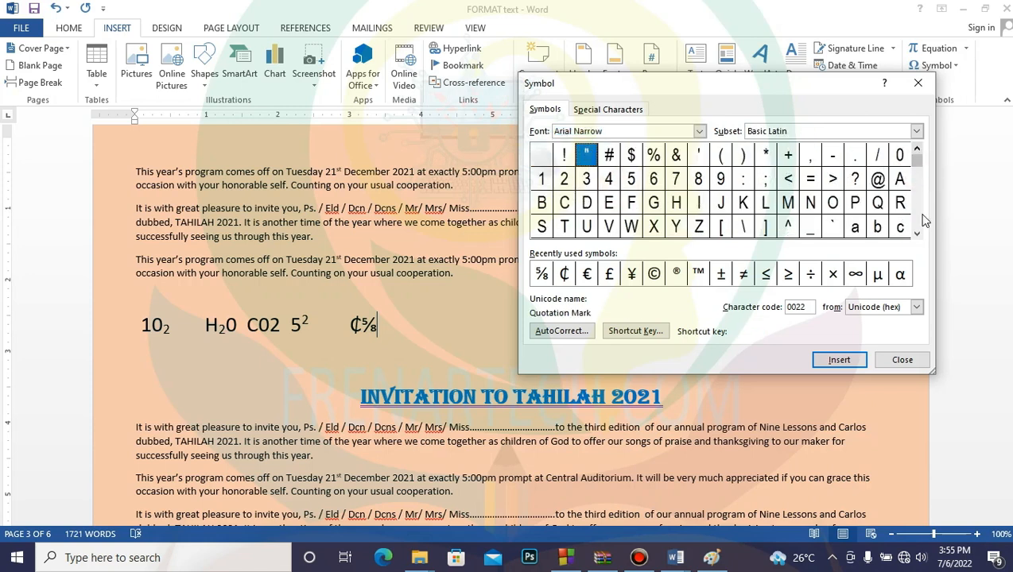
click(877, 182)
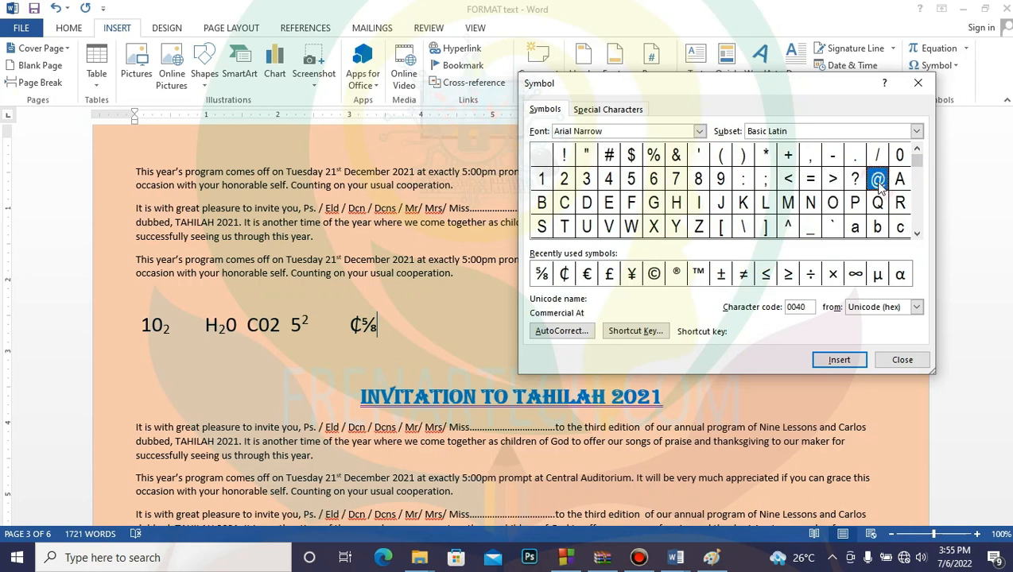
click(846, 360)
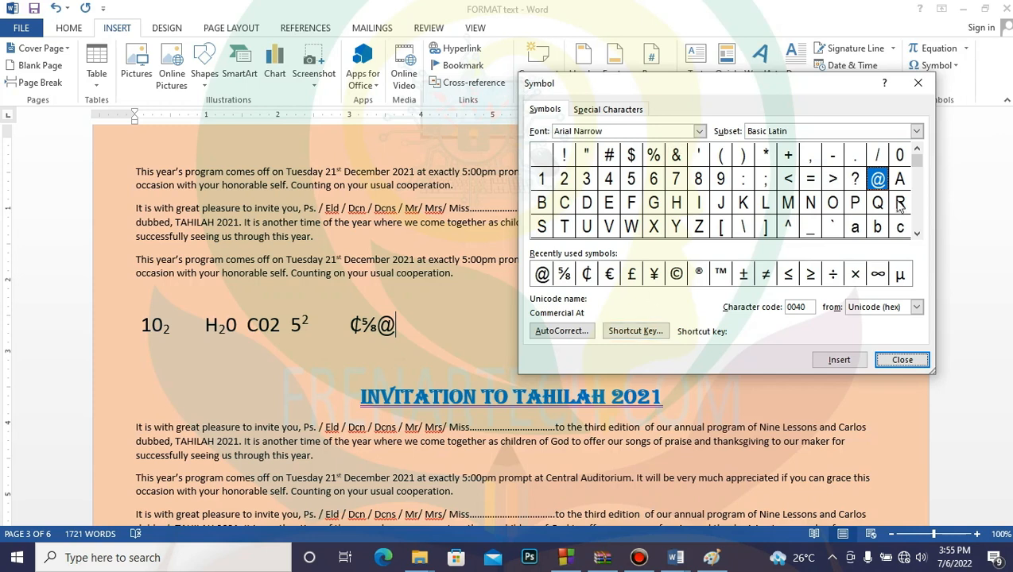
- Look through further Arial Narrow symbols in the Latin-1 Supplement subset, then close the Symbol dialog
click(917, 235)
click(917, 235)
click(917, 235)
click(918, 236)
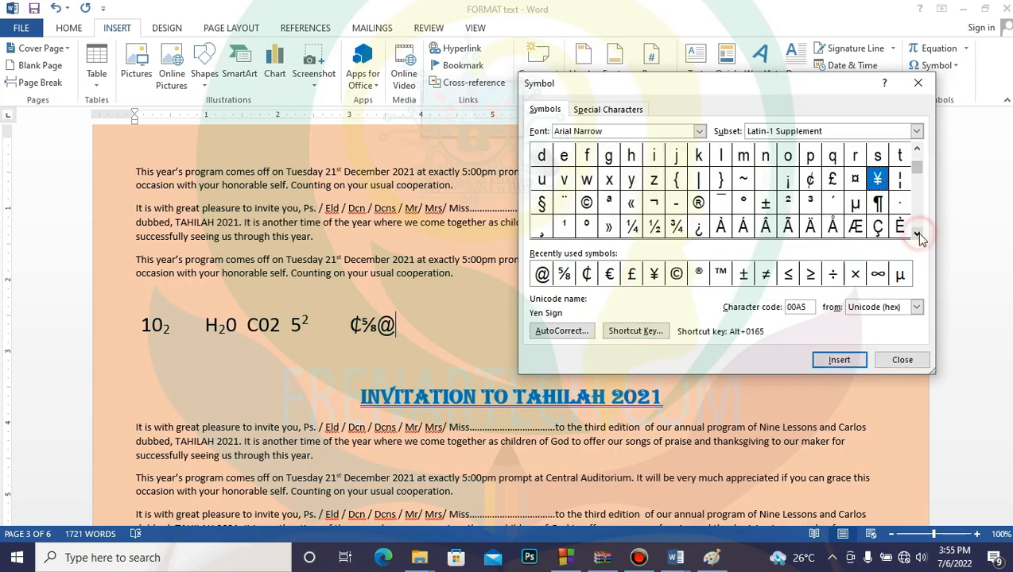
click(917, 235)
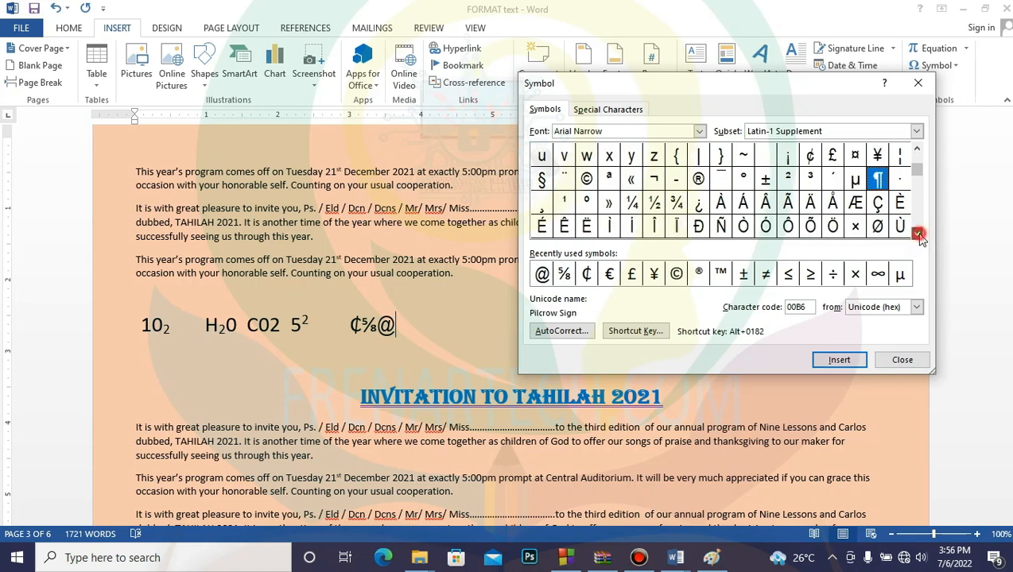
click(917, 236)
click(918, 236)
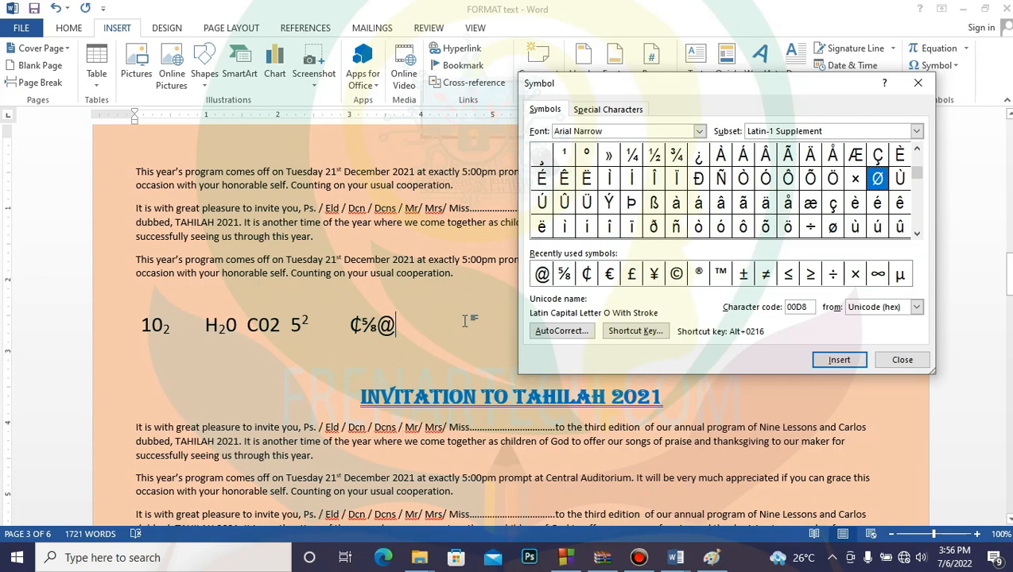
click(903, 360)
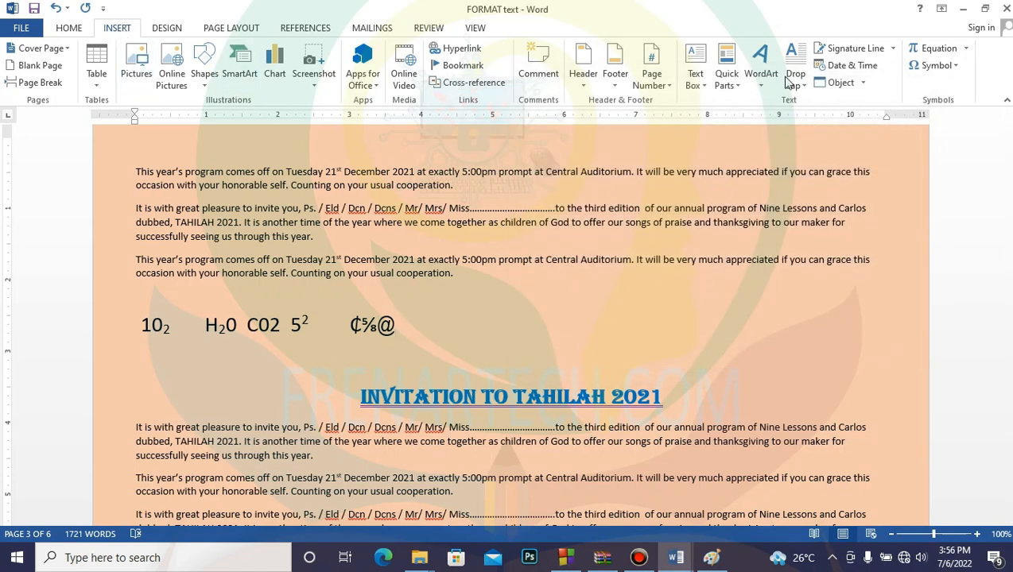
- Insert the ≤ and ± signs from the recently used symbols after the @ sign
click(960, 73)
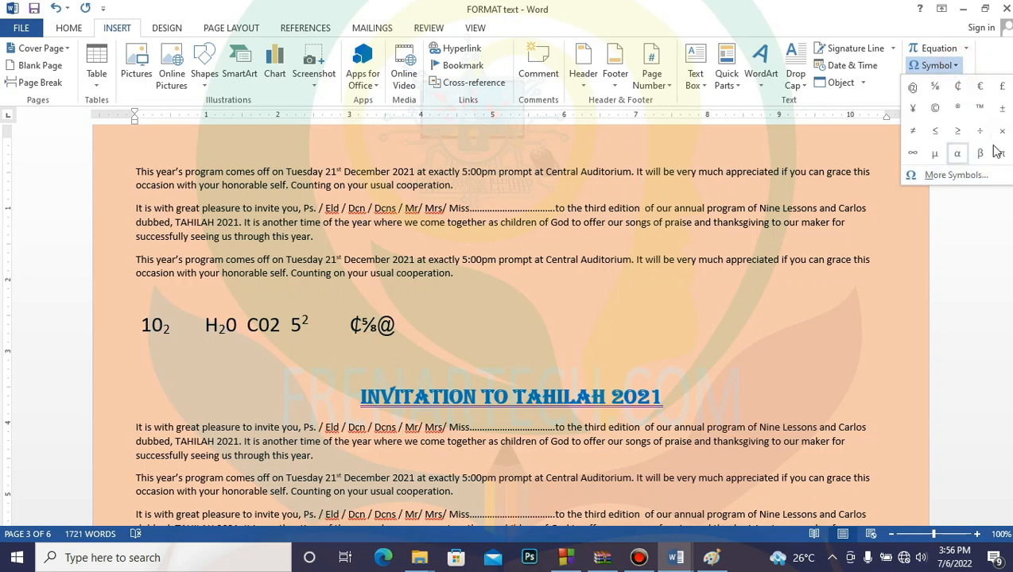
click(936, 132)
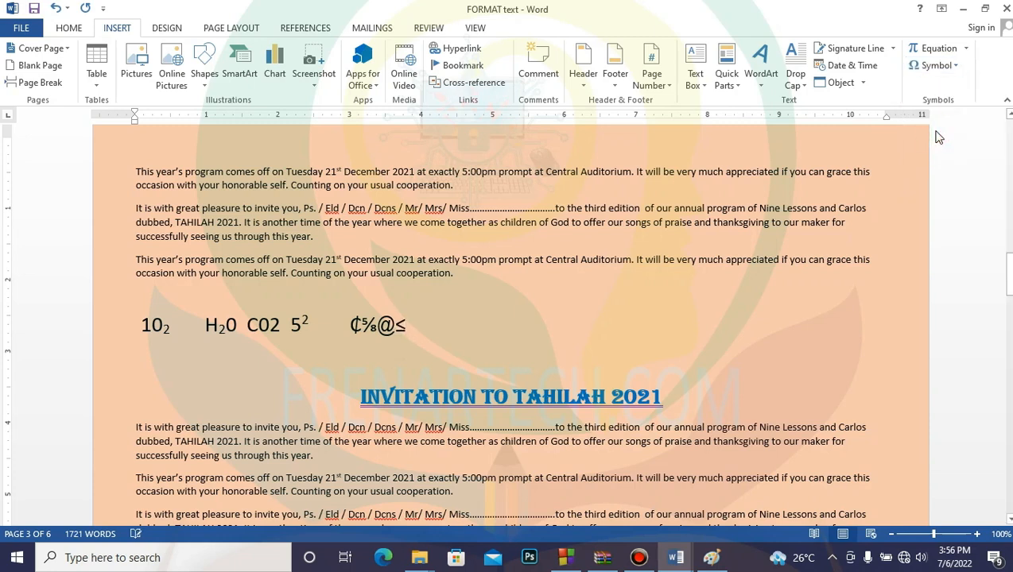
click(954, 67)
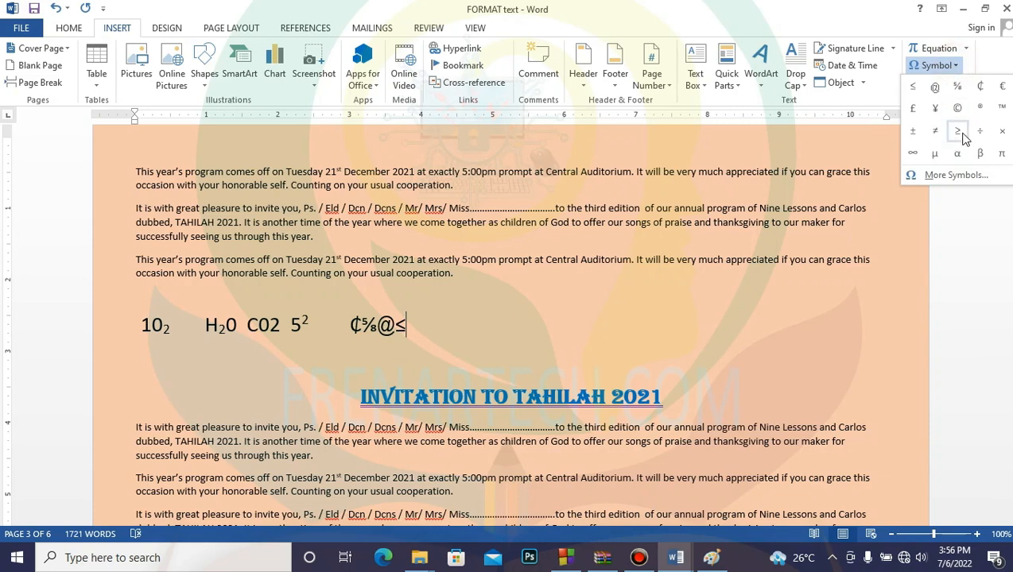
click(913, 132)
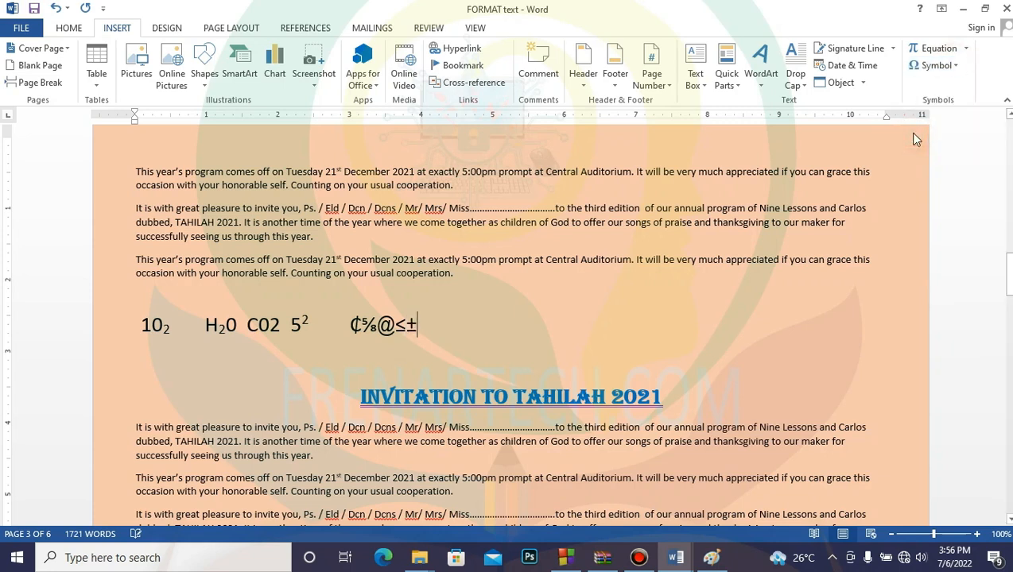
- Insert the infinity sign (∞) after the ± sign from the Symbol dialog's recently used symbols and close the dialog
click(949, 66)
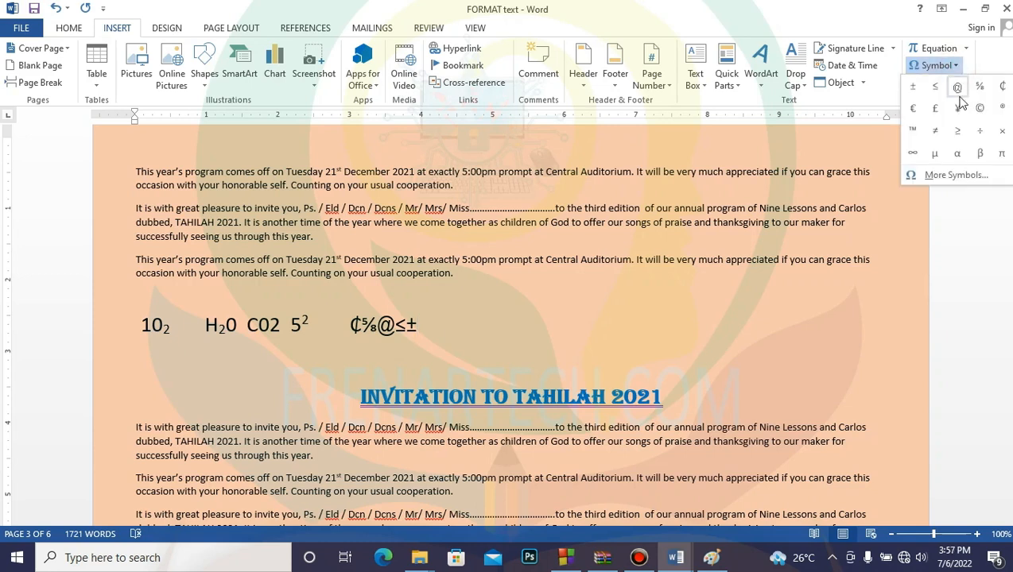
click(954, 174)
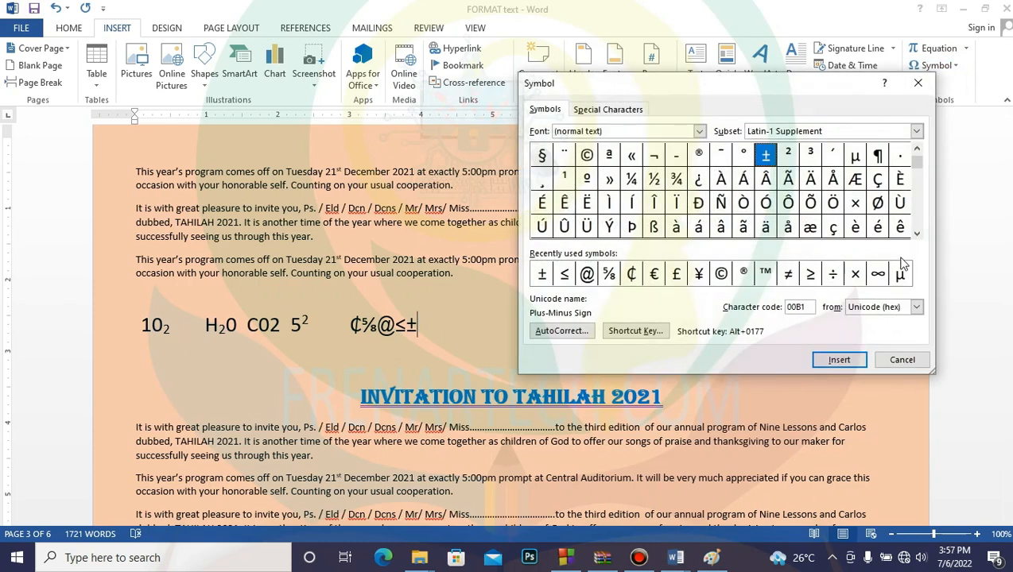
click(878, 274)
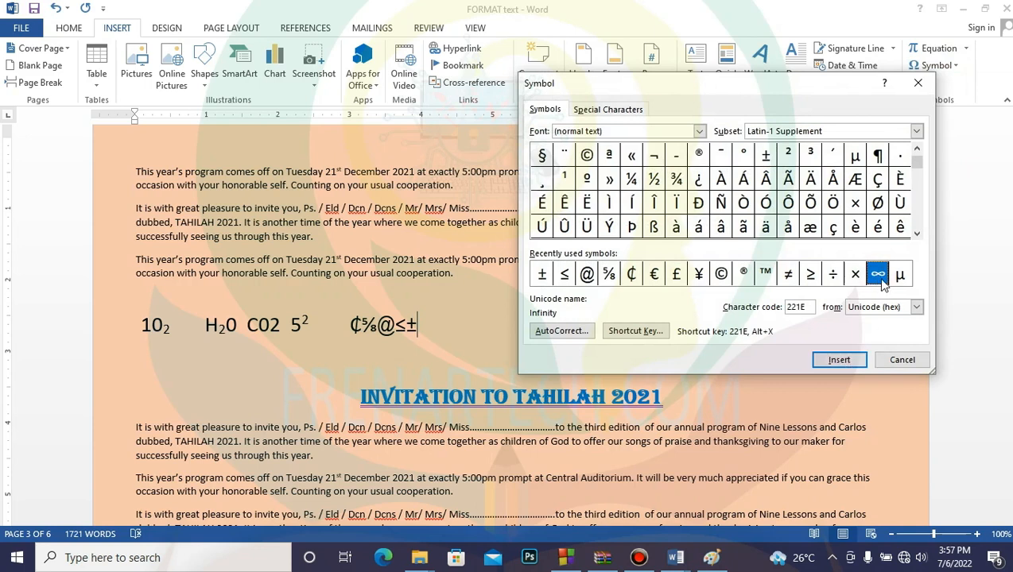
click(840, 360)
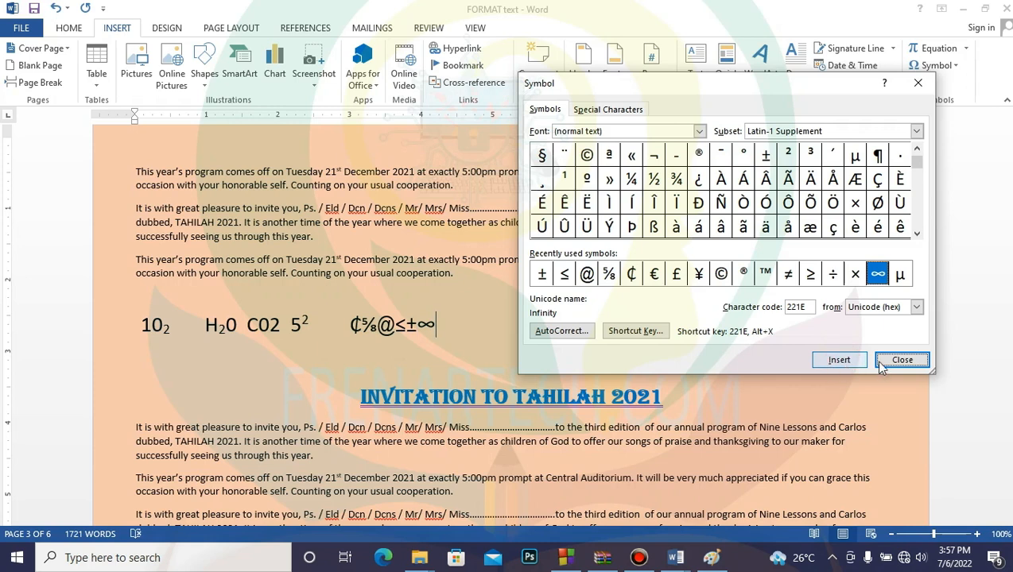
click(903, 360)
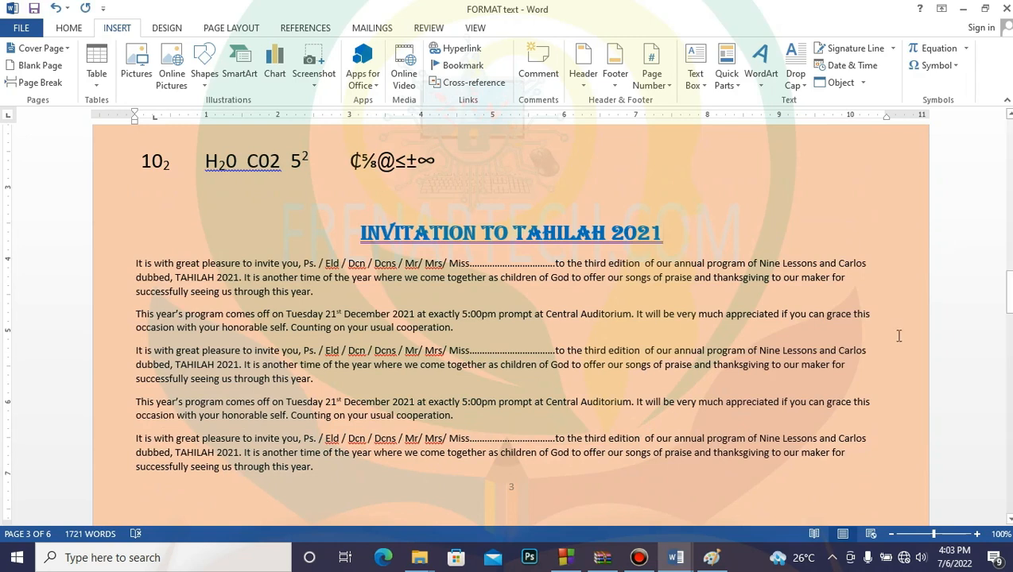
- Switch to the open Document8 window
mouse_move(677, 556)
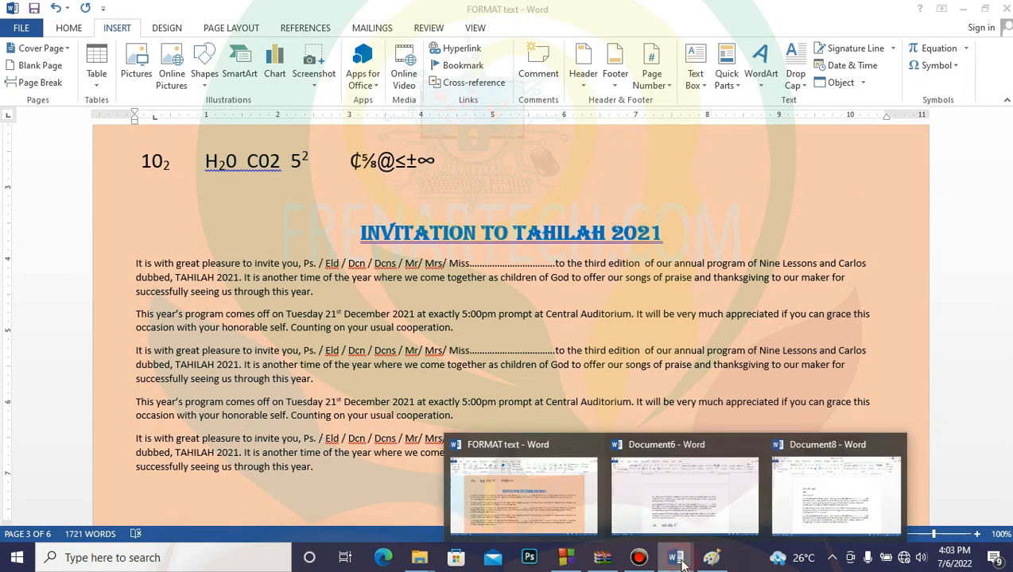
click(831, 505)
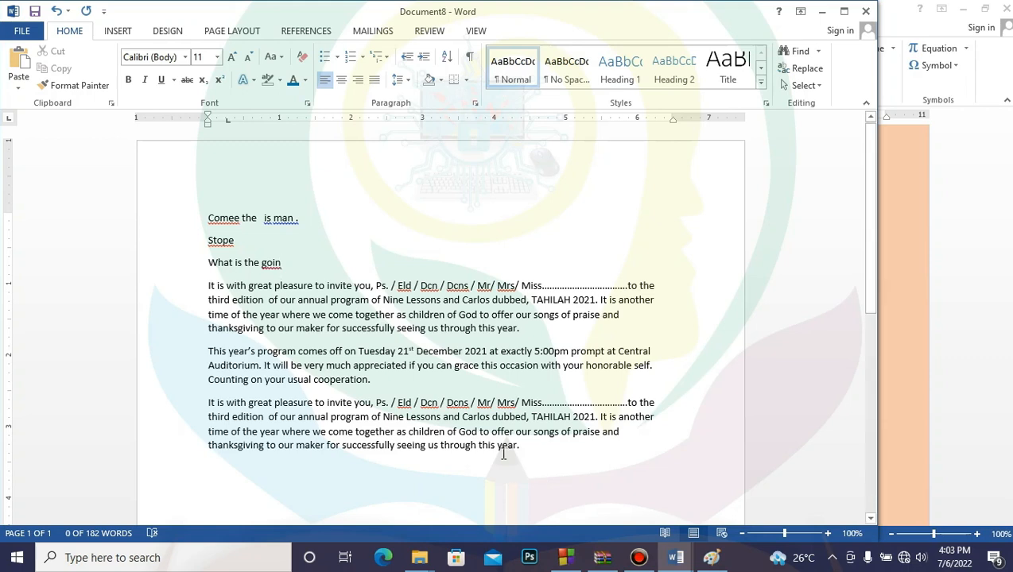
- View the spelling suggestions for the misspelled word "Comee" on the first line, then dismiss them
click(391, 385)
right_click(220, 220)
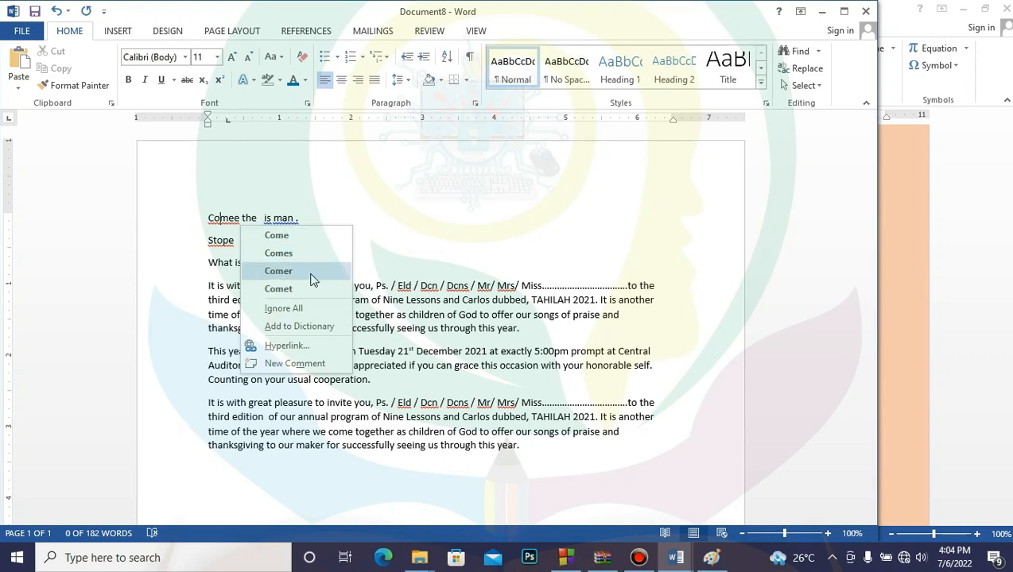
click(439, 327)
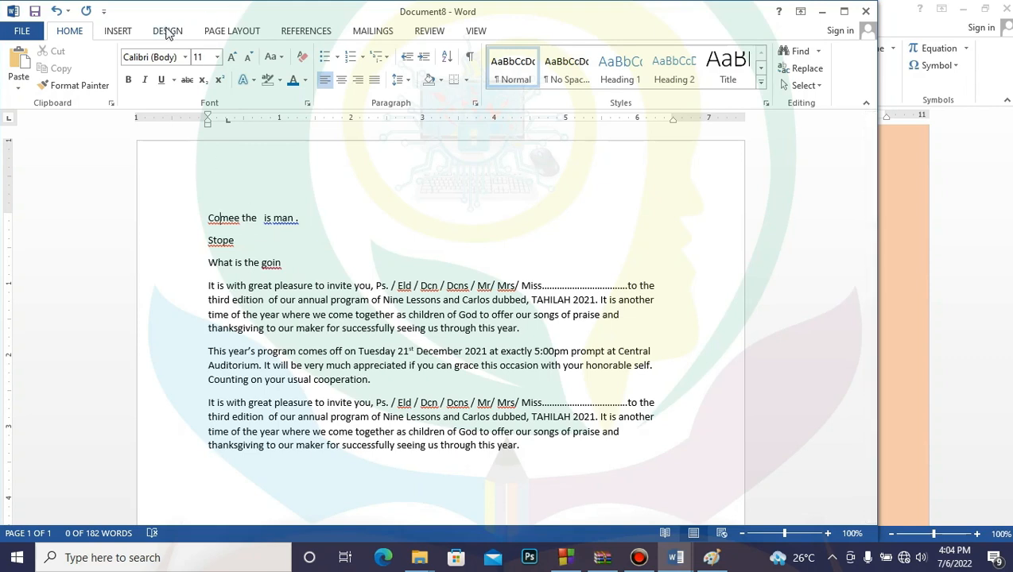
- Run the spelling and grammar check on the first line, changing "Comee" to "Come" and "is" to "ins" and ignoring the suggestion for "man ."
click(305, 33)
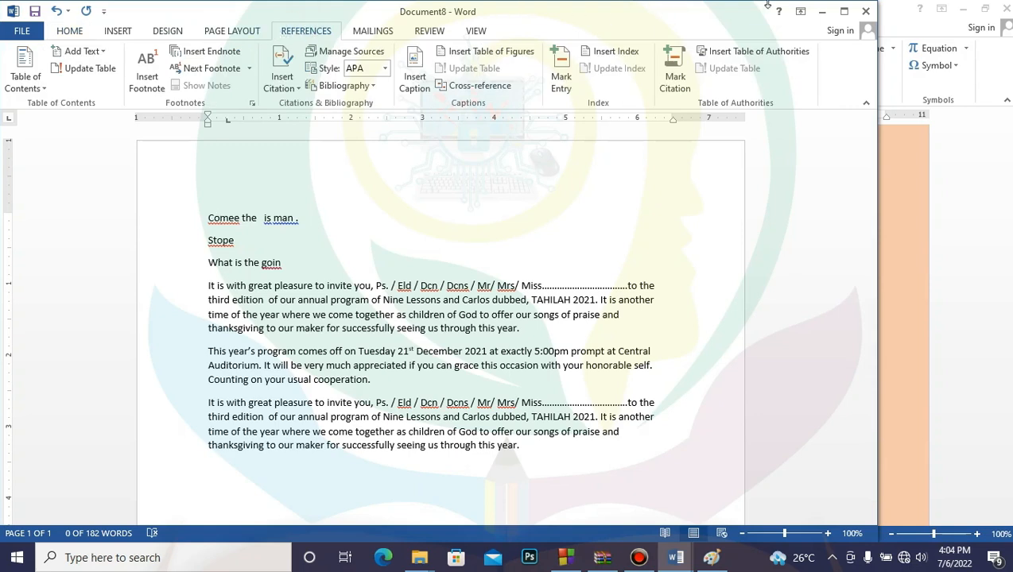
drag(731, 20, 852, 22)
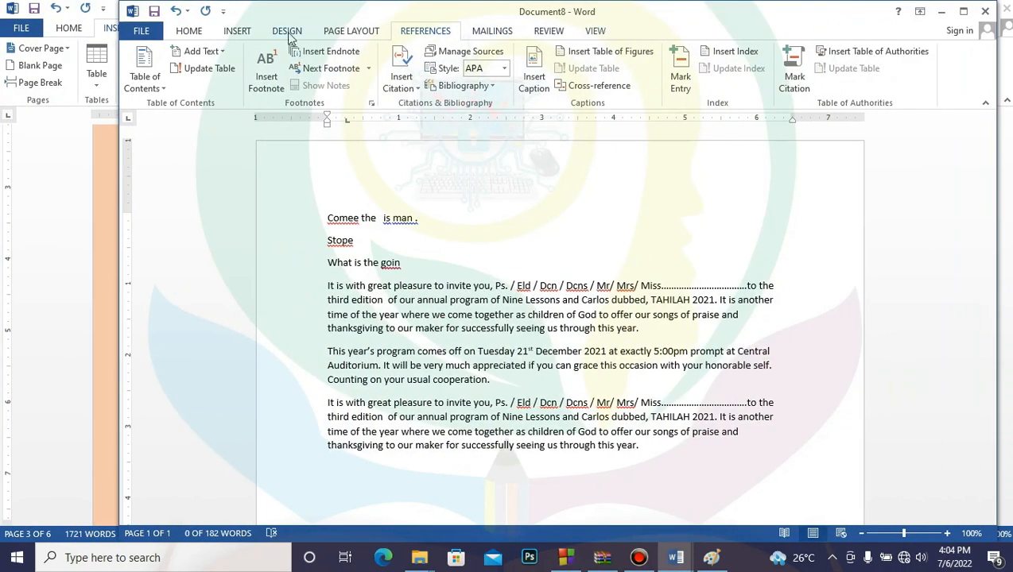
click(594, 32)
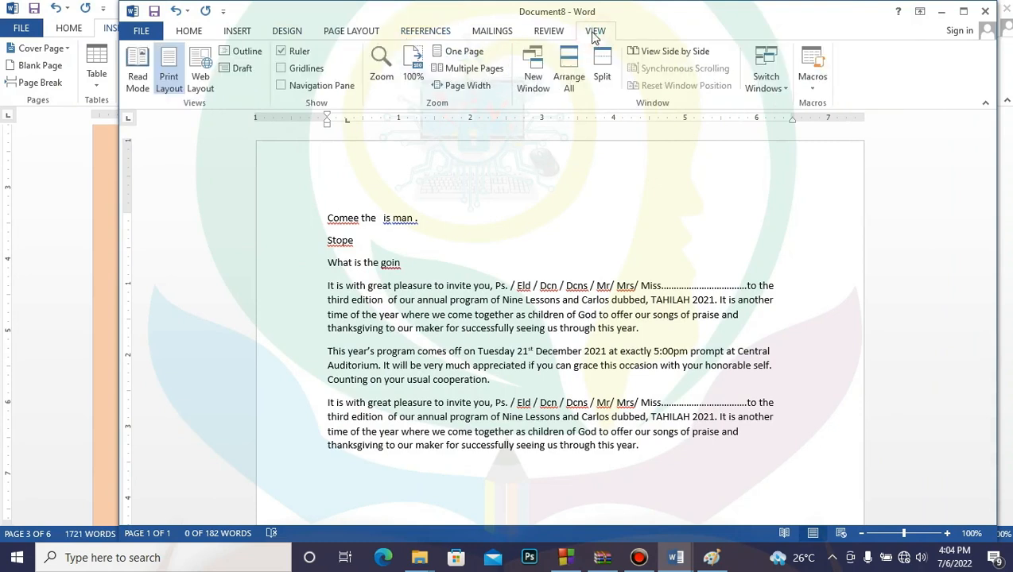
click(548, 32)
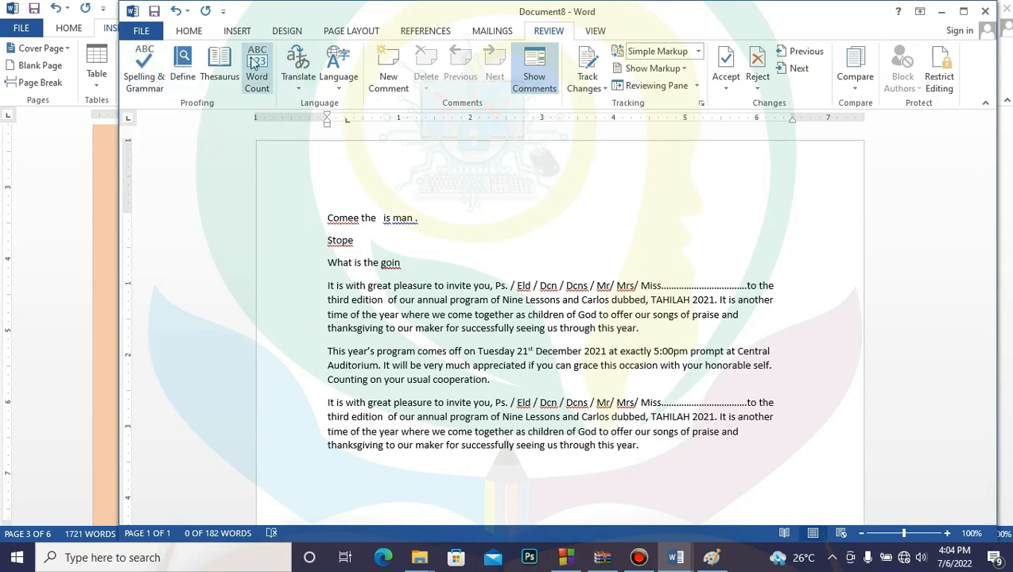
click(144, 54)
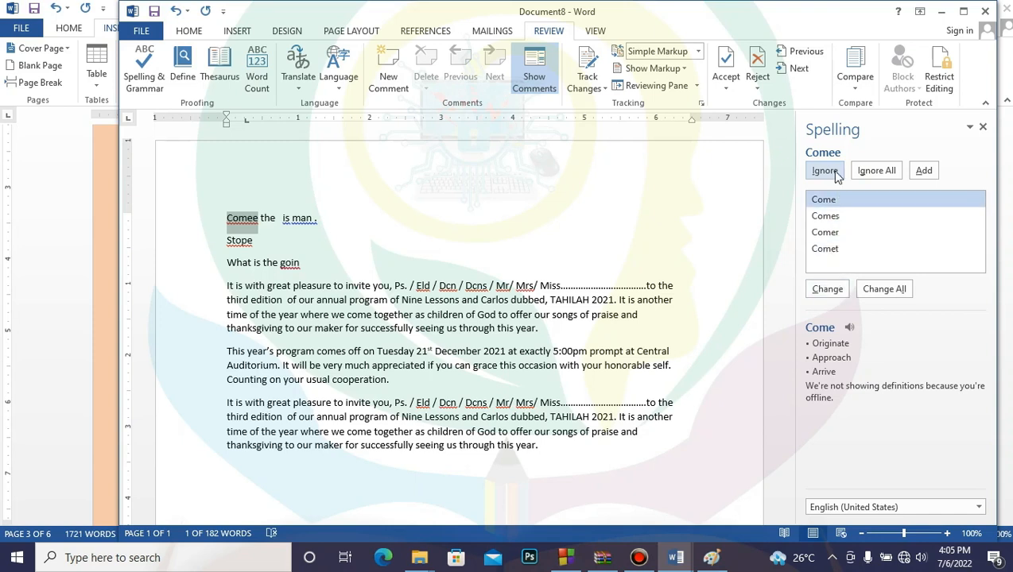
click(827, 289)
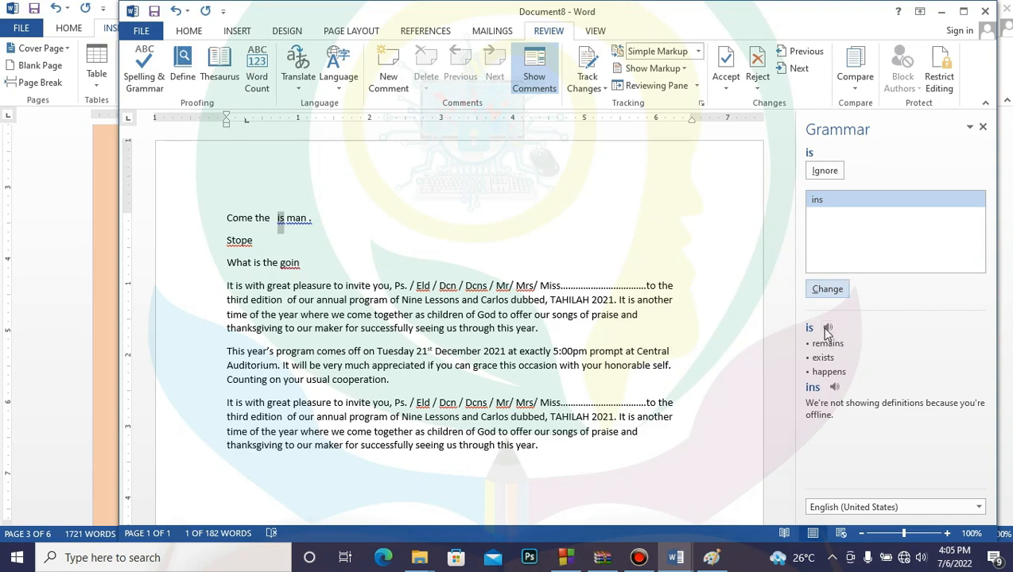
click(827, 291)
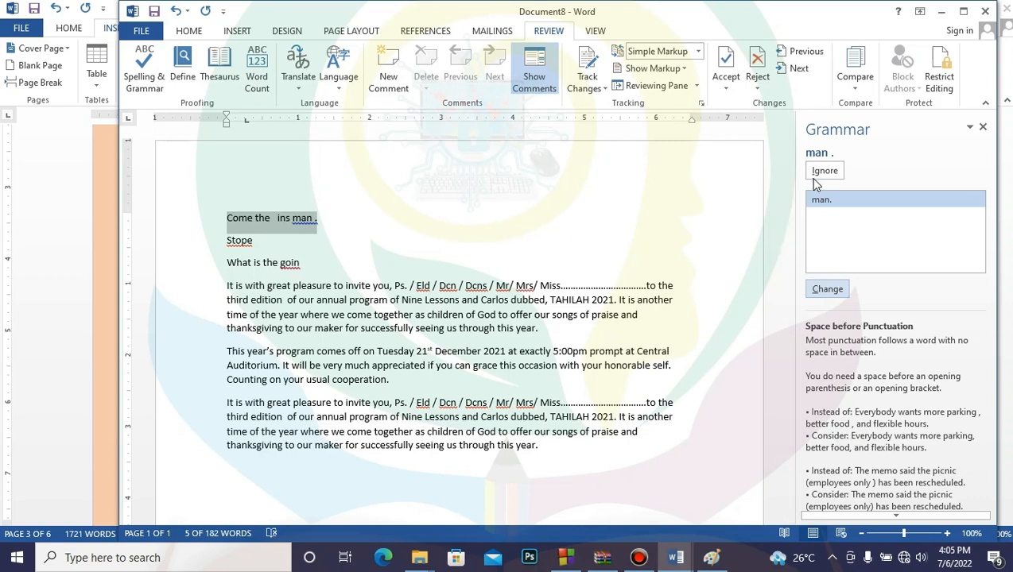
click(823, 170)
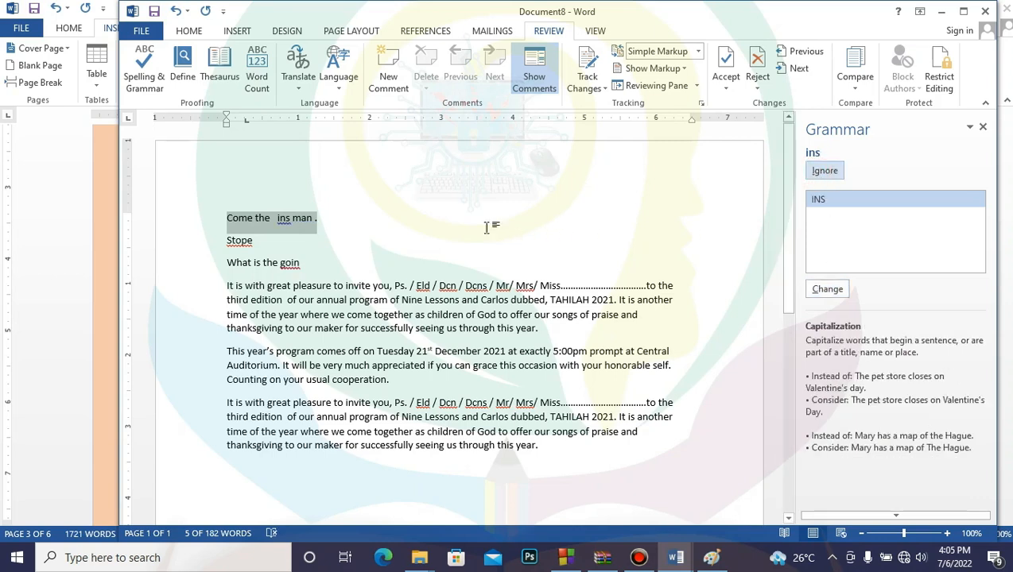
- Remove the extra spaces before "ins" on the first line and shorten the word to "in"
click(285, 217)
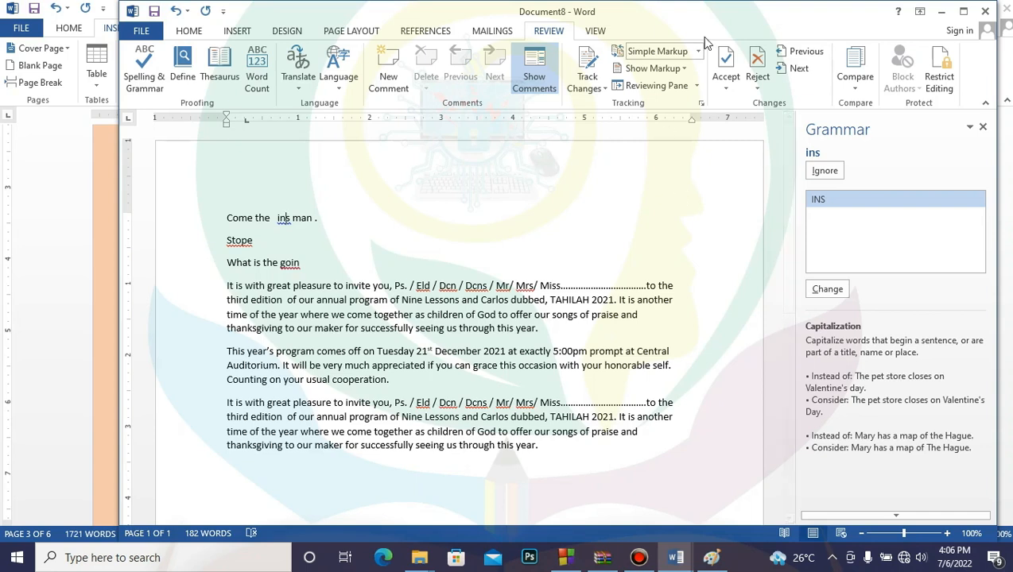
click(276, 223)
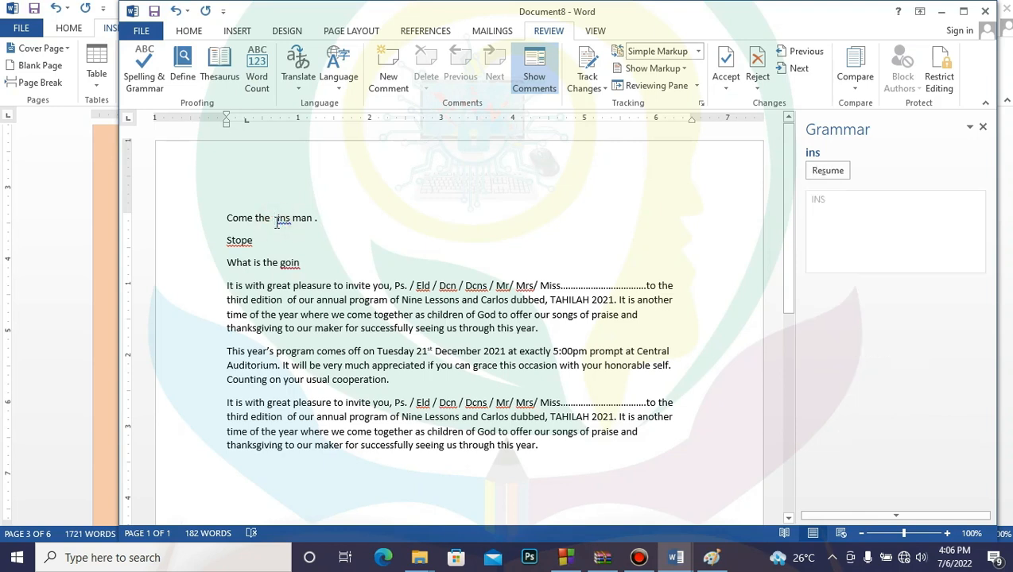
key(BackSpace)
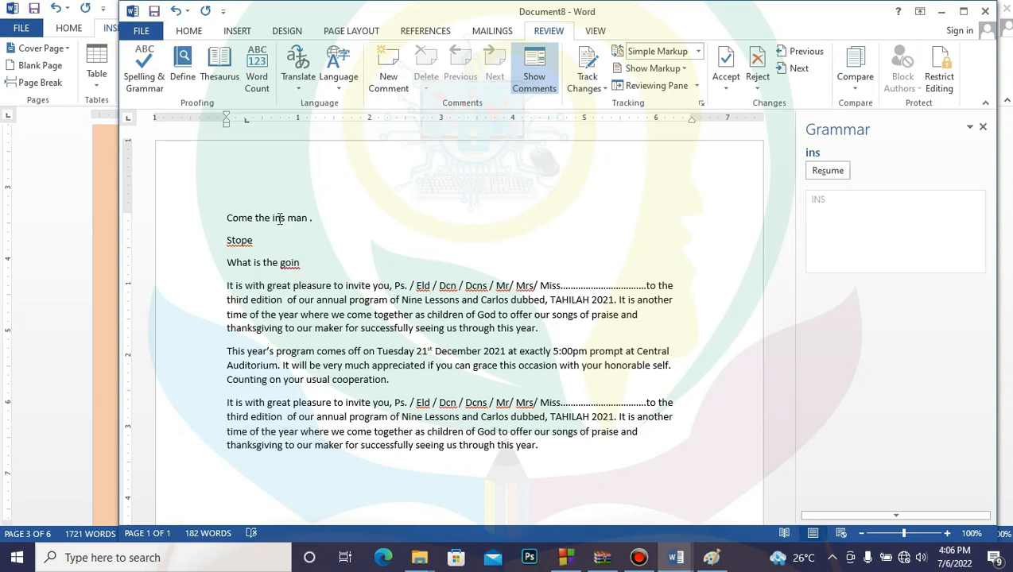
click(339, 215)
click(283, 217)
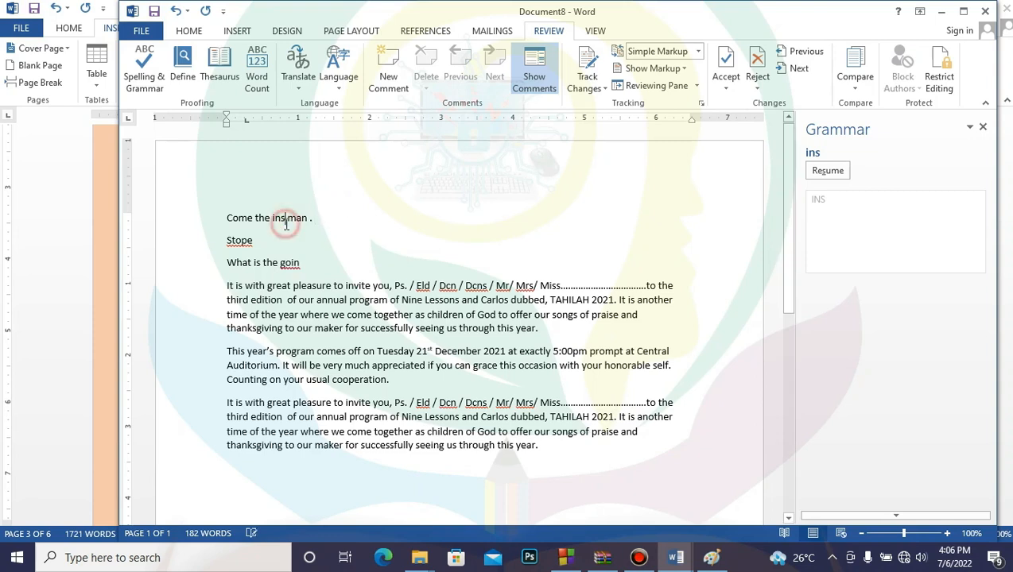
key(BackSpace)
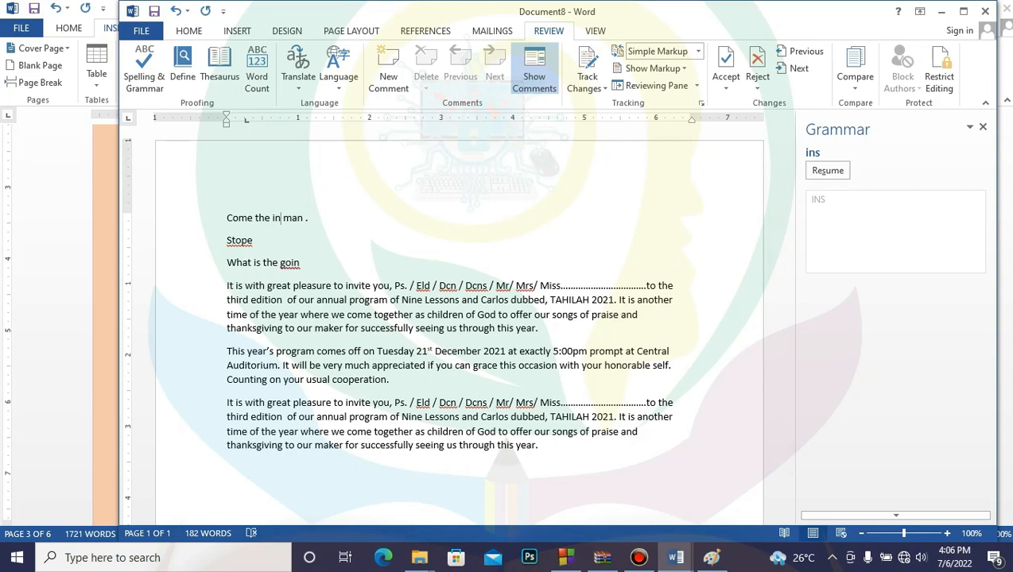
- Add two first names, separated by a comma, at the end of the first line
click(351, 231)
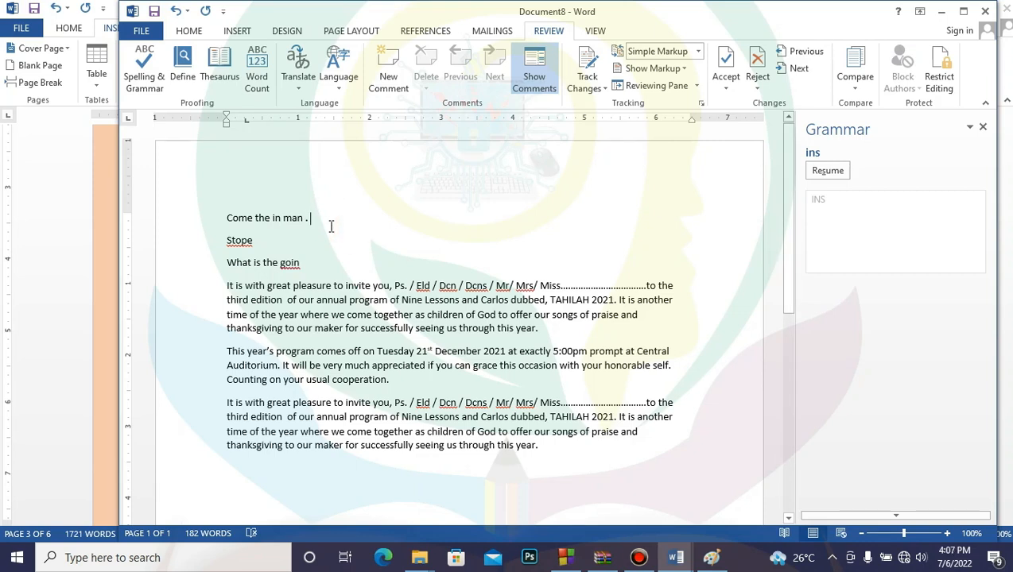
text(Ama)
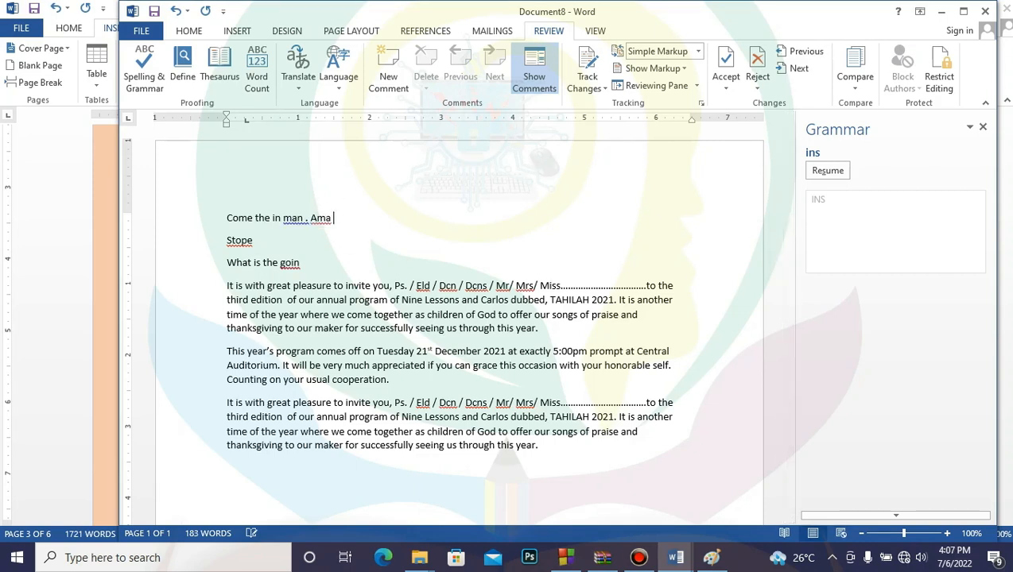
text( , Kofi)
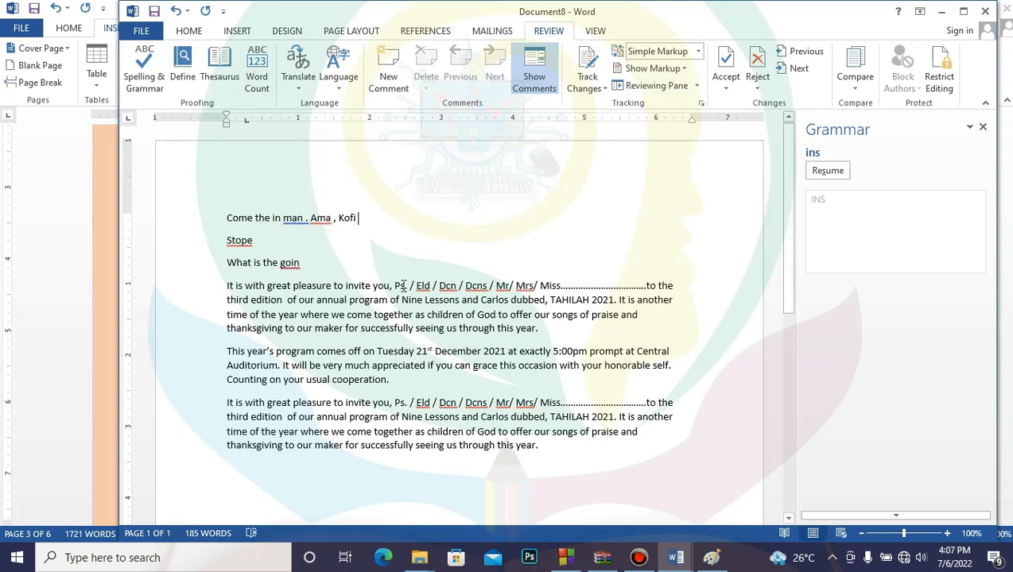
- Ignore the spelling suggestions for the first added name and accept the grammar correction that removes the space before its comma
right_click(321, 218)
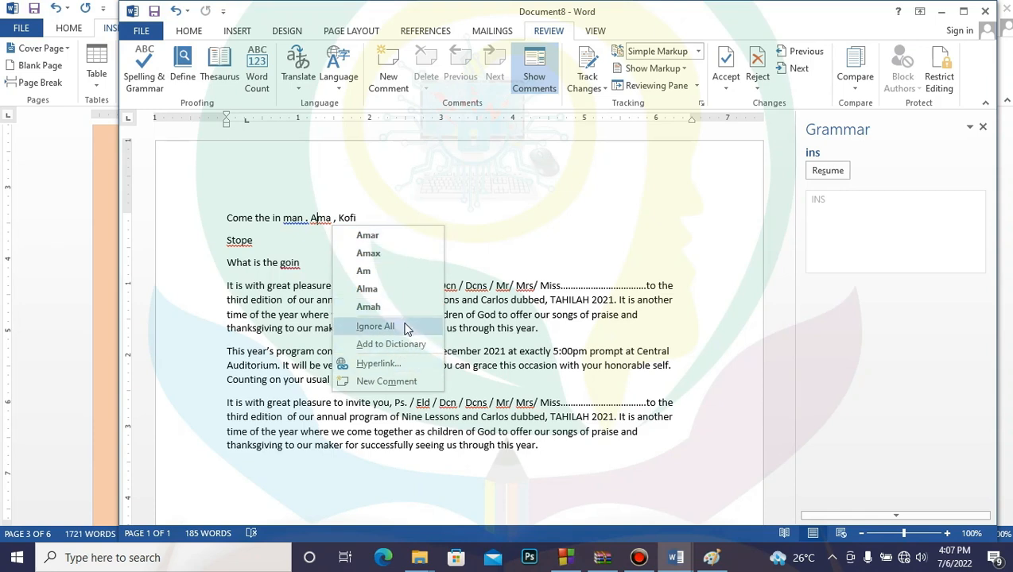
click(492, 333)
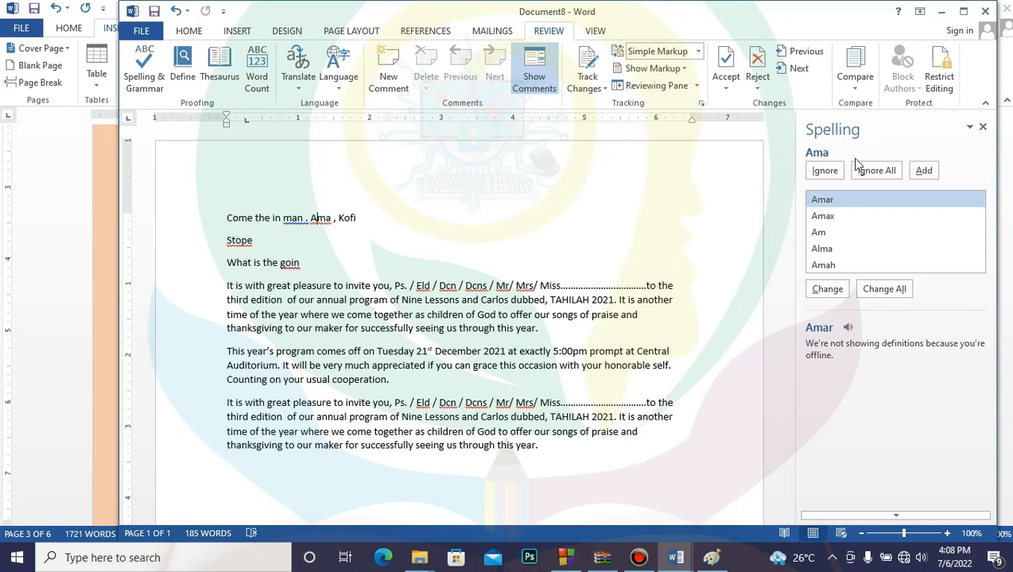
click(824, 171)
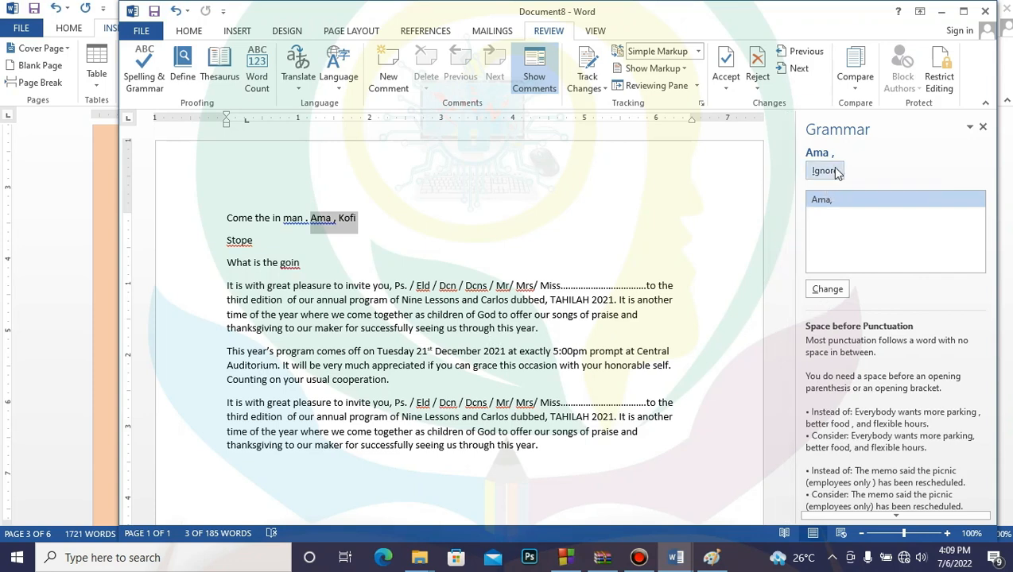
click(828, 290)
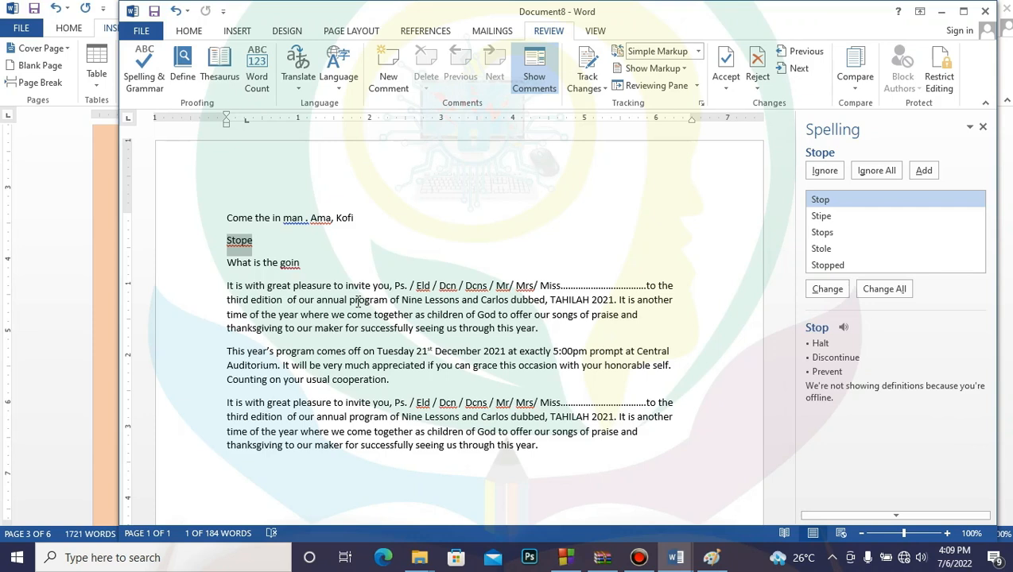
- Correct "Stope" to "Stop" and "goin" to "going?" with the suggested spelling and grammar replacements
right_click(239, 245)
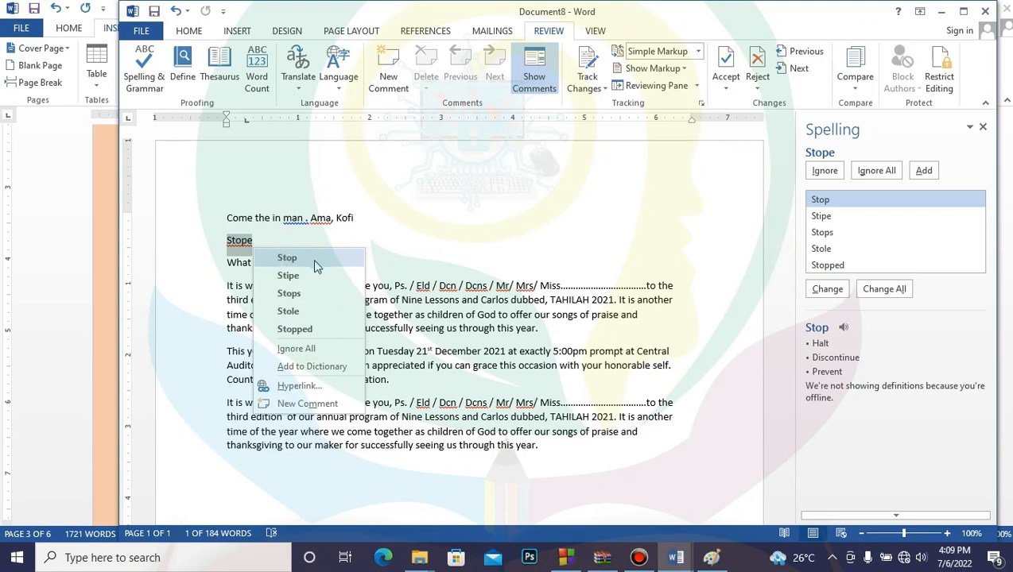
click(312, 258)
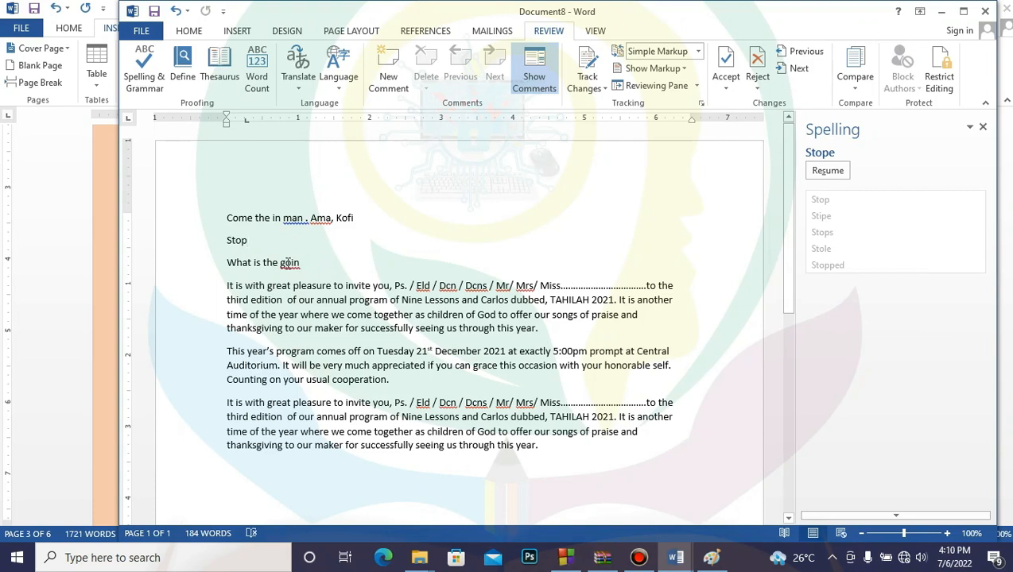
right_click(289, 264)
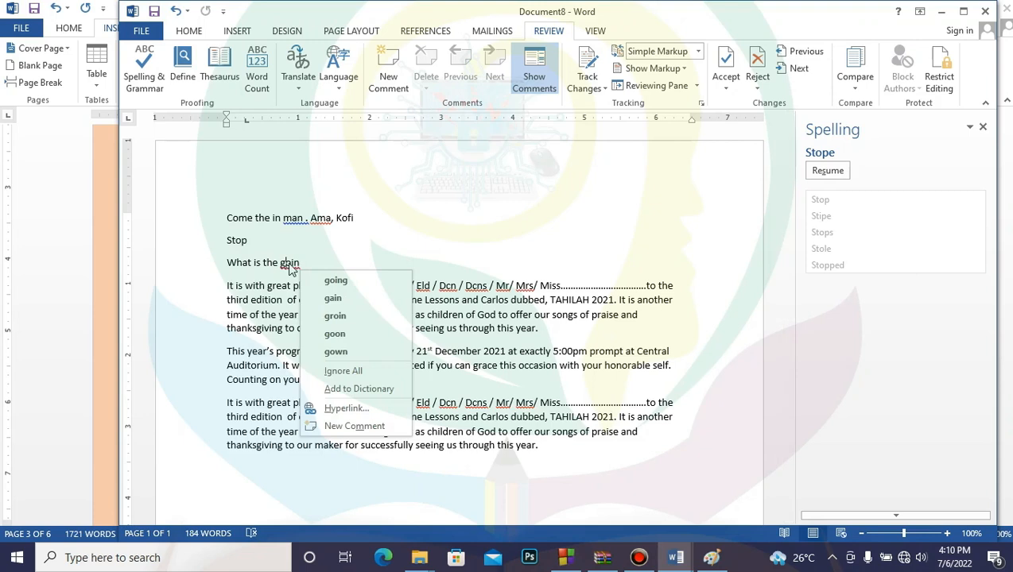
click(358, 275)
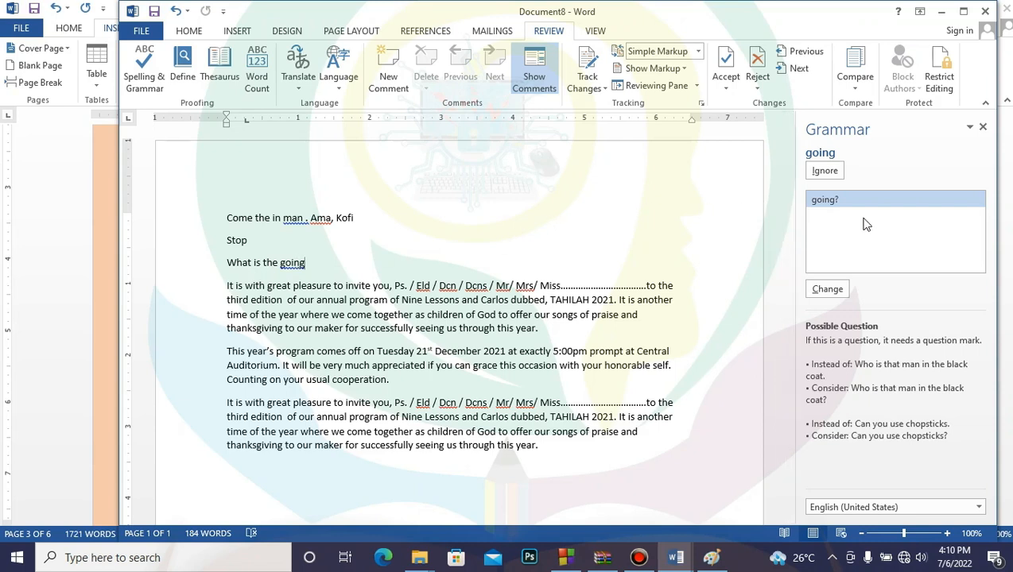
right_click(294, 262)
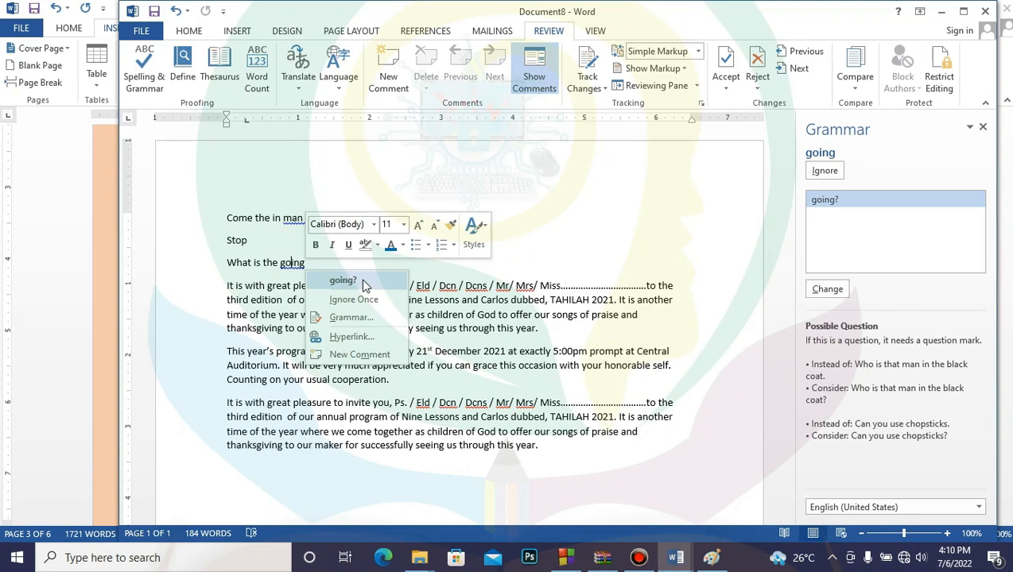
click(343, 281)
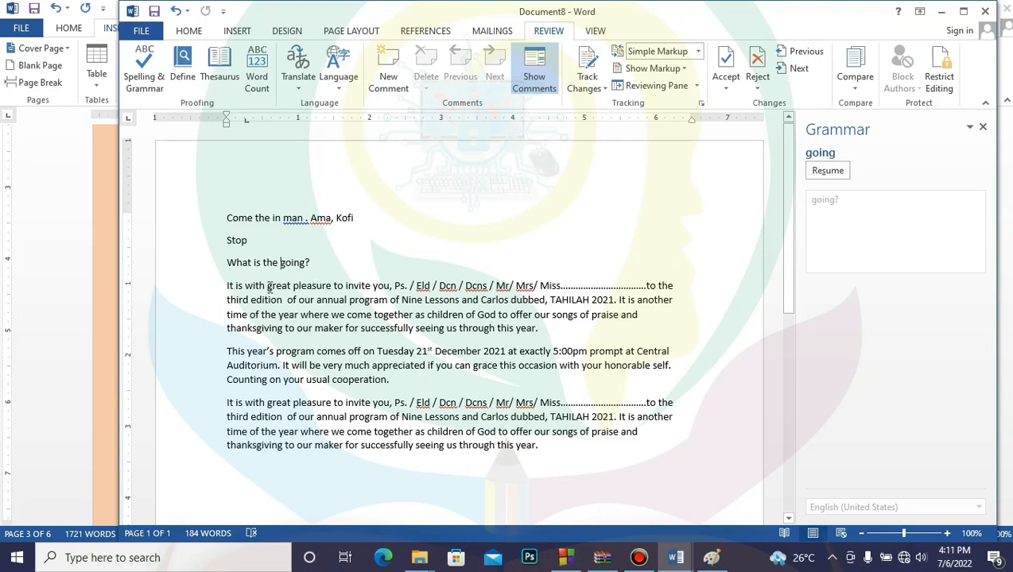
- Replace "great" in the first invitation paragraph with the synonym "abundant" from the Thesaurus
drag(268, 288, 294, 289)
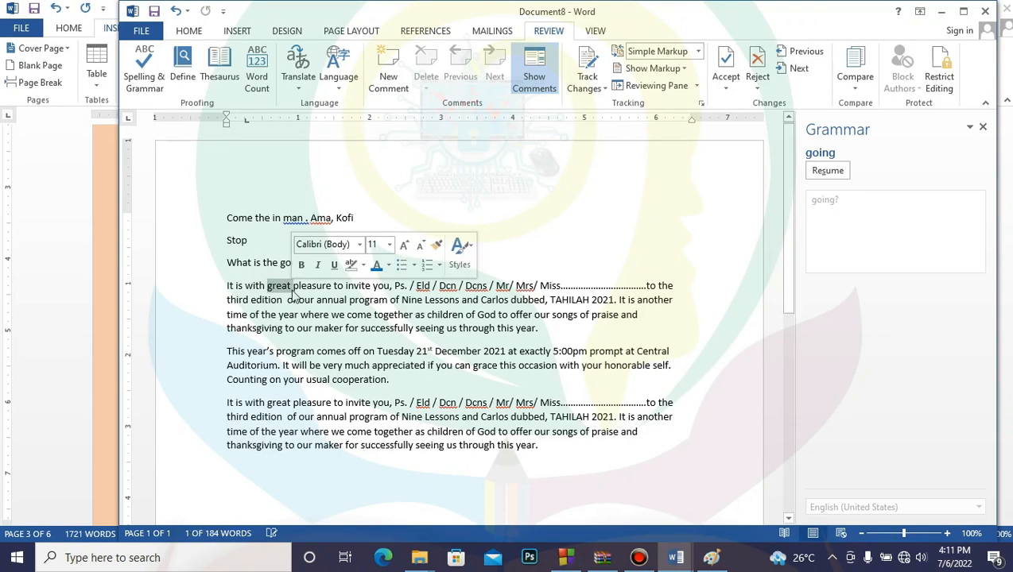
click(225, 73)
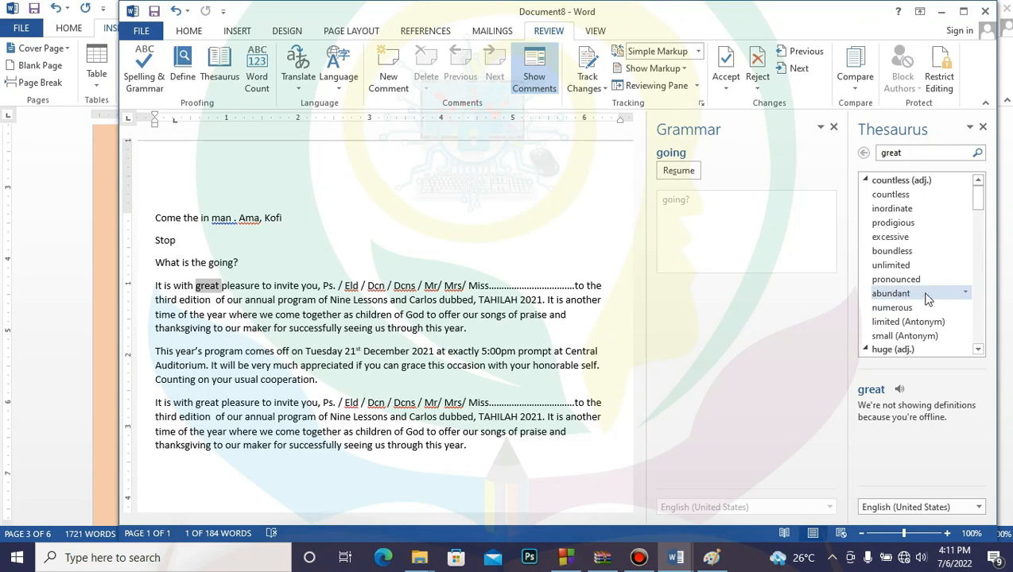
click(967, 293)
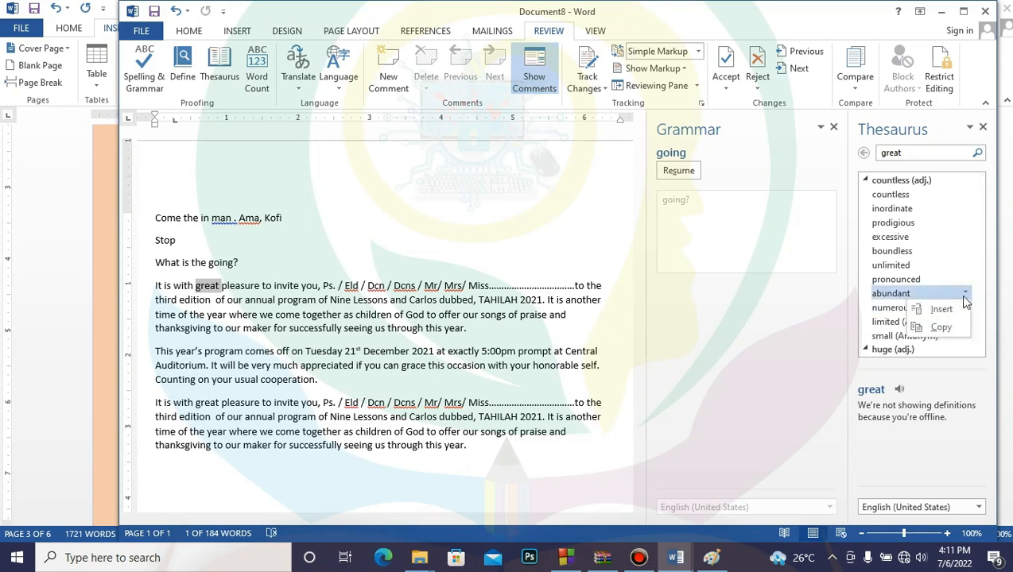
click(946, 315)
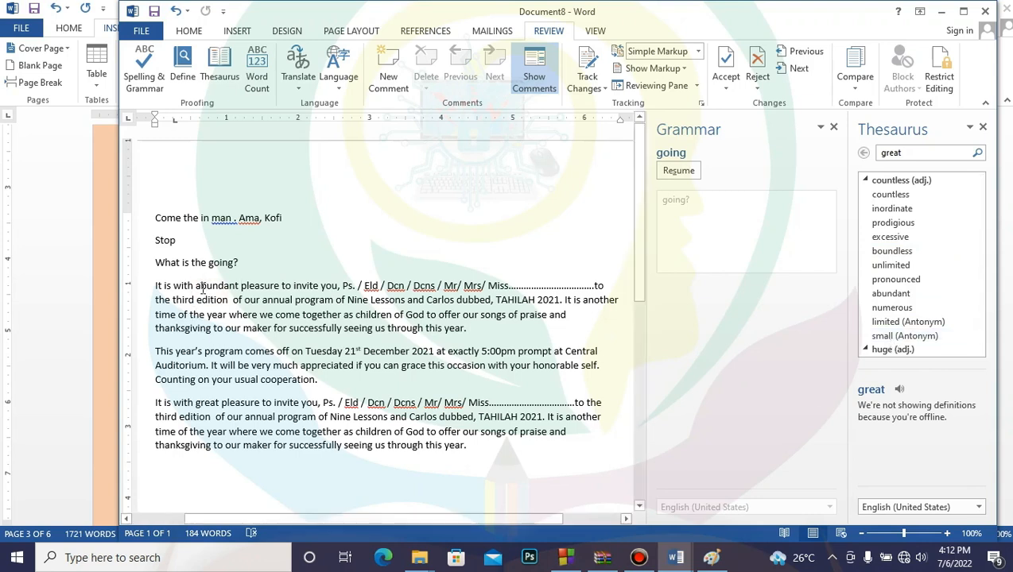
- Select only the word "abundant" in the first invitation paragraph
drag(185, 286, 216, 283)
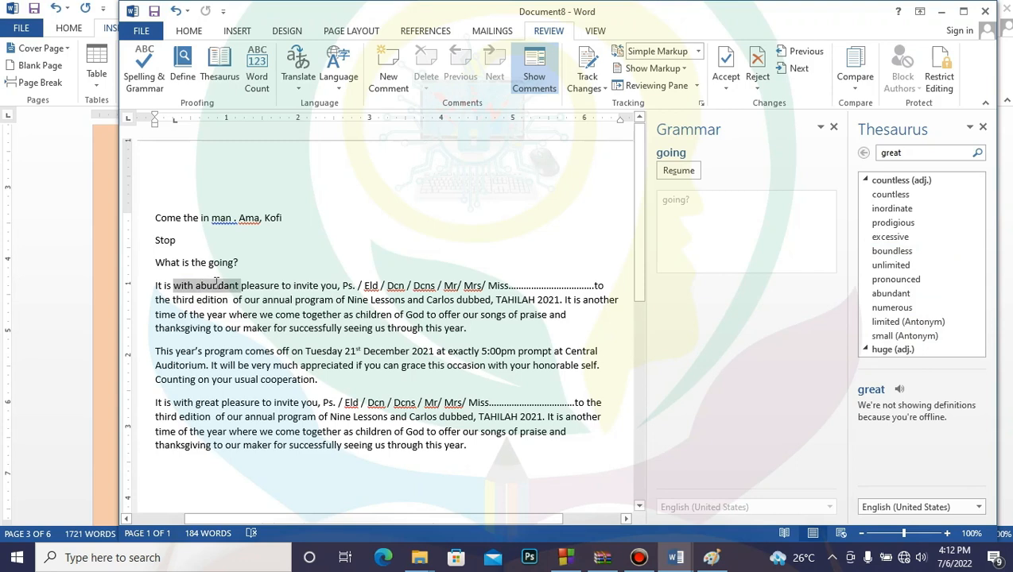
click(211, 311)
drag(197, 286, 231, 287)
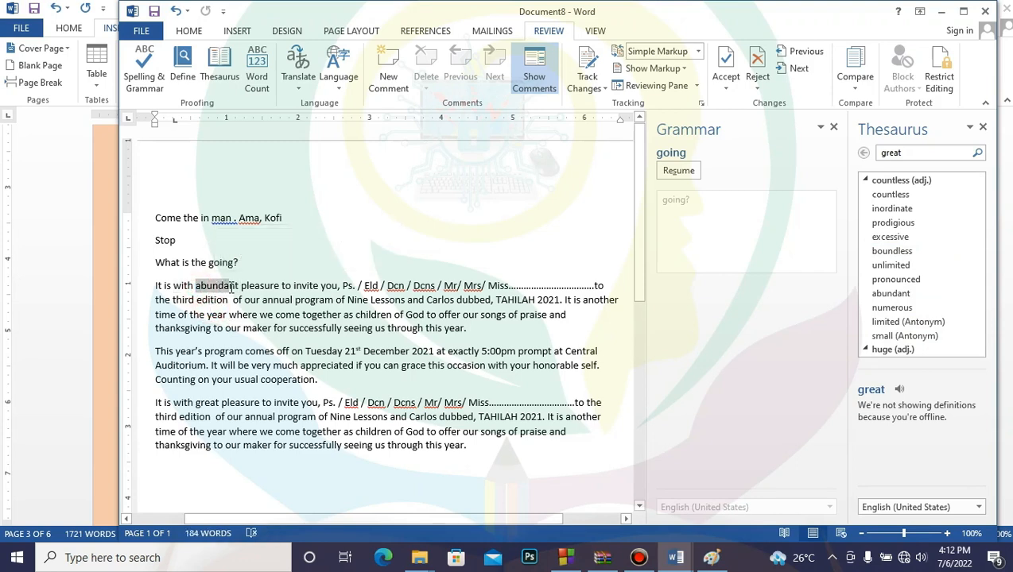
mouse_move(231, 288)
mouse_down()
mouse_move(242, 284)
mouse_move(240, 294)
mouse_up()
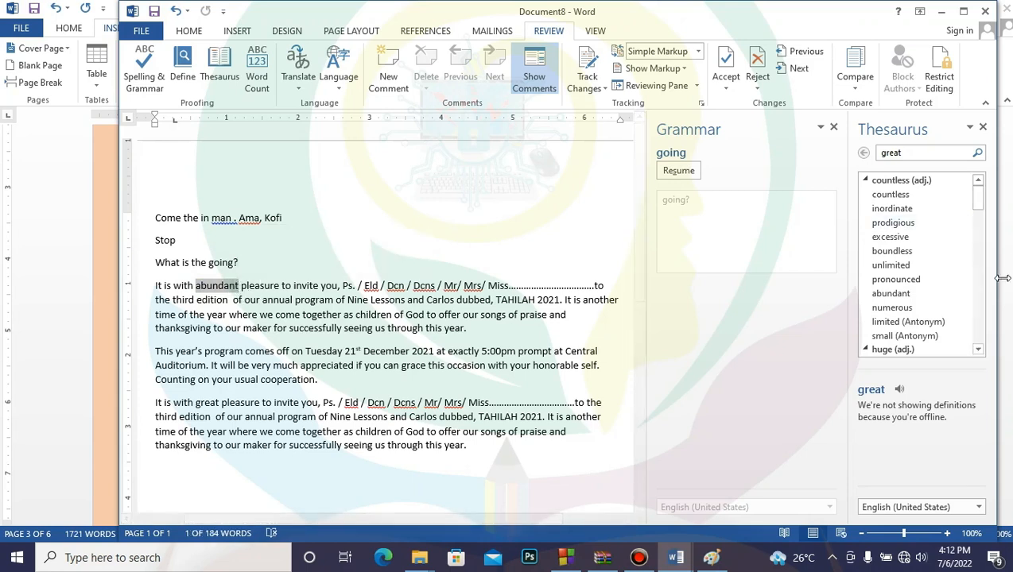
- Look up the antonym "small" in the Thesaurus and replace the selected "abundant" with its synonym "lesser"
click(911, 336)
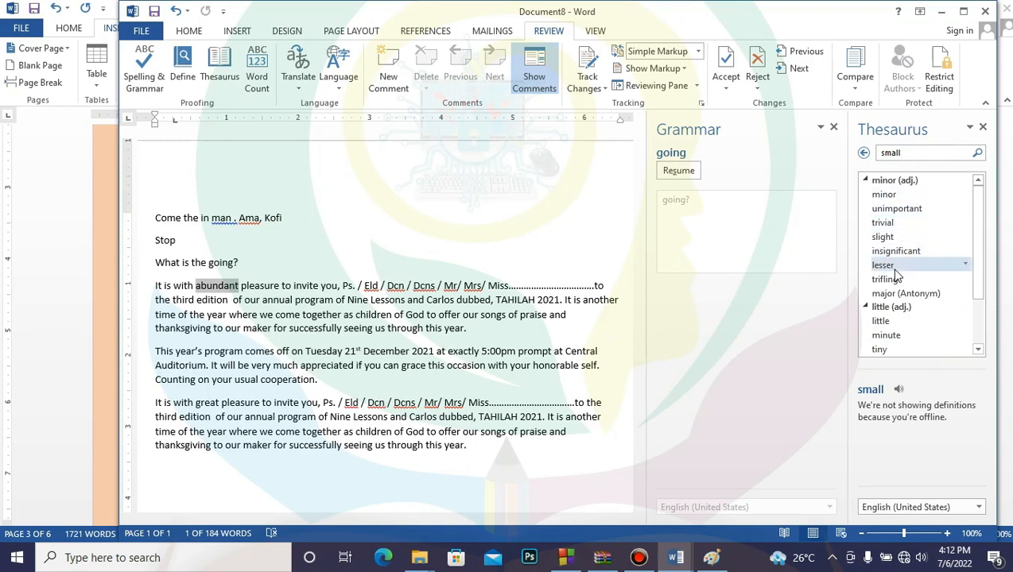
click(967, 268)
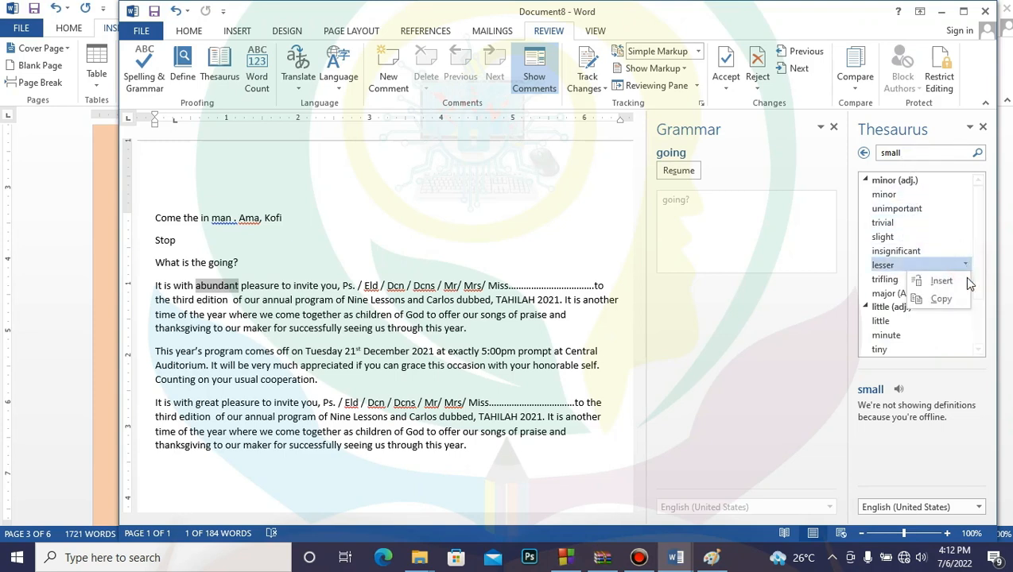
click(939, 278)
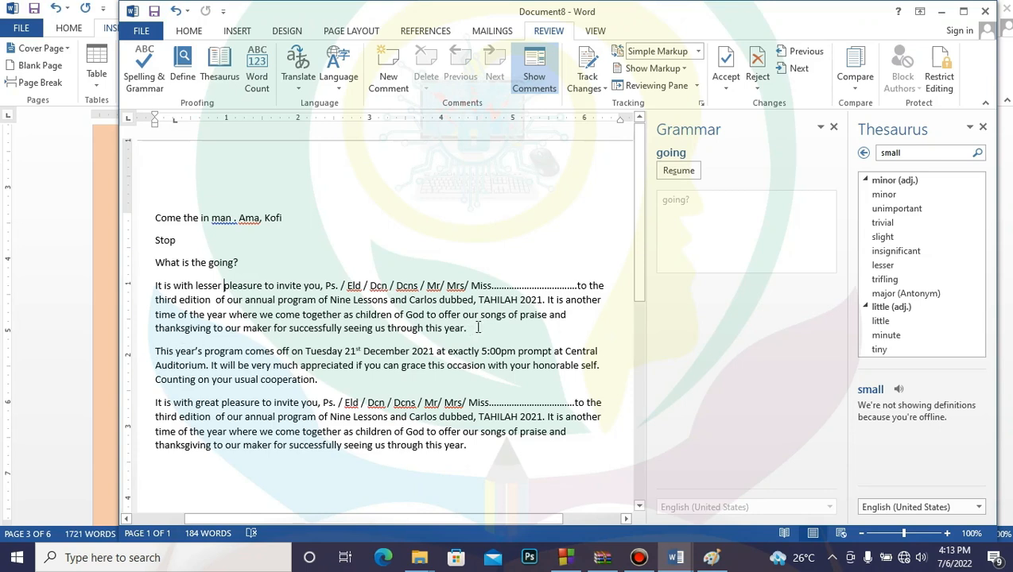
- In the first invitation paragraph, replace "offer" with the synonym "proposal" and "come" with the synonym "derive"
right_click(450, 314)
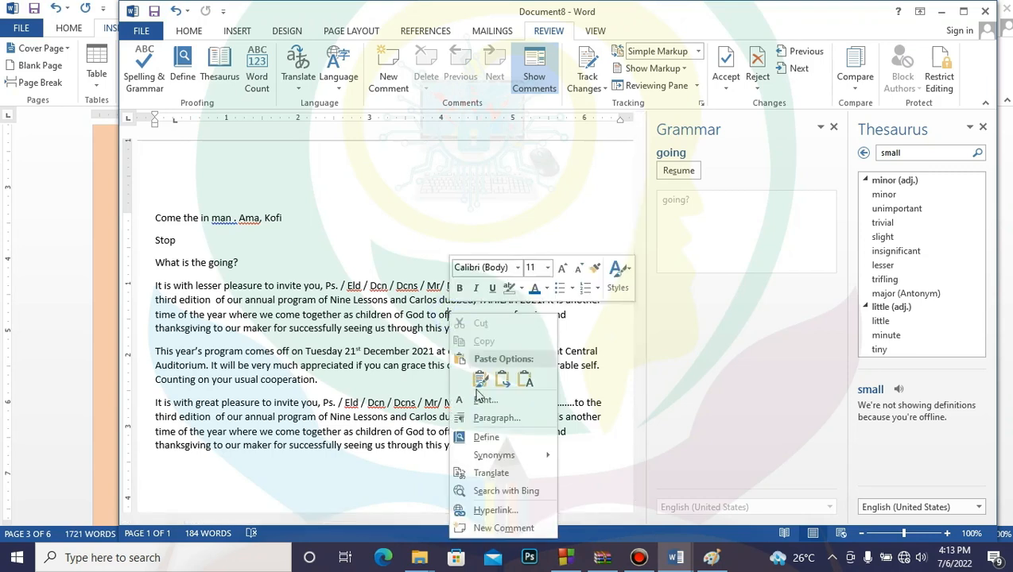
mouse_move(506, 458)
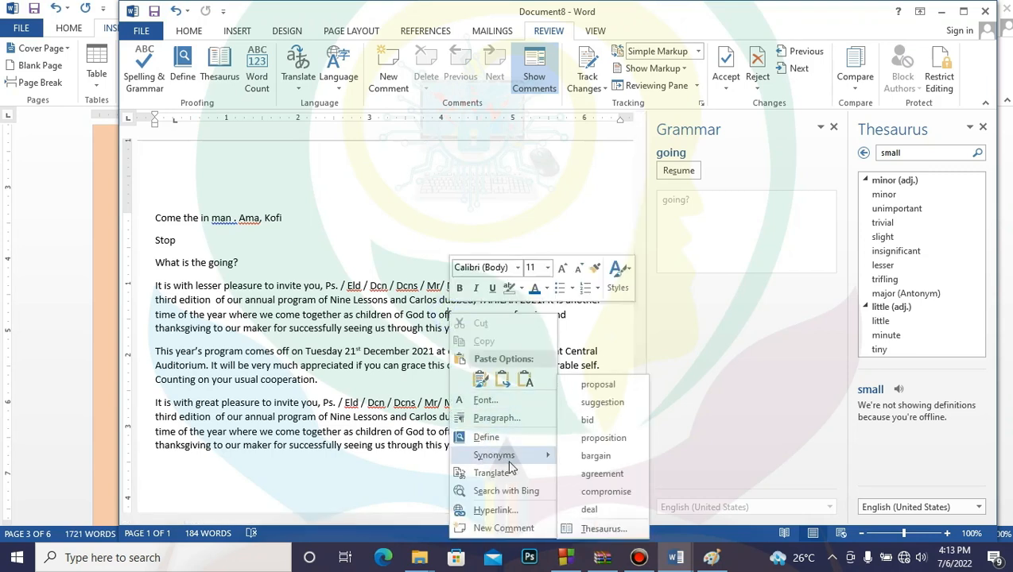
click(598, 385)
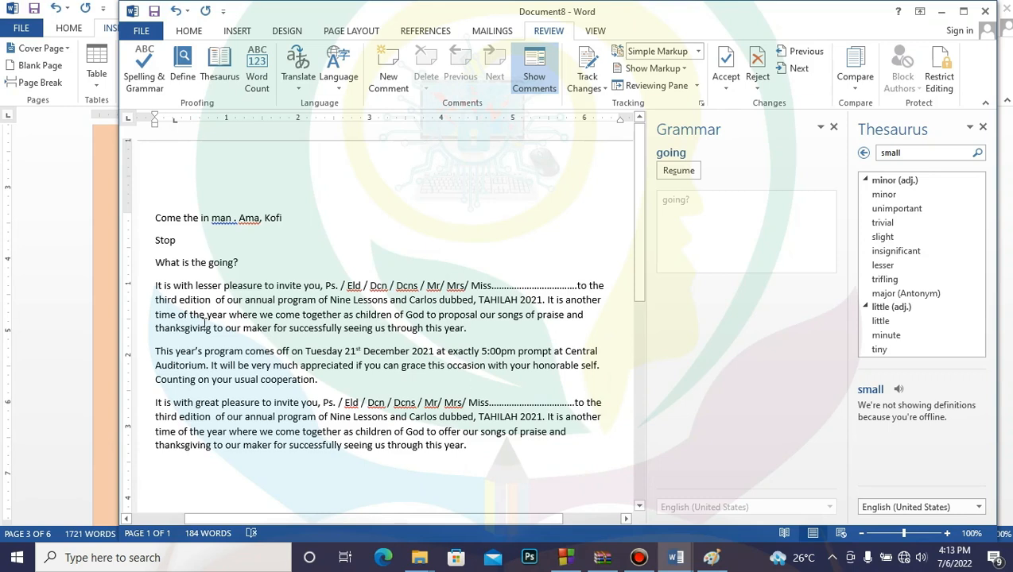
right_click(291, 316)
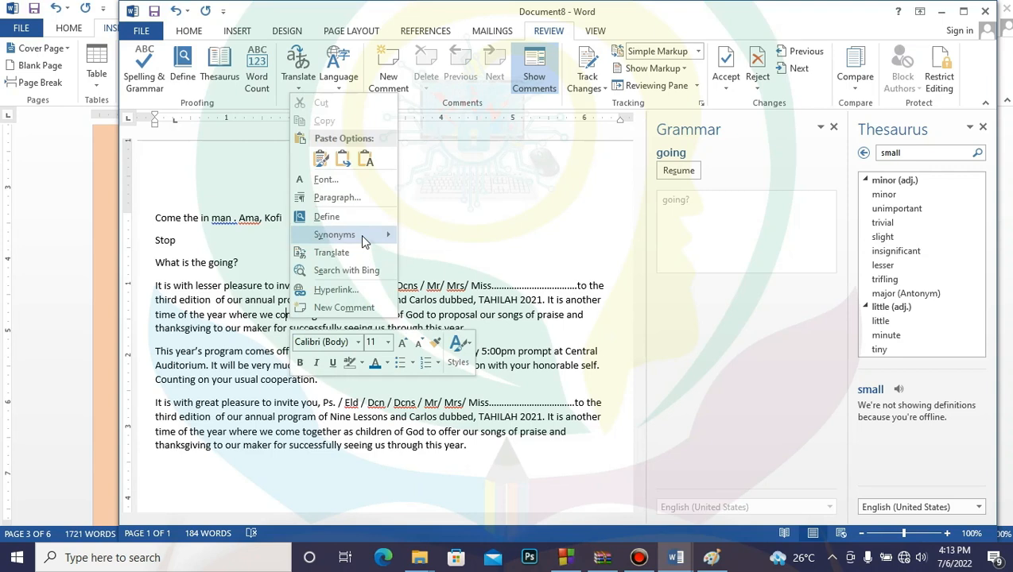
mouse_move(365, 242)
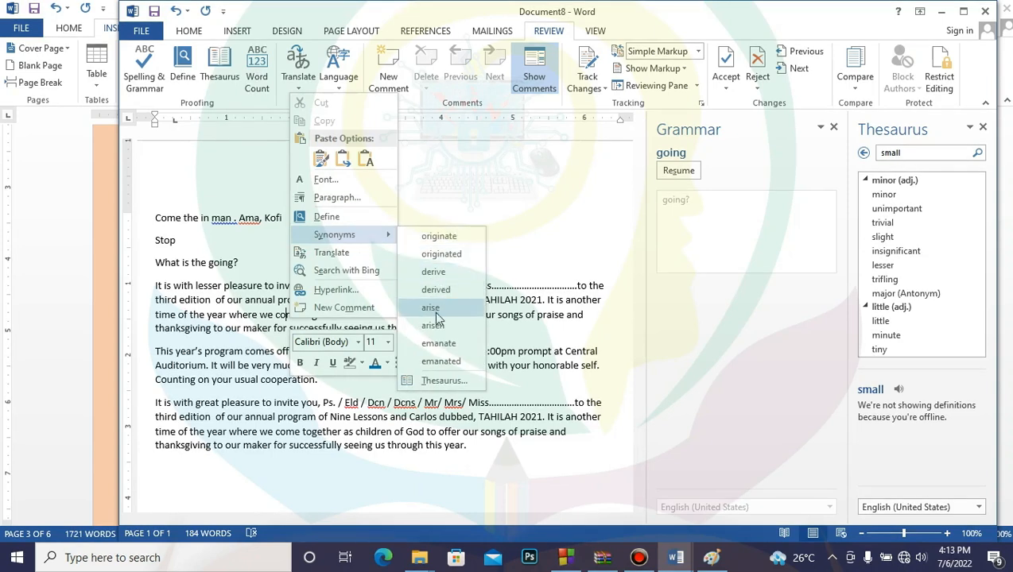
click(442, 273)
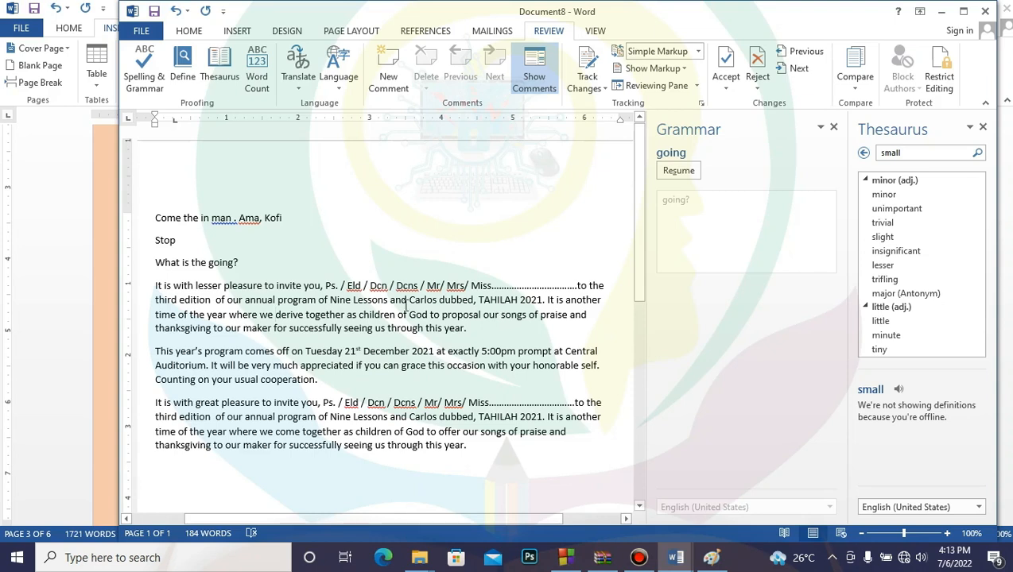
- Examine the suggested synonyms for "program" in the first invitation paragraph without replacing the word
right_click(293, 301)
mouse_move(350, 442)
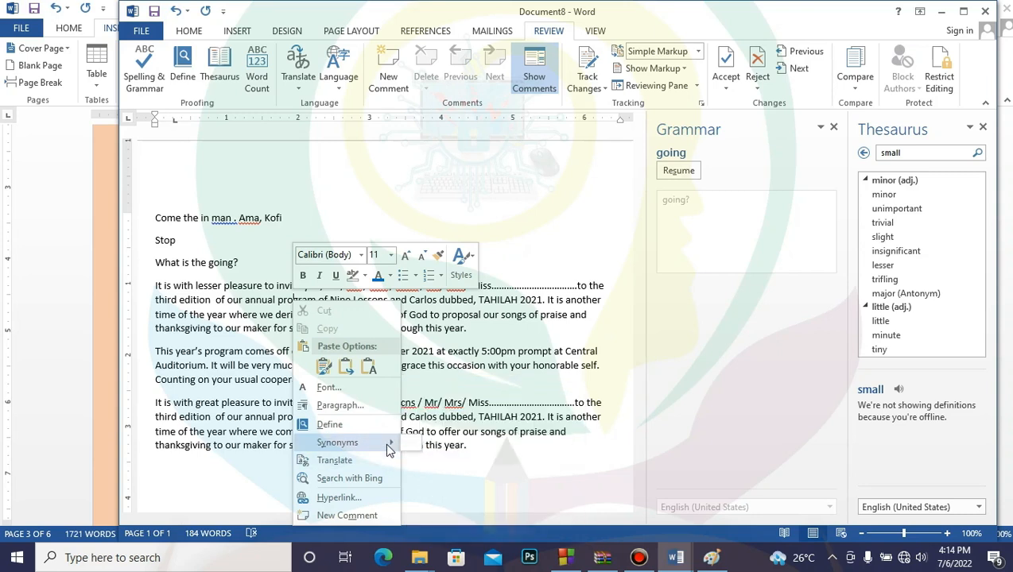
mouse_move(388, 447)
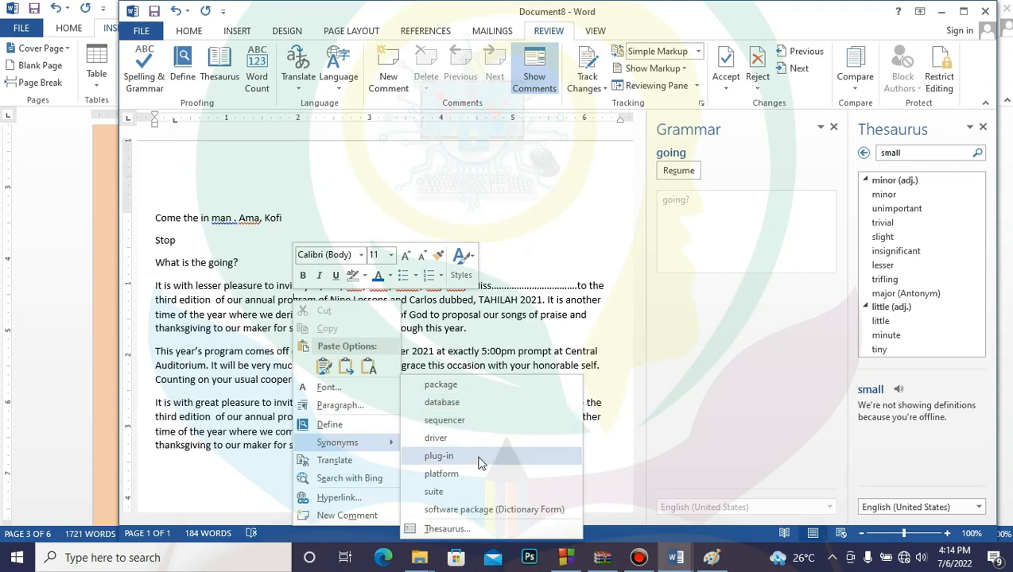
click(247, 442)
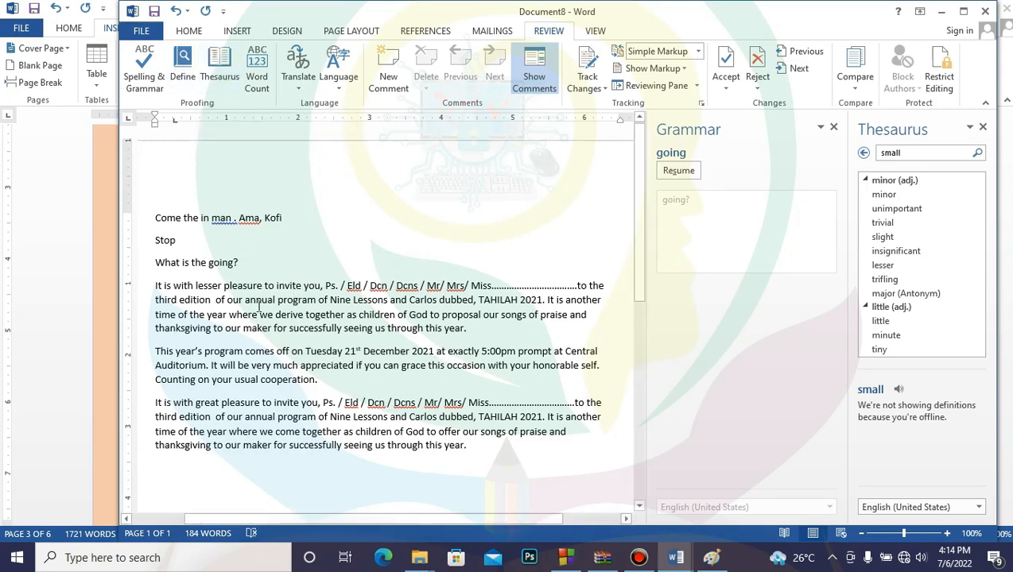
- Bring up the suggested synonyms for "annual" in the first invitation paragraph
right_click(262, 305)
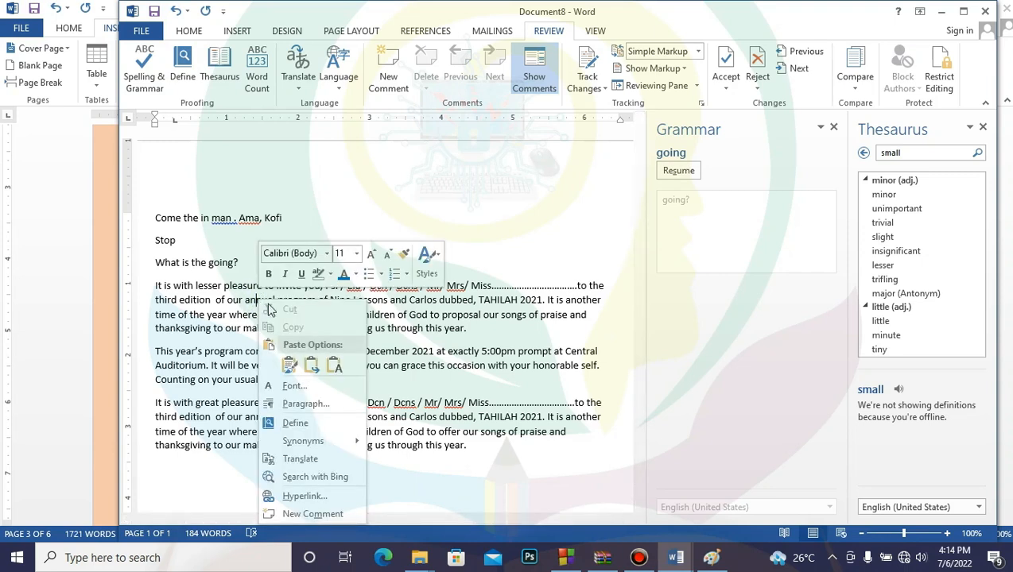
mouse_move(313, 440)
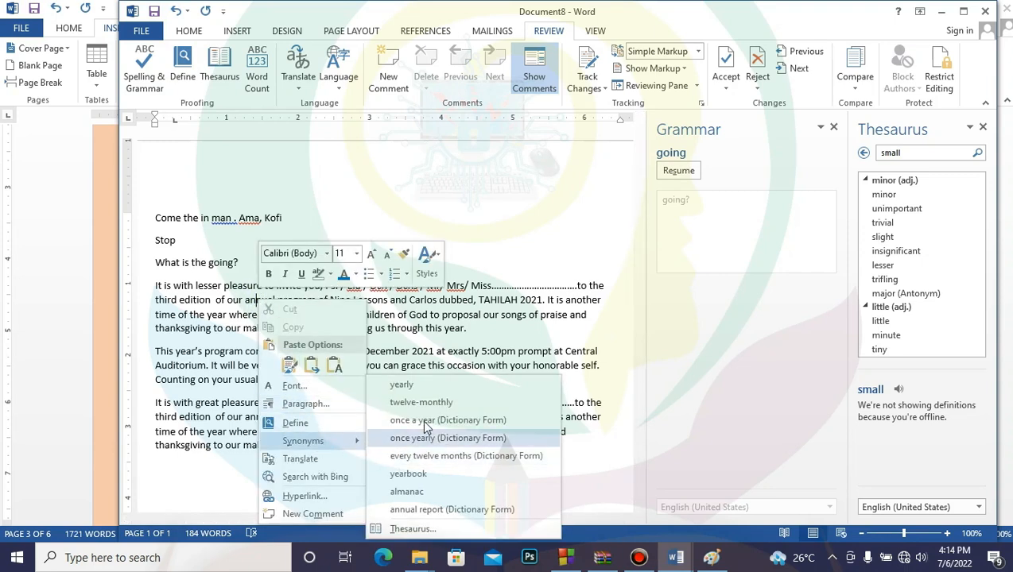